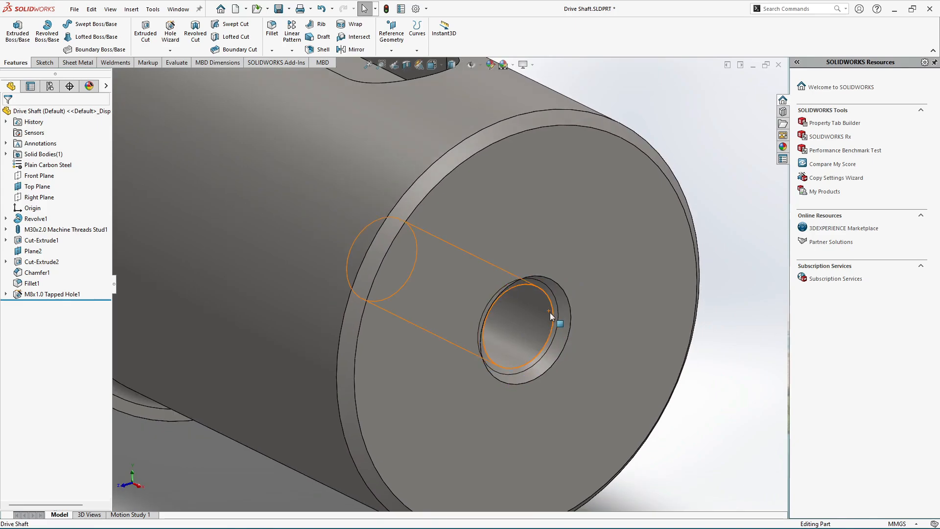
Examine the drive shaft's tapped hole, keyways, grooves, shoulders and threaded end from several angles
{"action": "scroll", "coordinate": [412, 195], "scroll_direction": "down", "scroll_amount": 6}
{"action": "scroll", "coordinate": [412, 207], "scroll_direction": "up", "scroll_amount": 6}
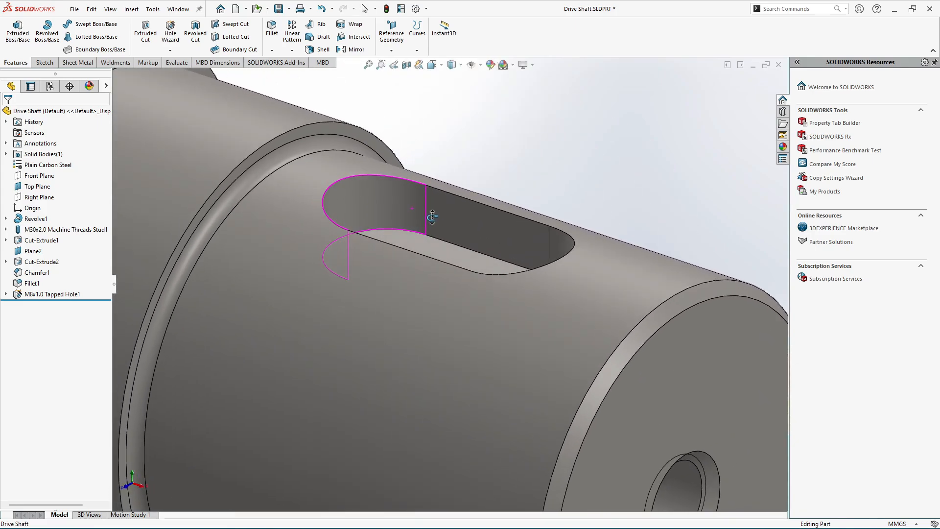
{"action": "scroll", "coordinate": [593, 261], "scroll_direction": "up", "scroll_amount": 1}
{"action": "scroll", "coordinate": [319, 231], "scroll_direction": "down", "scroll_amount": 6}
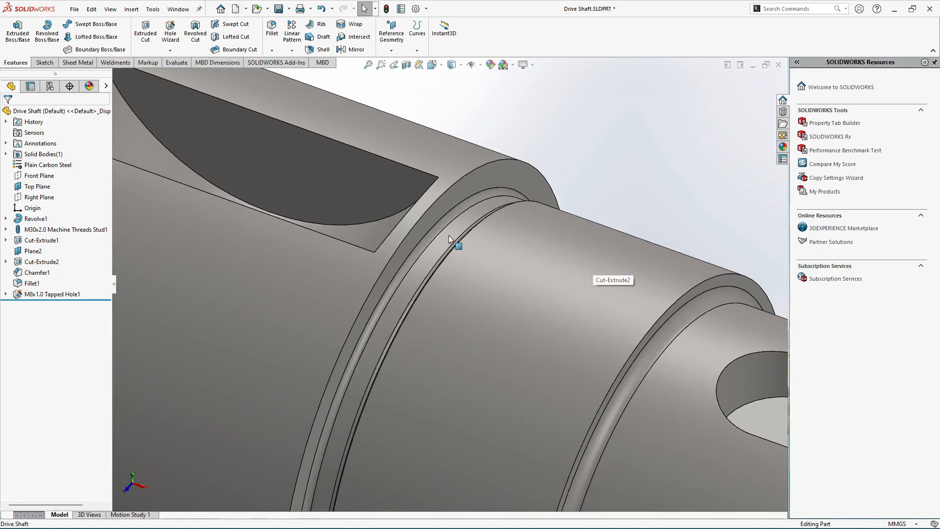
{"action": "middle_click", "coordinate": [449, 236]}
{"action": "middle_click_drag", "start_coordinate": [448, 236], "coordinate": [498, 227]}
{"action": "scroll", "coordinate": [322, 227], "scroll_direction": "down", "scroll_amount": 5}
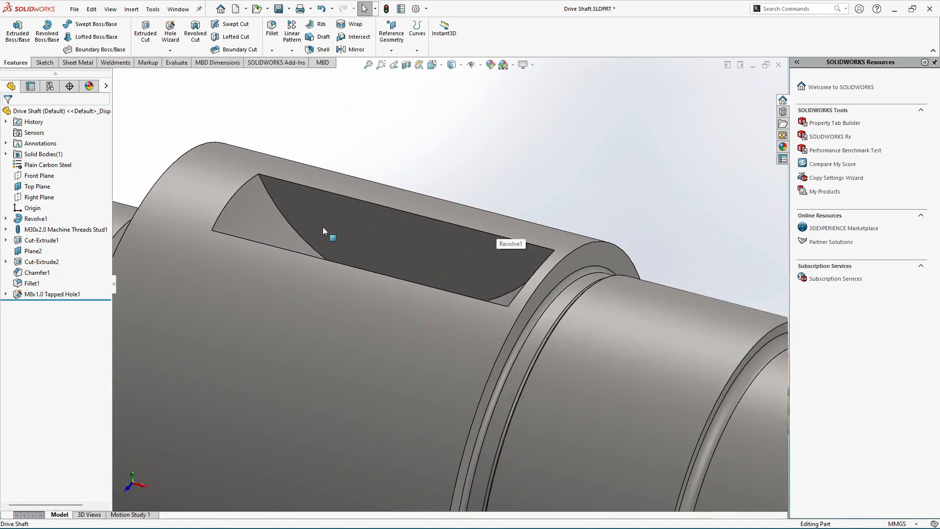
{"action": "middle_click", "coordinate": [322, 227]}
{"action": "middle_click_drag", "start_coordinate": [322, 227], "coordinate": [505, 224]}
{"action": "scroll", "coordinate": [344, 239], "scroll_direction": "up", "scroll_amount": 4}
{"action": "scroll", "coordinate": [271, 309], "scroll_direction": "down", "scroll_amount": 4}
{"action": "middle_click", "coordinate": [271, 308]}
{"action": "middle_click_drag", "start_coordinate": [272, 308], "coordinate": [323, 281]}
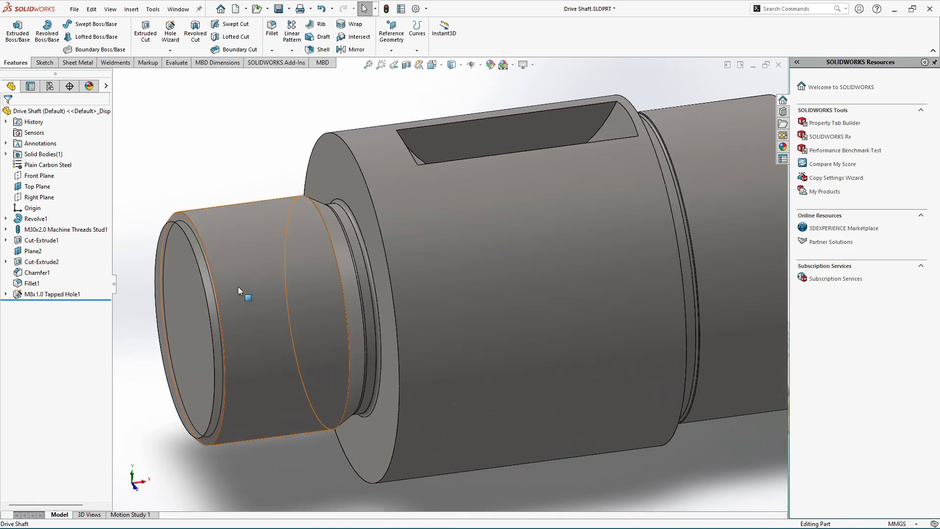
{"action": "scroll", "coordinate": [238, 286], "scroll_direction": "up", "scroll_amount": 5}
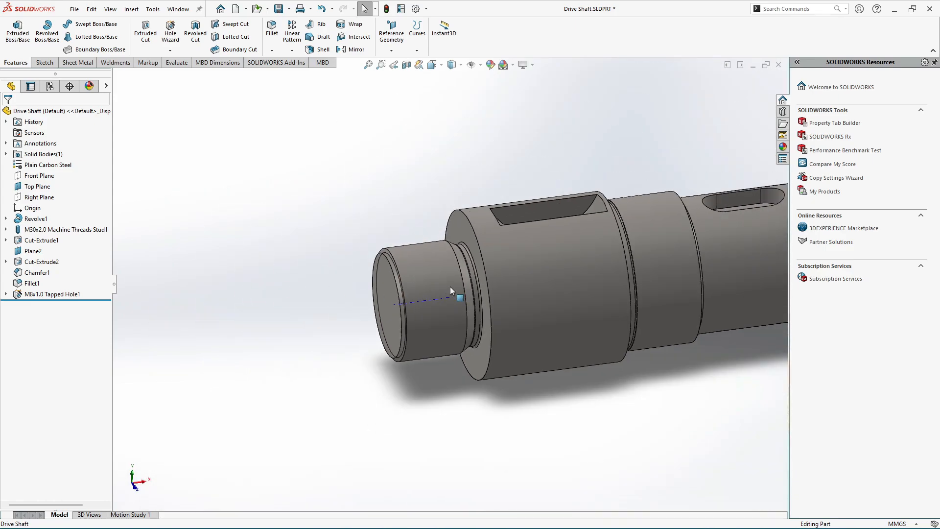
{"action": "scroll", "coordinate": [451, 287], "scroll_direction": "up", "scroll_amount": 3}
{"action": "scroll", "coordinate": [542, 287], "scroll_direction": "down", "scroll_amount": 3}
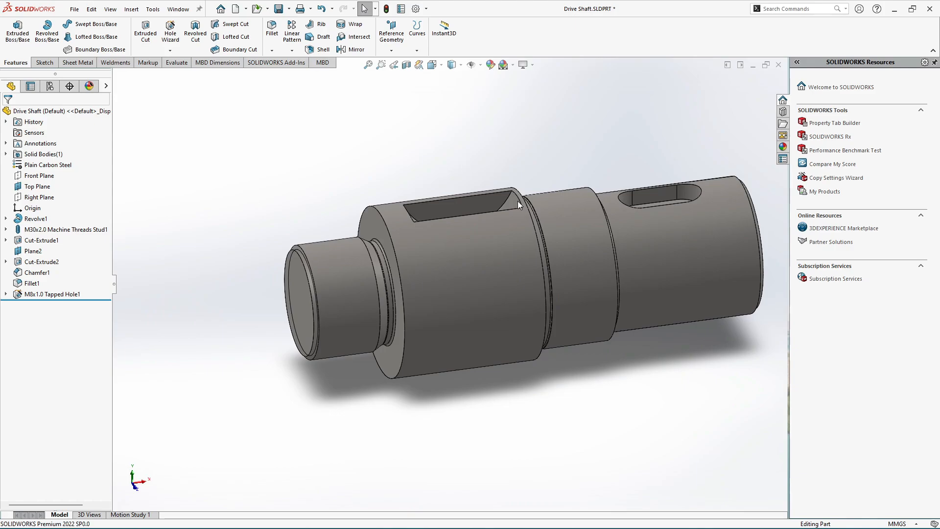
{"action": "scroll", "coordinate": [652, 250], "scroll_direction": "down", "scroll_amount": 5}
{"action": "scroll", "coordinate": [431, 140], "scroll_direction": "up", "scroll_amount": 4}
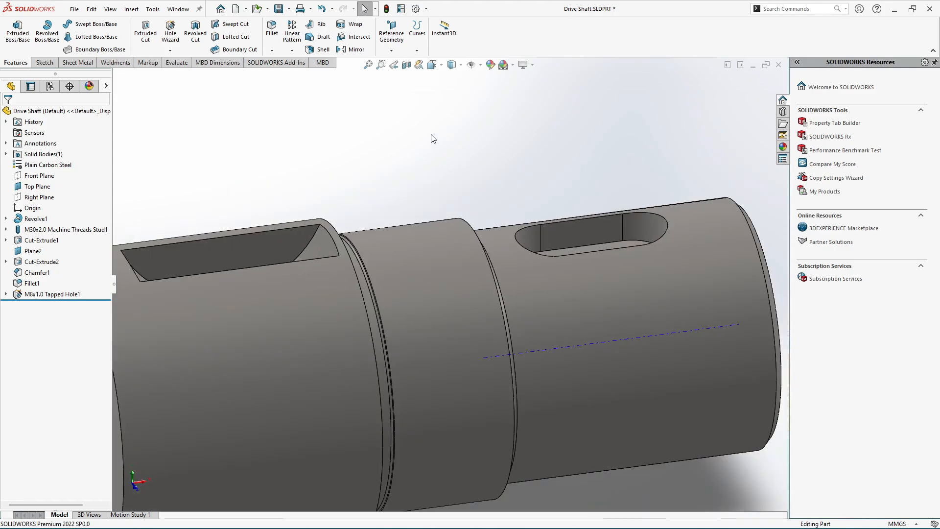
{"action": "scroll", "coordinate": [527, 179], "scroll_direction": "up", "scroll_amount": 2}
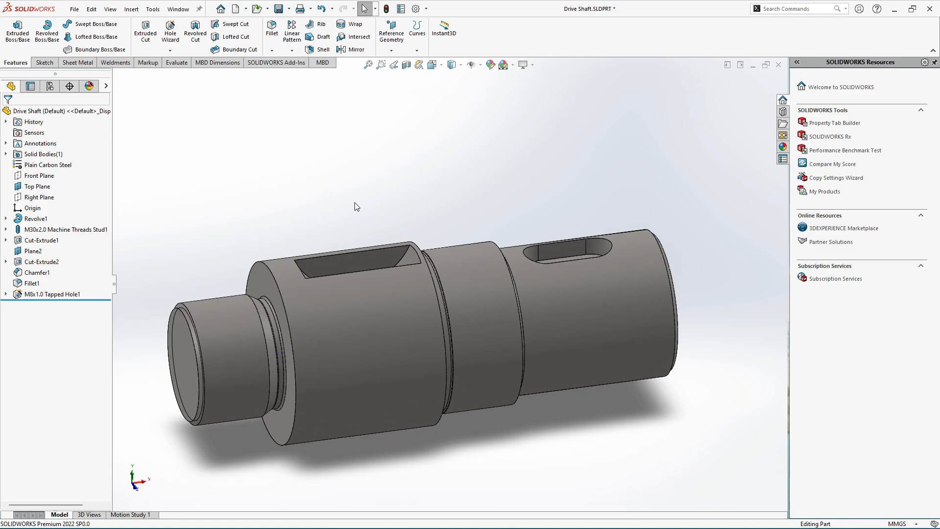
Orient the shaft to the front view and start a new drawing from the part instead of opening the existing one
{"action": "left_click", "coordinate": [432, 65]}
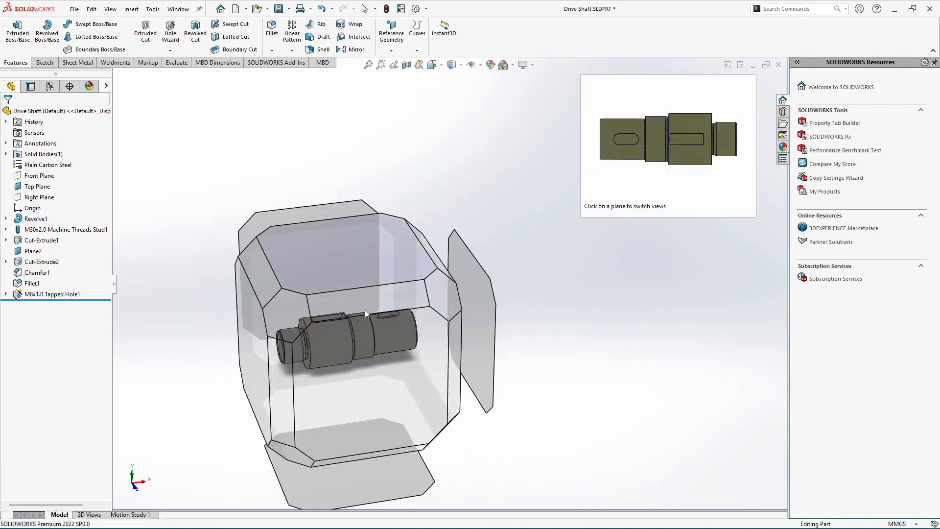
{"action": "left_click", "coordinate": [364, 375]}
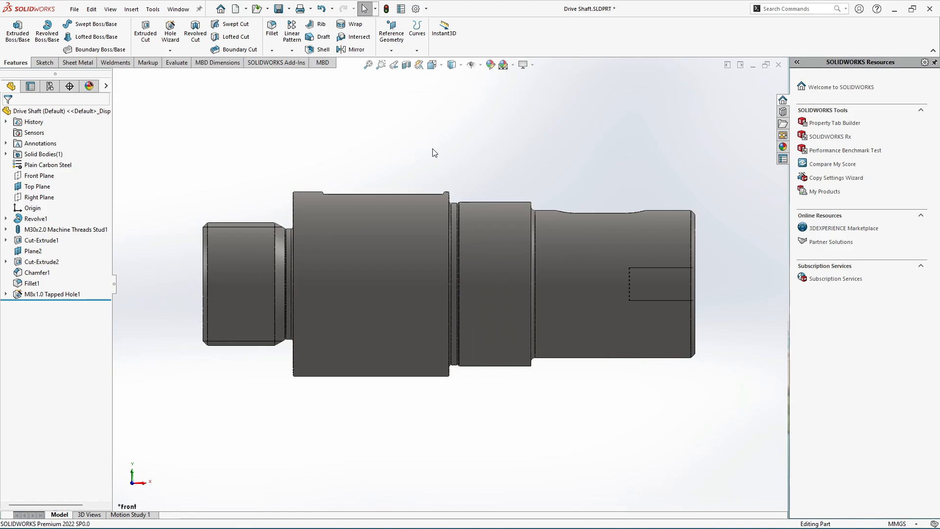
{"action": "left_click", "coordinate": [74, 9]}
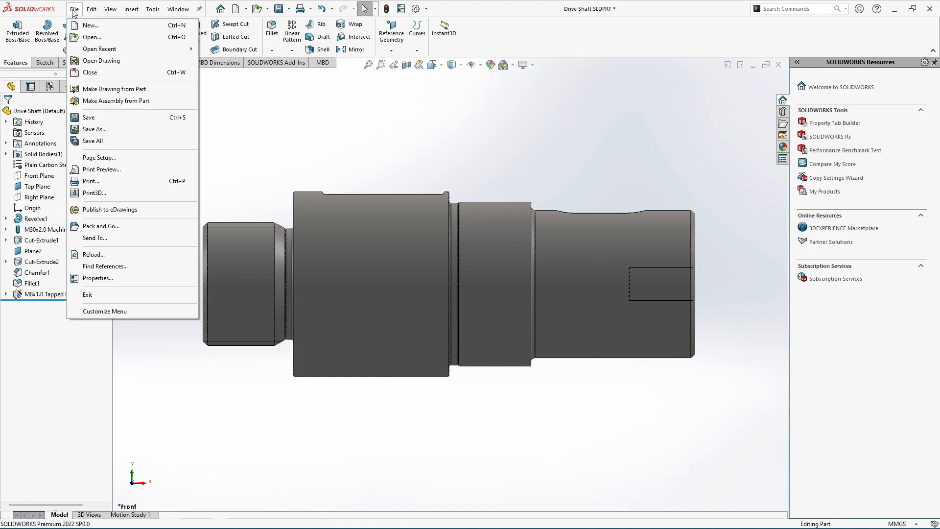
{"action": "left_click", "coordinate": [115, 90]}
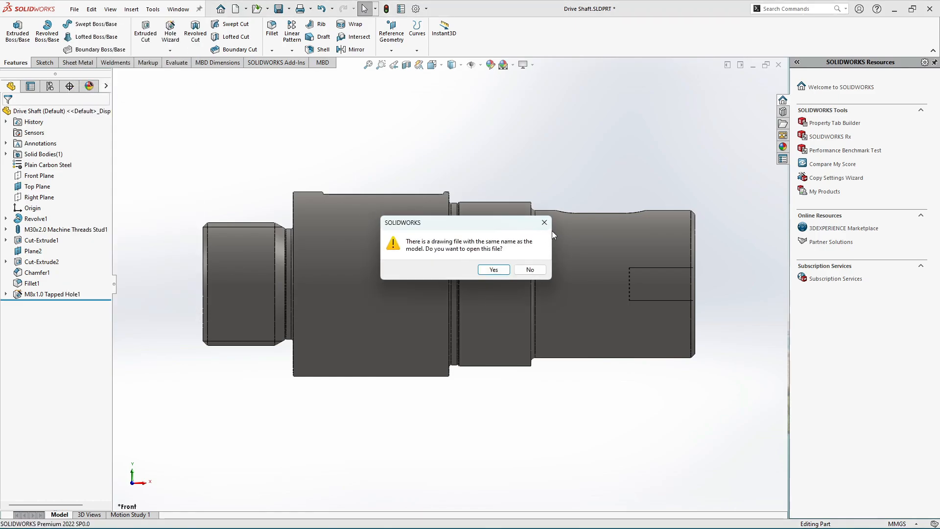
{"action": "left_click", "coordinate": [530, 269]}
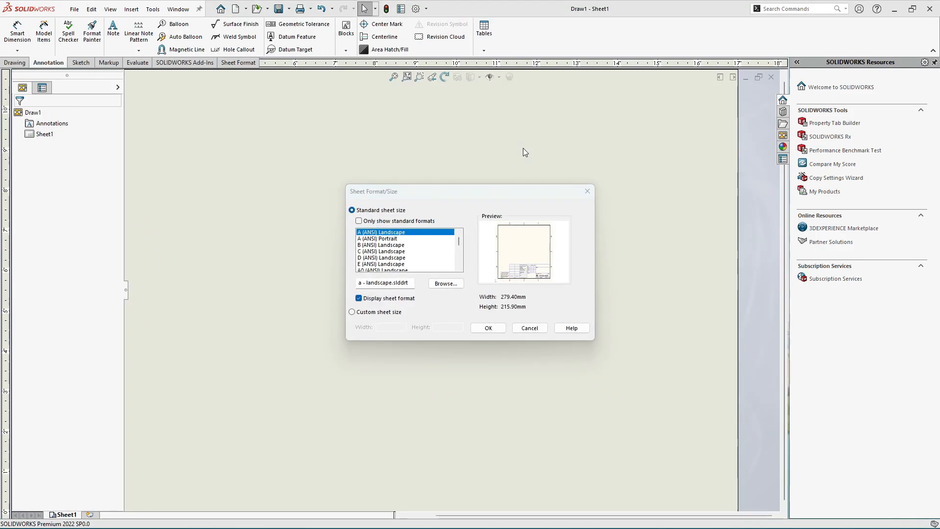
Choose the A3 (ANSI) Landscape standard sheet size for the drawing with the sheet format displayed
{"action": "scroll", "coordinate": [399, 252], "scroll_direction": "down", "scroll_amount": 3}
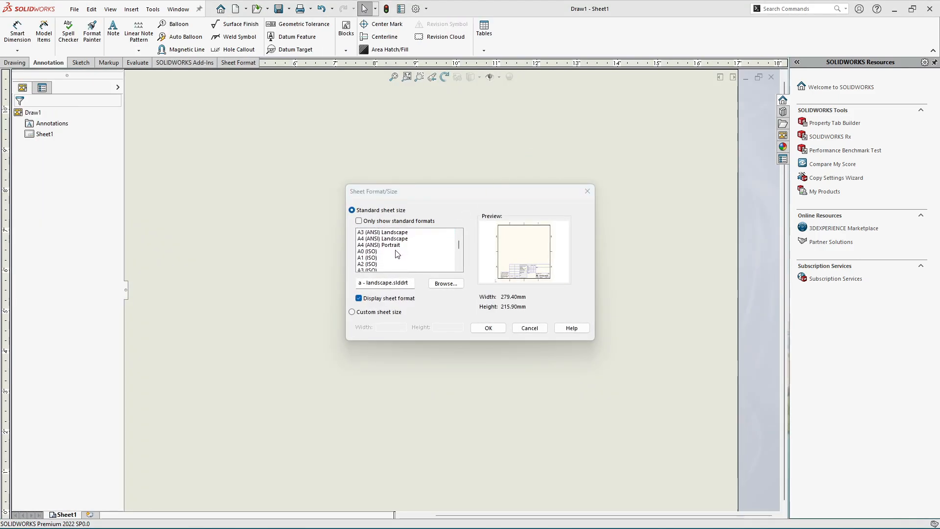
{"action": "left_click", "coordinate": [370, 239]}
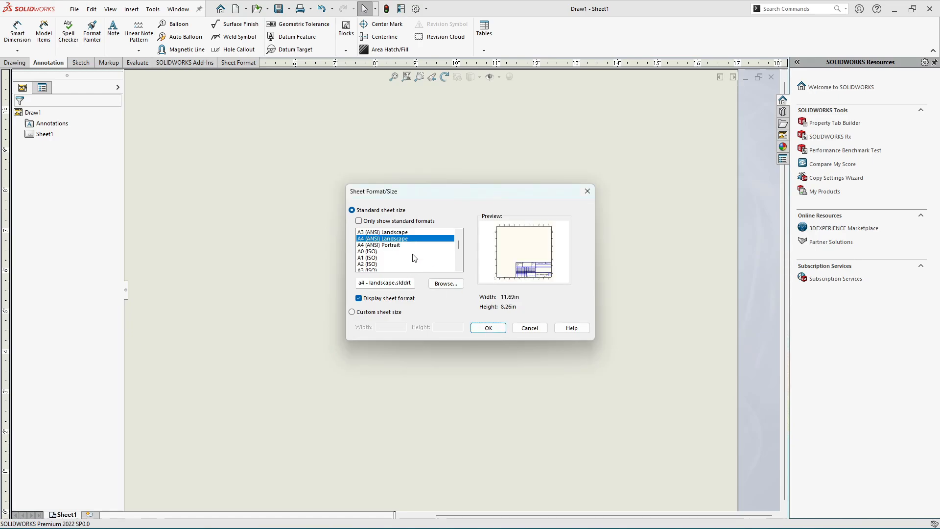
{"action": "left_click", "coordinate": [396, 232]}
{"action": "left_click", "coordinate": [483, 326]}
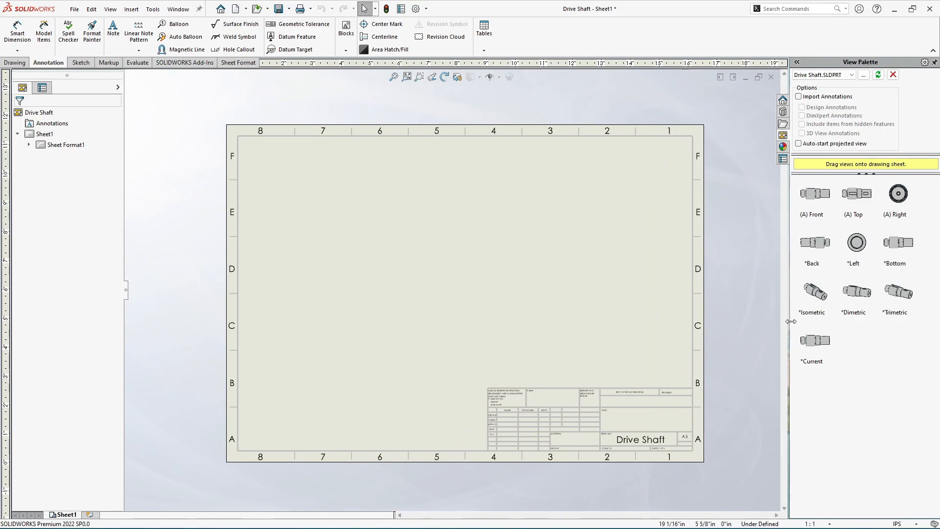
Place the shaft's current view in the upper middle of the sheet at a custom scale of 2:1
{"action": "mouse_move", "coordinate": [820, 345]}
{"action": "left_mouse_down"}
{"action": "mouse_move", "coordinate": [542, 248]}
{"action": "mouse_move", "coordinate": [474, 235]}
{"action": "left_mouse_up"}
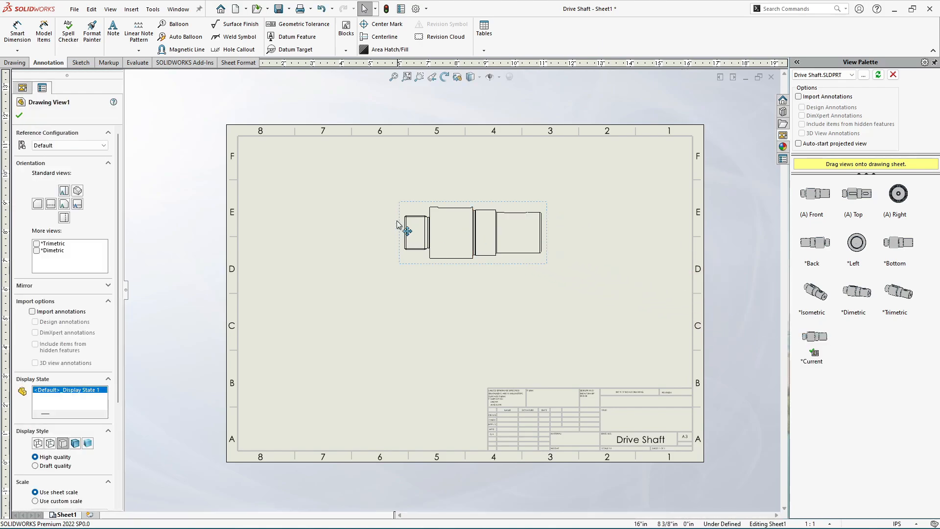
{"action": "scroll", "coordinate": [116, 340], "scroll_direction": "down", "scroll_amount": 3}
{"action": "scroll", "coordinate": [117, 340], "scroll_direction": "down", "scroll_amount": 3}
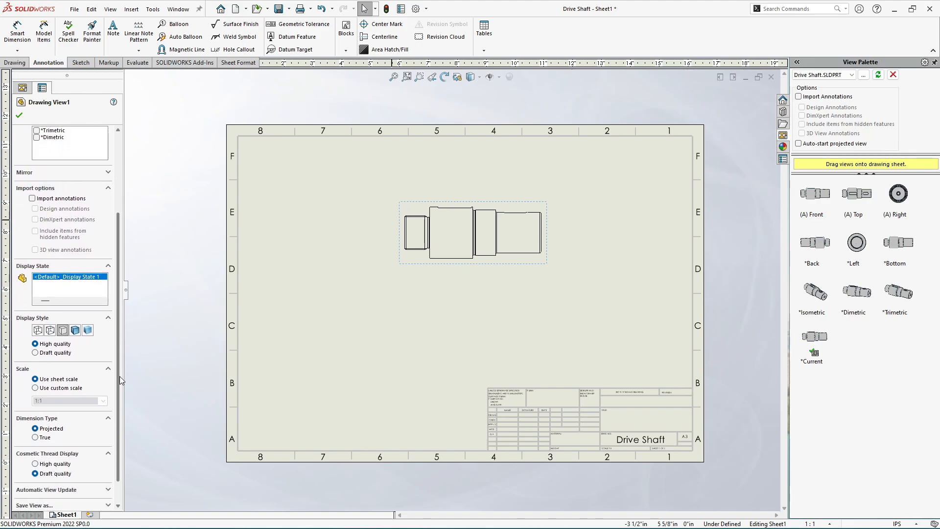
{"action": "left_click", "coordinate": [71, 387]}
{"action": "left_click", "coordinate": [103, 399]}
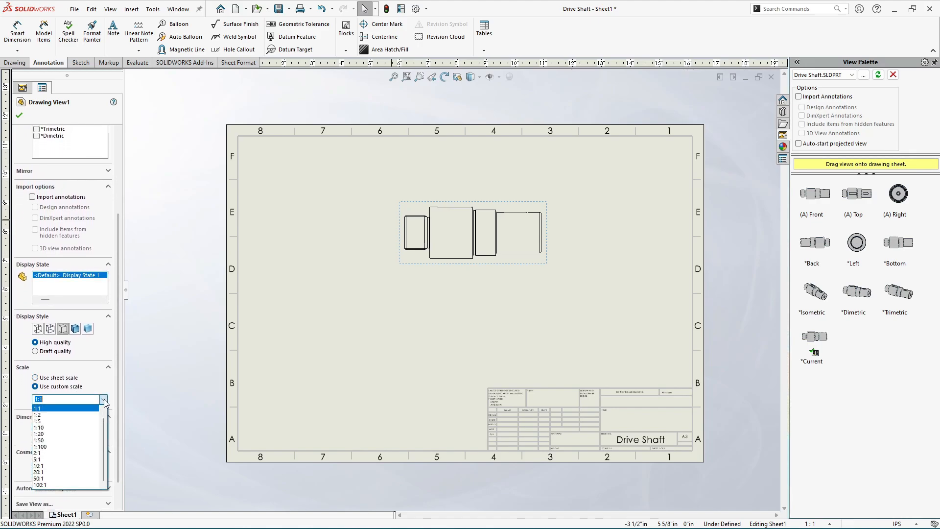
{"action": "left_click", "coordinate": [73, 453]}
{"action": "left_click", "coordinate": [19, 115]}
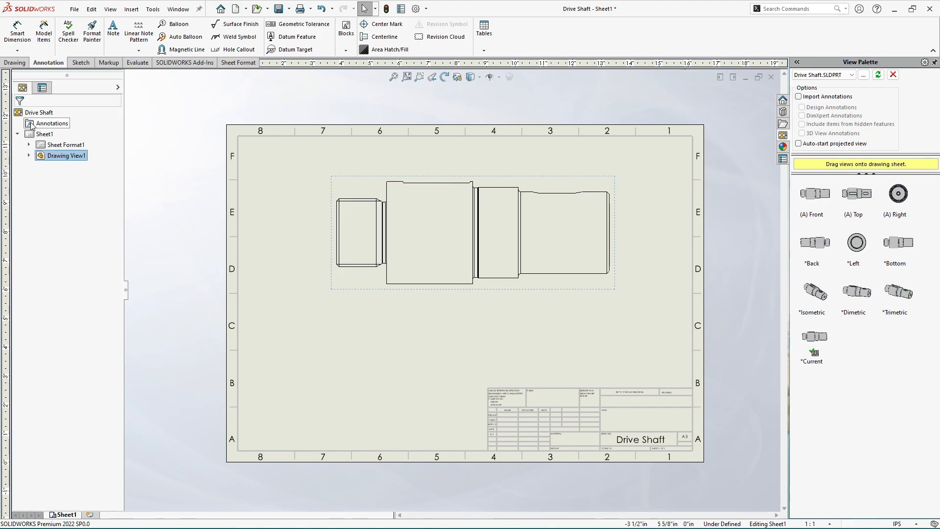
{"action": "left_click", "coordinate": [162, 184]}
Set the drawing's document units to MMGS (millimeter, gram, second) and refresh the outdated View Palette
{"action": "scroll", "coordinate": [432, 263], "scroll_direction": "down", "scroll_amount": 1}
{"action": "scroll", "coordinate": [451, 274], "scroll_direction": "up", "scroll_amount": 2}
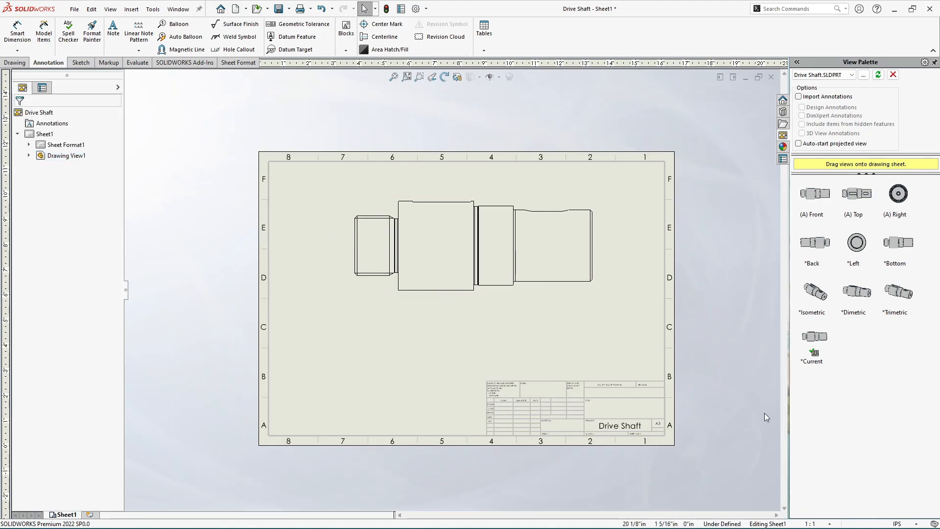
{"action": "scroll", "coordinate": [533, 318], "scroll_direction": "down", "scroll_amount": 1}
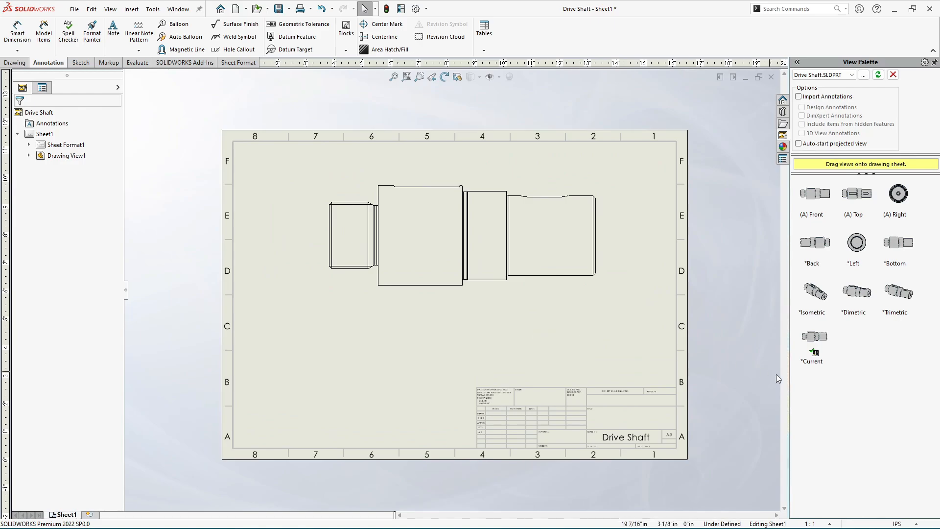
{"action": "left_click", "coordinate": [898, 523]}
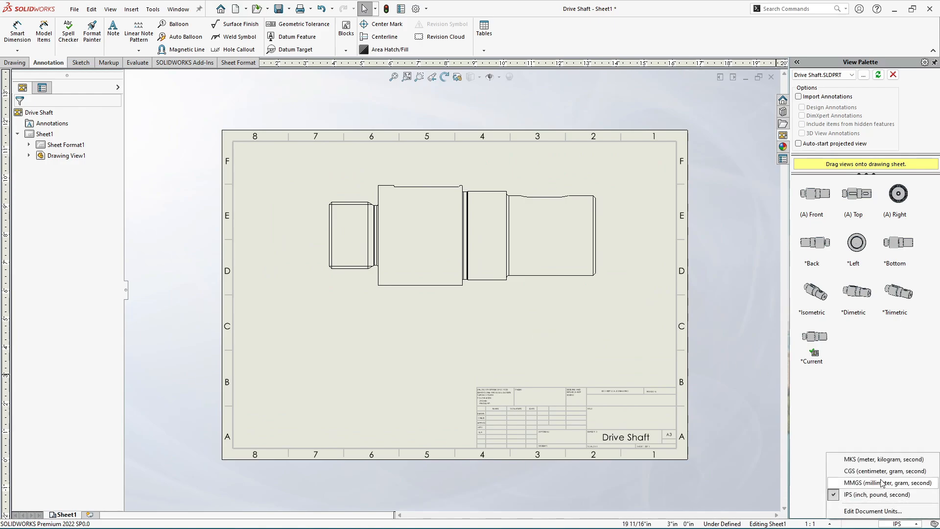
{"action": "left_click", "coordinate": [882, 483]}
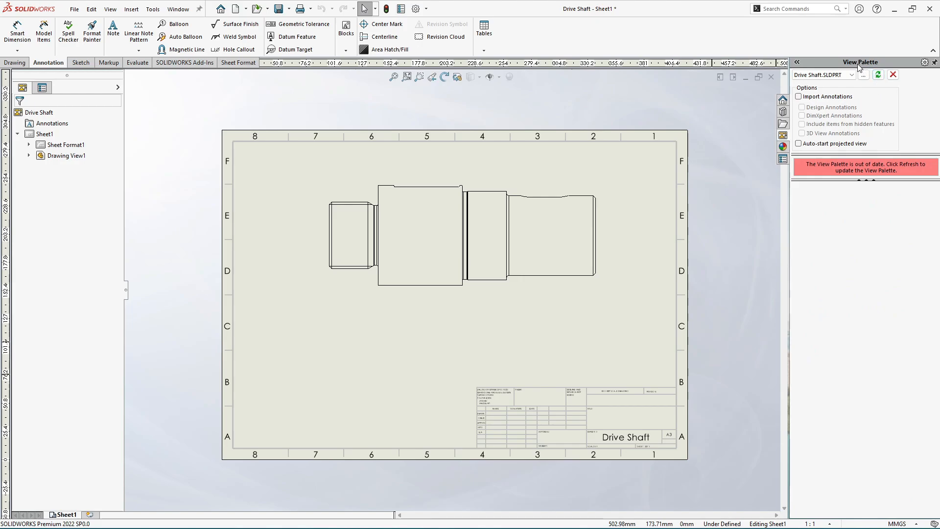
{"action": "left_click", "coordinate": [879, 77]}
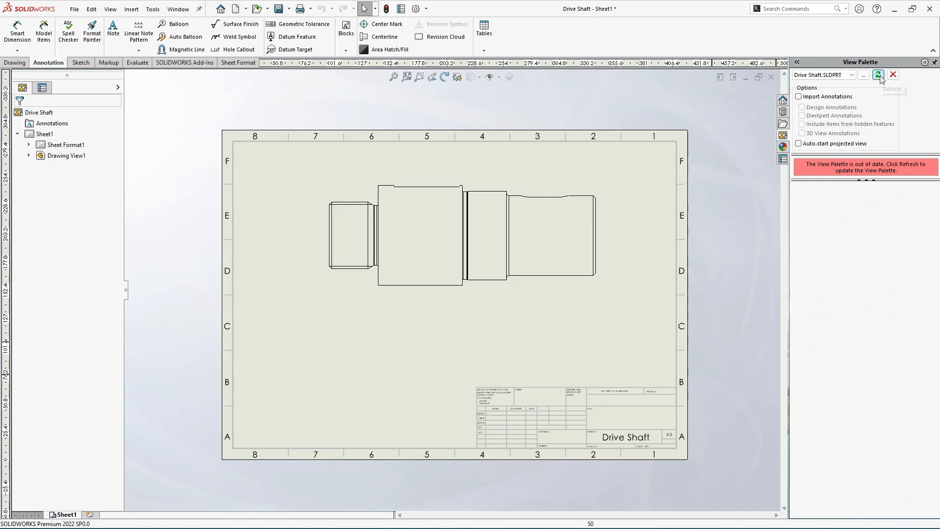
{"action": "left_click", "coordinate": [642, 144]}
{"action": "scroll", "coordinate": [533, 132], "scroll_direction": "up", "scroll_amount": 3}
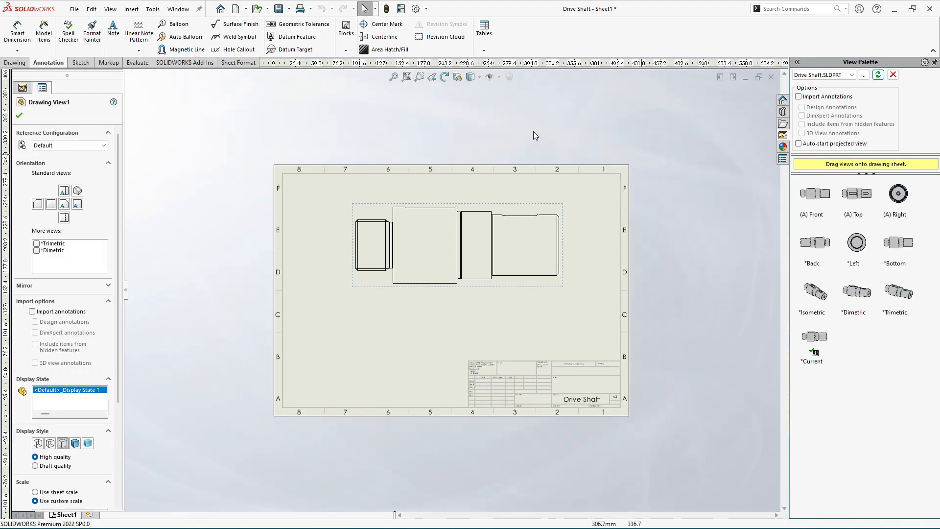
{"action": "left_click", "coordinate": [533, 132]}
Add a centerline along the shaft's axis in the front view by selecting the large cylindrical section
{"action": "scroll", "coordinate": [359, 231], "scroll_direction": "down", "scroll_amount": 2}
{"action": "scroll", "coordinate": [656, 217], "scroll_direction": "down", "scroll_amount": 1}
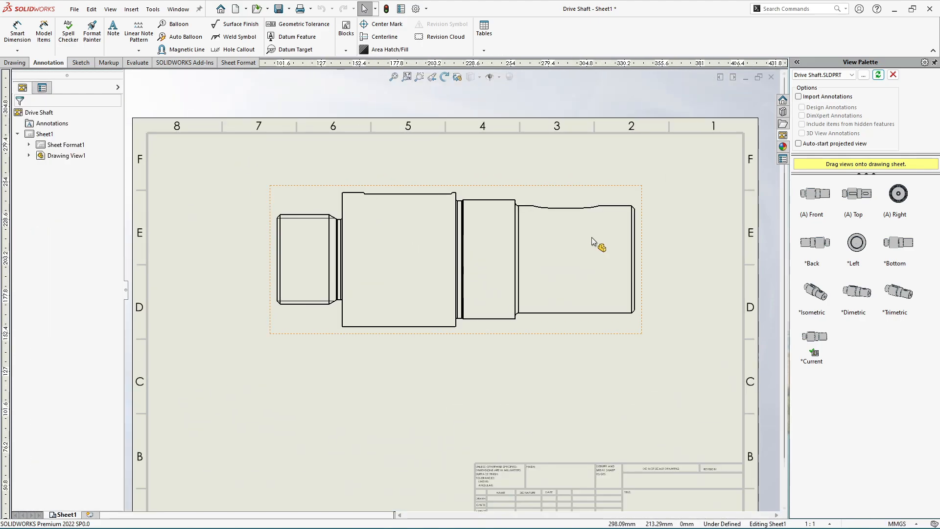
{"action": "scroll", "coordinate": [336, 241], "scroll_direction": "up", "scroll_amount": 3}
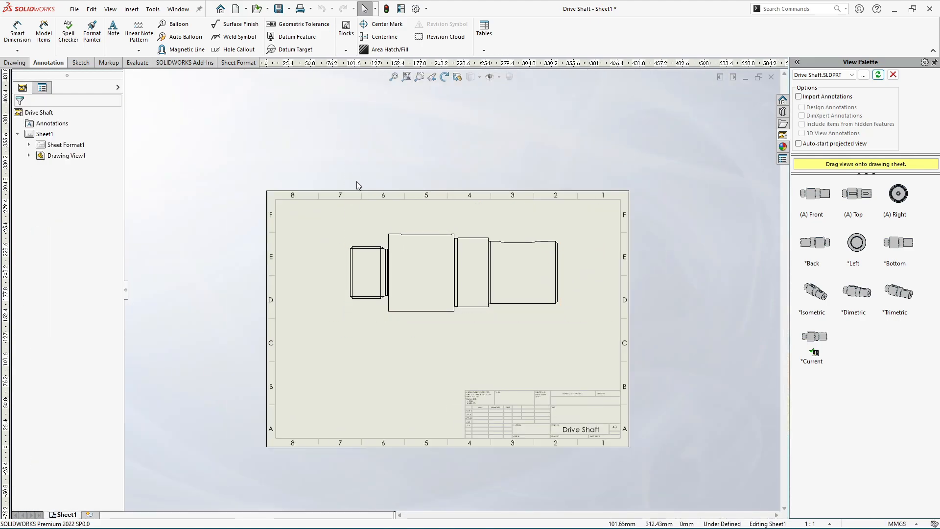
{"action": "scroll", "coordinate": [457, 288], "scroll_direction": "down", "scroll_amount": 2}
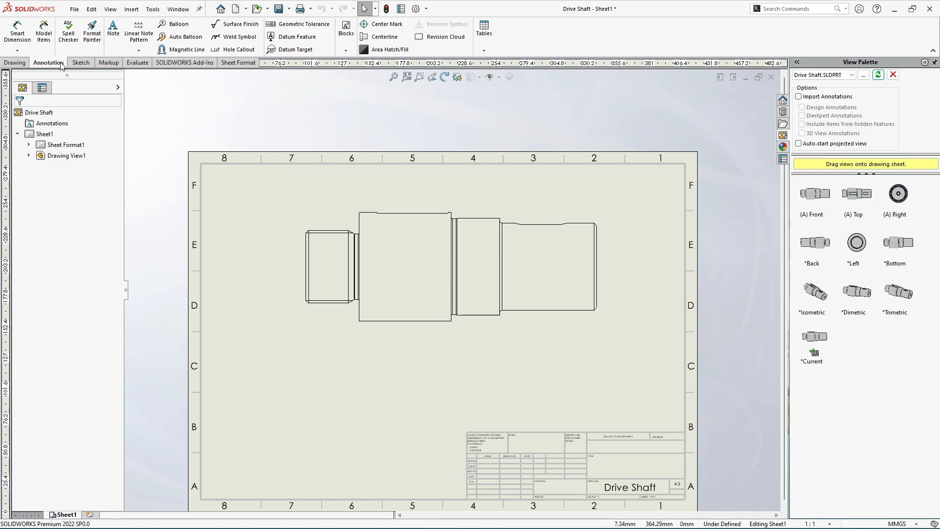
{"action": "left_click", "coordinate": [369, 38]}
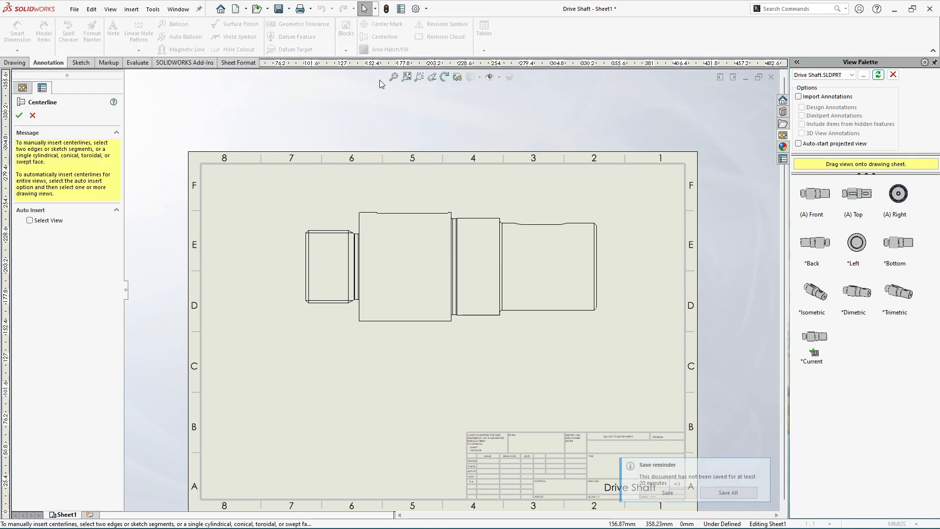
{"action": "left_click", "coordinate": [407, 282]}
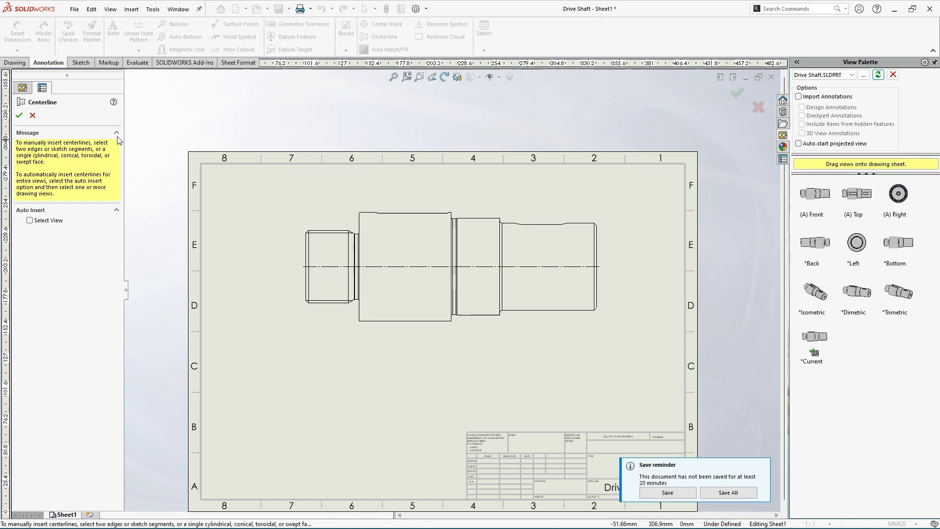
{"action": "left_click", "coordinate": [19, 116]}
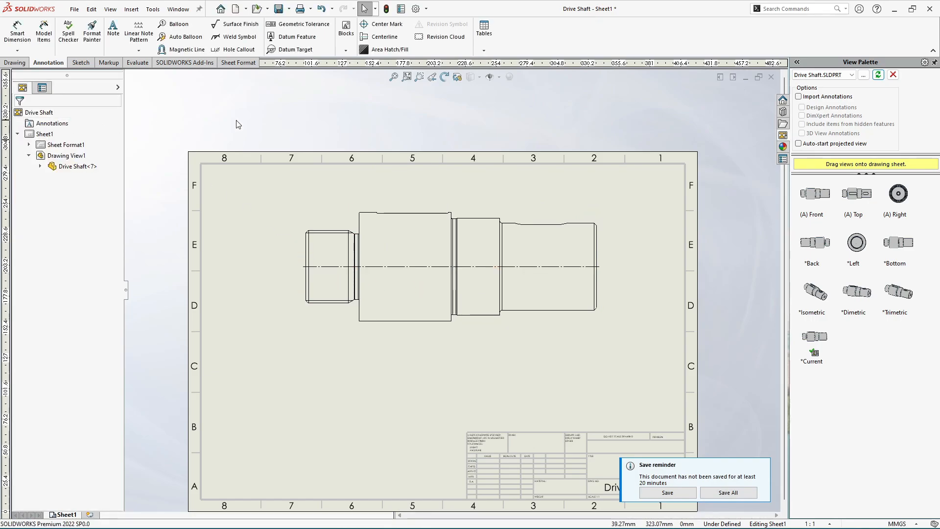
{"action": "key", "text": "f"}
{"action": "scroll", "coordinate": [465, 238], "scroll_direction": "down", "scroll_amount": 2}
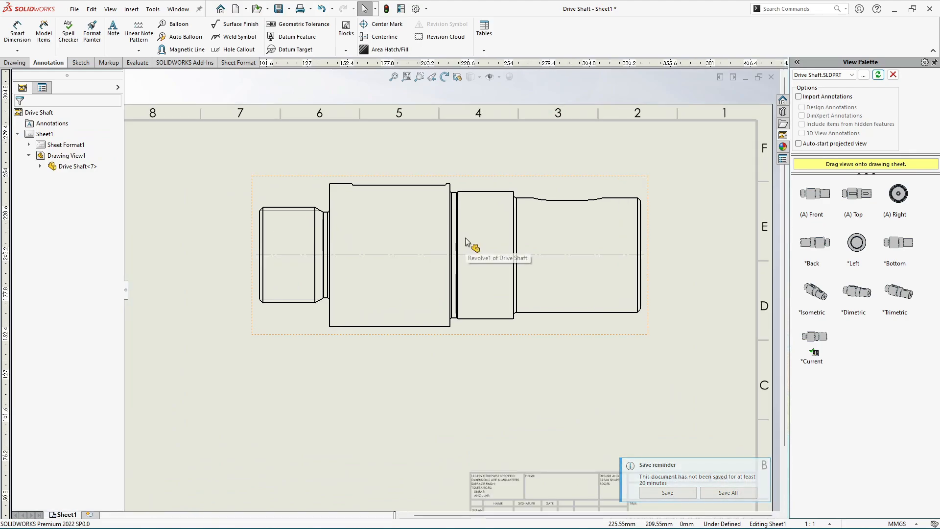
{"action": "scroll", "coordinate": [466, 238], "scroll_direction": "up", "scroll_amount": 1}
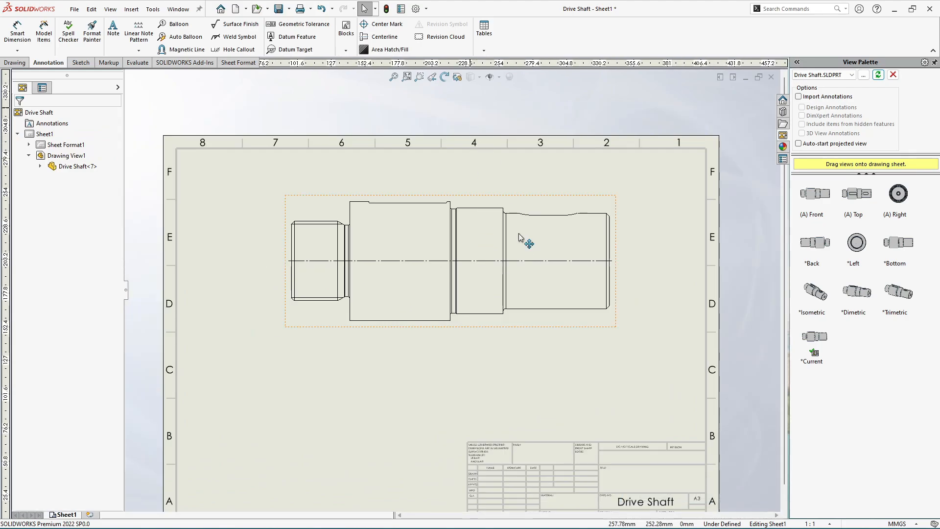
{"action": "scroll", "coordinate": [533, 252], "scroll_direction": "down", "scroll_amount": 1}
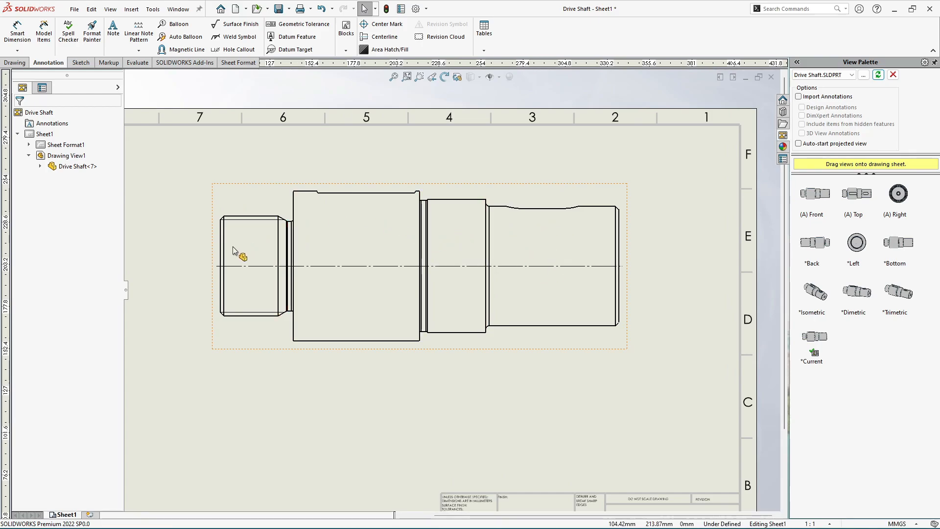
Dimension the length of the shaft's right end section, from its end face to the first shoulder, above the front view
{"action": "scroll", "coordinate": [289, 237], "scroll_direction": "up", "scroll_amount": 1}
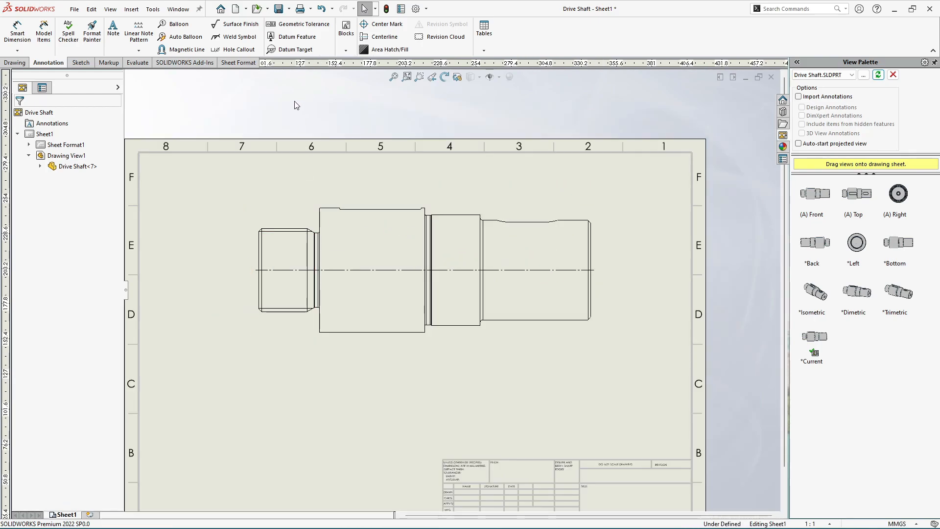
{"action": "left_click", "coordinate": [17, 31]}
{"action": "scroll", "coordinate": [565, 250], "scroll_direction": "down", "scroll_amount": 4}
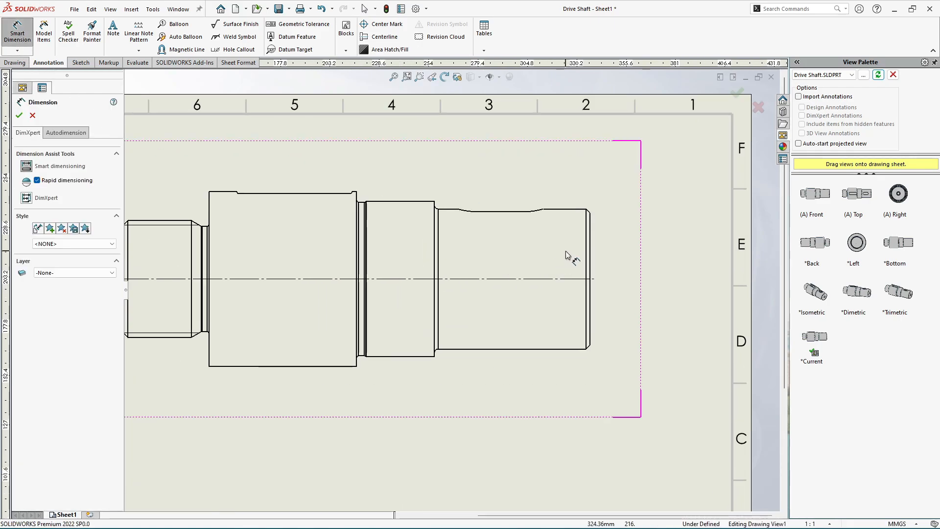
{"action": "left_click", "coordinate": [573, 245]}
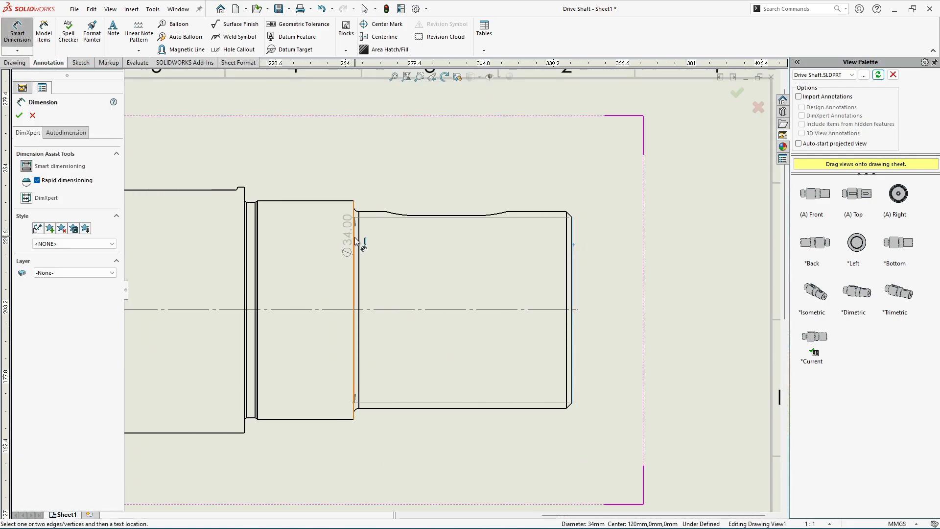
{"action": "left_click", "coordinate": [355, 242]}
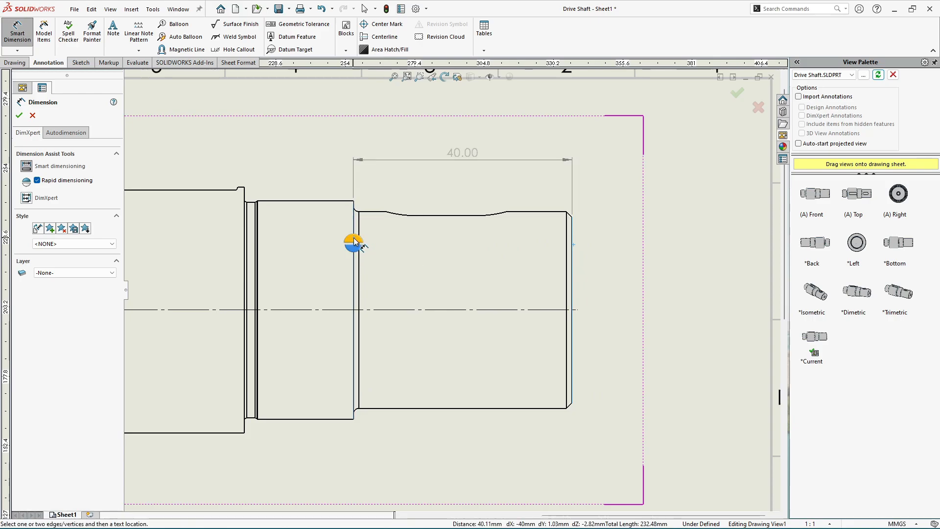
{"action": "left_click", "coordinate": [352, 239]}
Dimension the length from the right end section's shoulder to the largest section's right face, in line with the 40 mm dimension
{"action": "scroll", "coordinate": [361, 248], "scroll_direction": "up", "scroll_amount": 3}
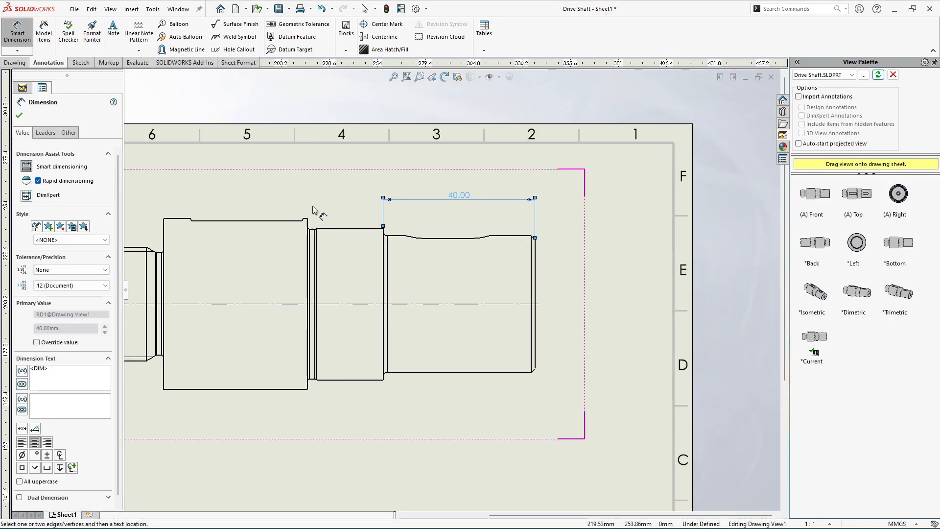
{"action": "scroll", "coordinate": [455, 236], "scroll_direction": "down", "scroll_amount": 1}
{"action": "scroll", "coordinate": [495, 267], "scroll_direction": "down", "scroll_amount": 3}
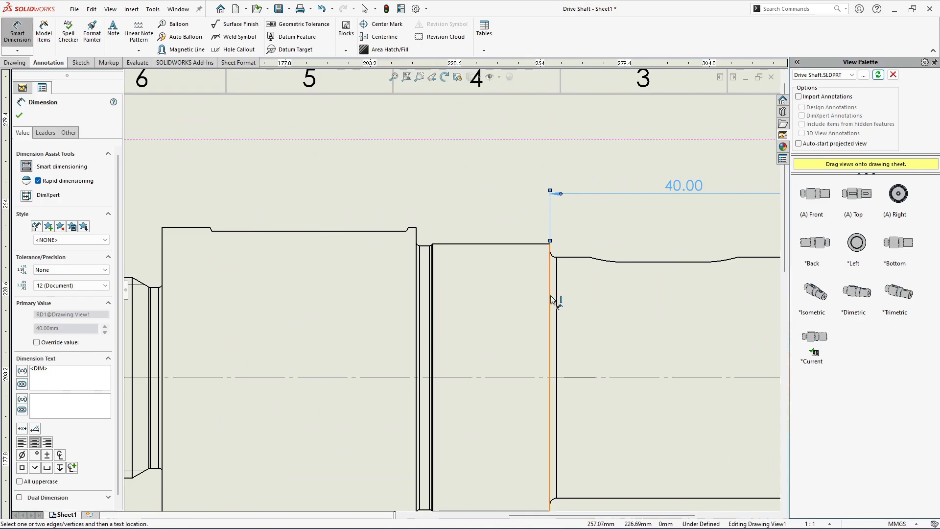
{"action": "left_click", "coordinate": [550, 300]}
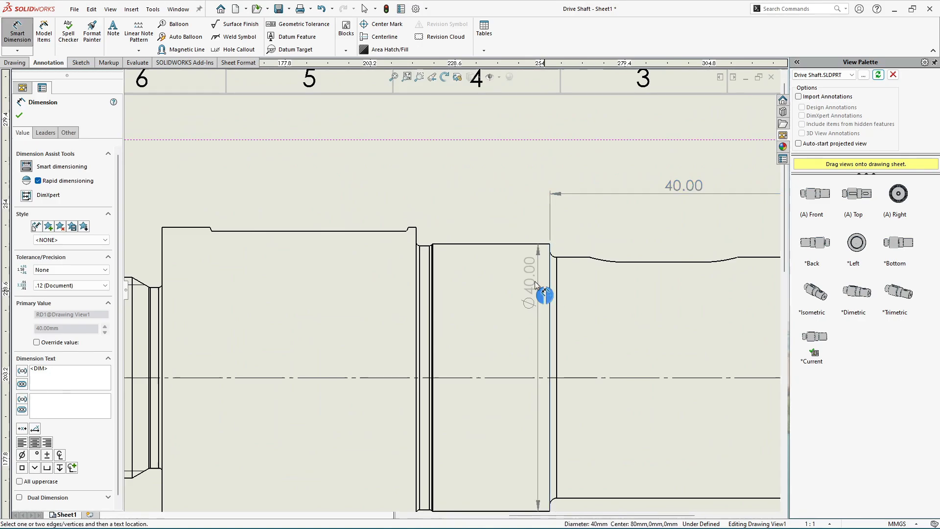
{"action": "left_click", "coordinate": [417, 239]}
{"action": "left_click", "coordinate": [422, 237]}
Dimension the length of the threaded left end, from its end face to the largest section's left face, above the view
{"action": "scroll", "coordinate": [377, 268], "scroll_direction": "up", "scroll_amount": 3}
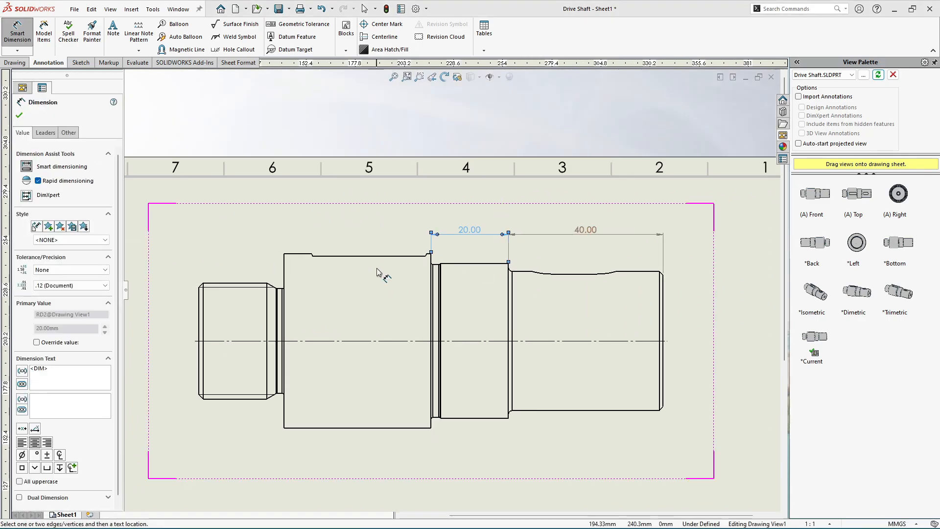
{"action": "scroll", "coordinate": [367, 279], "scroll_direction": "down", "scroll_amount": 1}
{"action": "scroll", "coordinate": [343, 287], "scroll_direction": "up", "scroll_amount": 2}
{"action": "scroll", "coordinate": [362, 348], "scroll_direction": "down", "scroll_amount": 2}
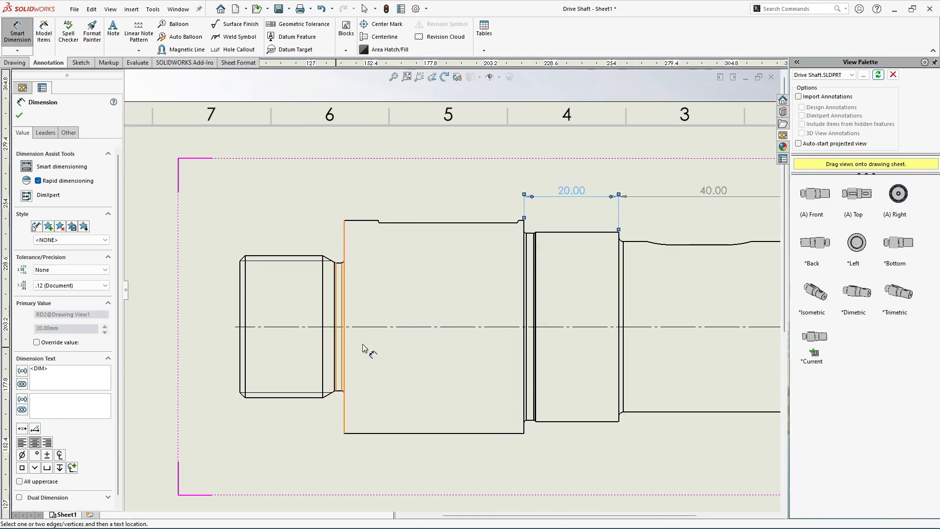
{"action": "scroll", "coordinate": [443, 262], "scroll_direction": "up", "scroll_amount": 3}
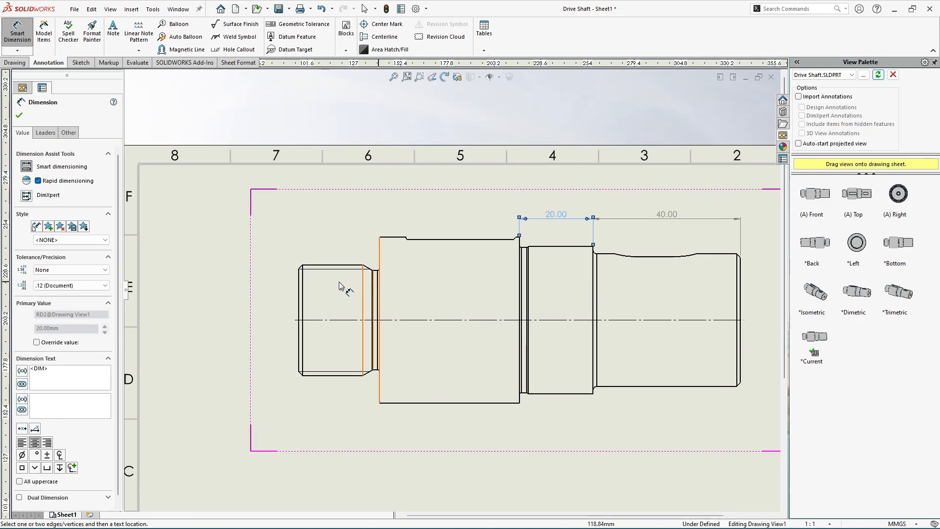
{"action": "left_click", "coordinate": [300, 289]}
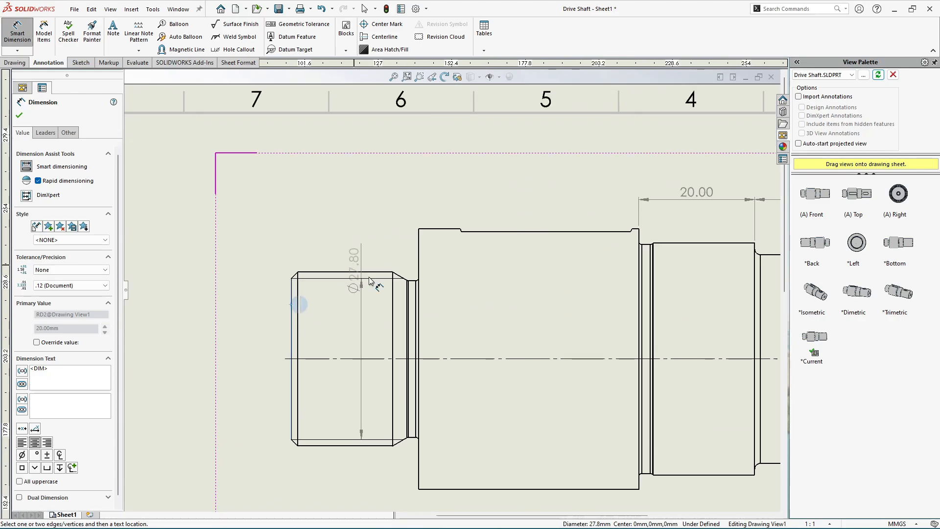
{"action": "scroll", "coordinate": [304, 288], "scroll_direction": "down", "scroll_amount": 3}
{"action": "left_click", "coordinate": [436, 302]}
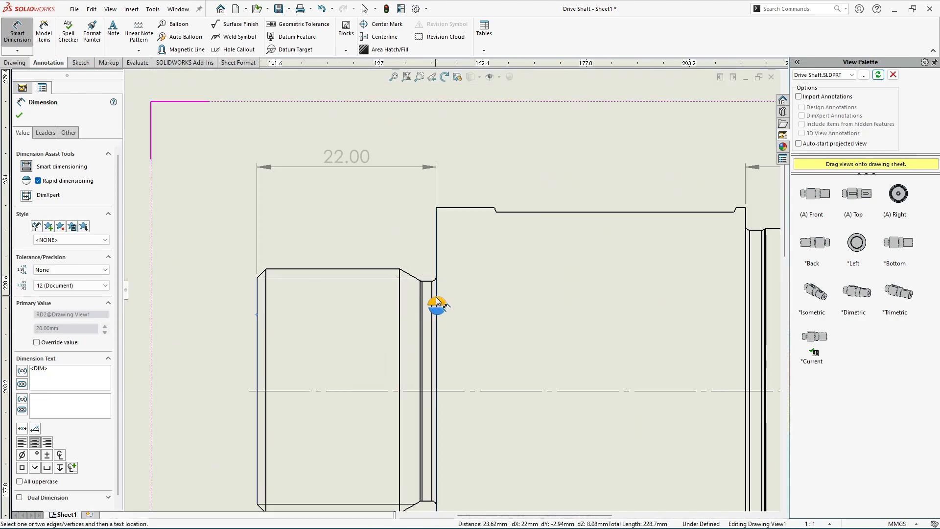
{"action": "left_click", "coordinate": [436, 304]}
Dimension the shaft's overall length between its two end faces, above the section lengths, and end dimensioning
{"action": "scroll", "coordinate": [450, 290], "scroll_direction": "up", "scroll_amount": 4}
{"action": "scroll", "coordinate": [358, 240], "scroll_direction": "up", "scroll_amount": 3}
{"action": "scroll", "coordinate": [324, 287], "scroll_direction": "down", "scroll_amount": 2}
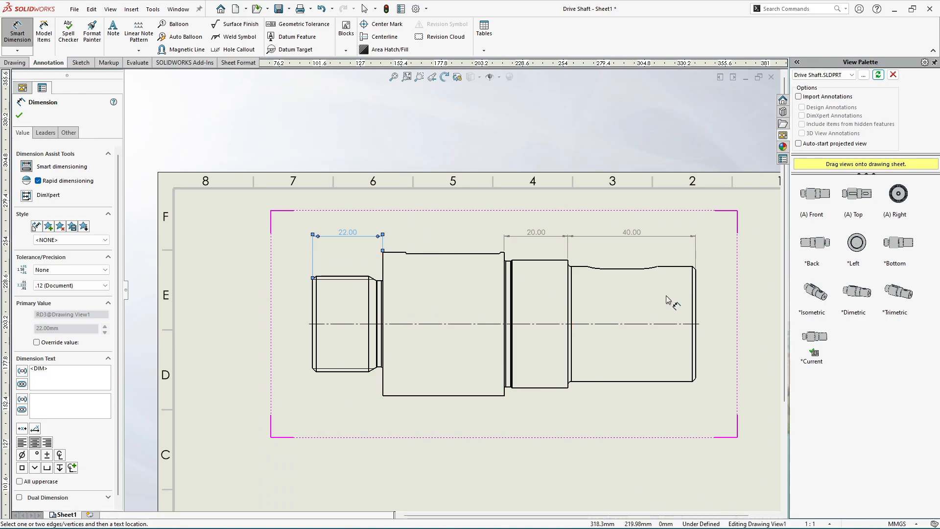
{"action": "scroll", "coordinate": [676, 320], "scroll_direction": "down", "scroll_amount": 2}
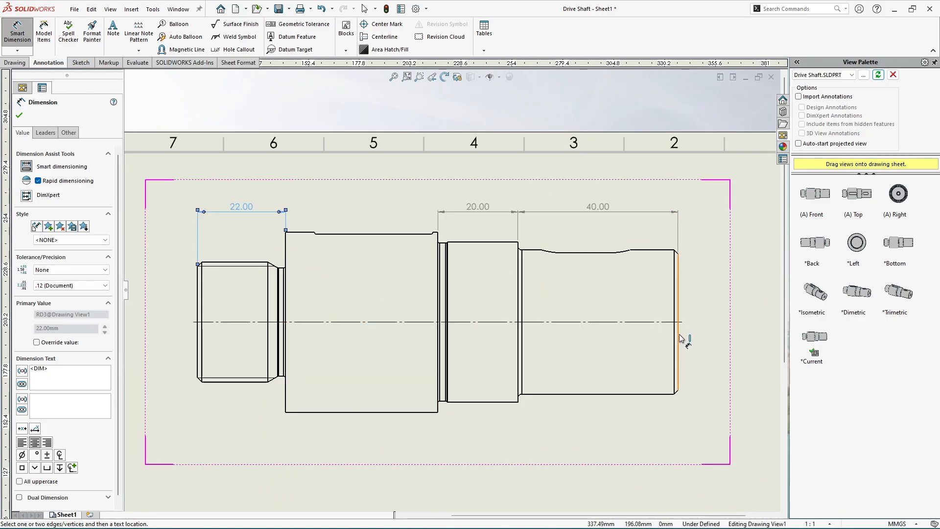
{"action": "left_click", "coordinate": [677, 335]}
{"action": "scroll", "coordinate": [220, 328], "scroll_direction": "down", "scroll_amount": 2}
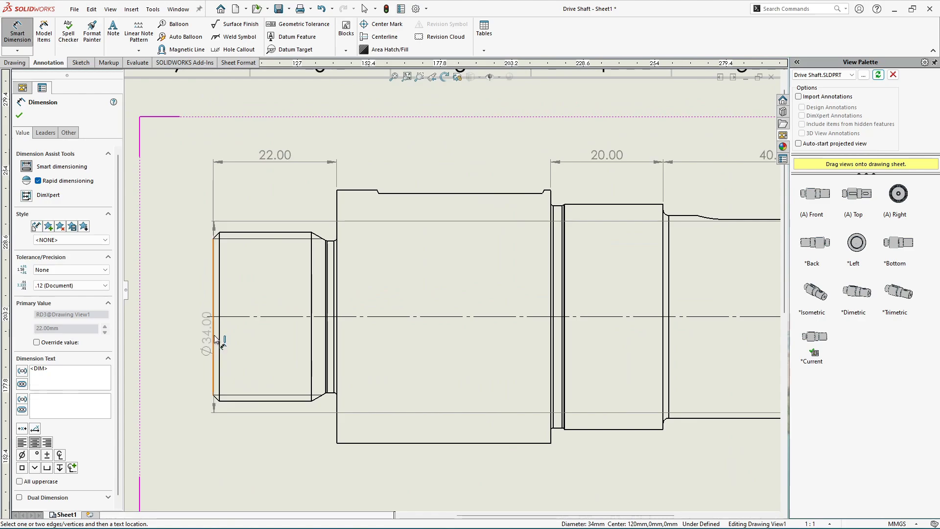
{"action": "left_click", "coordinate": [214, 333]}
{"action": "left_click", "coordinate": [214, 324]}
{"action": "scroll", "coordinate": [221, 325], "scroll_direction": "up", "scroll_amount": 5}
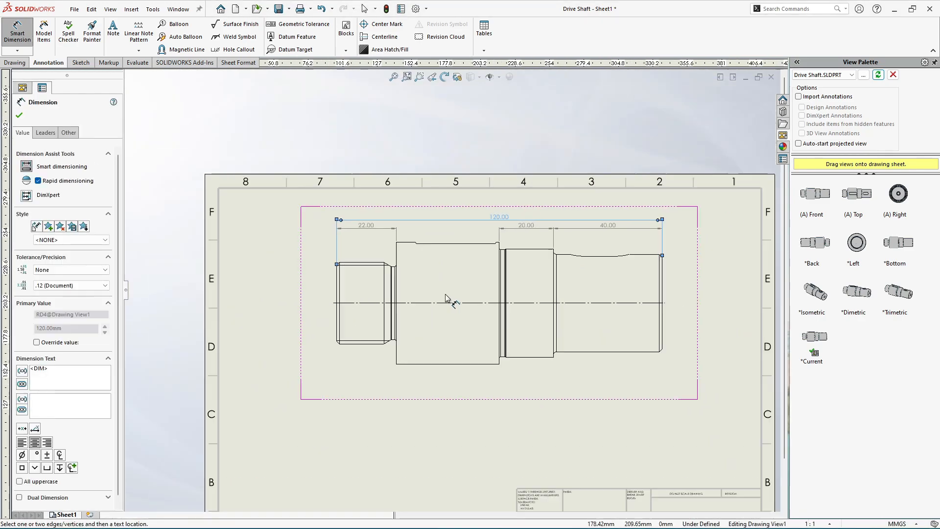
{"action": "key", "text": "Escape"}
Move the front view slightly down the sheet to leave more room above its dimensions
{"action": "scroll", "coordinate": [533, 332], "scroll_direction": "up", "scroll_amount": 1}
{"action": "scroll", "coordinate": [543, 379], "scroll_direction": "down", "scroll_amount": 1}
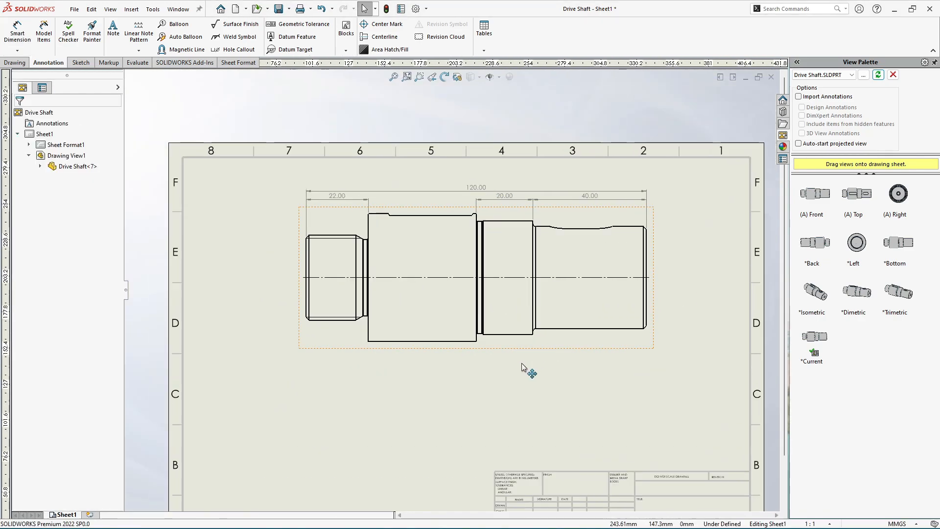
{"action": "left_click_drag", "start_coordinate": [501, 349], "coordinate": [502, 357]}
{"action": "left_click", "coordinate": [504, 377]}
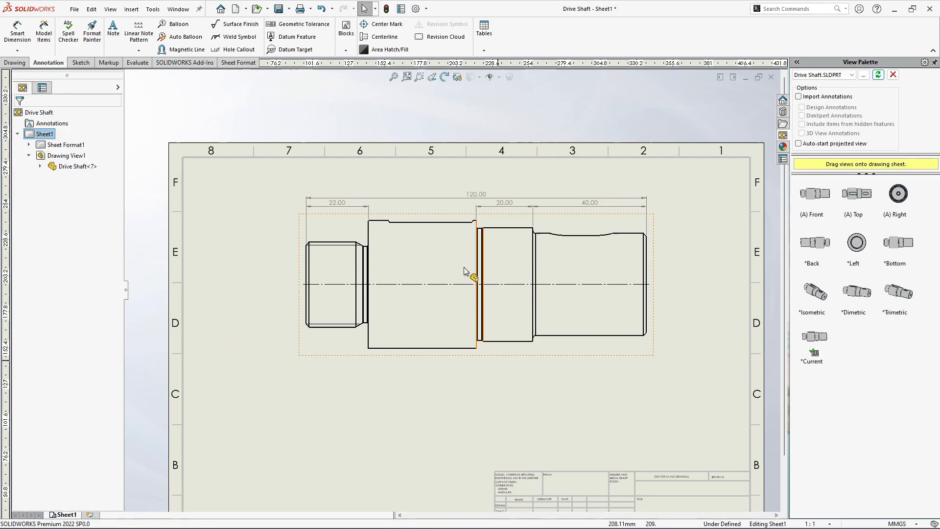
{"action": "scroll", "coordinate": [467, 260], "scroll_direction": "down", "scroll_amount": 1}
{"action": "left_click", "coordinate": [506, 140]}
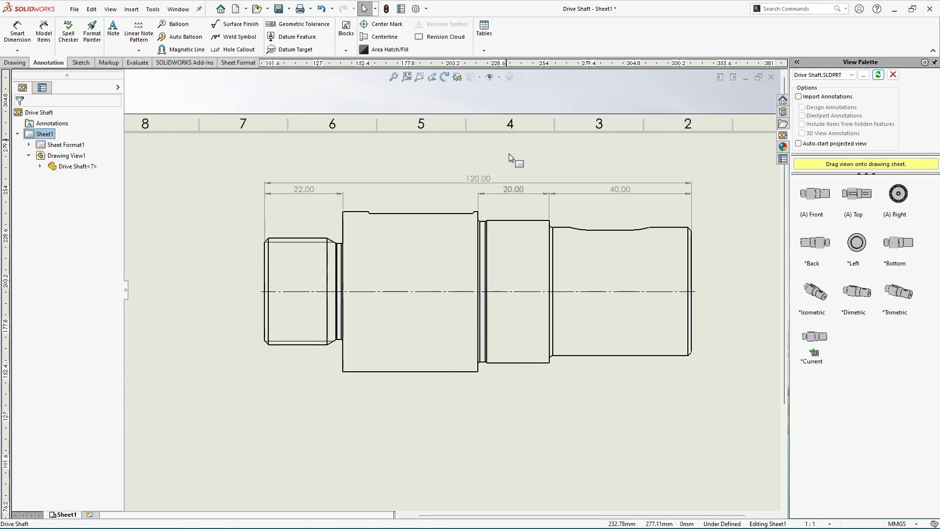
Examine the front view's length dimensions and the undimensioned large middle section of the shaft
{"action": "scroll", "coordinate": [632, 284], "scroll_direction": "up", "scroll_amount": 3}
{"action": "scroll", "coordinate": [590, 300], "scroll_direction": "down", "scroll_amount": 1}
{"action": "scroll", "coordinate": [400, 289], "scroll_direction": "down", "scroll_amount": 1}
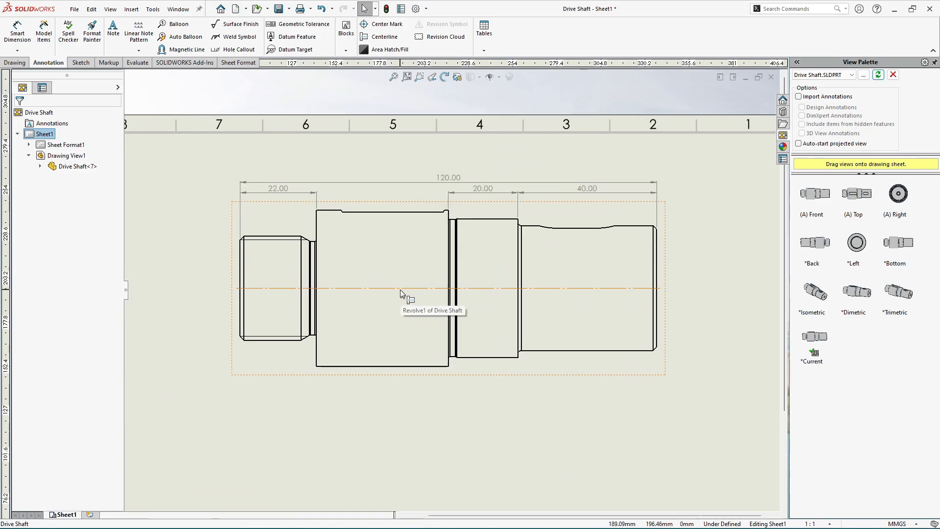
{"action": "scroll", "coordinate": [400, 289], "scroll_direction": "down", "scroll_amount": 1}
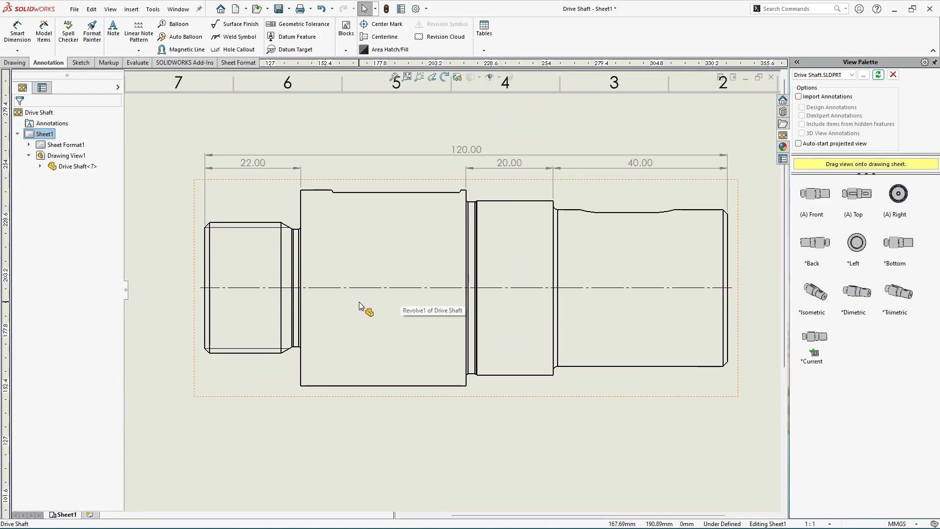
{"action": "scroll", "coordinate": [351, 210], "scroll_direction": "down", "scroll_amount": 1}
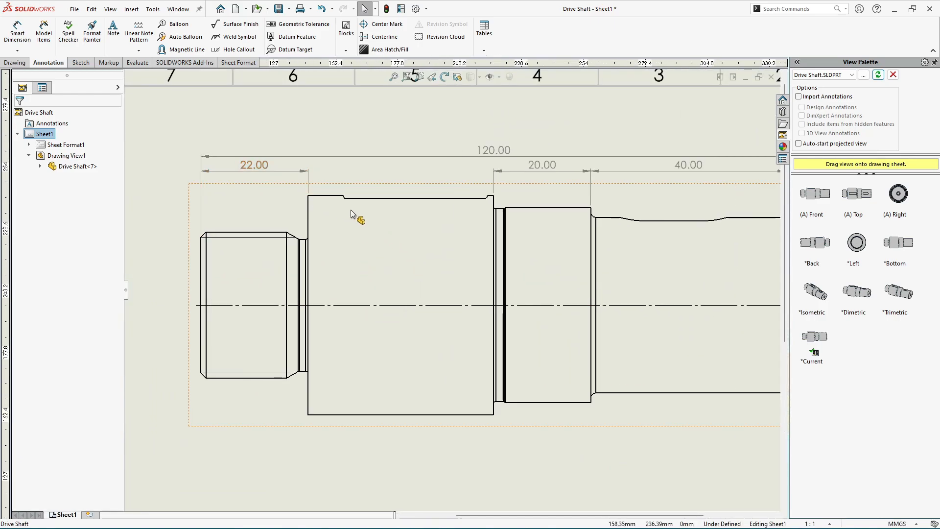
{"action": "scroll", "coordinate": [350, 210], "scroll_direction": "up", "scroll_amount": 2}
{"action": "scroll", "coordinate": [474, 313], "scroll_direction": "down", "scroll_amount": 1}
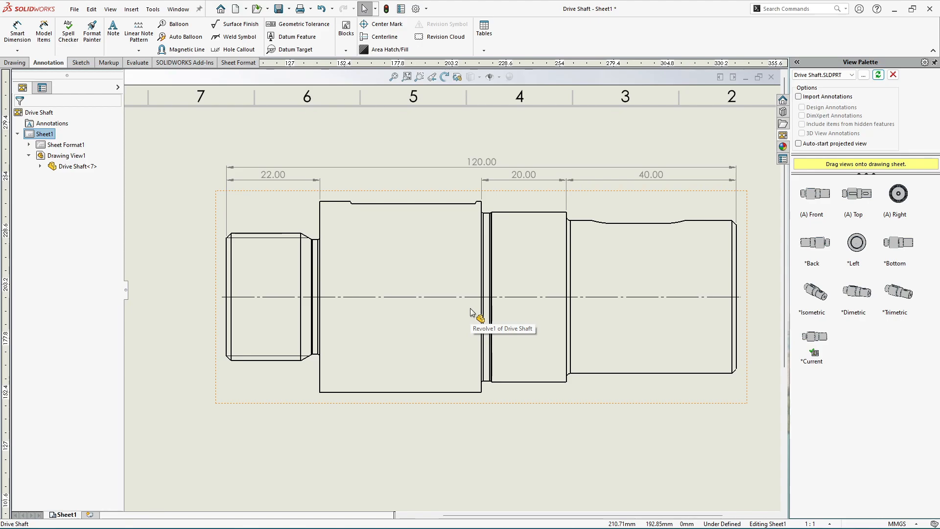
{"action": "scroll", "coordinate": [470, 309], "scroll_direction": "up", "scroll_amount": 1}
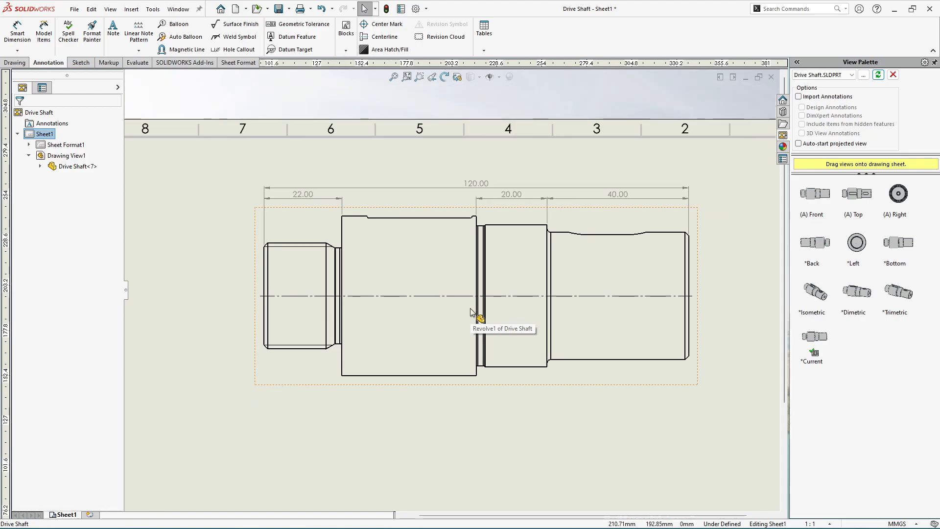
{"action": "scroll", "coordinate": [471, 311], "scroll_direction": "down", "scroll_amount": 1}
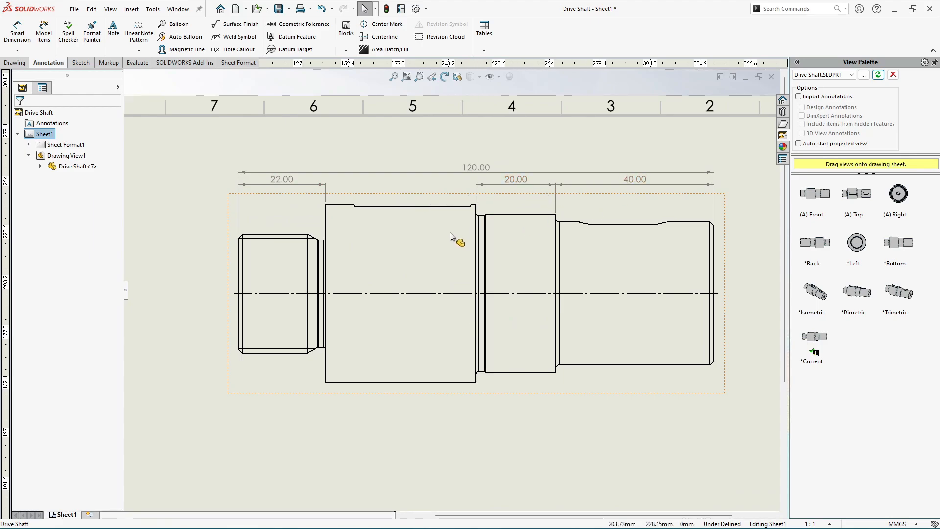
{"action": "scroll", "coordinate": [450, 211], "scroll_direction": "down", "scroll_amount": 1}
{"action": "scroll", "coordinate": [354, 193], "scroll_direction": "down", "scroll_amount": 1}
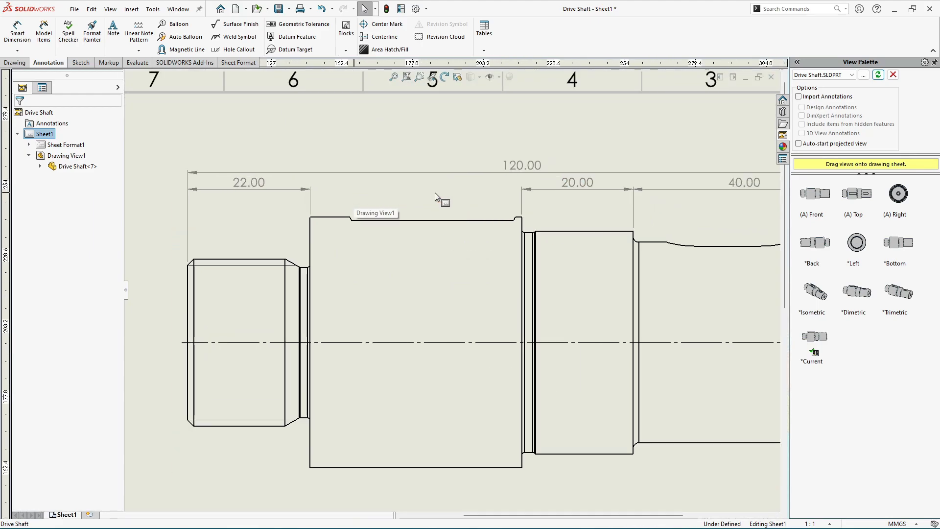
{"action": "scroll", "coordinate": [436, 193], "scroll_direction": "up", "scroll_amount": 1}
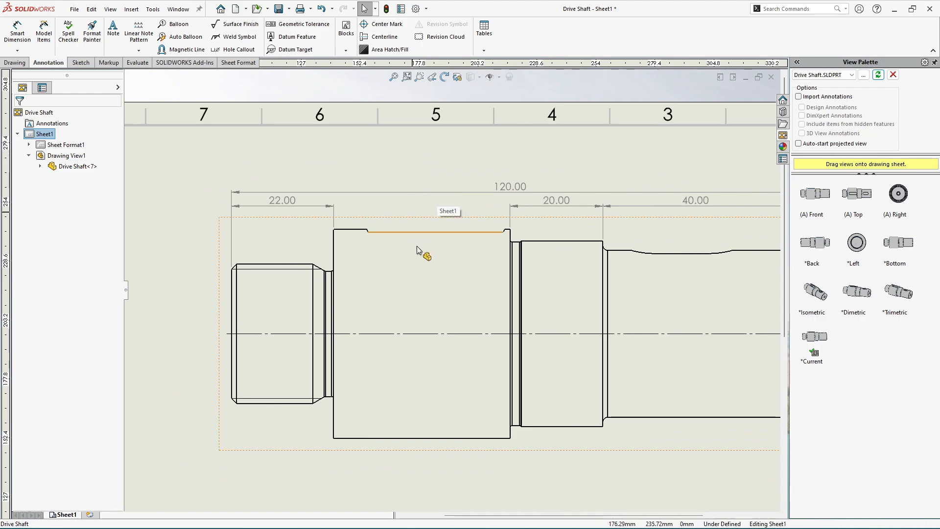
{"action": "scroll", "coordinate": [416, 247], "scroll_direction": "down", "scroll_amount": 1}
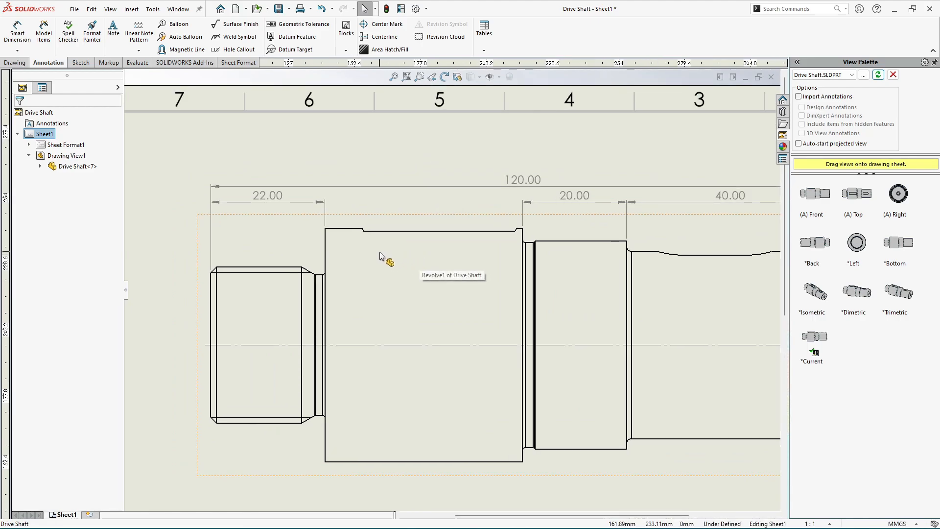
{"action": "key", "text": "z"}
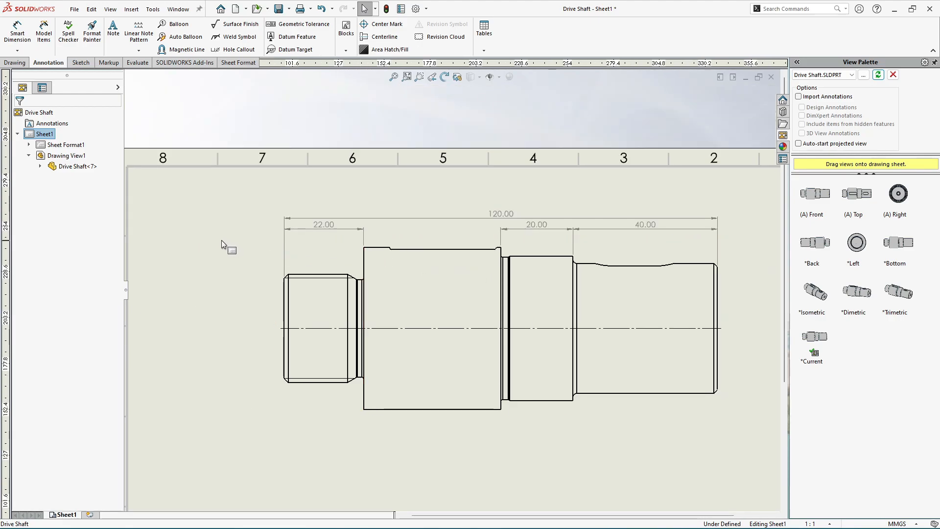
{"action": "scroll", "coordinate": [439, 256], "scroll_direction": "down", "scroll_amount": 2}
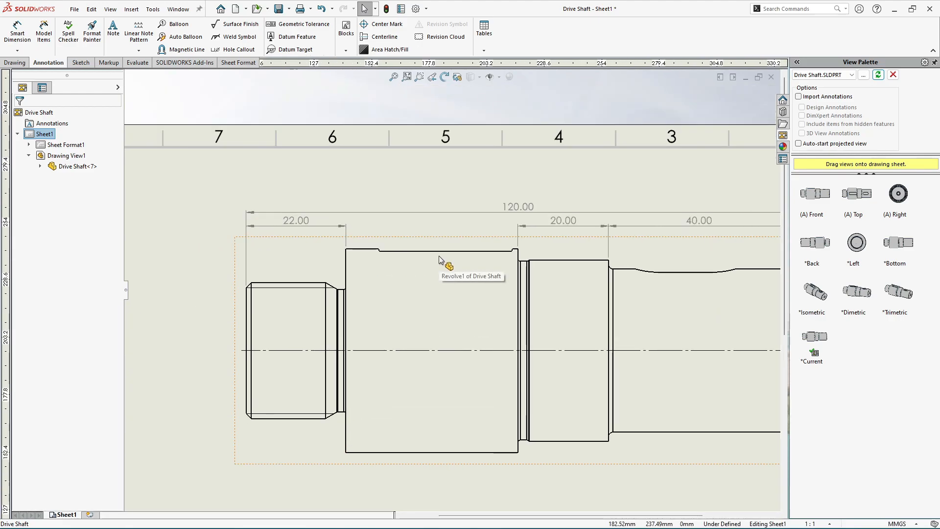
{"action": "key", "text": "z"}
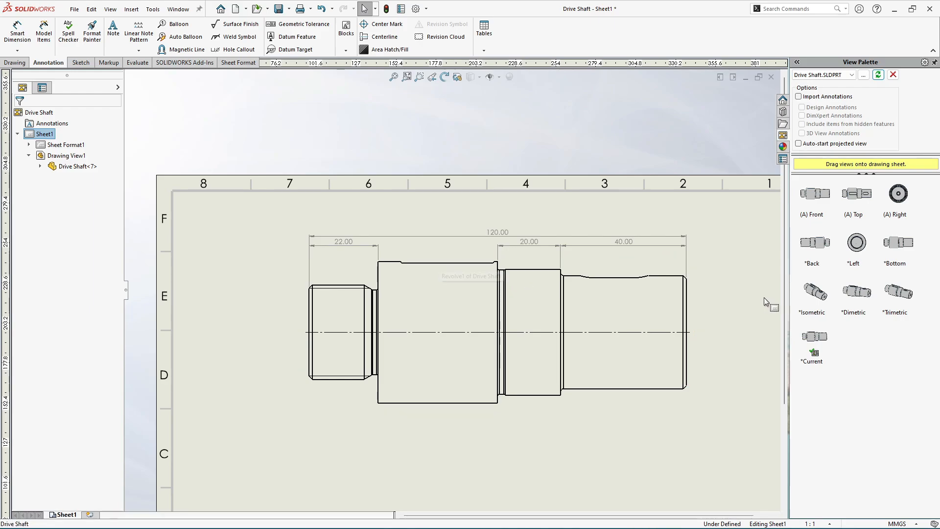
{"action": "scroll", "coordinate": [683, 352], "scroll_direction": "down", "scroll_amount": 1}
{"action": "scroll", "coordinate": [518, 244], "scroll_direction": "up", "scroll_amount": 3}
{"action": "scroll", "coordinate": [550, 352], "scroll_direction": "down", "scroll_amount": 3}
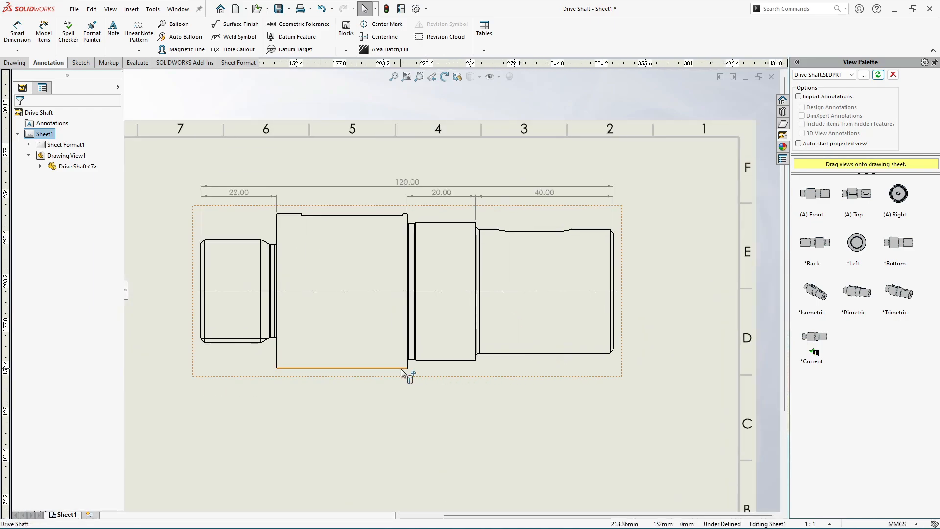
{"action": "scroll", "coordinate": [401, 369], "scroll_direction": "down", "scroll_amount": 2}
{"action": "key", "text": "z"}
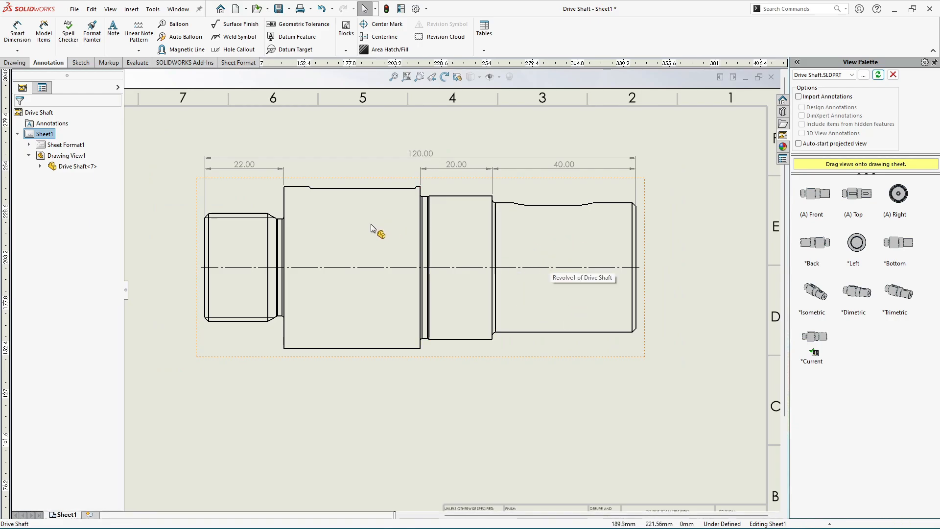
Dimension the diameter of the shaft's plain right end section, placing it beyond the end face, and end dimensioning
{"action": "left_click", "coordinate": [17, 32]}
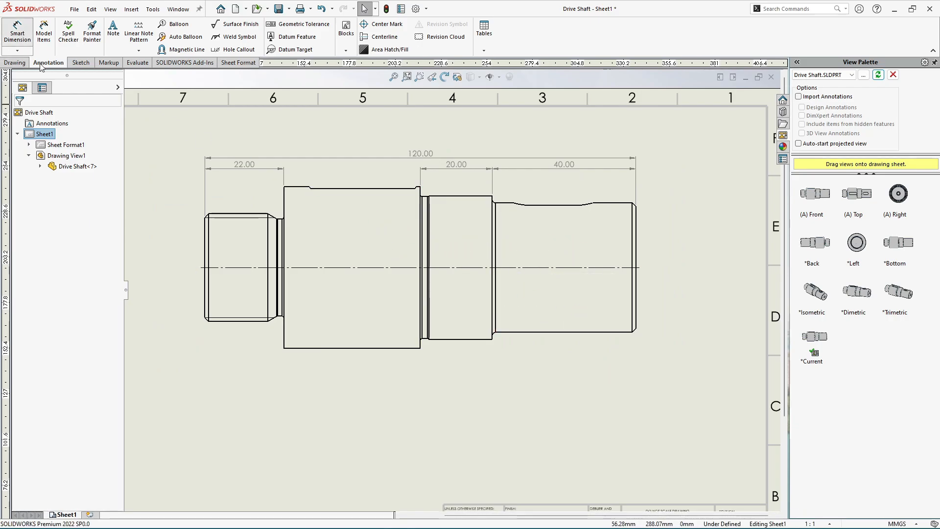
{"action": "scroll", "coordinate": [520, 205], "scroll_direction": "down", "scroll_amount": 2}
{"action": "left_click", "coordinate": [640, 221]}
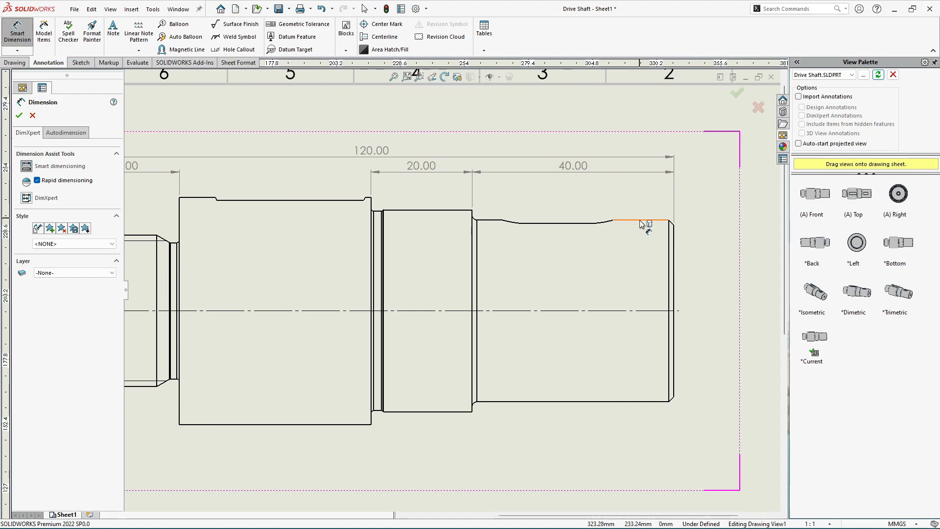
{"action": "scroll", "coordinate": [632, 401], "scroll_direction": "down", "scroll_amount": 1}
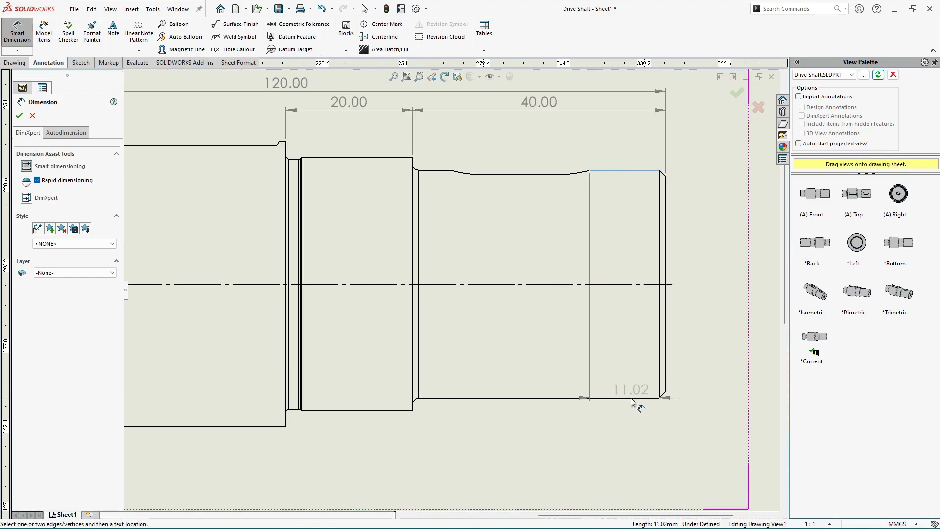
{"action": "left_click", "coordinate": [626, 398]}
{"action": "left_click", "coordinate": [703, 313]}
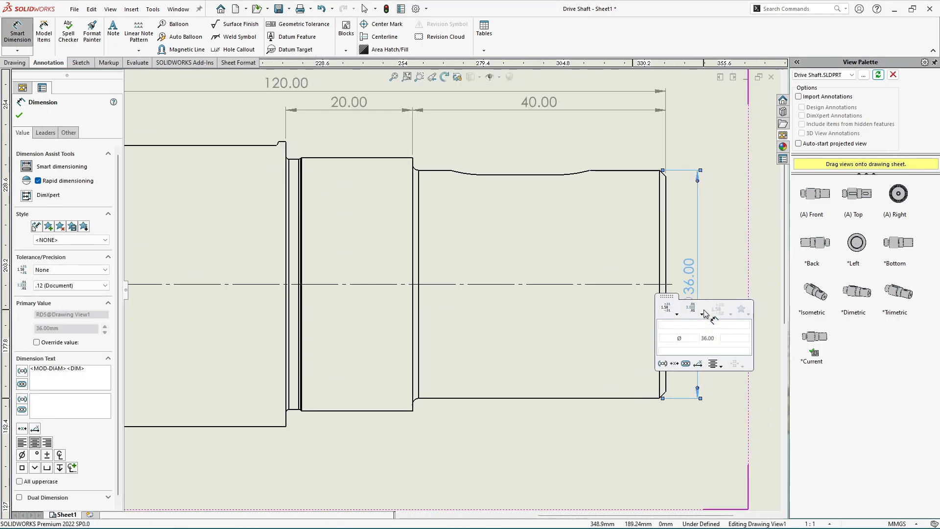
{"action": "key", "text": "Escape"}
Examine the shaft's right end section and its diameter dimension in the front view
{"action": "scroll", "coordinate": [454, 268], "scroll_direction": "up", "scroll_amount": 3}
{"action": "scroll", "coordinate": [445, 271], "scroll_direction": "down", "scroll_amount": 2}
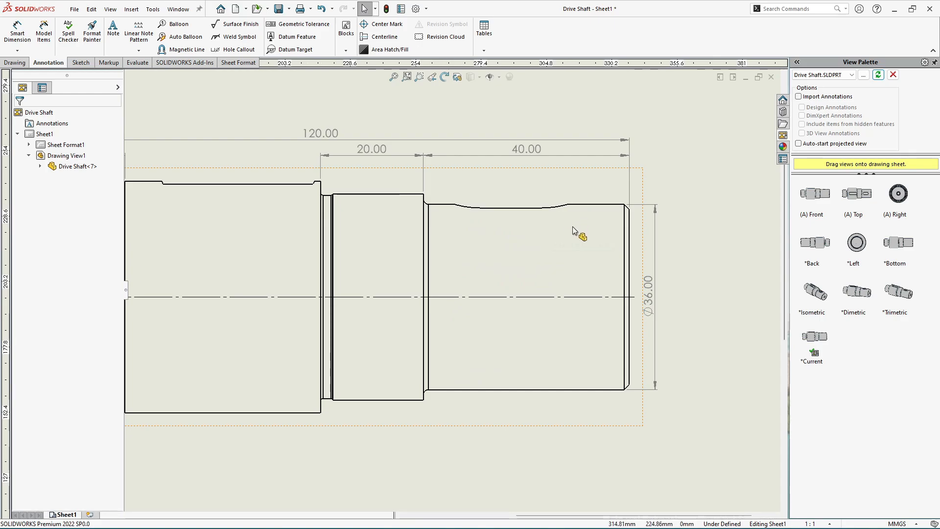
{"action": "scroll", "coordinate": [448, 260], "scroll_direction": "up", "scroll_amount": 3}
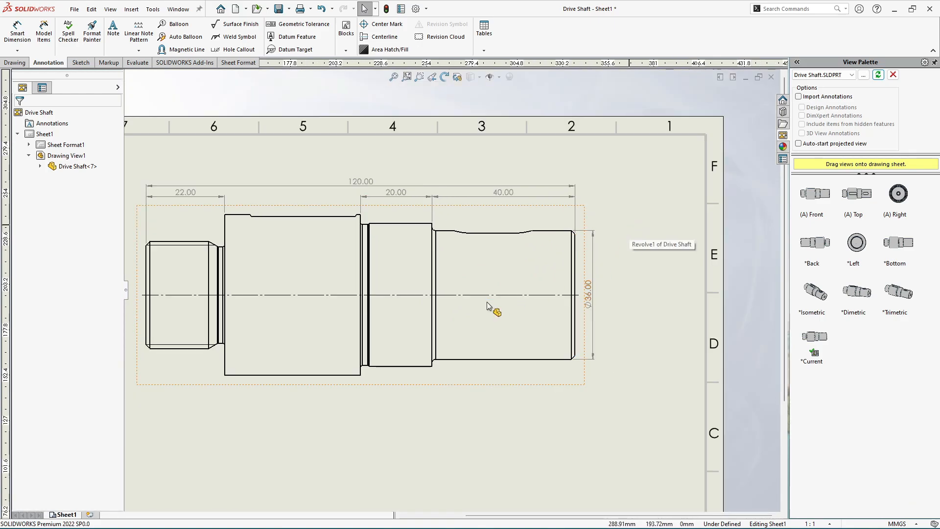
{"action": "scroll", "coordinate": [470, 307], "scroll_direction": "down", "scroll_amount": 3}
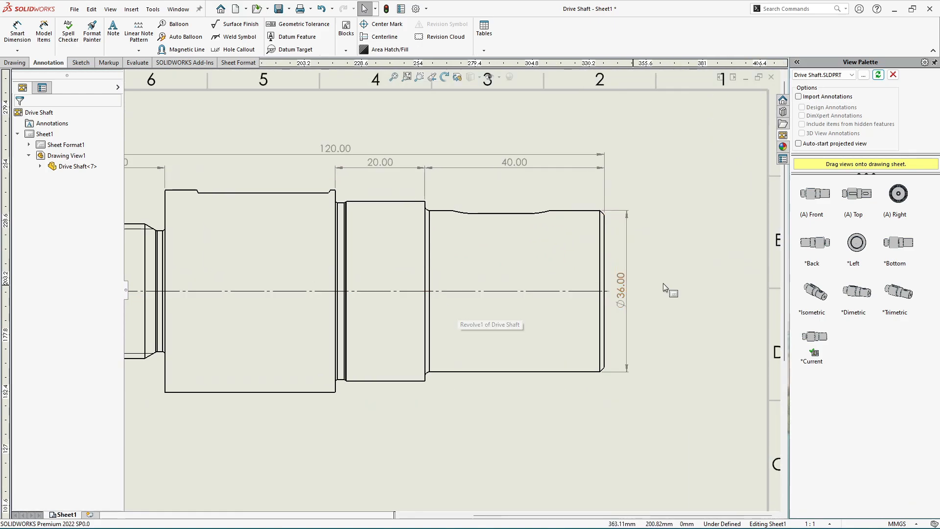
{"action": "scroll", "coordinate": [453, 291], "scroll_direction": "up", "scroll_amount": 2}
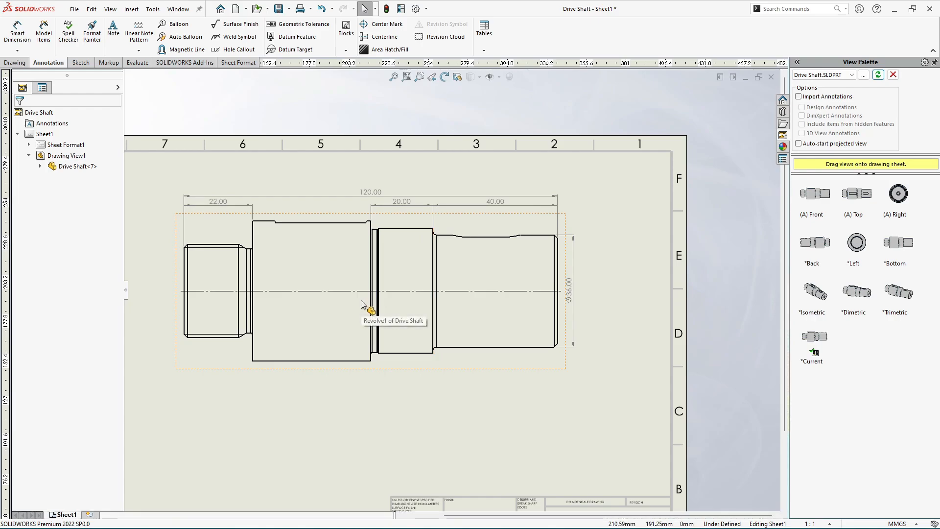
{"action": "scroll", "coordinate": [477, 298], "scroll_direction": "down", "scroll_amount": 1}
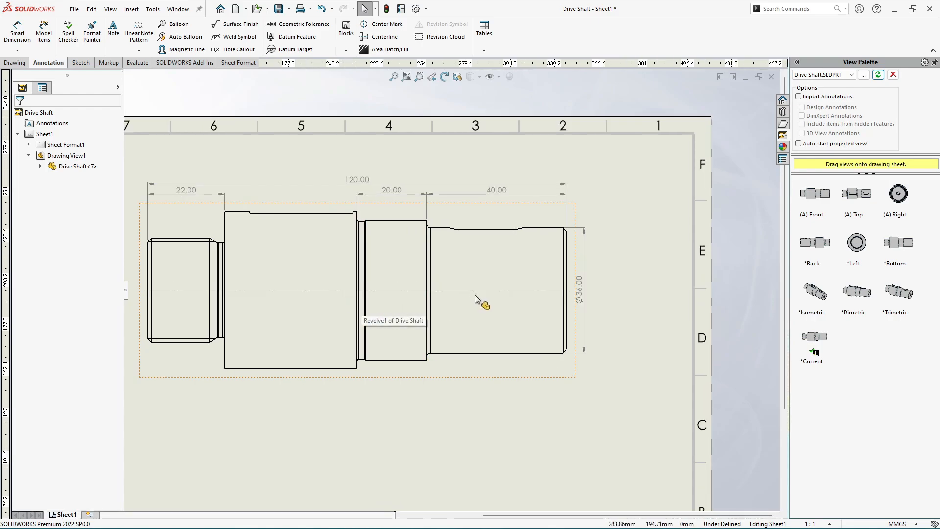
{"action": "scroll", "coordinate": [475, 295], "scroll_direction": "down", "scroll_amount": 1}
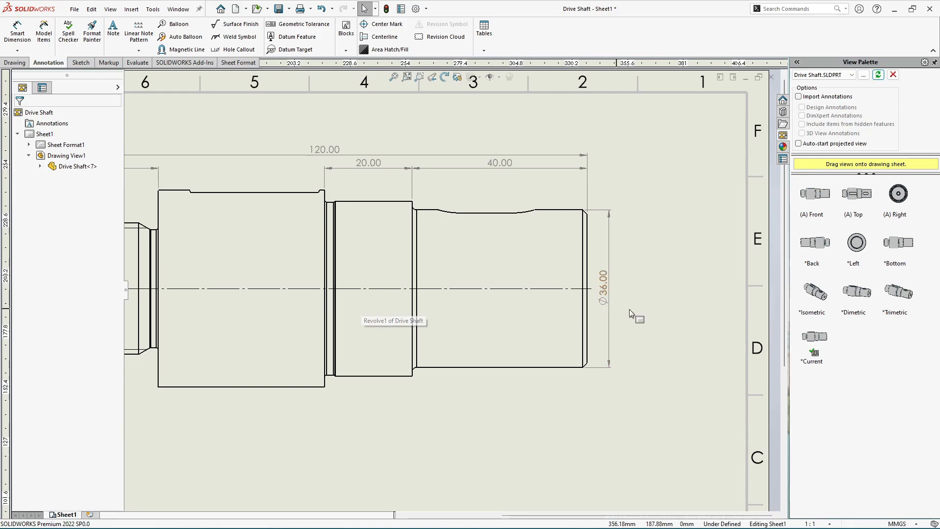
Give the right end's diameter dimension a Fit with tolerance type, with a Transitional fit and shaft class m6
{"action": "left_click", "coordinate": [607, 289]}
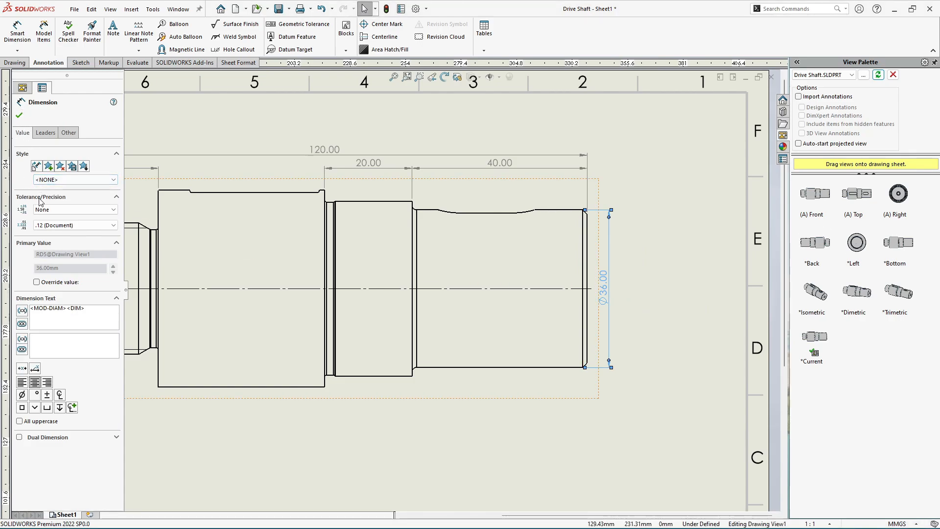
{"action": "left_click", "coordinate": [54, 211]}
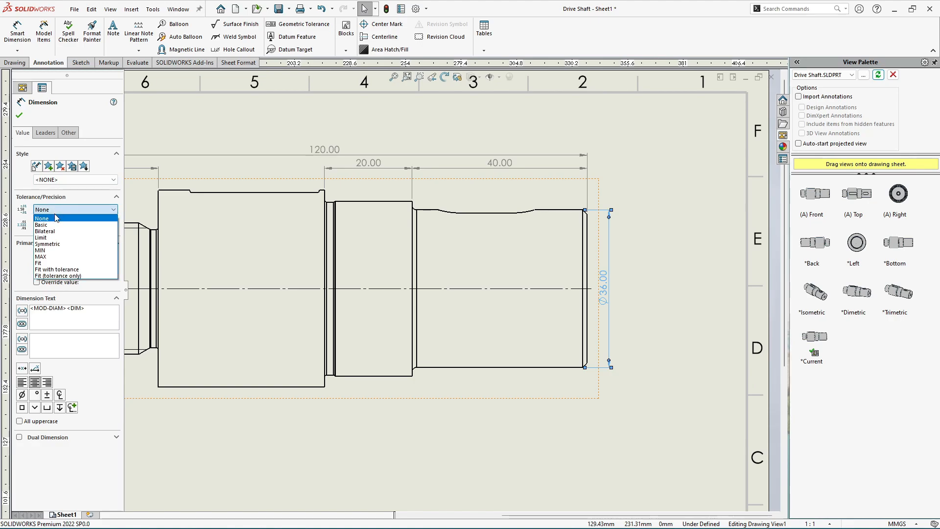
{"action": "left_click", "coordinate": [70, 270]}
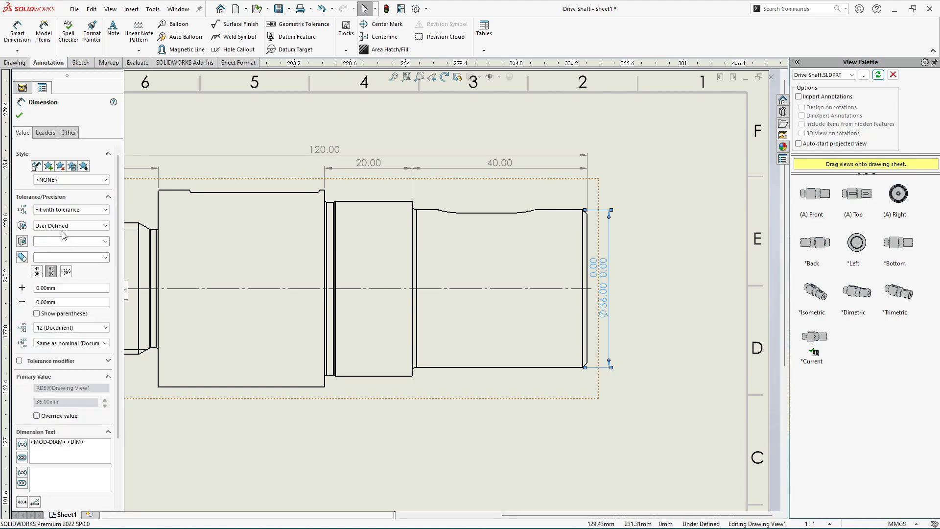
{"action": "left_click", "coordinate": [41, 227]}
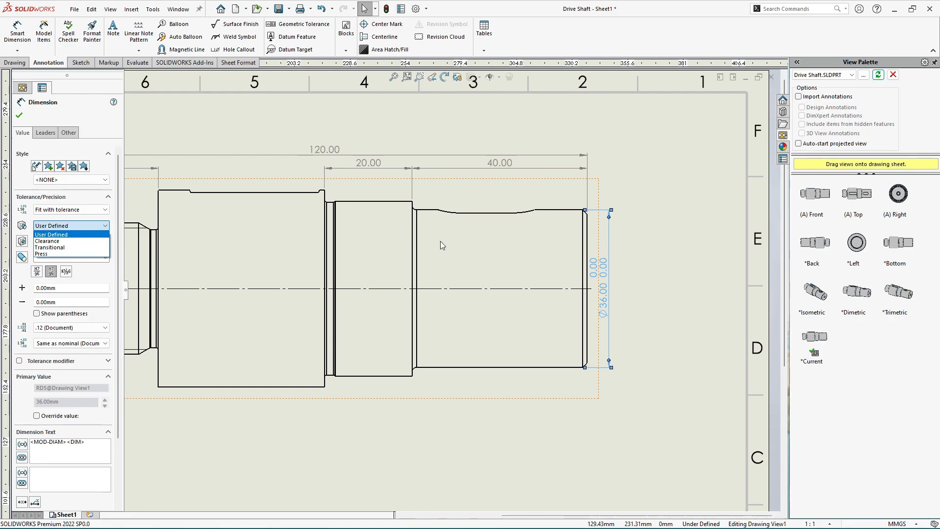
{"action": "left_click", "coordinate": [66, 248]}
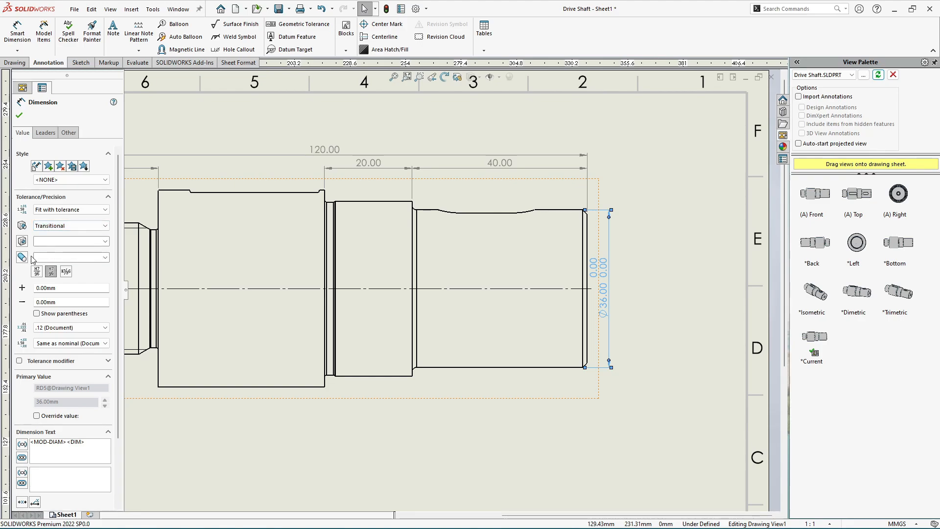
{"action": "left_click", "coordinate": [106, 257]}
{"action": "type", "text": "m"}
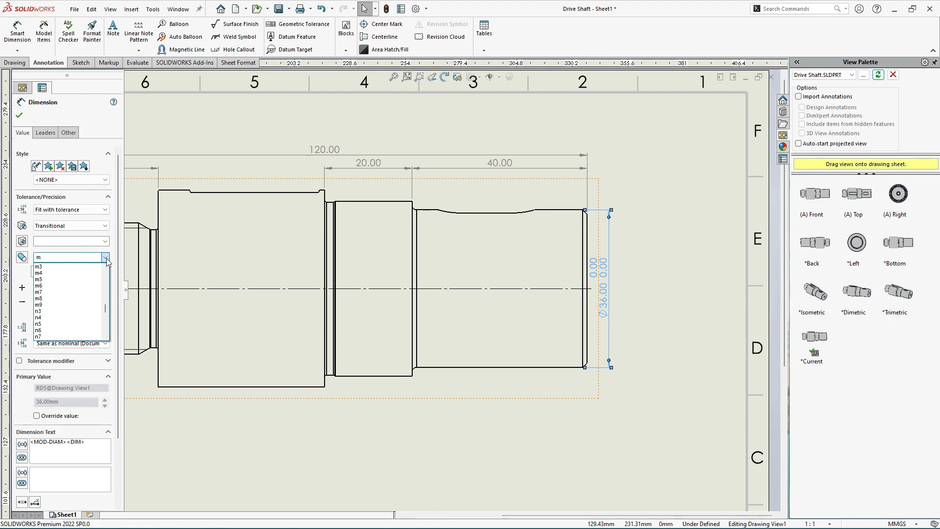
{"action": "left_click", "coordinate": [54, 285]}
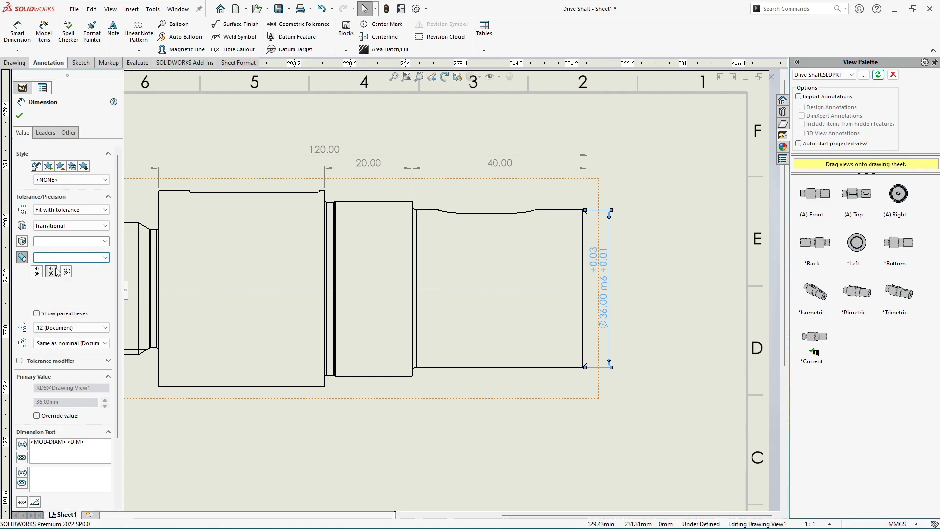
{"action": "left_click", "coordinate": [649, 259]}
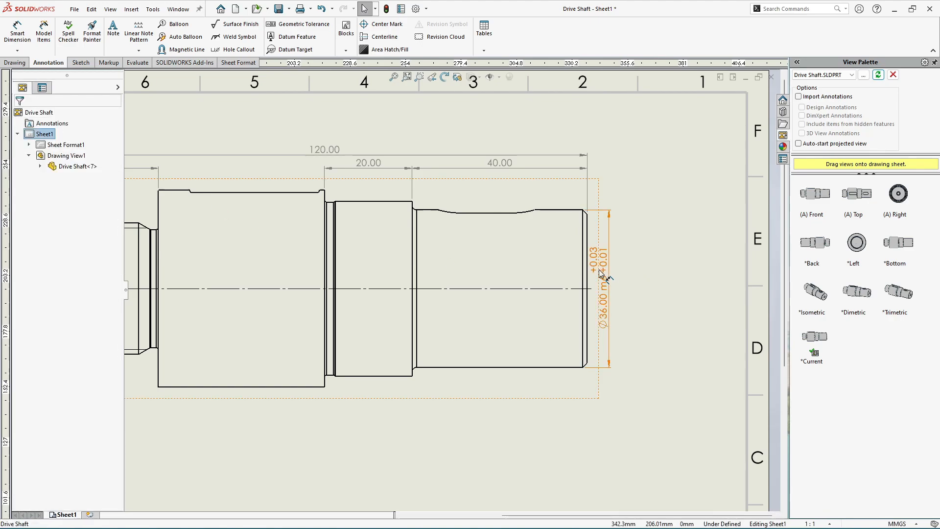
Move the m6 diameter dimension farther out from the shaft's right end so its tolerance clears the view
{"action": "left_click_drag", "start_coordinate": [599, 270], "coordinate": [618, 285]}
{"action": "left_click", "coordinate": [665, 287]}
{"action": "scroll", "coordinate": [665, 288], "scroll_direction": "up", "scroll_amount": 2}
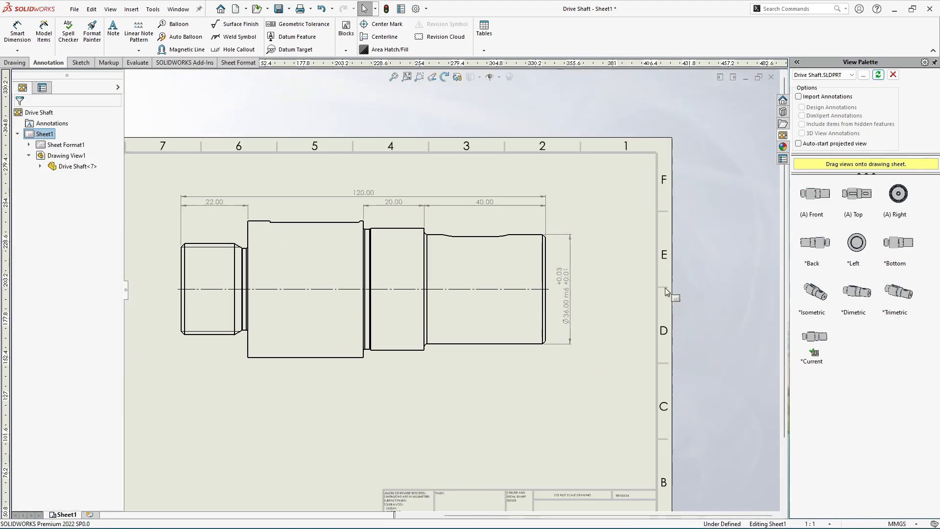
Examine the undimensioned diameter of the 20 mm long section beside the large middle section
{"action": "scroll", "coordinate": [563, 275], "scroll_direction": "down", "scroll_amount": 2}
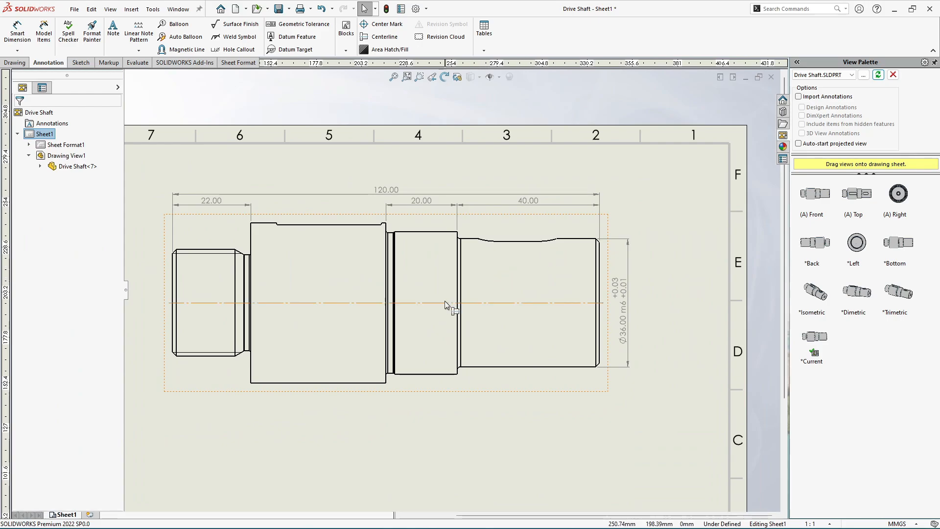
{"action": "scroll", "coordinate": [456, 294], "scroll_direction": "down", "scroll_amount": 2}
{"action": "scroll", "coordinate": [443, 220], "scroll_direction": "down", "scroll_amount": 1}
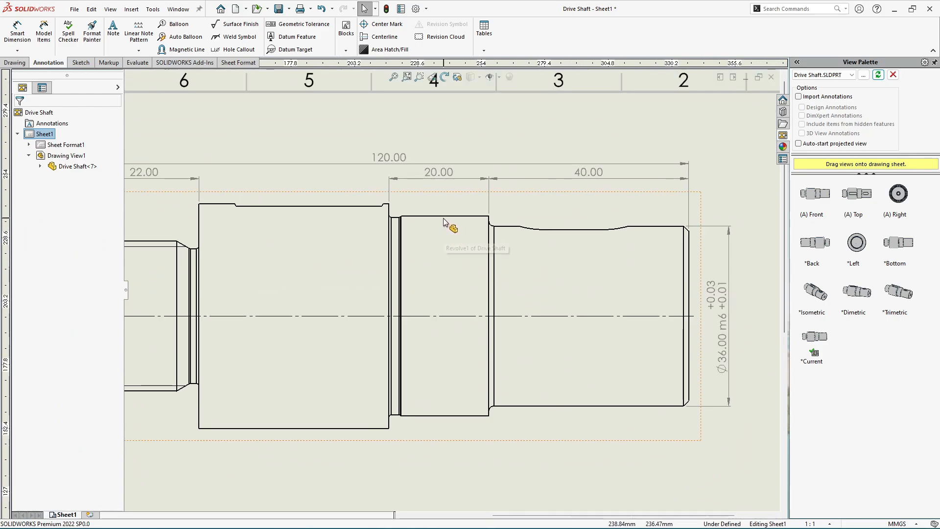
{"action": "scroll", "coordinate": [431, 276], "scroll_direction": "up", "scroll_amount": 2}
{"action": "scroll", "coordinate": [426, 259], "scroll_direction": "up", "scroll_amount": 1}
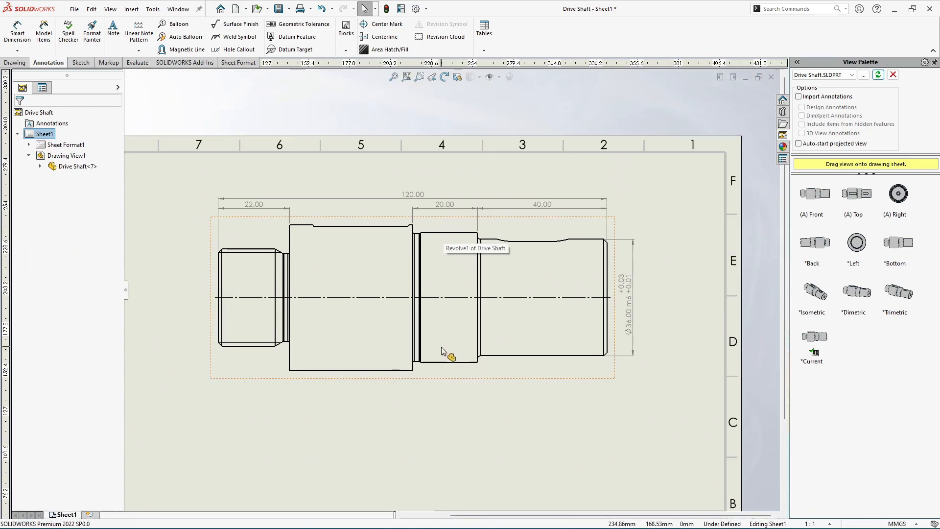
{"action": "scroll", "coordinate": [442, 313], "scroll_direction": "down", "scroll_amount": 1}
{"action": "scroll", "coordinate": [460, 273], "scroll_direction": "down", "scroll_amount": 2}
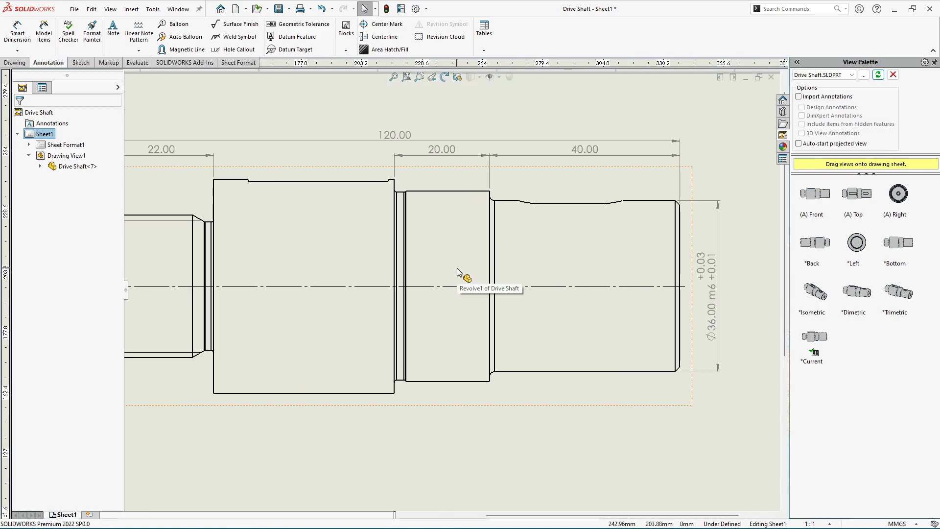
{"action": "scroll", "coordinate": [457, 268], "scroll_direction": "up", "scroll_amount": 2}
{"action": "scroll", "coordinate": [443, 299], "scroll_direction": "down", "scroll_amount": 1}
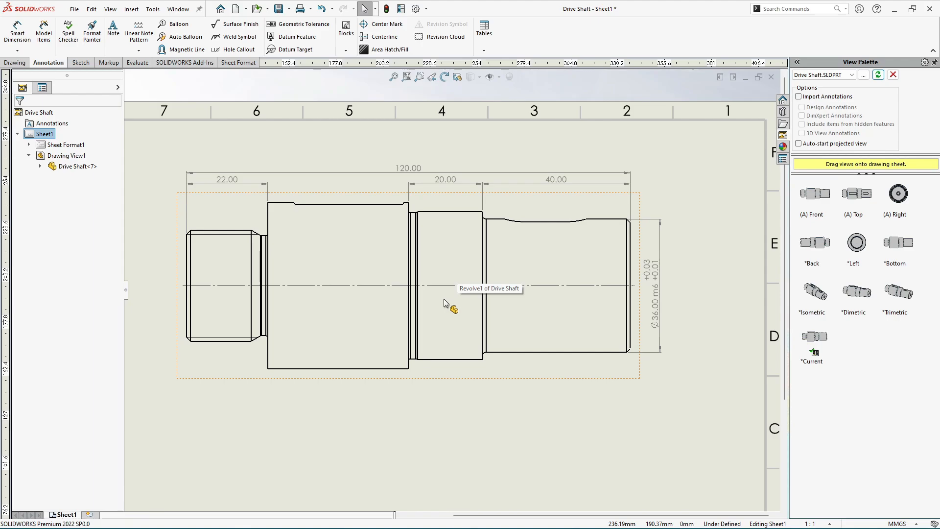
Dimension the diameter of the 20 mm long section, placing it outside the m6 diameter dimension
{"action": "left_click", "coordinate": [17, 33]}
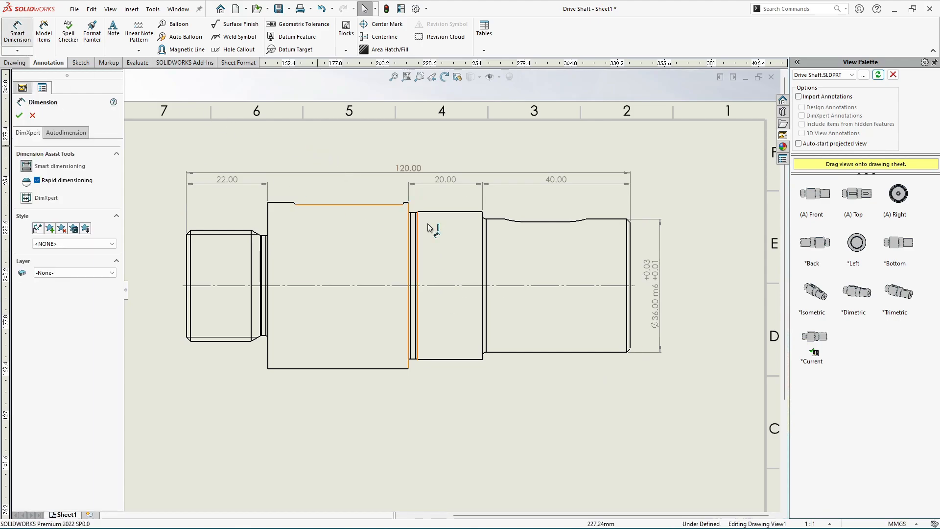
{"action": "scroll", "coordinate": [434, 198], "scroll_direction": "down", "scroll_amount": 1}
{"action": "left_click", "coordinate": [440, 215]}
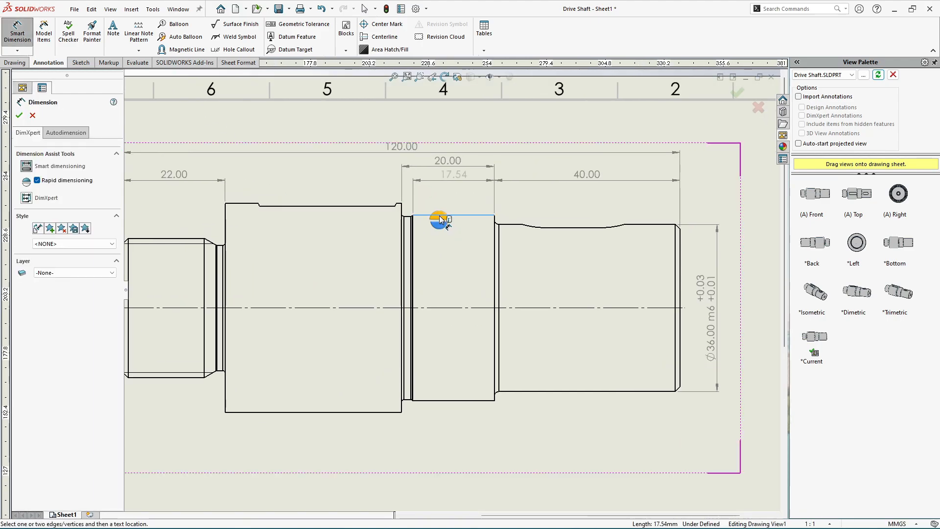
{"action": "left_click", "coordinate": [443, 401]}
{"action": "left_click", "coordinate": [448, 398]}
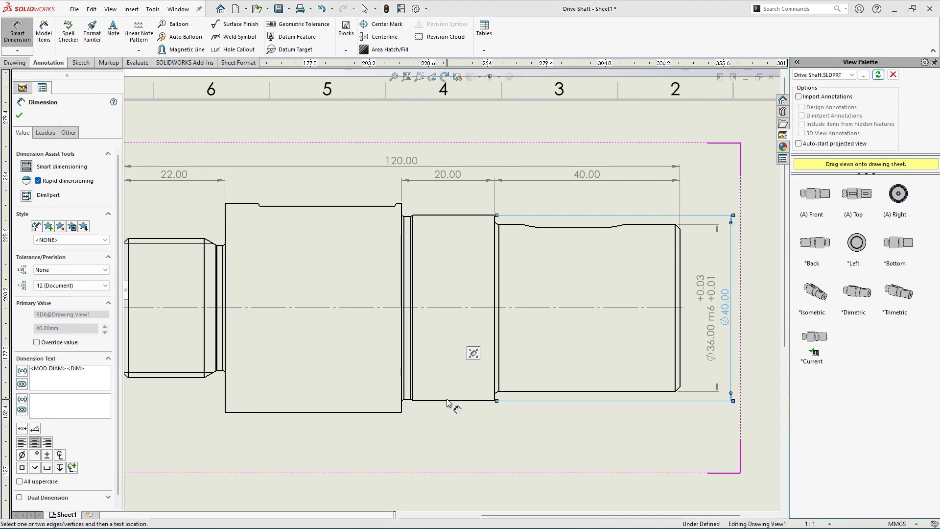
Give the 20 mm long section's diameter a Fit with tolerance type, Transitional fit and shaft class k6, and end dimensioning
{"action": "left_click", "coordinate": [48, 269]}
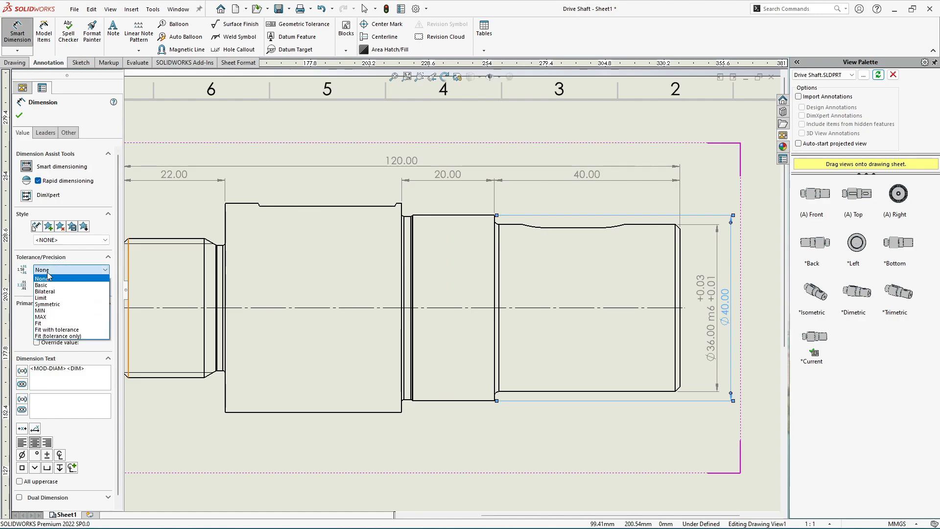
{"action": "left_click", "coordinate": [76, 330]}
{"action": "left_click", "coordinate": [69, 286]}
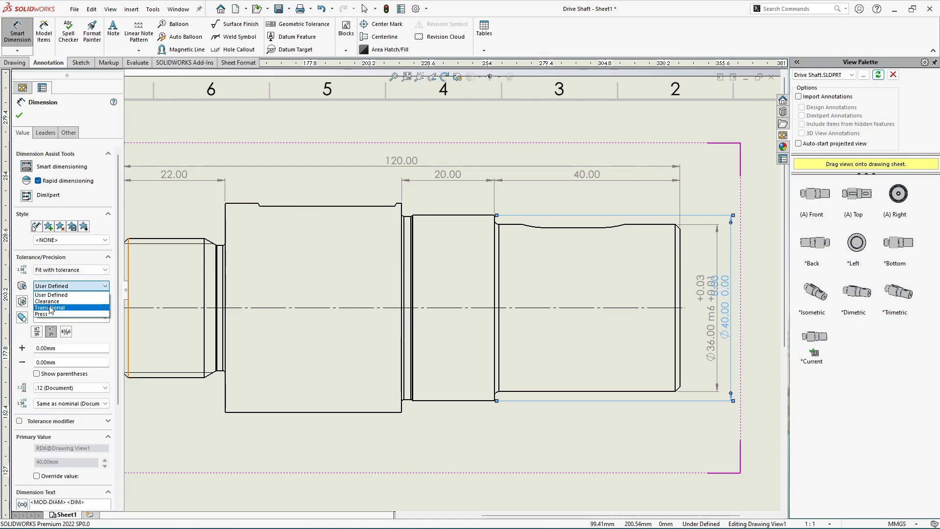
{"action": "left_click", "coordinate": [51, 308]}
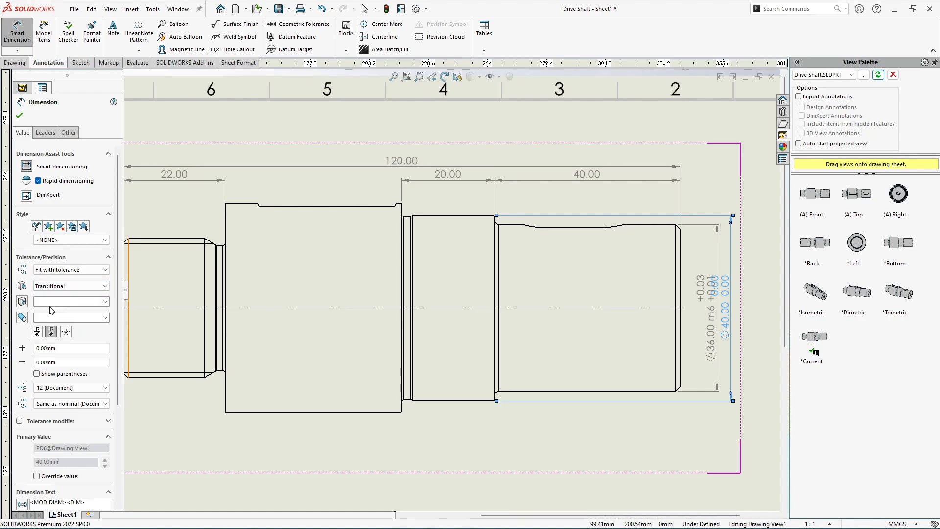
{"action": "left_click", "coordinate": [105, 317]}
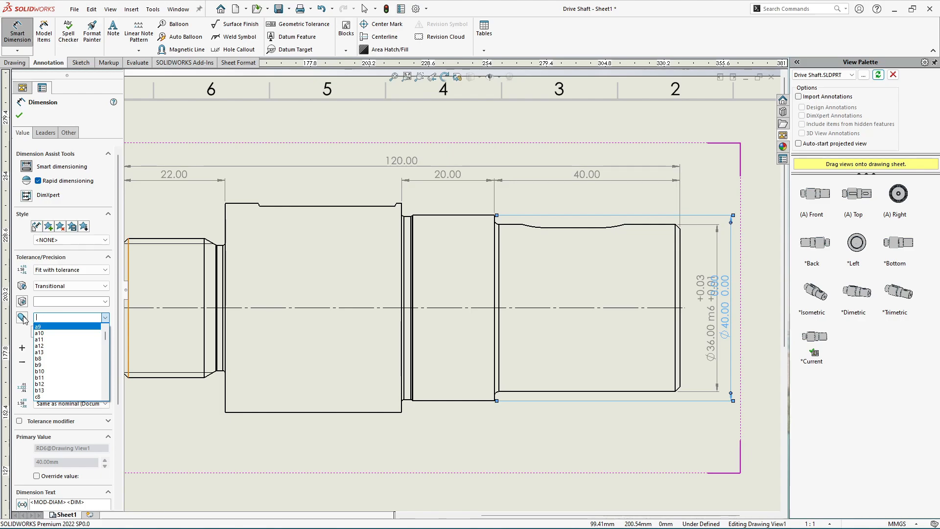
{"action": "type", "text": "k"}
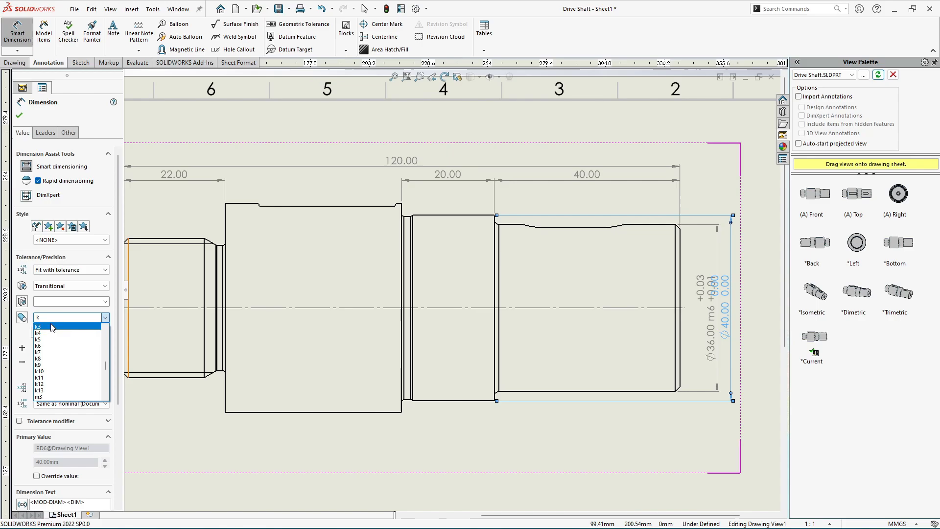
{"action": "left_click", "coordinate": [50, 349]}
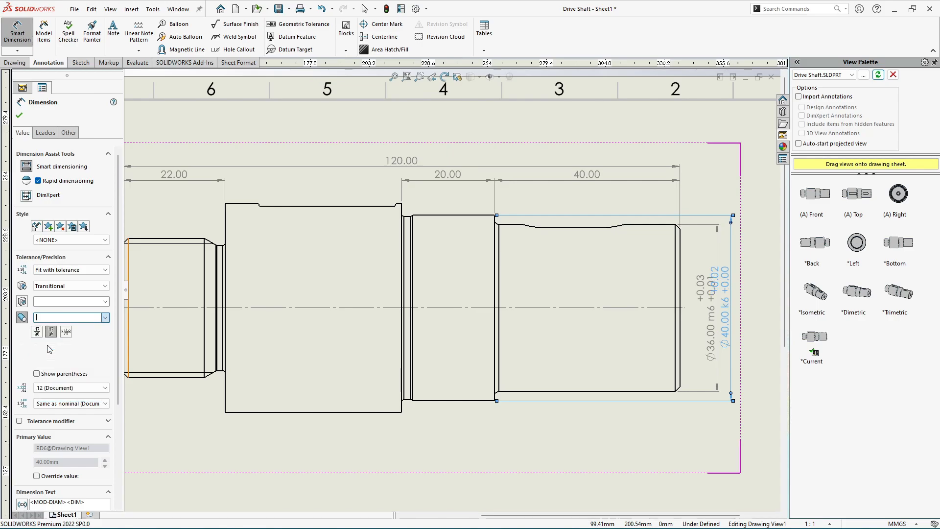
{"action": "left_click", "coordinate": [19, 115]}
{"action": "scroll", "coordinate": [455, 303], "scroll_direction": "up", "scroll_amount": 2}
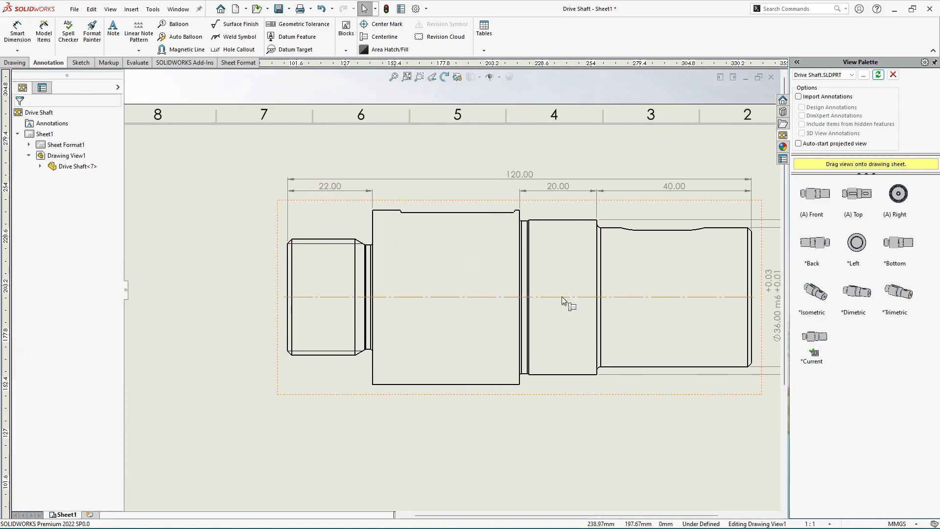
{"action": "scroll", "coordinate": [562, 296], "scroll_direction": "up", "scroll_amount": 2}
{"action": "scroll", "coordinate": [663, 309], "scroll_direction": "down", "scroll_amount": 1}
{"action": "middle_click_drag", "start_coordinate": [432, 278], "coordinate": [454, 266]}
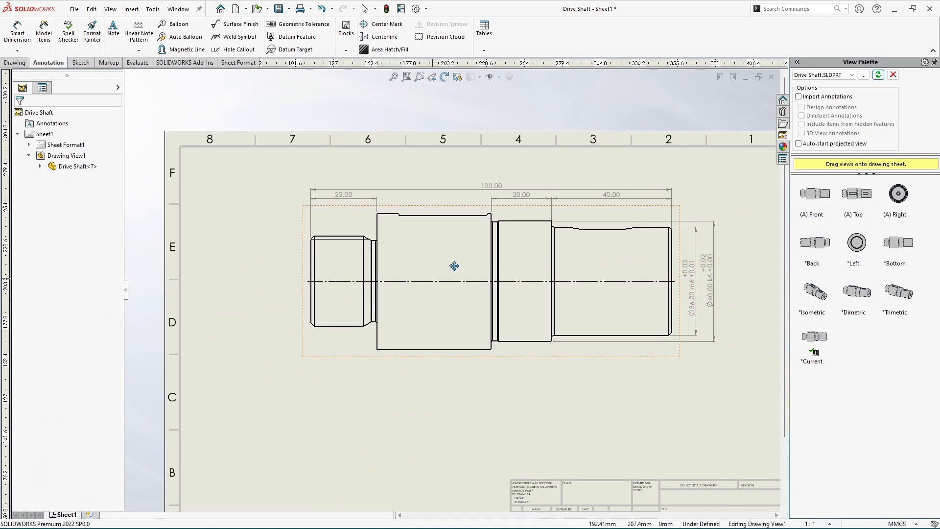
Dimension the diameter of the large middle section, placing it outside the shaft's threaded end, and end dimensioning
{"action": "scroll", "coordinate": [454, 266], "scroll_direction": "down", "scroll_amount": 1}
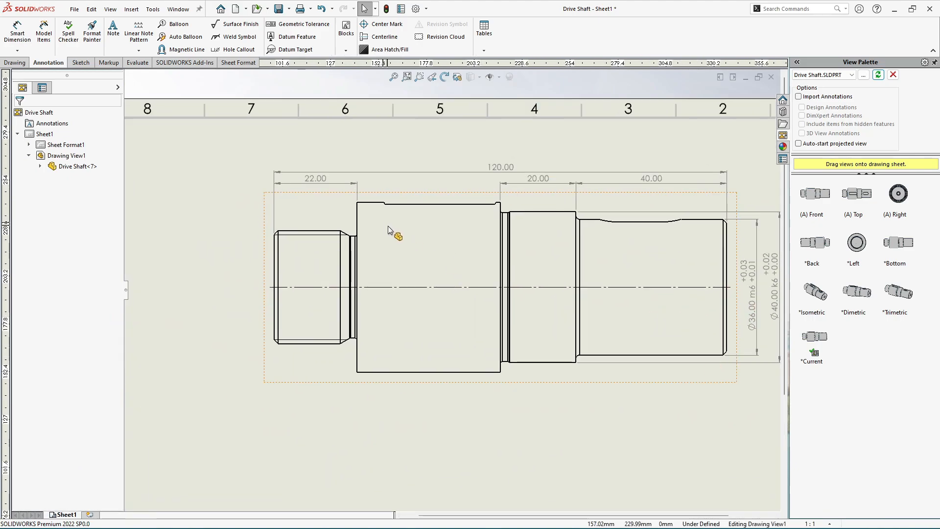
{"action": "scroll", "coordinate": [388, 225], "scroll_direction": "down", "scroll_amount": 1}
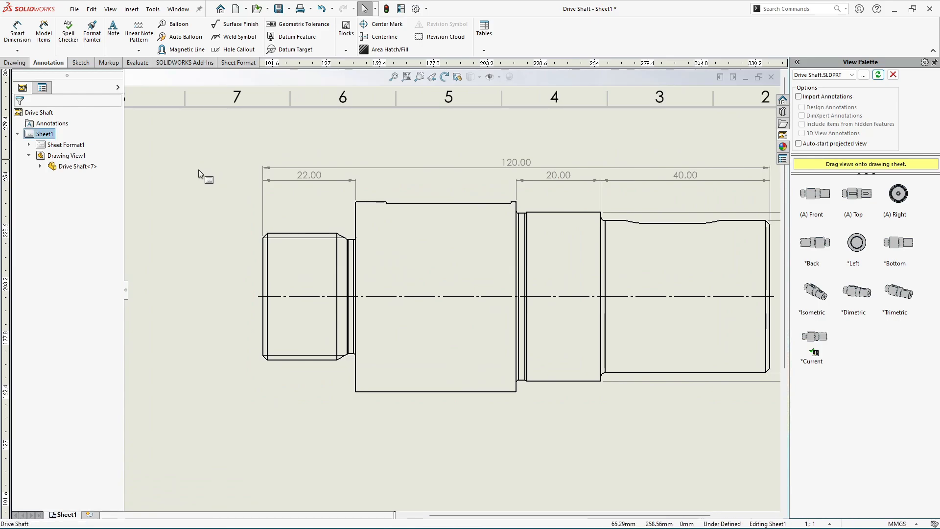
{"action": "scroll", "coordinate": [394, 201], "scroll_direction": "down", "scroll_amount": 2}
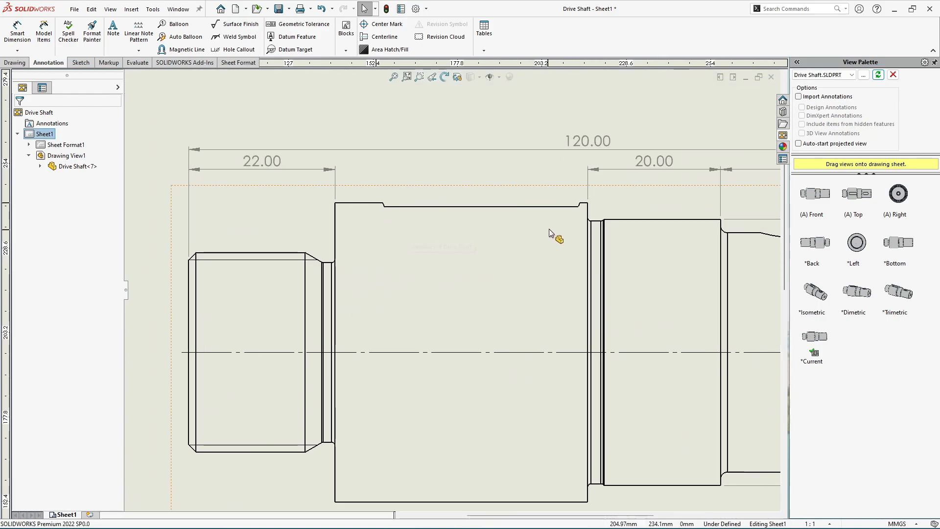
{"action": "scroll", "coordinate": [406, 241], "scroll_direction": "up", "scroll_amount": 2}
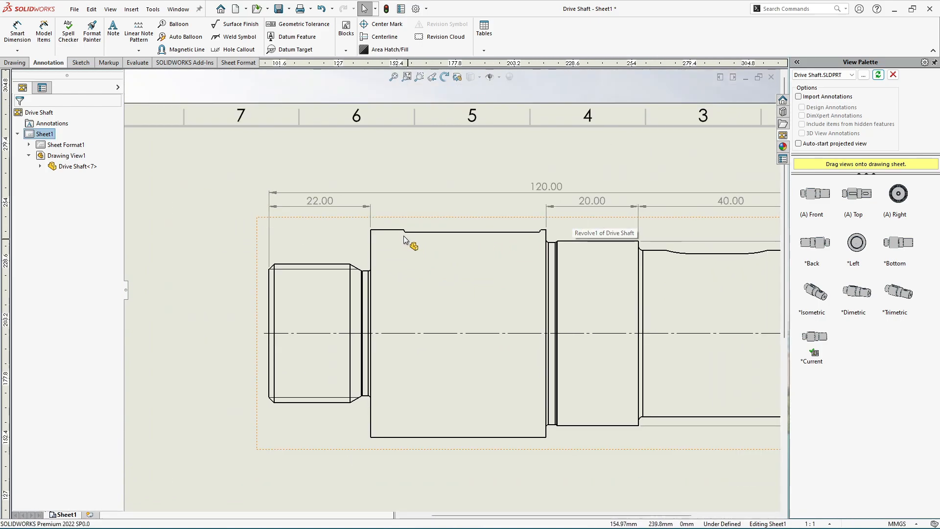
{"action": "scroll", "coordinate": [429, 256], "scroll_direction": "up", "scroll_amount": 1}
{"action": "scroll", "coordinate": [491, 280], "scroll_direction": "down", "scroll_amount": 1}
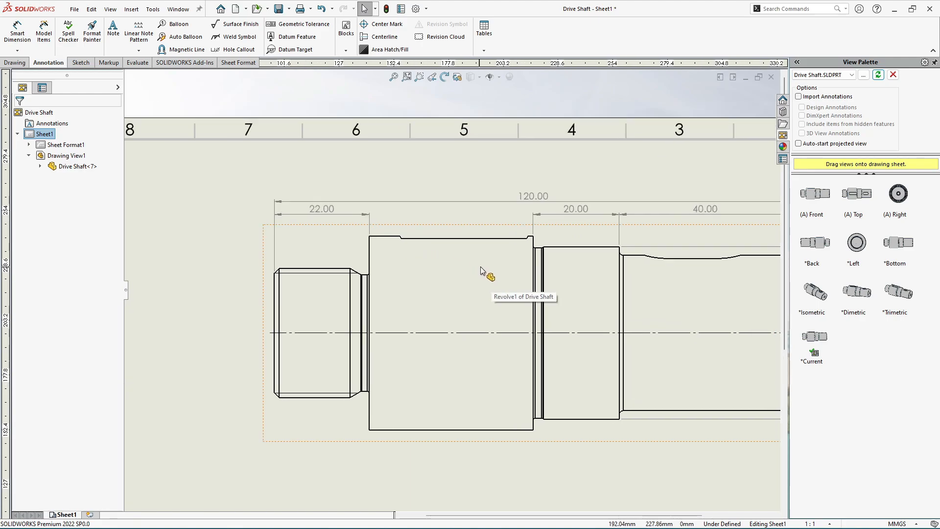
{"action": "left_click", "coordinate": [17, 32]}
{"action": "left_click", "coordinate": [386, 237]}
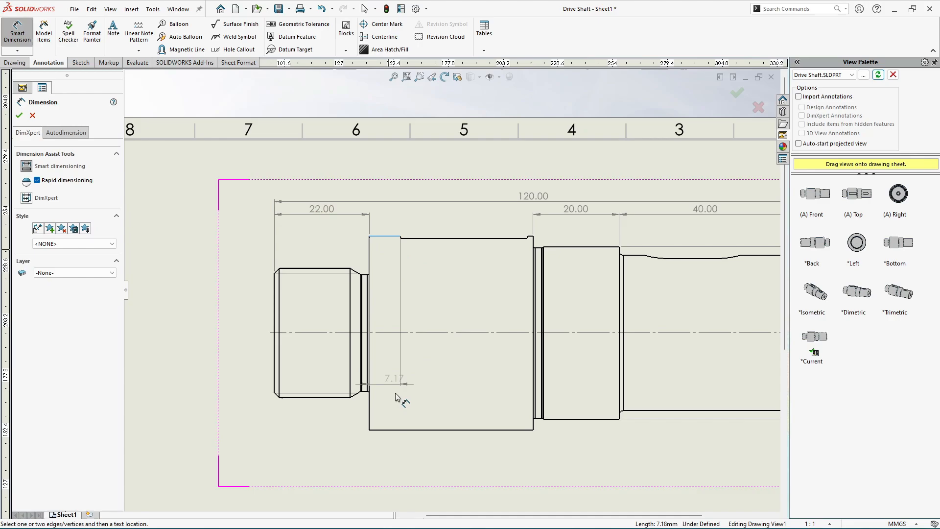
{"action": "left_click", "coordinate": [397, 430]}
{"action": "left_click", "coordinate": [398, 430]}
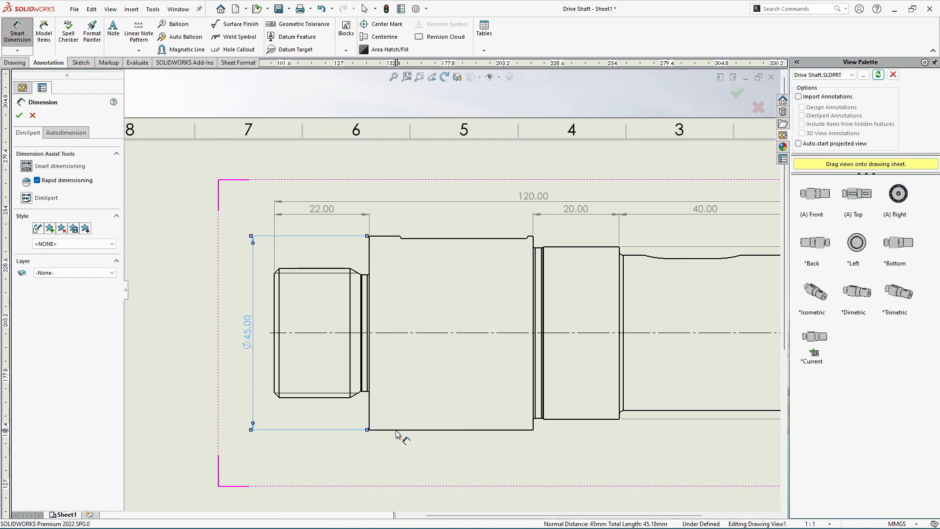
{"action": "scroll", "coordinate": [407, 421], "scroll_direction": "up", "scroll_amount": 5}
{"action": "key", "text": "Escape"}
{"action": "scroll", "coordinate": [504, 342], "scroll_direction": "up", "scroll_amount": 3}
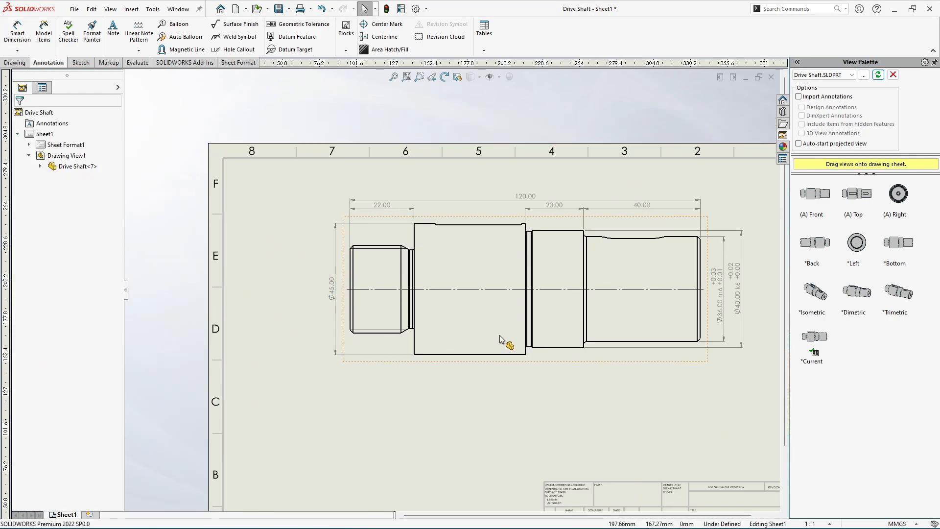
Nudge the large middle section's diameter dimension outward beside the threaded end and deselect it
{"action": "scroll", "coordinate": [504, 342], "scroll_direction": "down", "scroll_amount": 2}
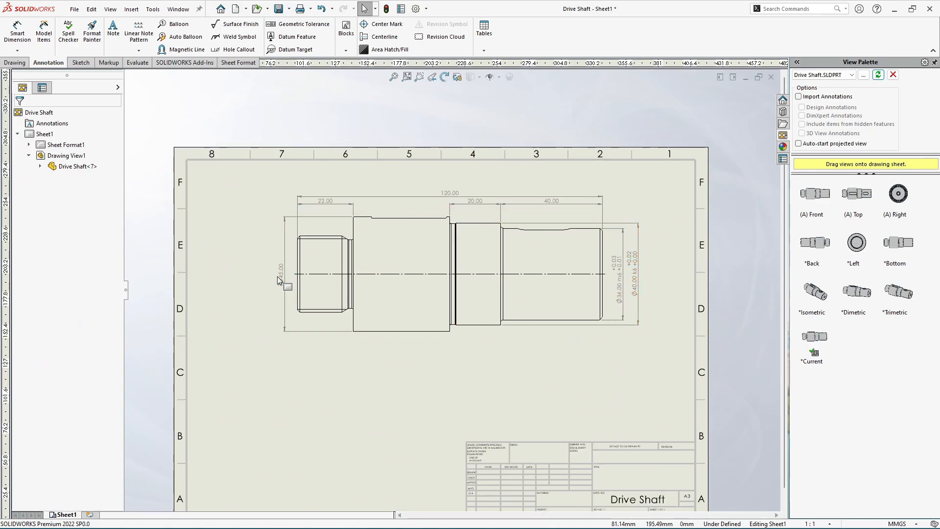
{"action": "mouse_move", "coordinate": [281, 275]}
{"action": "left_mouse_down"}
{"action": "mouse_move", "coordinate": [657, 276]}
{"action": "mouse_move", "coordinate": [278, 277]}
{"action": "left_mouse_up"}
{"action": "scroll", "coordinate": [279, 272], "scroll_direction": "down", "scroll_amount": 2}
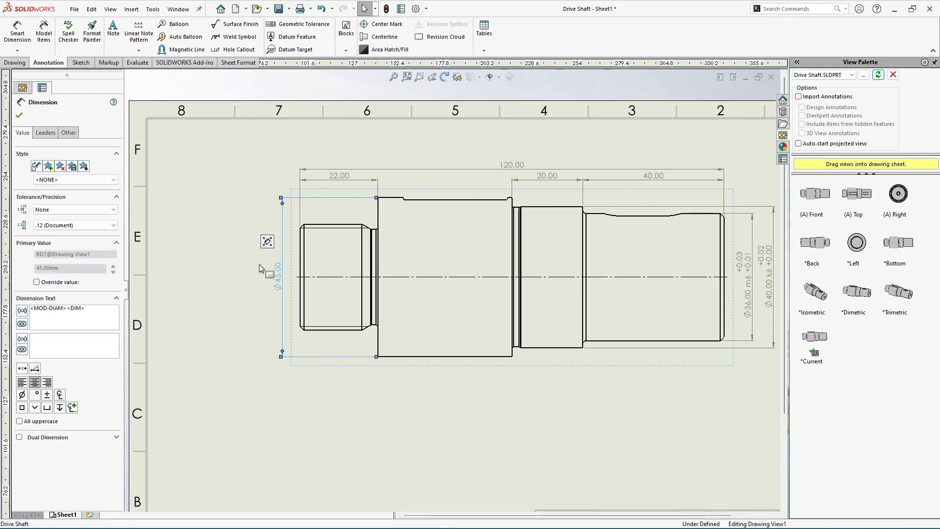
{"action": "left_click", "coordinate": [260, 263]}
{"action": "scroll", "coordinate": [284, 277], "scroll_direction": "down", "scroll_amount": 1}
{"action": "scroll", "coordinate": [271, 301], "scroll_direction": "up", "scroll_amount": 1}
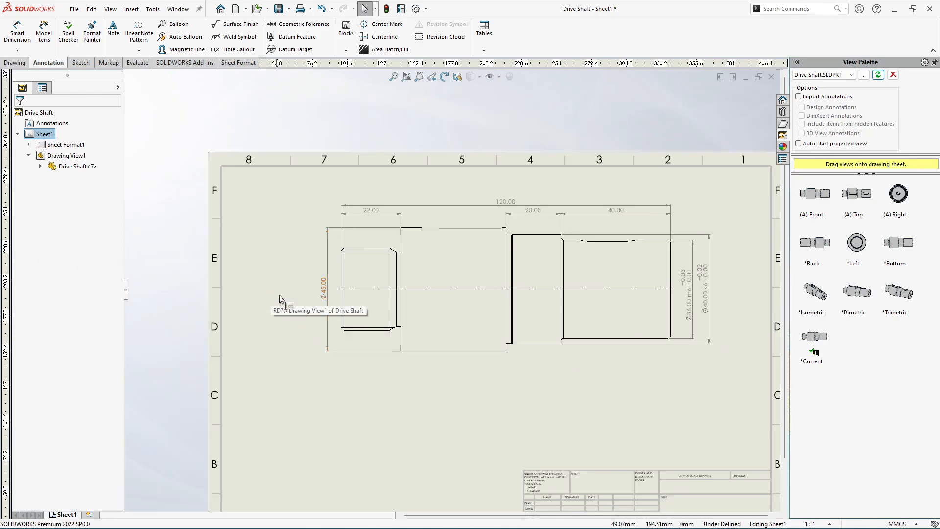
Give the large middle section's diameter a Fit with tolerance type, Transitional fit and shaft class m6
{"action": "scroll", "coordinate": [372, 323], "scroll_direction": "down", "scroll_amount": 2}
{"action": "left_click", "coordinate": [319, 272]}
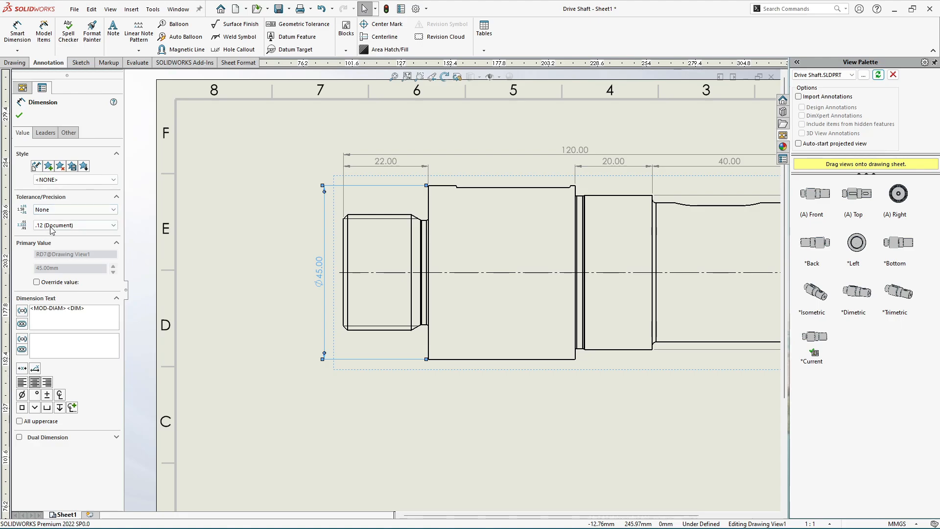
{"action": "left_click", "coordinate": [54, 211]}
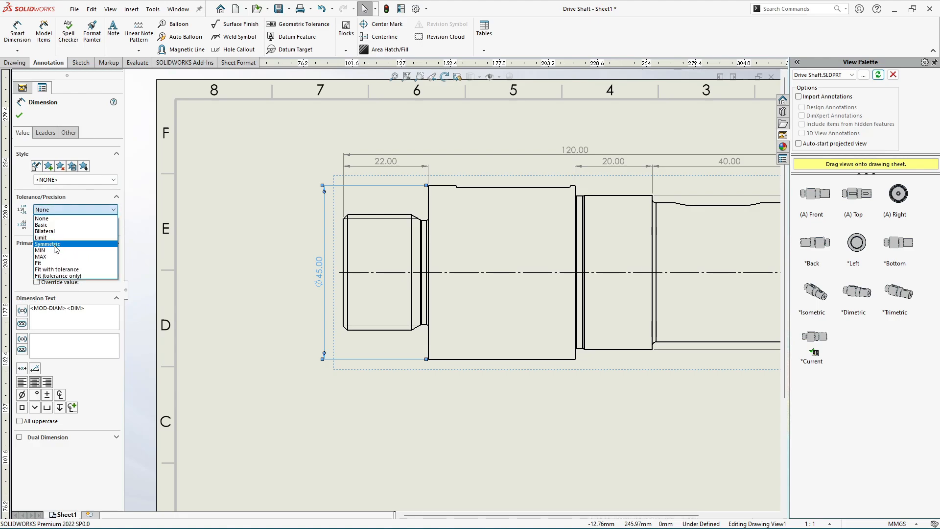
{"action": "left_click", "coordinate": [53, 270]}
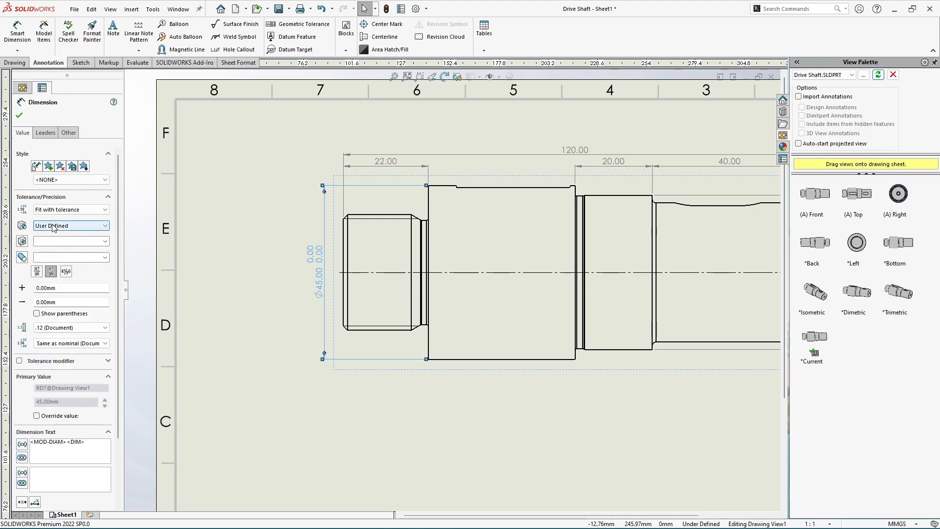
{"action": "left_click", "coordinate": [69, 226]}
{"action": "left_click", "coordinate": [56, 247]}
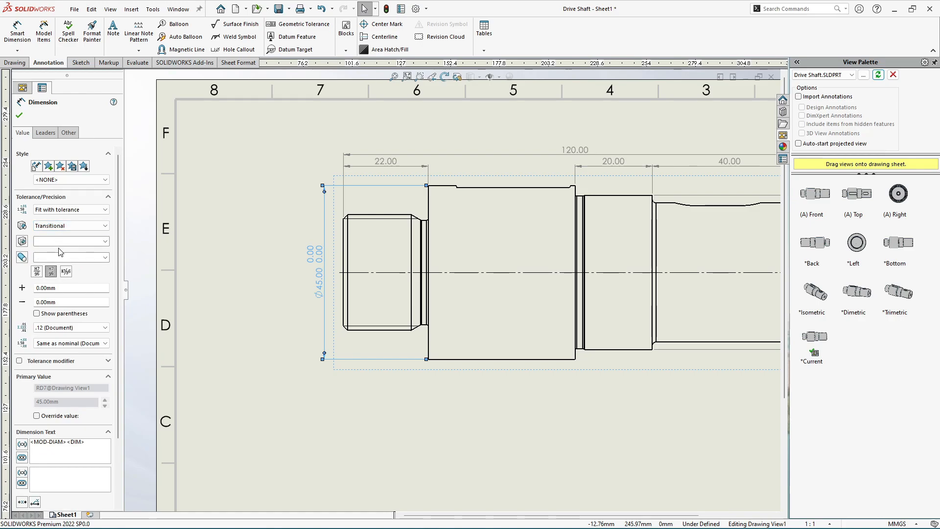
{"action": "left_click", "coordinate": [105, 258]}
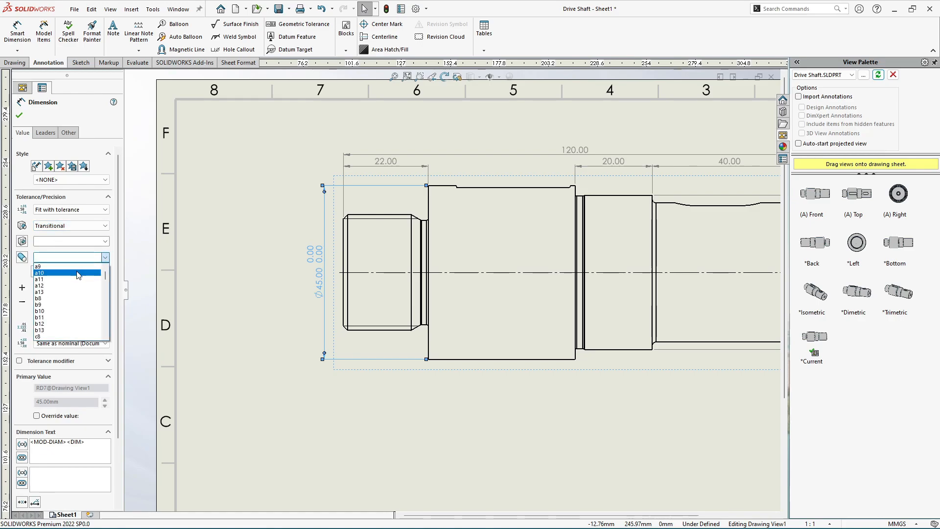
{"action": "type", "text": "m"}
{"action": "left_click", "coordinate": [55, 286]}
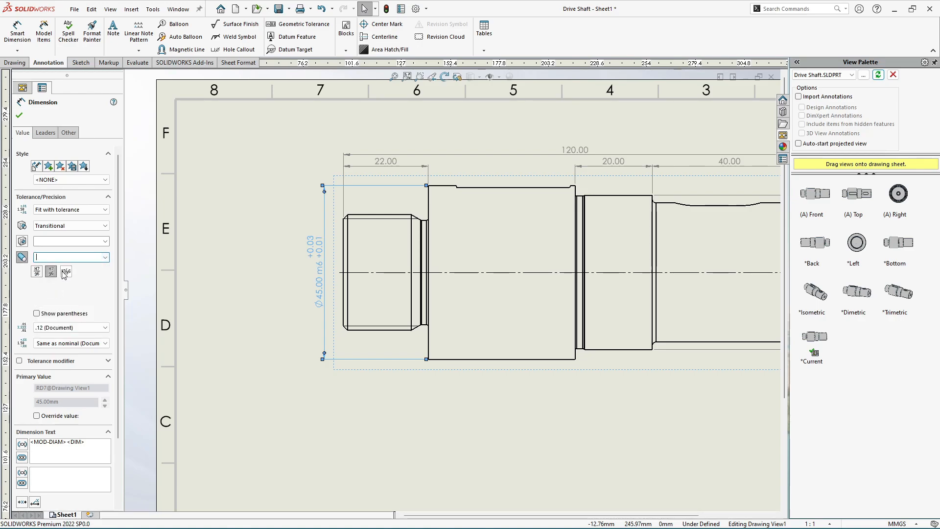
{"action": "left_click", "coordinate": [186, 166]}
{"action": "scroll", "coordinate": [237, 209], "scroll_direction": "up", "scroll_amount": 2}
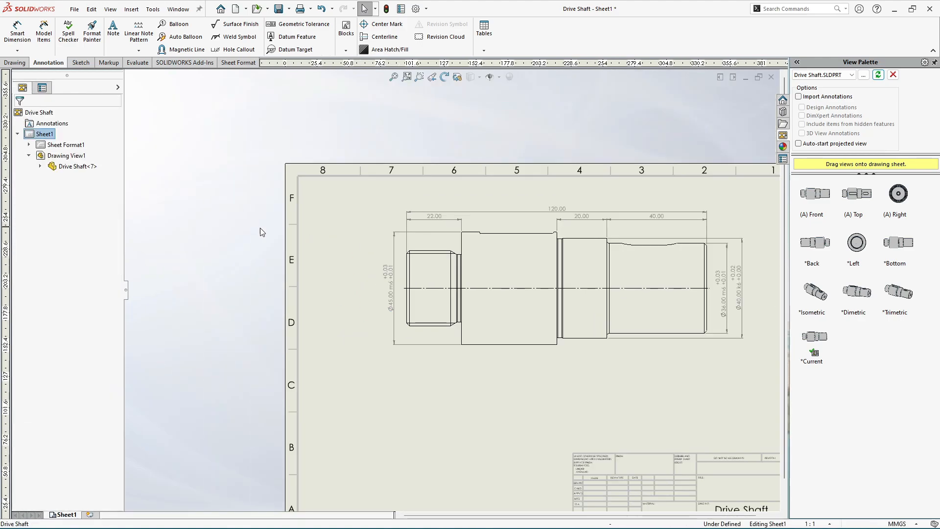
Dimension the outer diameter of the threaded end, placing it inside the large middle section's m6 diameter dimension, and end dimensioning
{"action": "middle_click_drag", "start_coordinate": [550, 336], "coordinate": [501, 336]}
{"action": "scroll", "coordinate": [468, 314], "scroll_direction": "down", "scroll_amount": 1}
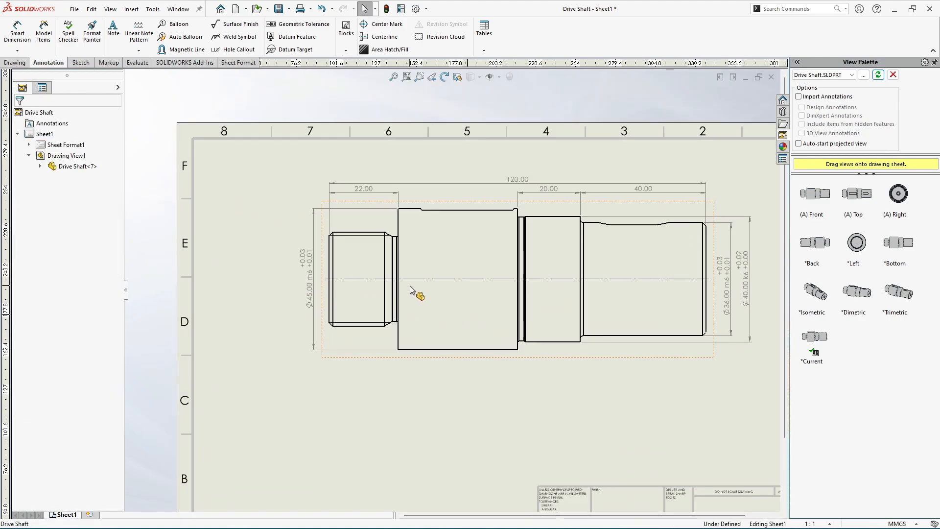
{"action": "scroll", "coordinate": [414, 291], "scroll_direction": "down", "scroll_amount": 1}
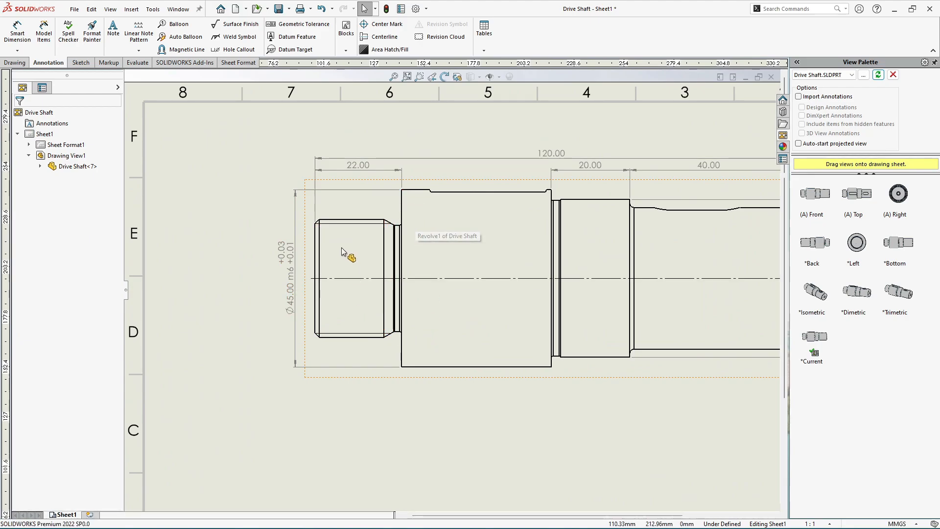
{"action": "scroll", "coordinate": [362, 245], "scroll_direction": "down", "scroll_amount": 1}
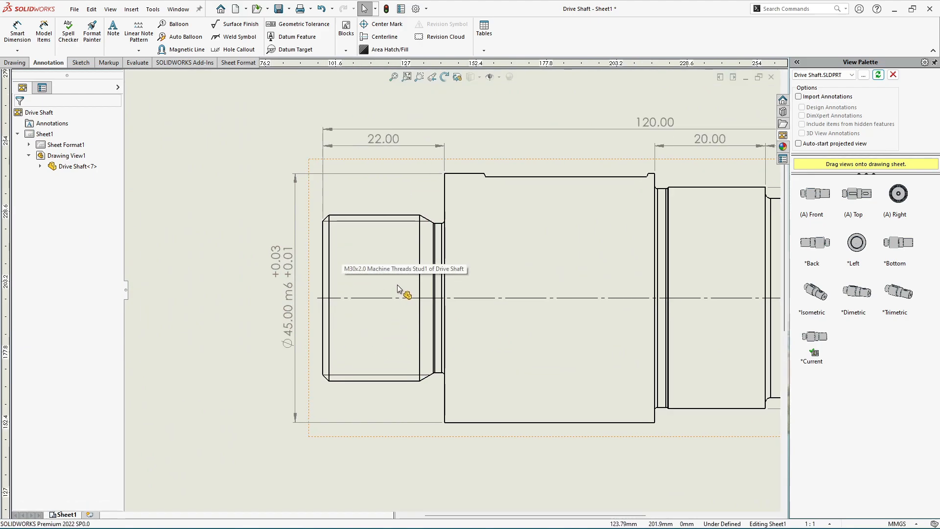
{"action": "scroll", "coordinate": [396, 323], "scroll_direction": "up", "scroll_amount": 2}
{"action": "scroll", "coordinate": [398, 321], "scroll_direction": "down", "scroll_amount": 2}
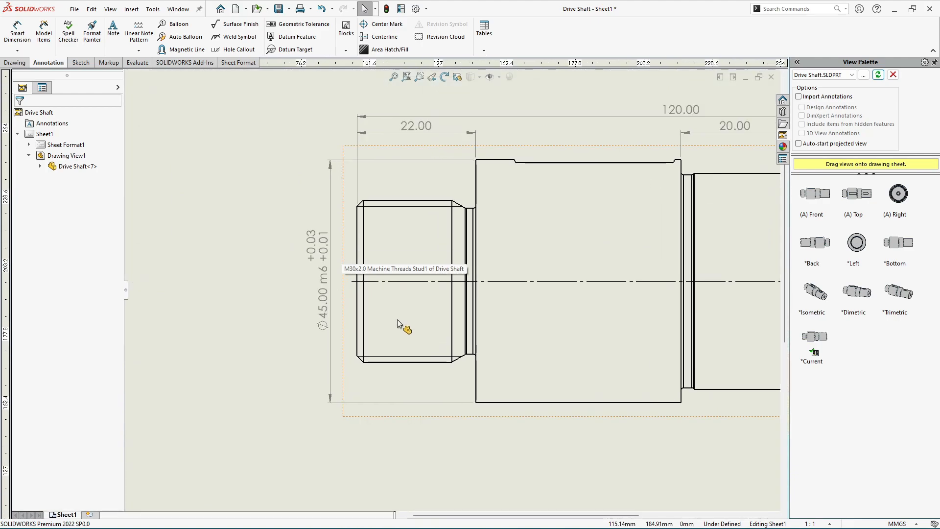
{"action": "scroll", "coordinate": [398, 318], "scroll_direction": "down", "scroll_amount": 1}
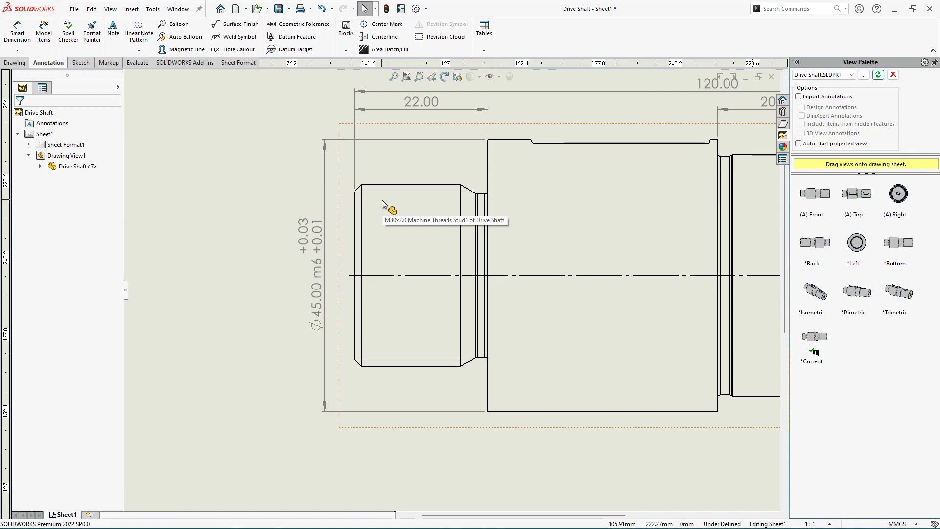
{"action": "left_click", "coordinate": [20, 32]}
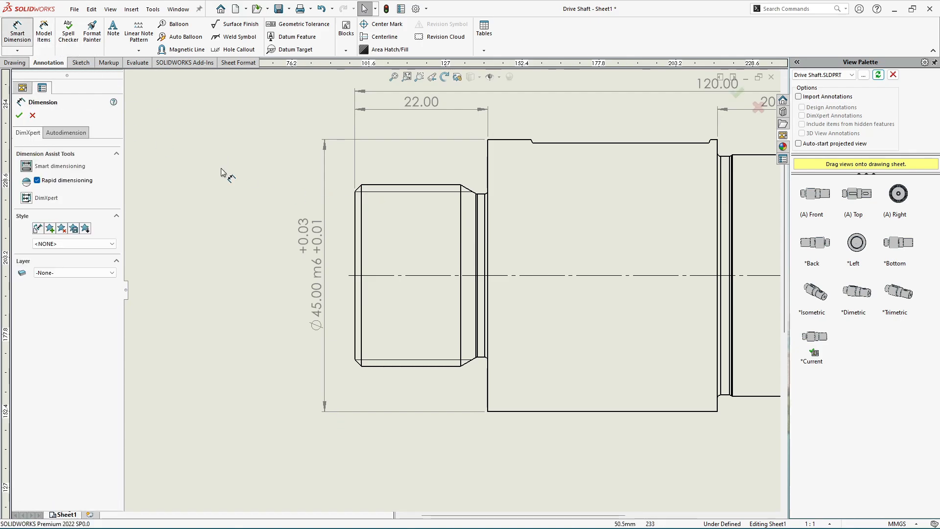
{"action": "left_click", "coordinate": [384, 186]}
{"action": "left_click", "coordinate": [390, 366]}
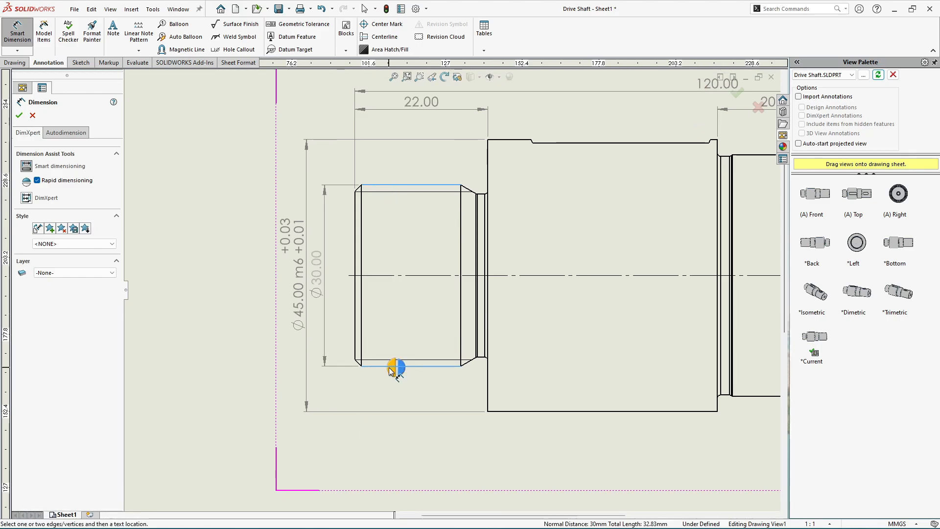
{"action": "left_click", "coordinate": [391, 367]}
{"action": "key", "text": "Escape"}
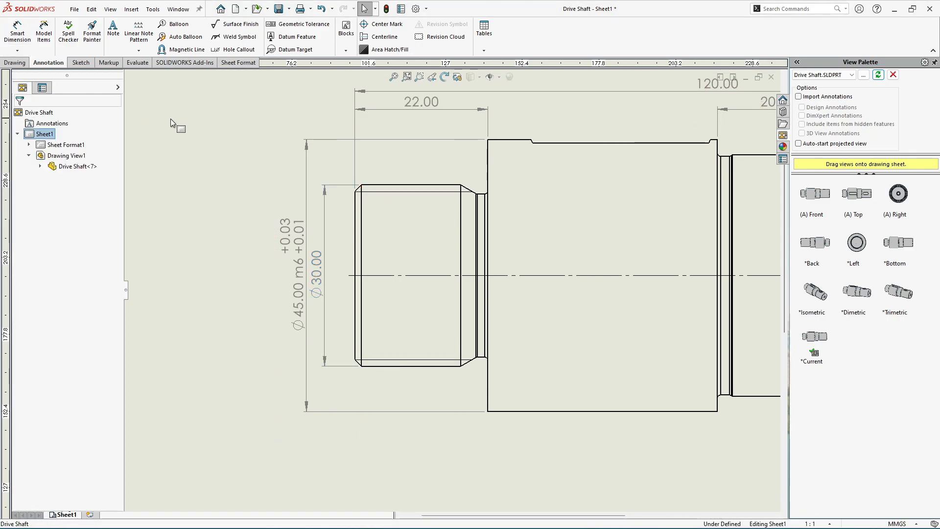
Move the large middle section's m6 diameter dimension farther out from the threaded end's diameter dimension
{"action": "scroll", "coordinate": [220, 186], "scroll_direction": "up", "scroll_amount": 2}
{"action": "scroll", "coordinate": [268, 258], "scroll_direction": "down", "scroll_amount": 2}
{"action": "left_click_drag", "start_coordinate": [385, 278], "coordinate": [361, 280]}
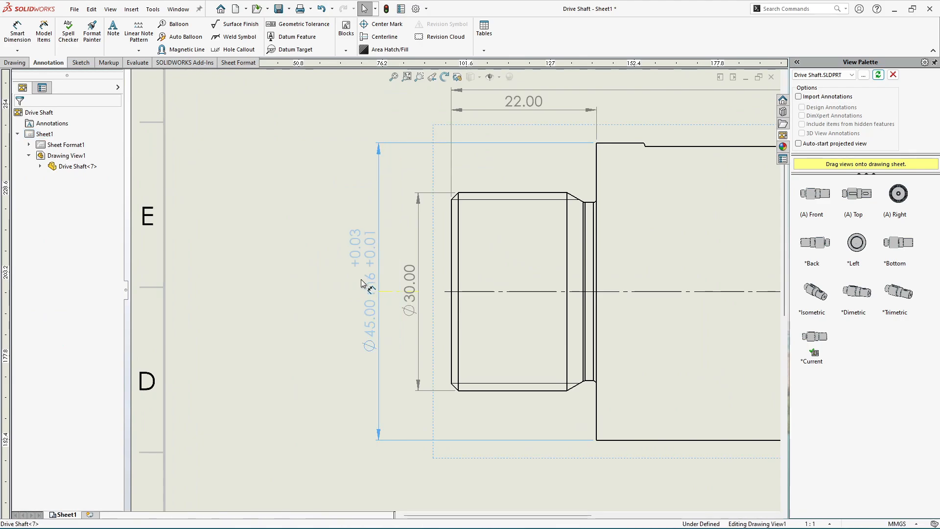
Replace the threaded end's diameter dimension text with "M30 x 1.25", accepting the value override
{"action": "left_click", "coordinate": [406, 303]}
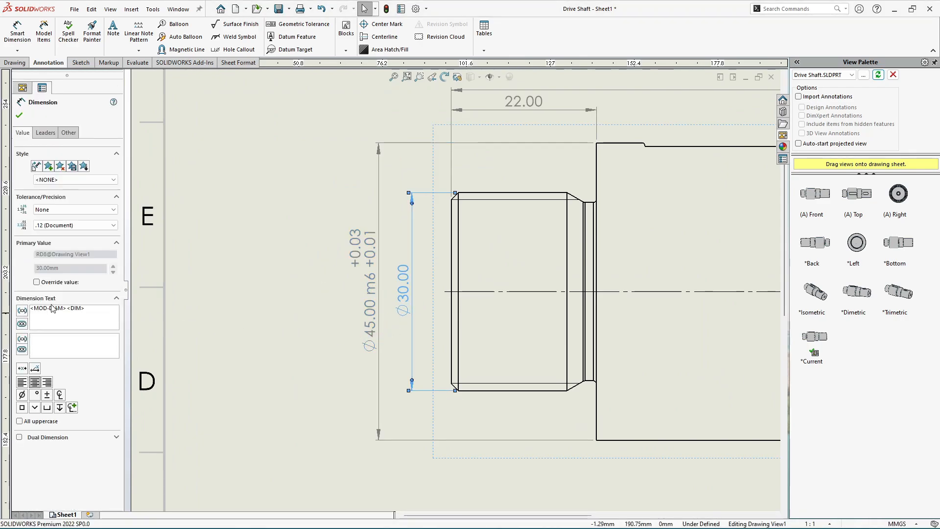
{"action": "left_click_drag", "start_coordinate": [97, 312], "coordinate": [1, 303]}
{"action": "key", "text": "Delete"}
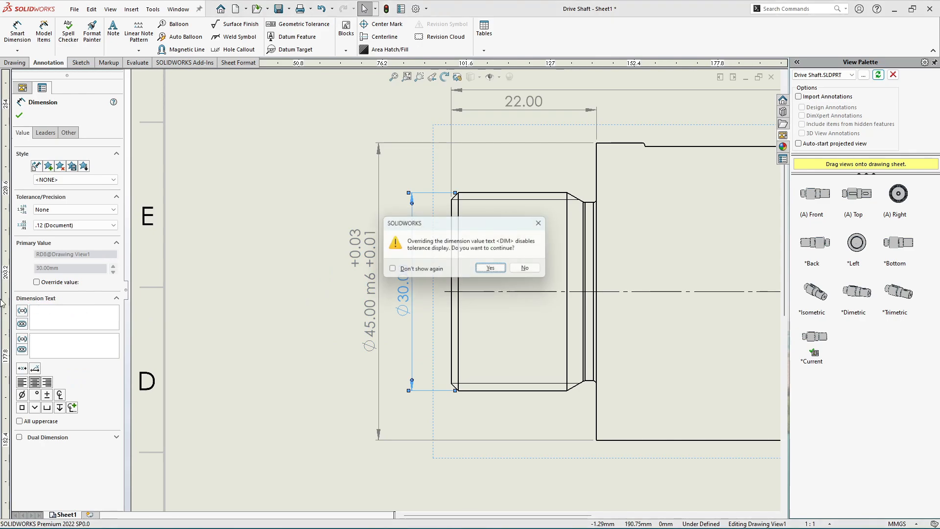
{"action": "key", "text": "Return"}
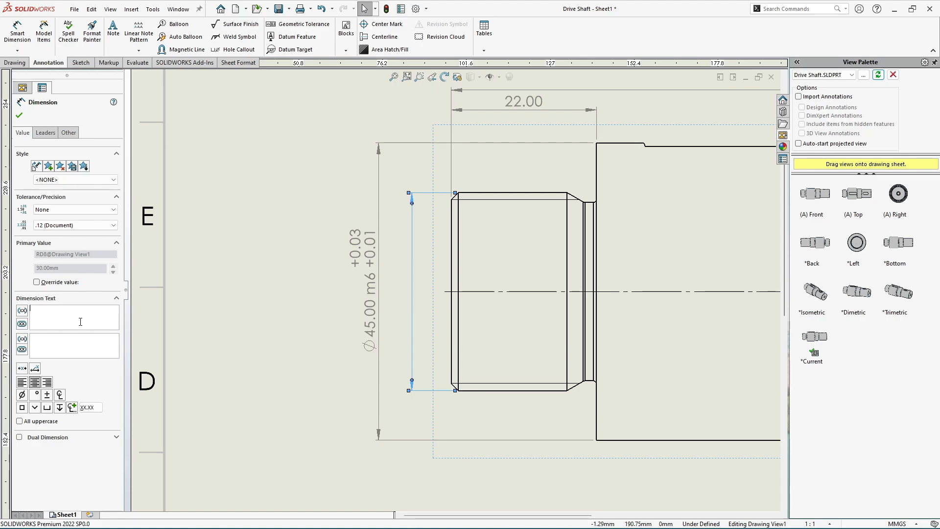
{"action": "type", "text": "M30 x 1.25"}
{"action": "left_click", "coordinate": [20, 115]}
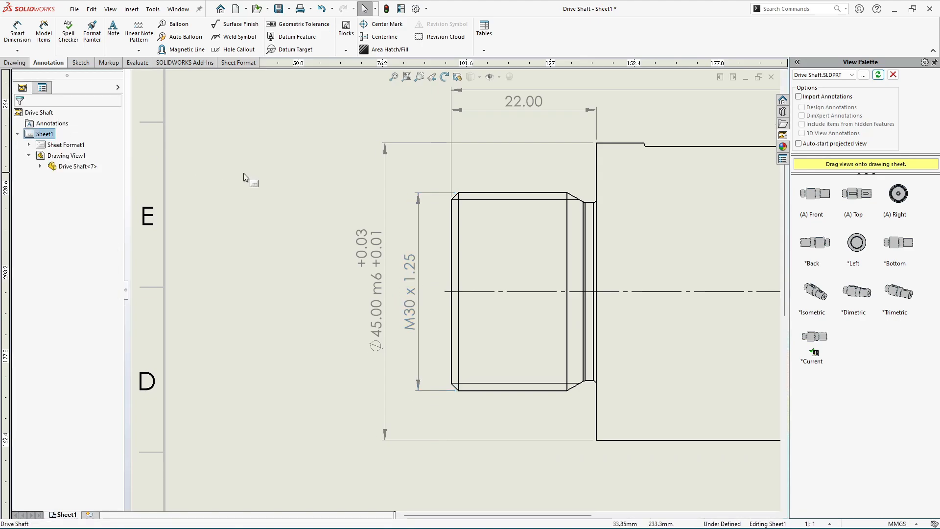
Dimension the chamfer length at the threaded end's free end, between its face and the chamfer's inner edge, and end dimensioning
{"action": "scroll", "coordinate": [514, 269], "scroll_direction": "up", "scroll_amount": 3}
{"action": "scroll", "coordinate": [509, 275], "scroll_direction": "down", "scroll_amount": 2}
{"action": "scroll", "coordinate": [454, 256], "scroll_direction": "down", "scroll_amount": 3}
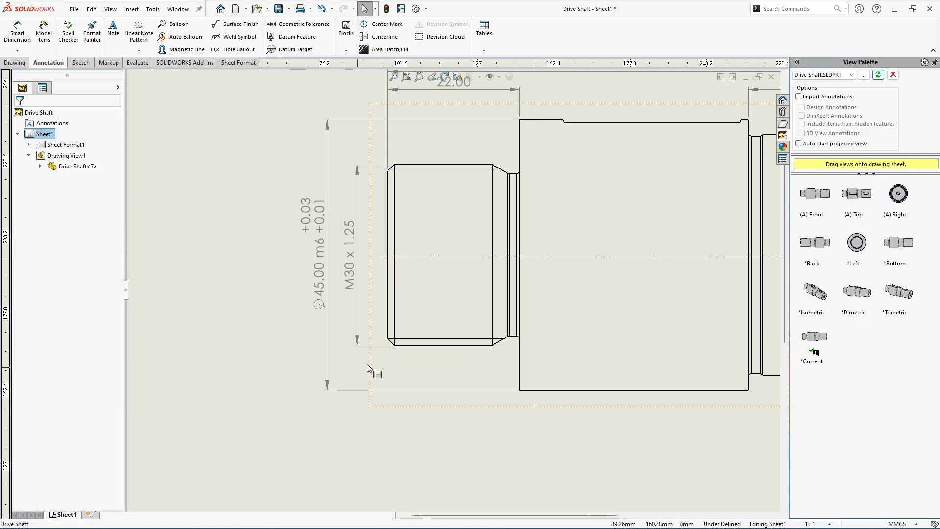
{"action": "scroll", "coordinate": [402, 338], "scroll_direction": "down", "scroll_amount": 2}
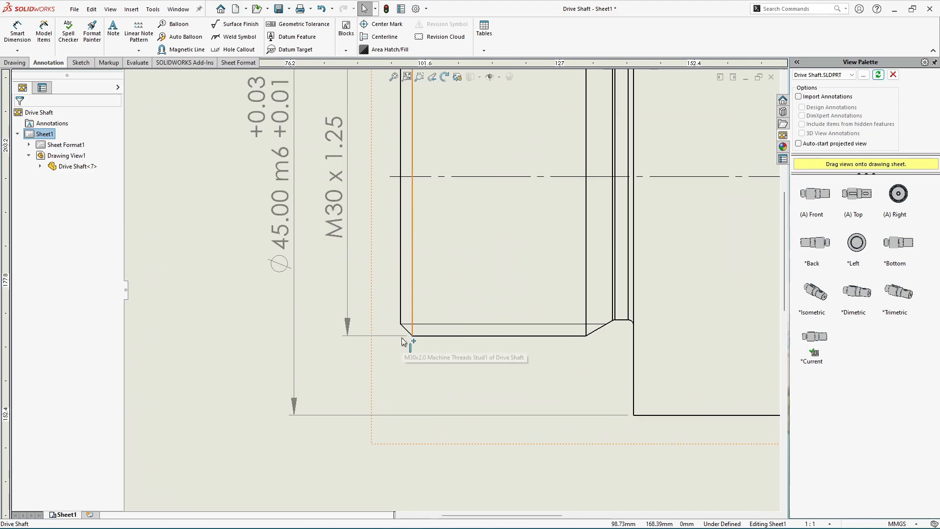
{"action": "scroll", "coordinate": [439, 290], "scroll_direction": "up", "scroll_amount": 4}
{"action": "middle_click_drag", "start_coordinate": [455, 237], "coordinate": [430, 296]}
{"action": "scroll", "coordinate": [408, 231], "scroll_direction": "down", "scroll_amount": 1}
{"action": "scroll", "coordinate": [409, 234], "scroll_direction": "down", "scroll_amount": 3}
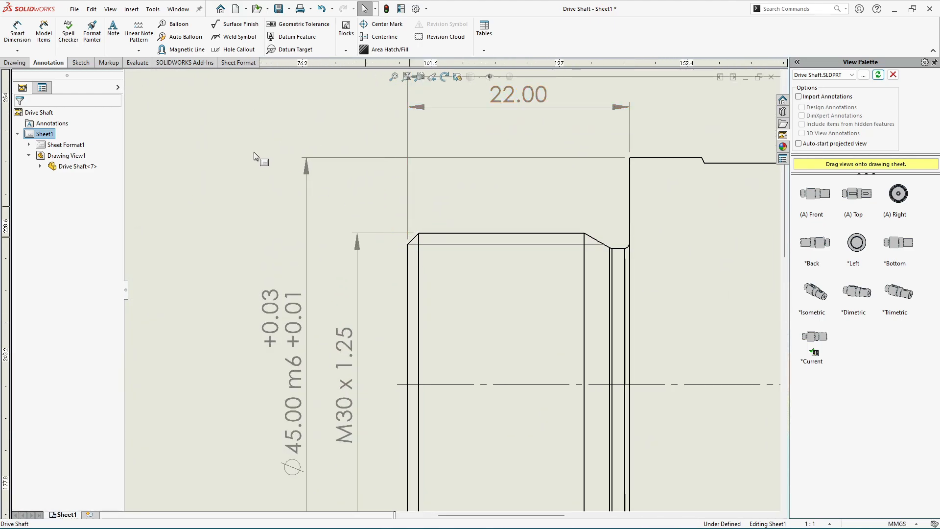
{"action": "left_click", "coordinate": [17, 32]}
{"action": "scroll", "coordinate": [415, 255], "scroll_direction": "down", "scroll_amount": 1}
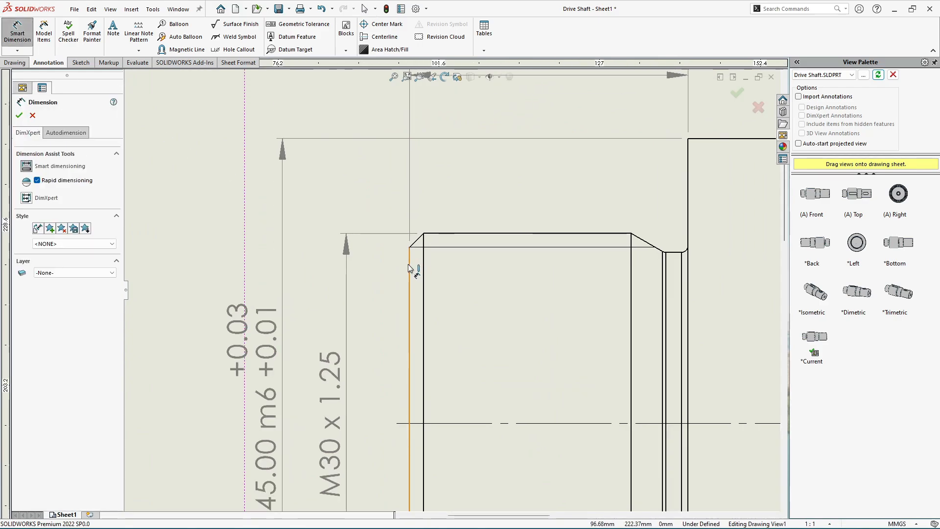
{"action": "left_click", "coordinate": [409, 265]}
{"action": "left_click", "coordinate": [423, 245]}
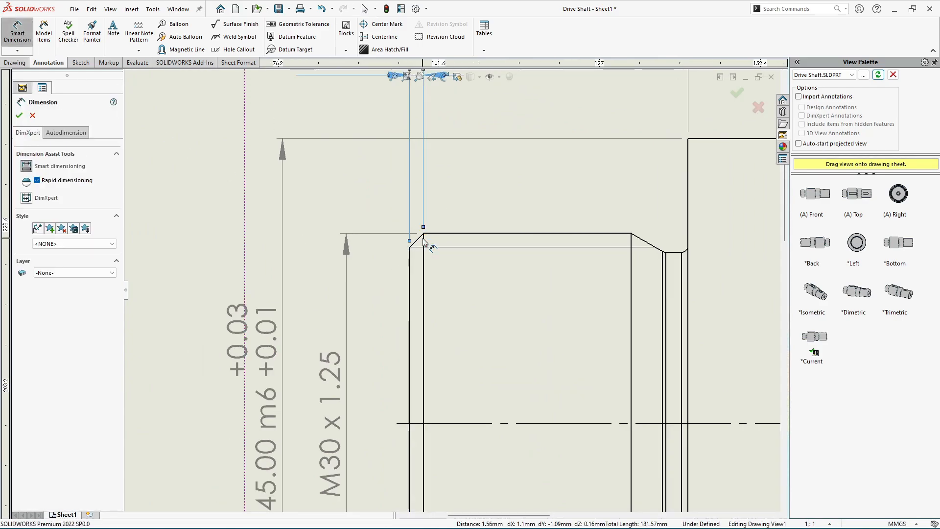
{"action": "scroll", "coordinate": [423, 240], "scroll_direction": "up", "scroll_amount": 3}
{"action": "scroll", "coordinate": [408, 176], "scroll_direction": "down", "scroll_amount": 4}
{"action": "key", "text": "Escape"}
Replace the thread chamfer dimension's text with "1 x 45°", using the degree symbol, and accept it
{"action": "left_click", "coordinate": [372, 164]}
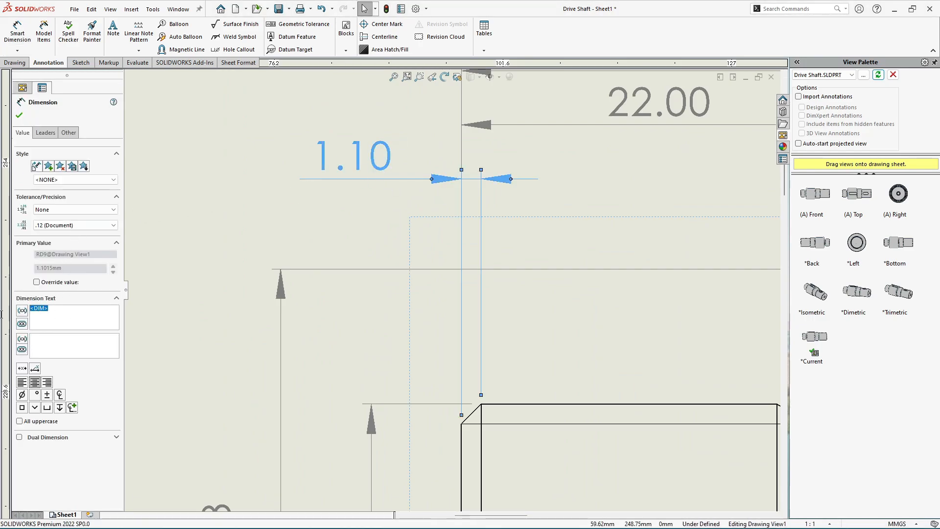
{"action": "type", "text": "1"}
{"action": "key", "text": "Return"}
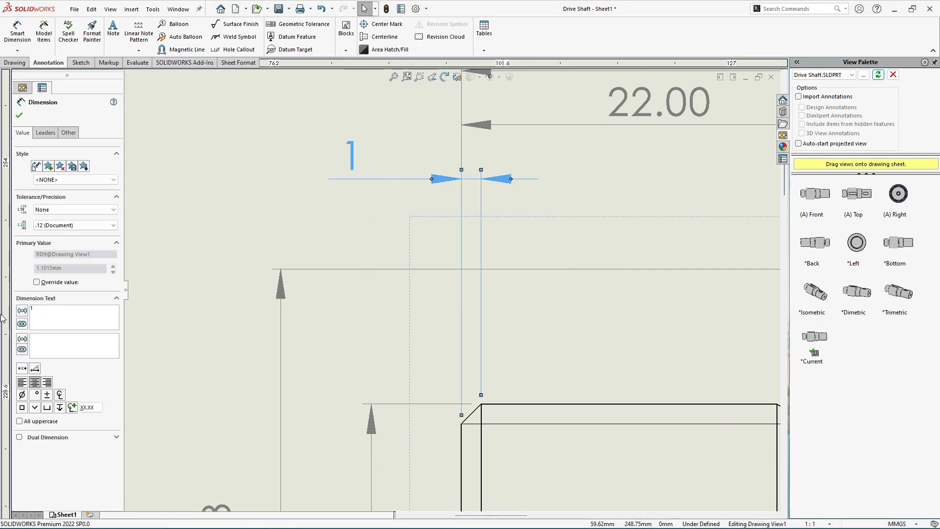
{"action": "type", "text": "x"}
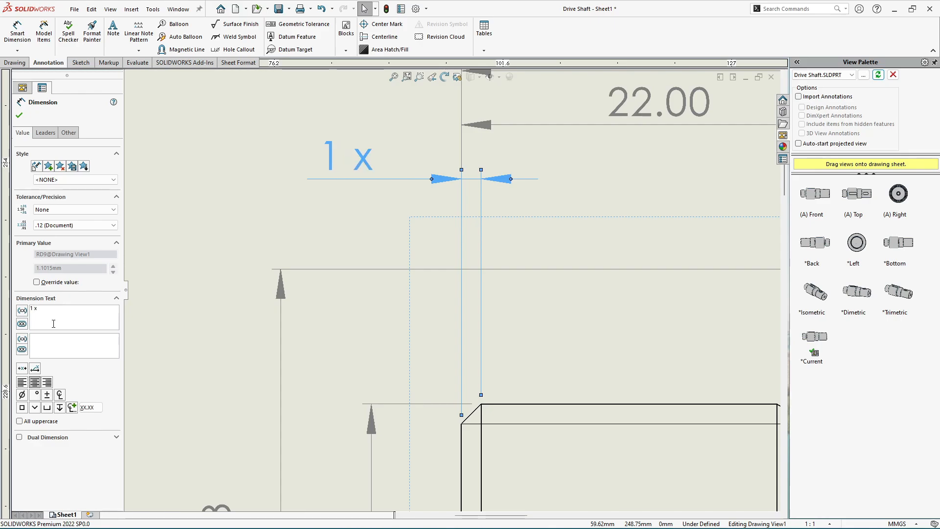
{"action": "type", "text": " 45"}
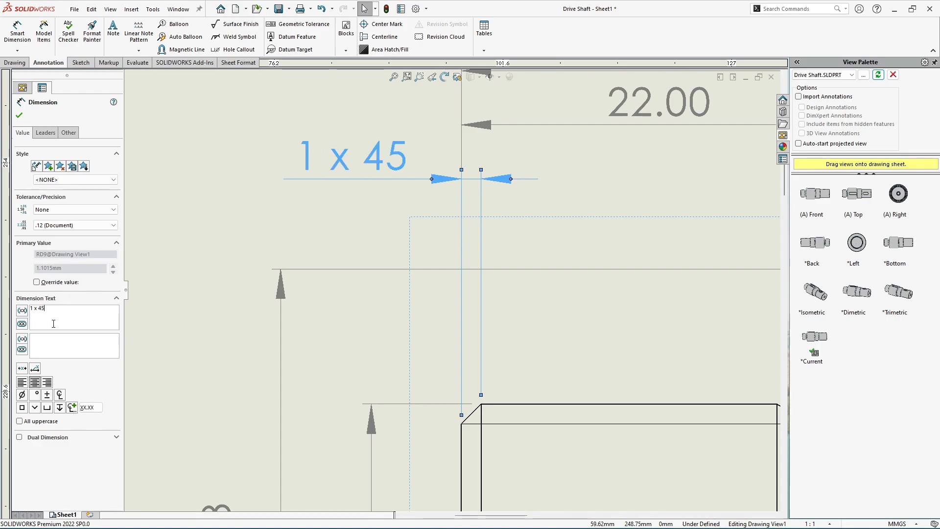
{"action": "left_click", "coordinate": [36, 395]}
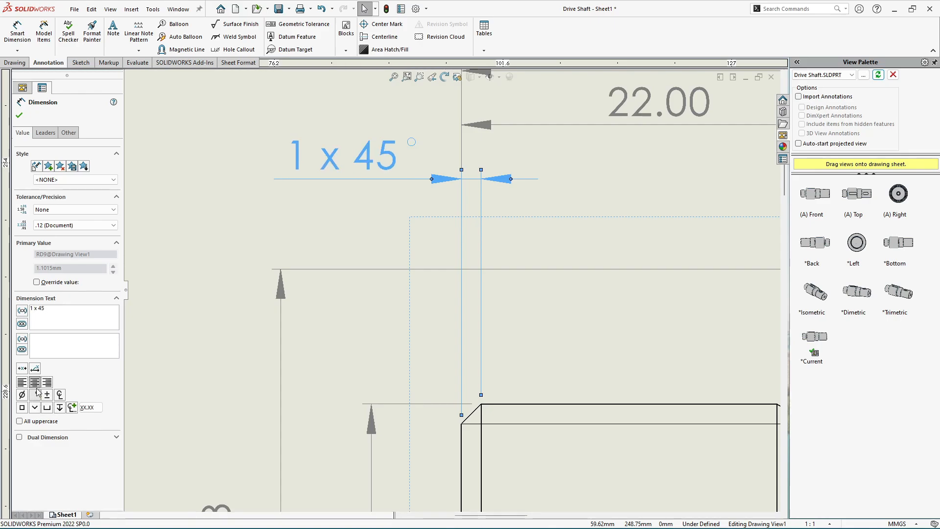
{"action": "left_click", "coordinate": [19, 116]}
Start a detail view with a circle about 4 mm in radius around the lower undercut between the threaded end and the large middle section
{"action": "scroll", "coordinate": [196, 208], "scroll_direction": "up", "scroll_amount": 5}
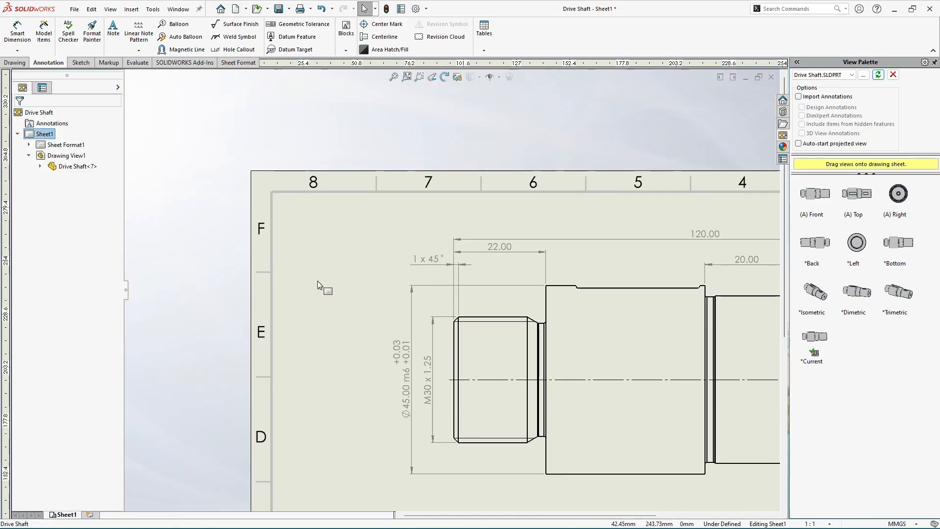
{"action": "scroll", "coordinate": [679, 463], "scroll_direction": "down", "scroll_amount": 2}
{"action": "scroll", "coordinate": [449, 186], "scroll_direction": "up", "scroll_amount": 1}
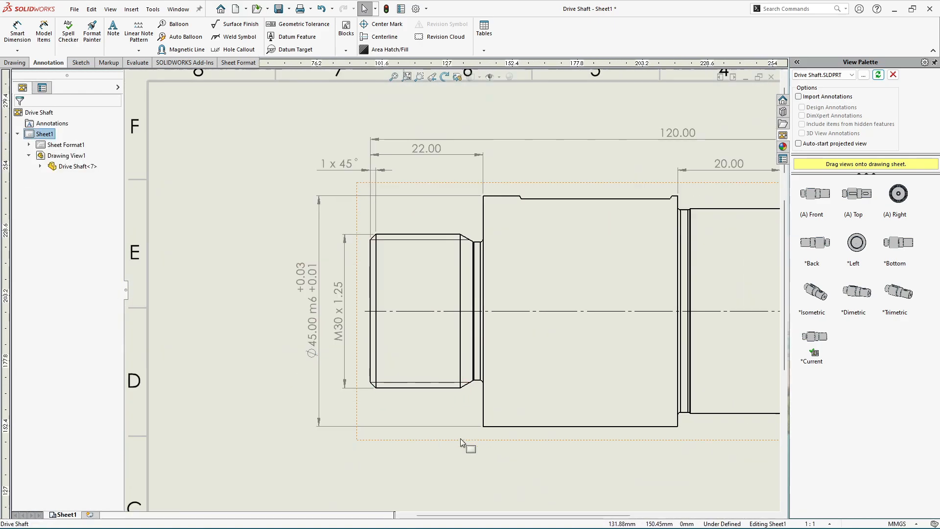
{"action": "scroll", "coordinate": [492, 306], "scroll_direction": "down", "scroll_amount": 4}
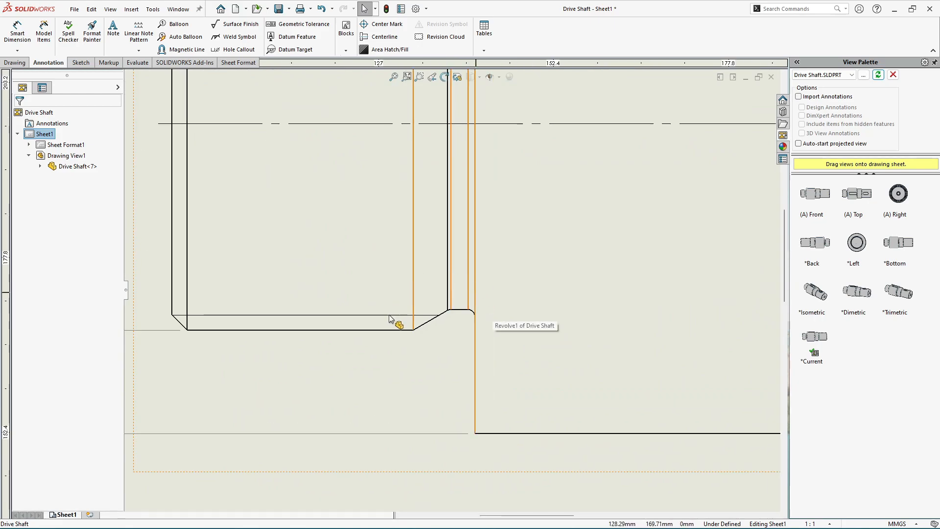
{"action": "scroll", "coordinate": [485, 293], "scroll_direction": "up", "scroll_amount": 3}
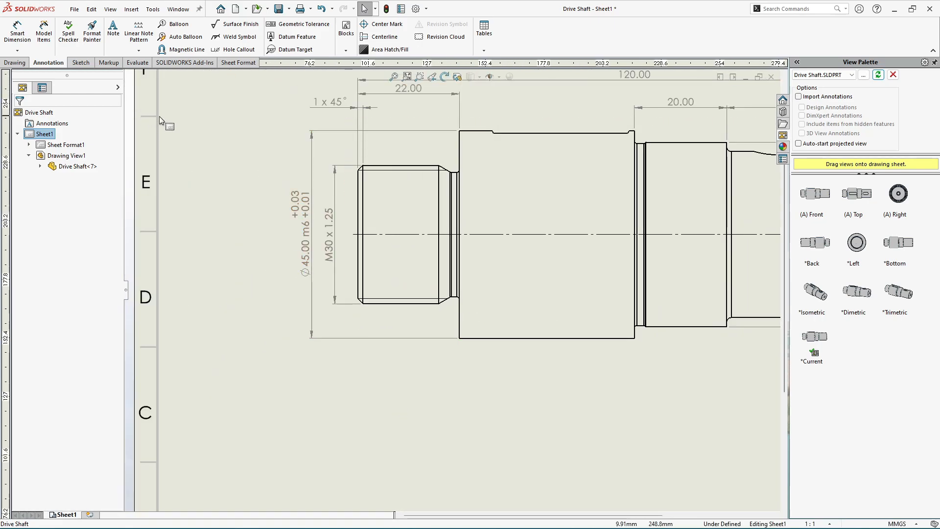
{"action": "left_click", "coordinate": [15, 63]}
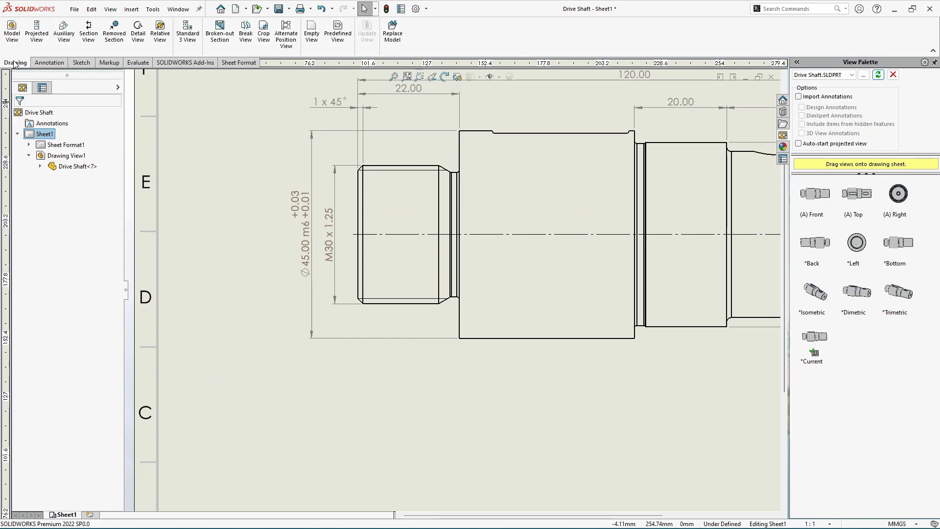
{"action": "left_click", "coordinate": [139, 43]}
{"action": "scroll", "coordinate": [461, 289], "scroll_direction": "down", "scroll_amount": 6}
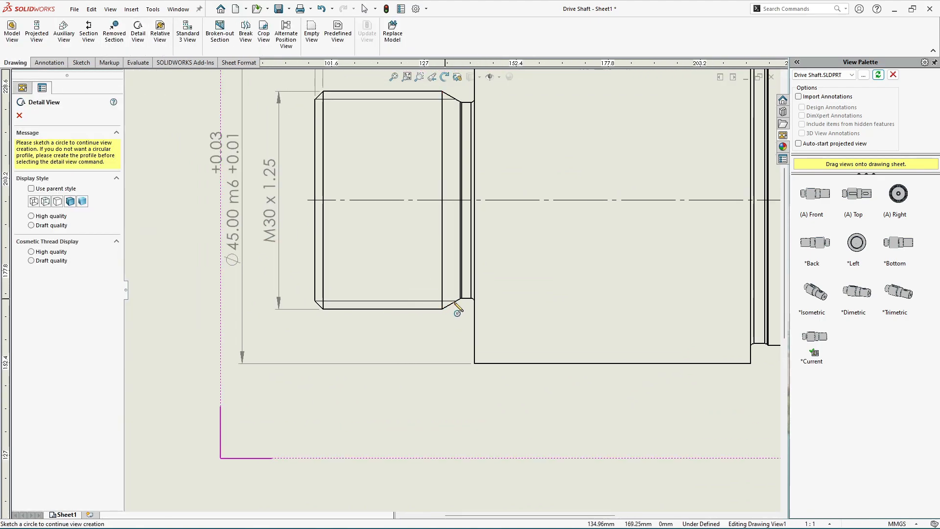
{"action": "left_click", "coordinate": [460, 288]}
{"action": "left_click", "coordinate": [499, 351]}
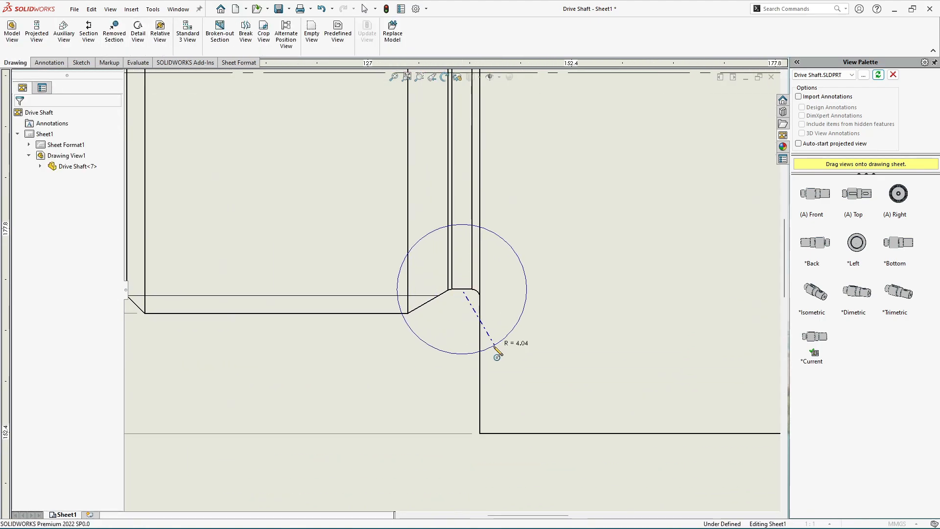
Set the detail view's custom scale to 5:1 and place it on the empty sheet area below the threaded end
{"action": "scroll", "coordinate": [431, 392], "scroll_direction": "down", "scroll_amount": 4}
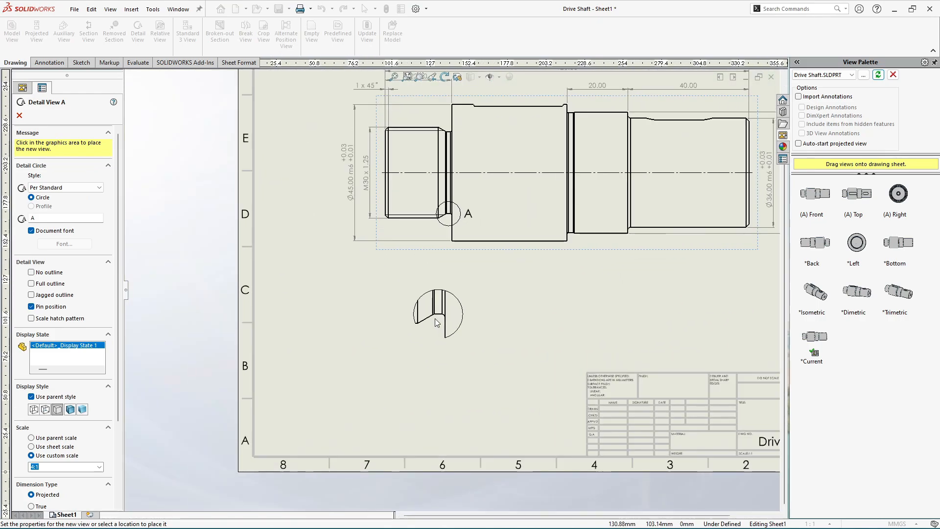
{"action": "scroll", "coordinate": [74, 416], "scroll_direction": "down", "scroll_amount": 5}
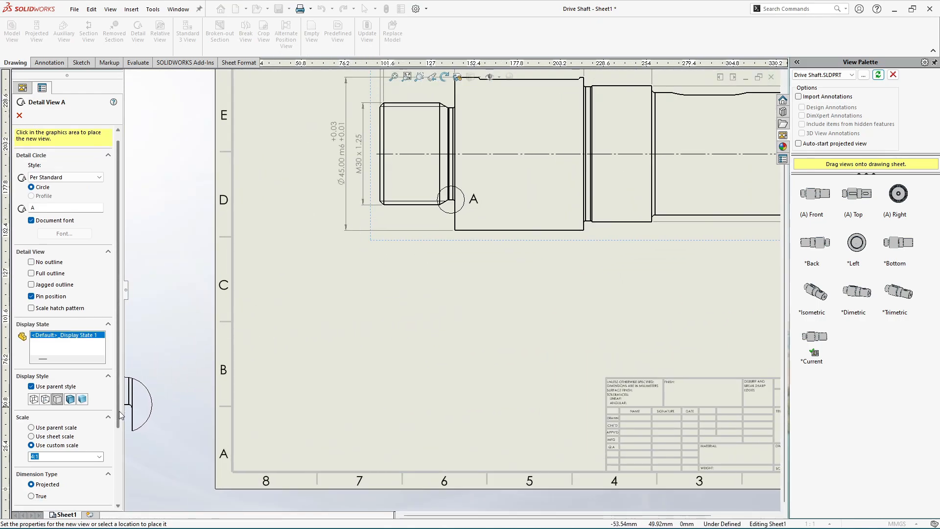
{"action": "left_click", "coordinate": [99, 394]}
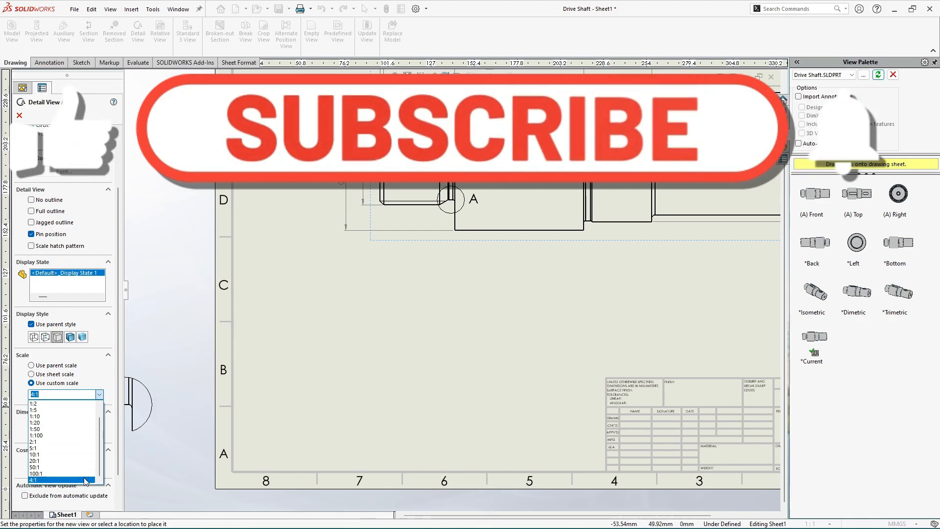
{"action": "left_click", "coordinate": [74, 448]}
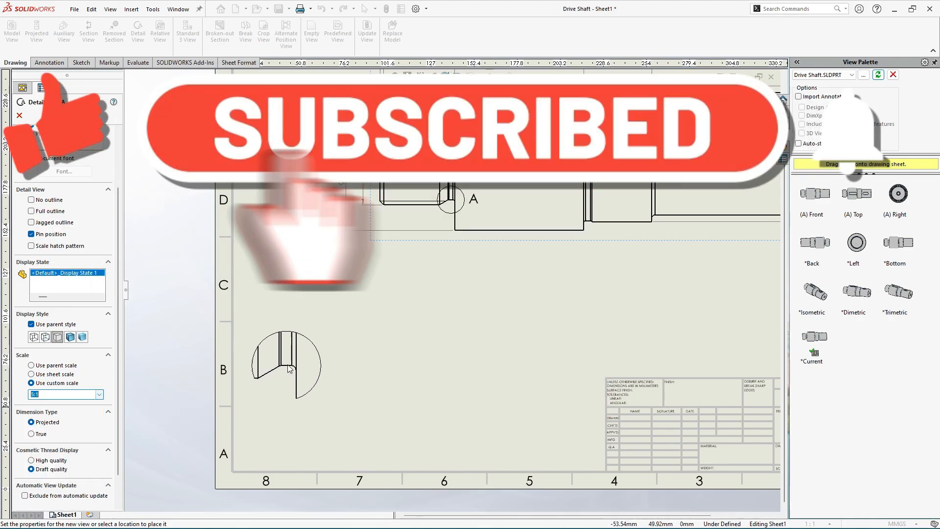
{"action": "left_click", "coordinate": [336, 341]}
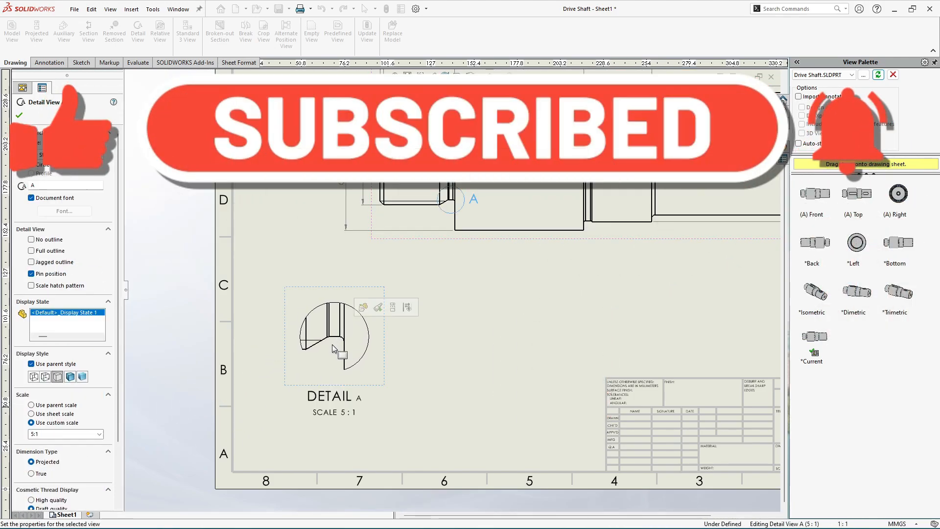
{"action": "key", "text": "Escape"}
Dimension the undercut's diameter in the detail view, placing it outside the detail circle on the thread side
{"action": "scroll", "coordinate": [212, 395], "scroll_direction": "down", "scroll_amount": 3}
{"action": "left_click", "coordinate": [49, 63]}
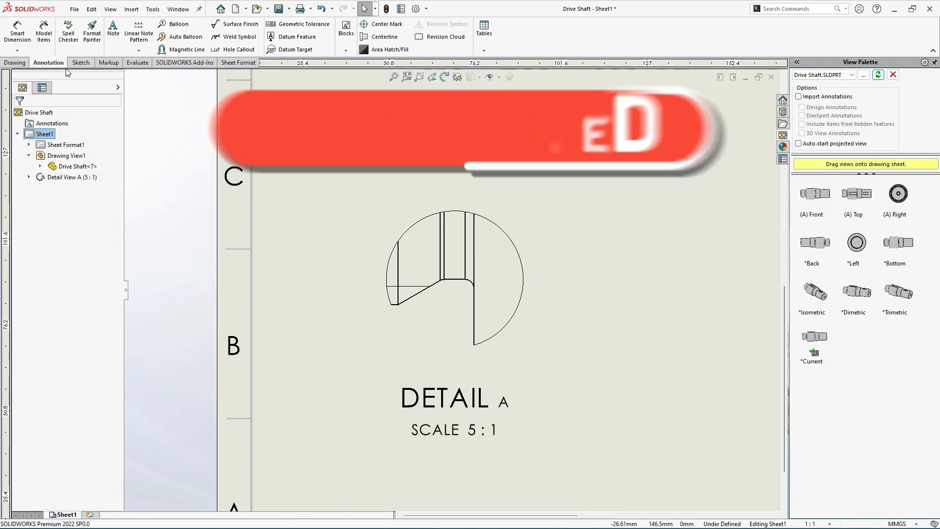
{"action": "left_click", "coordinate": [17, 30]}
{"action": "scroll", "coordinate": [486, 284], "scroll_direction": "down", "scroll_amount": 2}
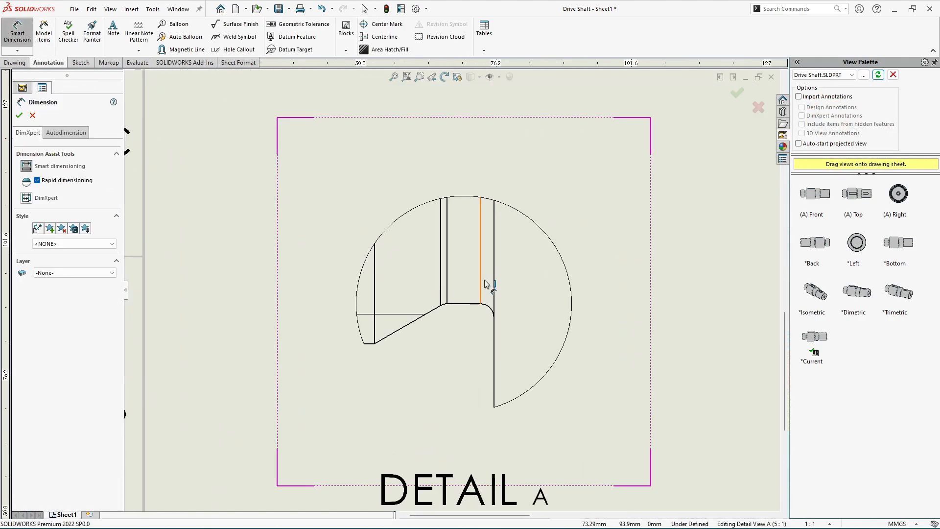
{"action": "left_click", "coordinate": [480, 254]}
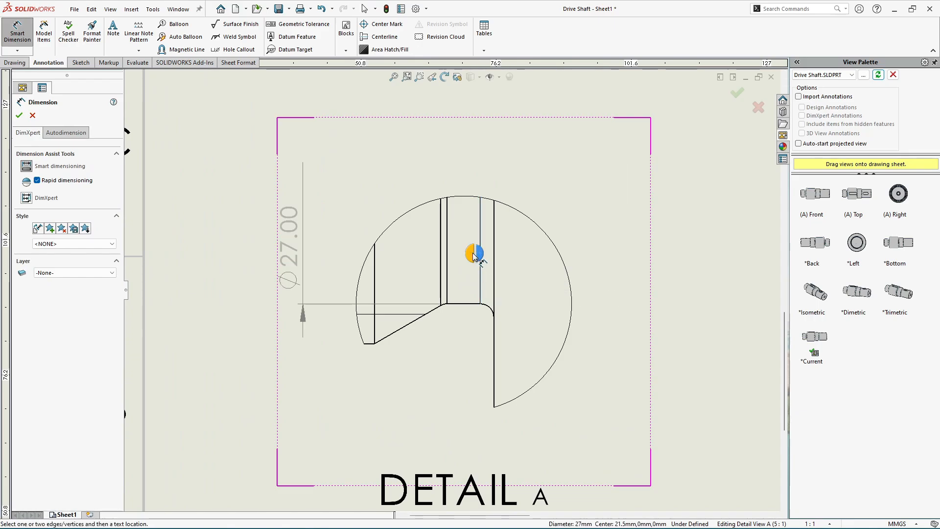
{"action": "left_click", "coordinate": [471, 255]}
{"action": "scroll", "coordinate": [446, 289], "scroll_direction": "up", "scroll_amount": 2}
Dimension the thread's outer diameter in the detail view, placing it outside the undercut diameter dimension, and end dimensioning
{"action": "middle_click_drag", "start_coordinate": [394, 262], "coordinate": [489, 263]}
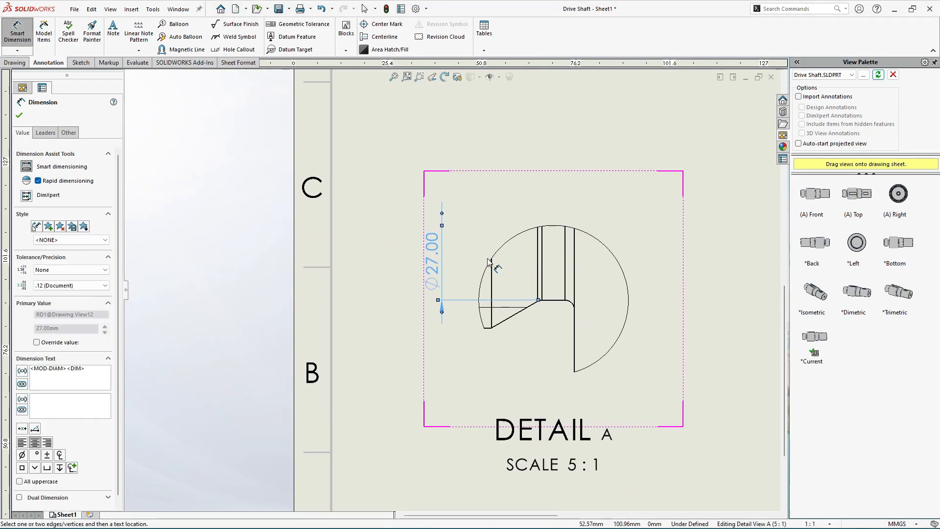
{"action": "scroll", "coordinate": [498, 257], "scroll_direction": "down", "scroll_amount": 1}
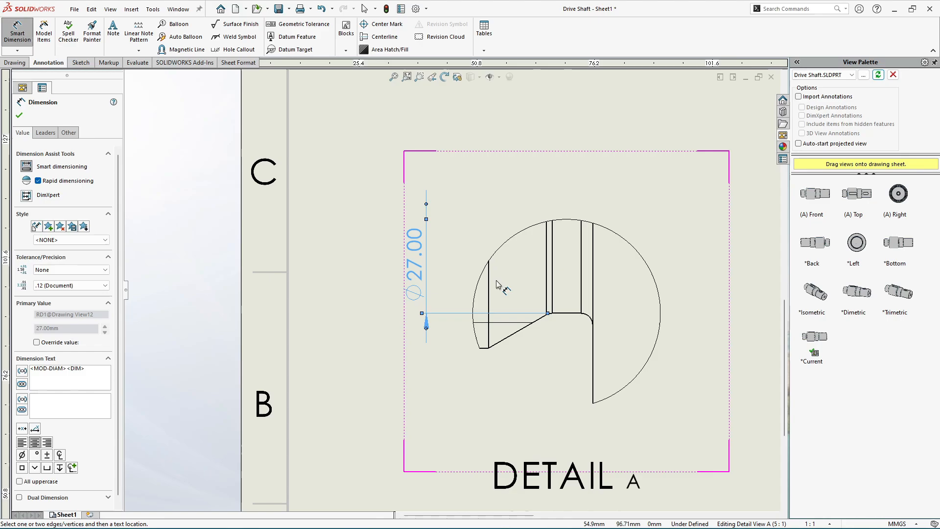
{"action": "left_click", "coordinate": [489, 307]}
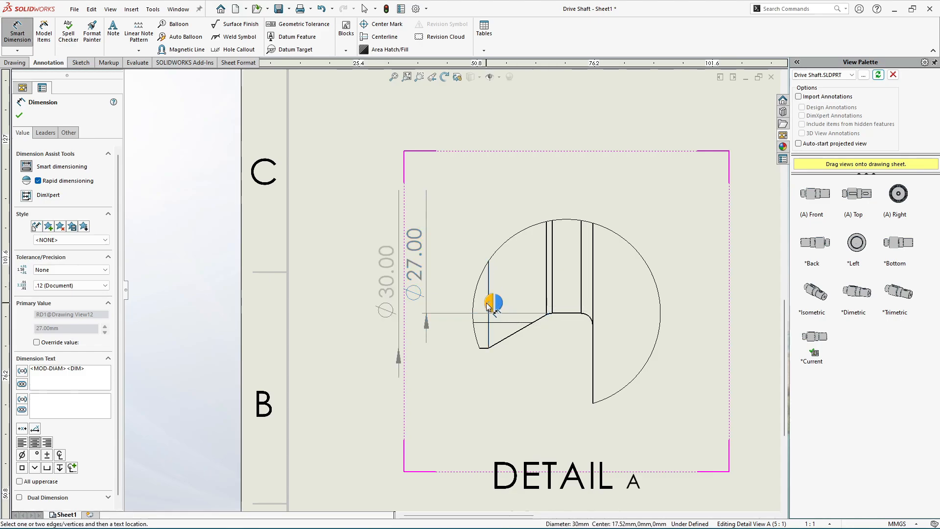
{"action": "left_click", "coordinate": [489, 306]}
{"action": "key", "text": "Escape"}
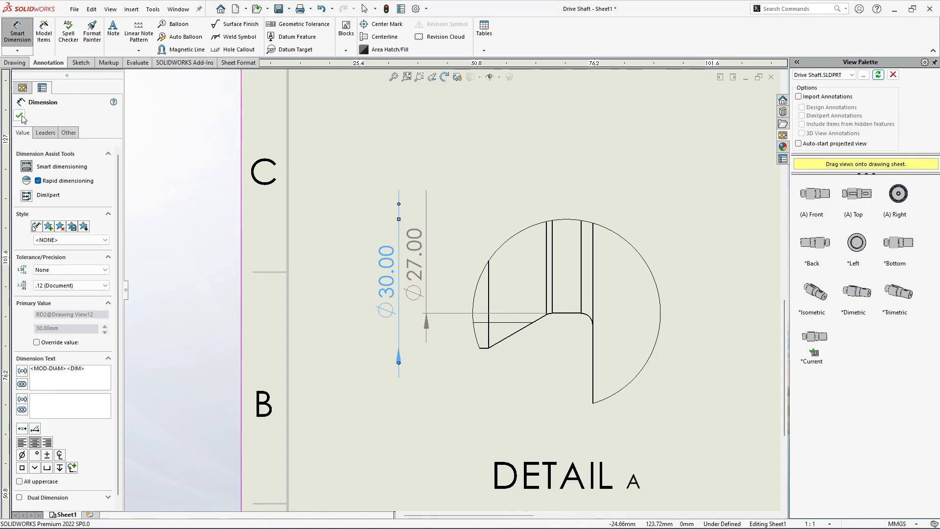
Dimension the undercut's width in the detail view, from the start of its sloped side to the shoulder, placing it above the detail circle
{"action": "scroll", "coordinate": [433, 273], "scroll_direction": "up", "scroll_amount": 2}
{"action": "scroll", "coordinate": [489, 328], "scroll_direction": "down", "scroll_amount": 2}
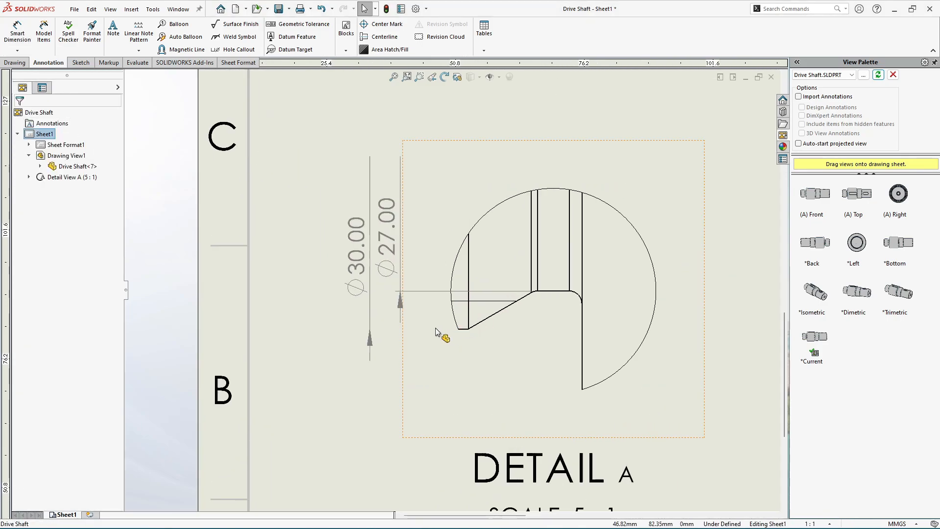
{"action": "scroll", "coordinate": [475, 325], "scroll_direction": "up", "scroll_amount": 1}
{"action": "scroll", "coordinate": [481, 328], "scroll_direction": "down", "scroll_amount": 3}
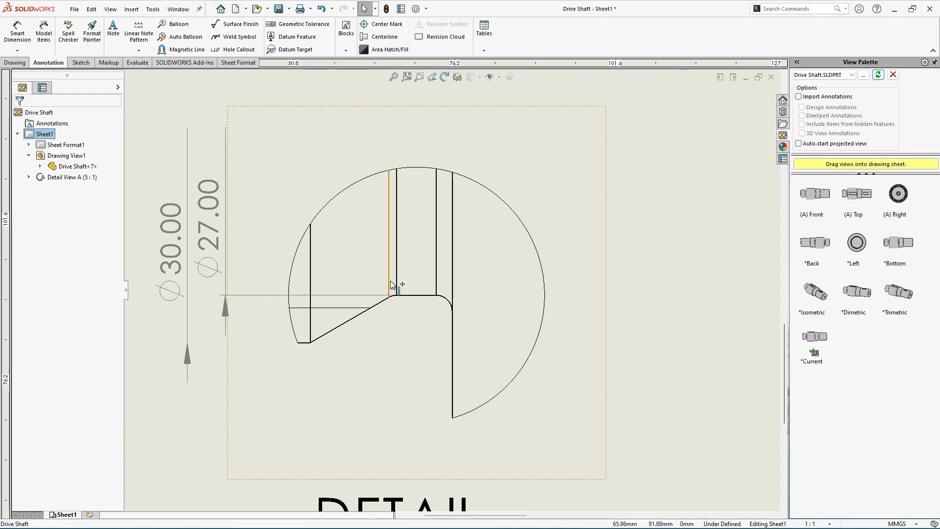
{"action": "scroll", "coordinate": [453, 301], "scroll_direction": "up", "scroll_amount": 2}
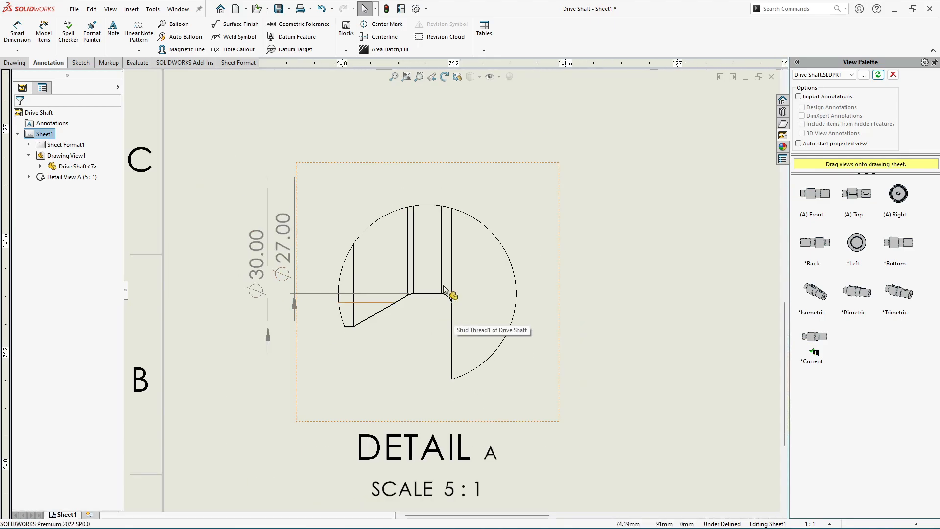
{"action": "left_click", "coordinate": [17, 30]}
{"action": "scroll", "coordinate": [466, 308], "scroll_direction": "down", "scroll_amount": 2}
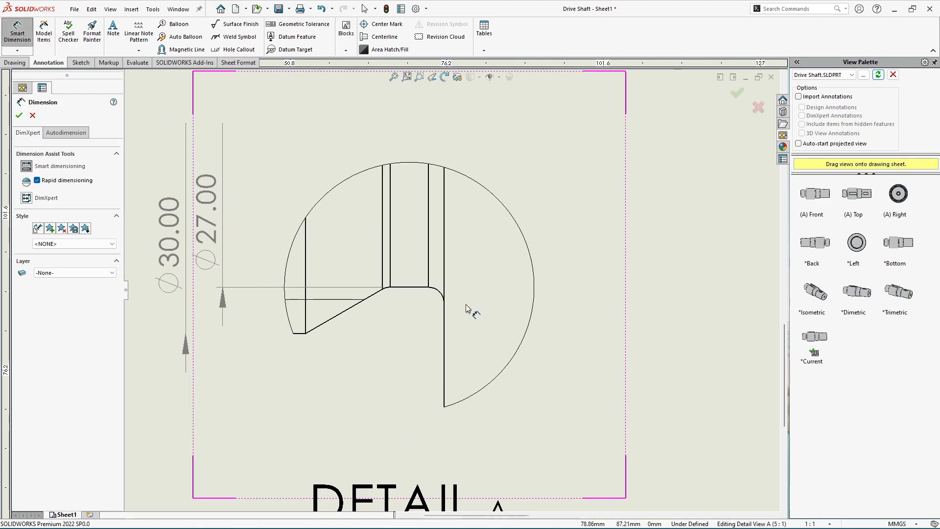
{"action": "left_click", "coordinate": [445, 335]}
{"action": "scroll", "coordinate": [391, 271], "scroll_direction": "down", "scroll_amount": 2}
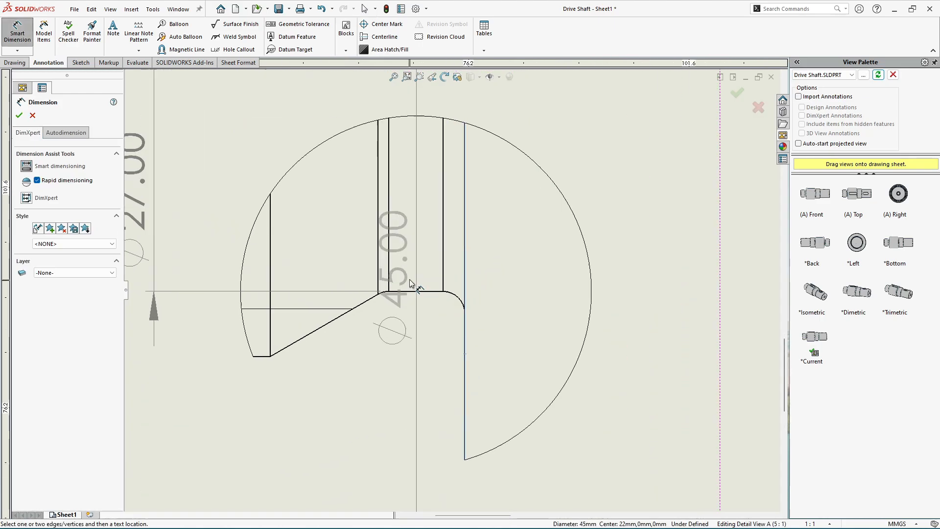
{"action": "left_click", "coordinate": [378, 271]}
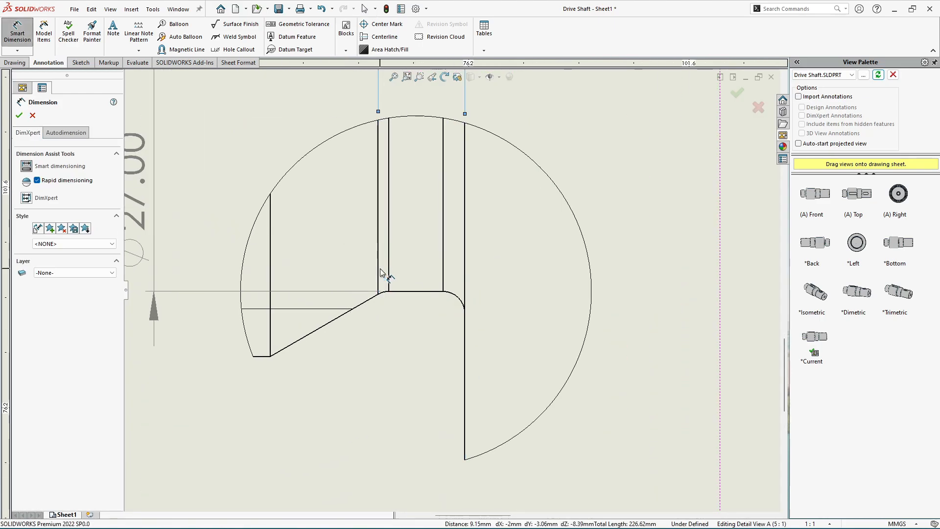
{"action": "left_click", "coordinate": [421, 79]}
{"action": "scroll", "coordinate": [458, 316], "scroll_direction": "up", "scroll_amount": 5}
{"action": "key", "text": "Escape"}
Append "max." to the undercut width dimension's text in the detail view
{"action": "scroll", "coordinate": [480, 231], "scroll_direction": "down", "scroll_amount": 2}
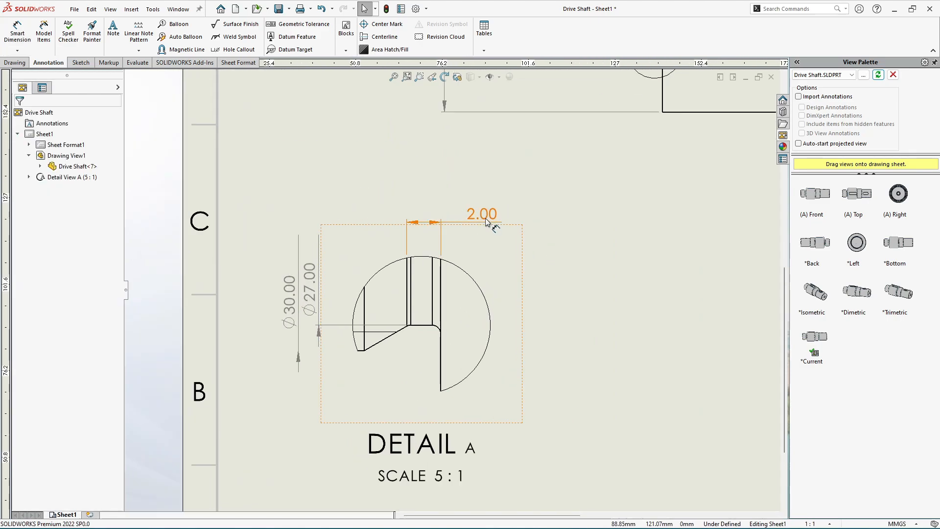
{"action": "left_click", "coordinate": [485, 219]}
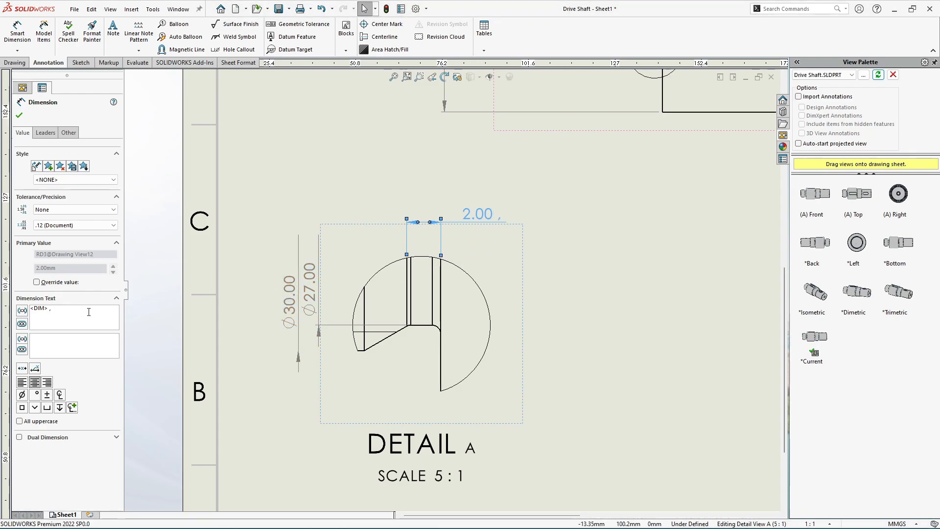
{"action": "key", "text": "BackSpace"}
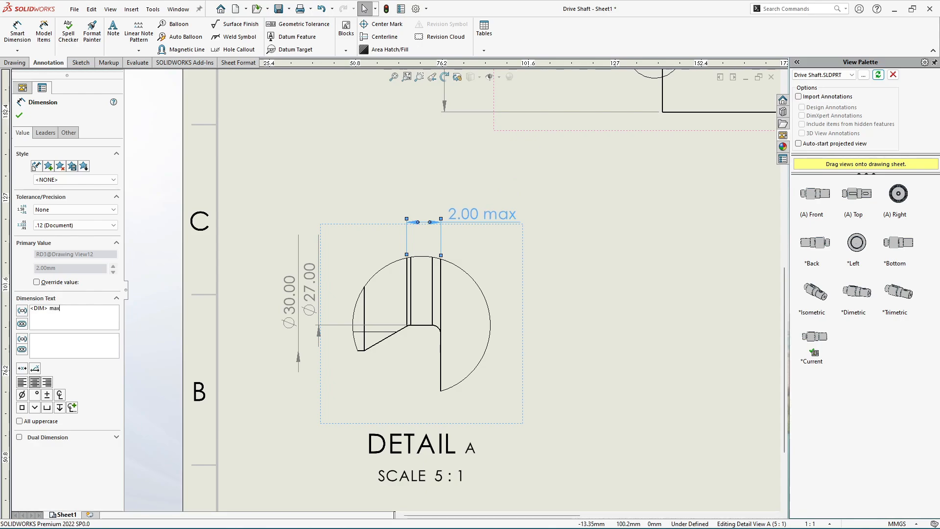
{"action": "left_click", "coordinate": [19, 116]}
{"action": "left_click", "coordinate": [610, 266]}
{"action": "scroll", "coordinate": [598, 266], "scroll_direction": "up", "scroll_amount": 2}
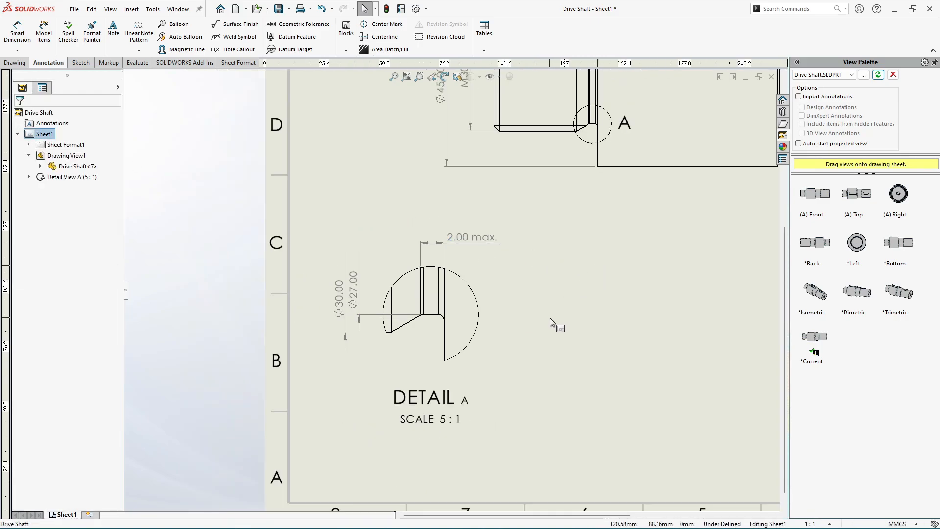
Examine the undercut's sloped side and thread edge in the detail view and inside the detail circle on the front view
{"action": "middle_click_drag", "start_coordinate": [498, 327], "coordinate": [456, 294]}
{"action": "scroll", "coordinate": [377, 304], "scroll_direction": "down", "scroll_amount": 6}
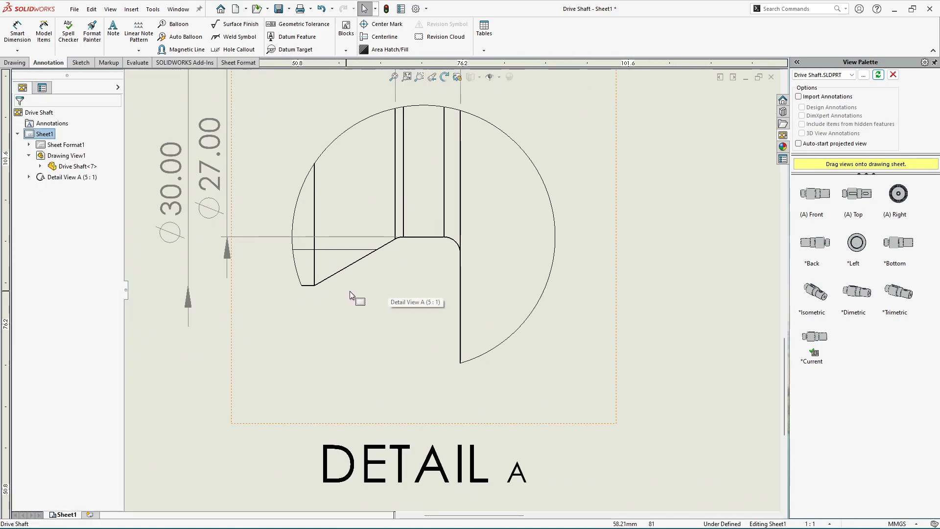
{"action": "scroll", "coordinate": [348, 301], "scroll_direction": "up", "scroll_amount": 3}
{"action": "middle_click_drag", "start_coordinate": [438, 314], "coordinate": [533, 316]}
{"action": "scroll", "coordinate": [486, 295], "scroll_direction": "down", "scroll_amount": 2}
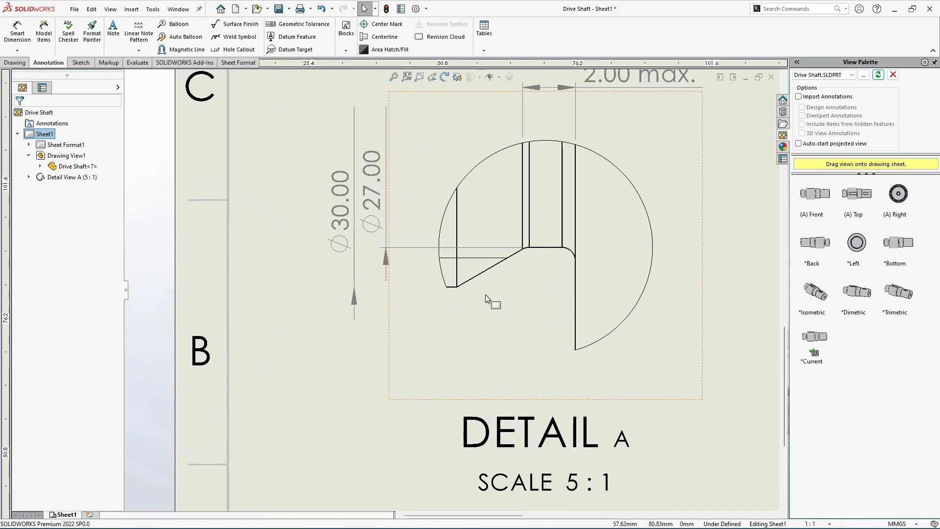
{"action": "scroll", "coordinate": [486, 294], "scroll_direction": "up", "scroll_amount": 3}
{"action": "scroll", "coordinate": [486, 295], "scroll_direction": "down", "scroll_amount": 2}
{"action": "scroll", "coordinate": [446, 293], "scroll_direction": "down", "scroll_amount": 1}
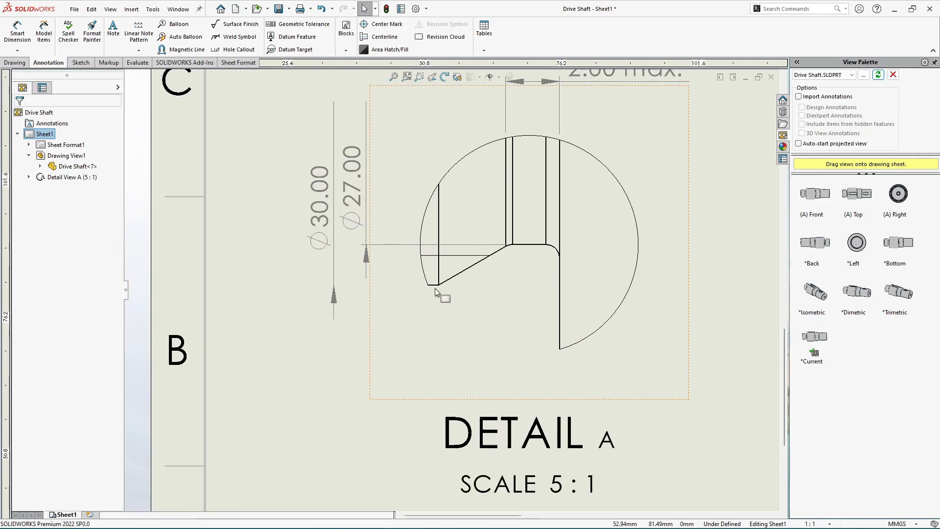
{"action": "scroll", "coordinate": [436, 292], "scroll_direction": "down", "scroll_amount": 1}
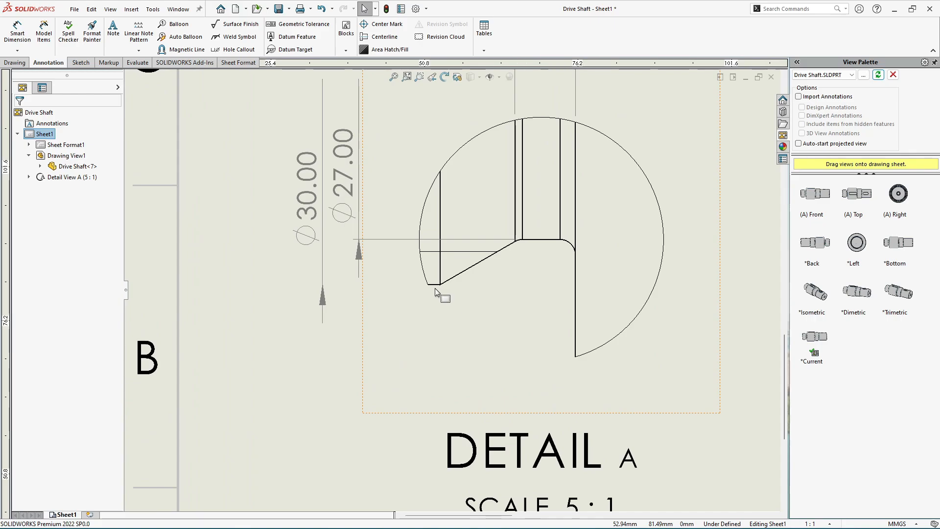
{"action": "scroll", "coordinate": [435, 289], "scroll_direction": "up", "scroll_amount": 6}
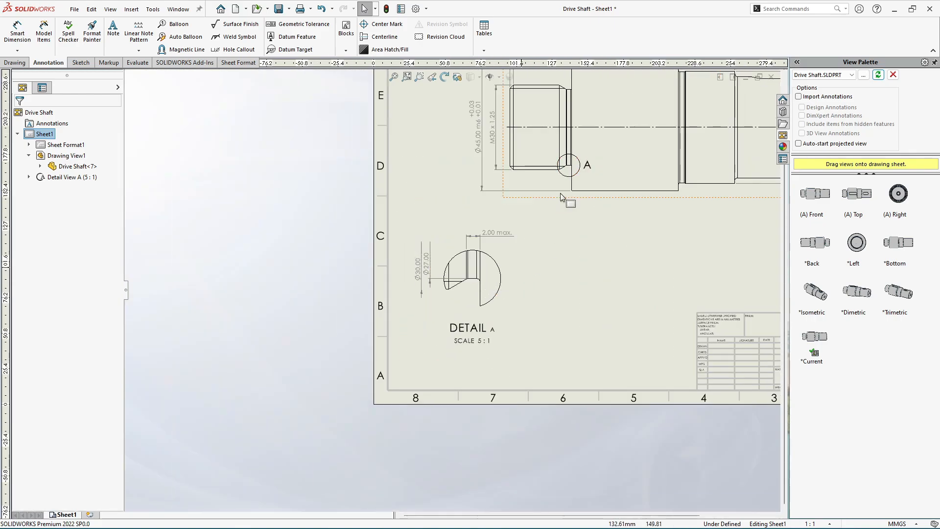
{"action": "scroll", "coordinate": [561, 194], "scroll_direction": "down", "scroll_amount": 9}
{"action": "scroll", "coordinate": [452, 217], "scroll_direction": "up", "scroll_amount": 2}
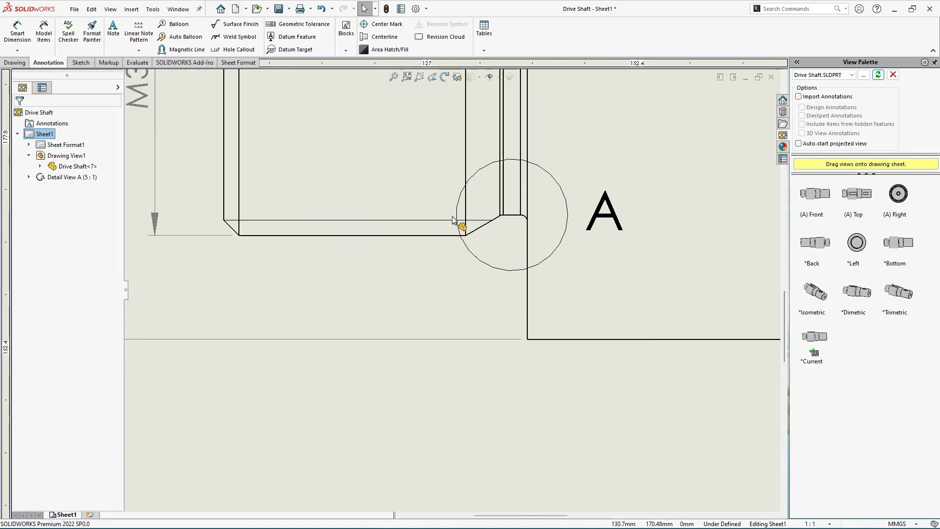
{"action": "scroll", "coordinate": [543, 238], "scroll_direction": "up", "scroll_amount": 5}
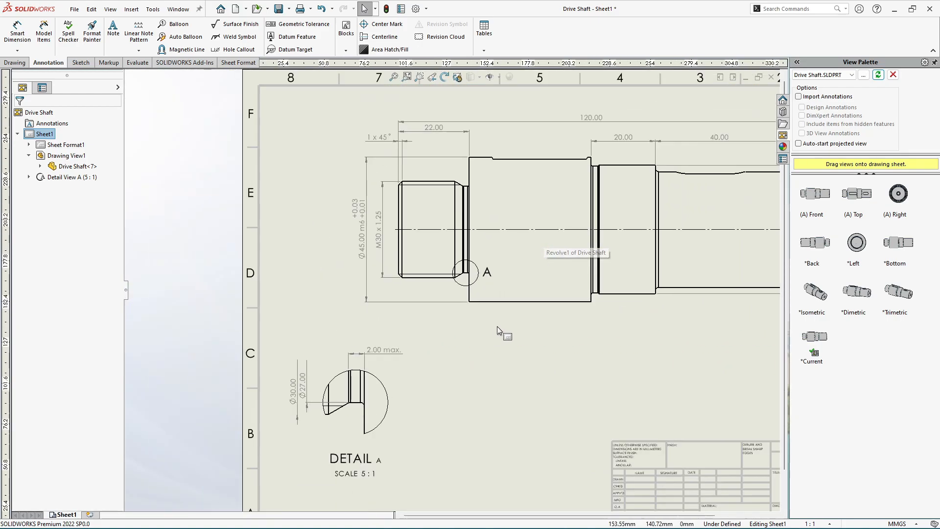
Dimension the angle between the undercut's sloped edge and the short thread edge in the detail view, placing it outside the circle on the thread side
{"action": "scroll", "coordinate": [321, 433], "scroll_direction": "down", "scroll_amount": 6}
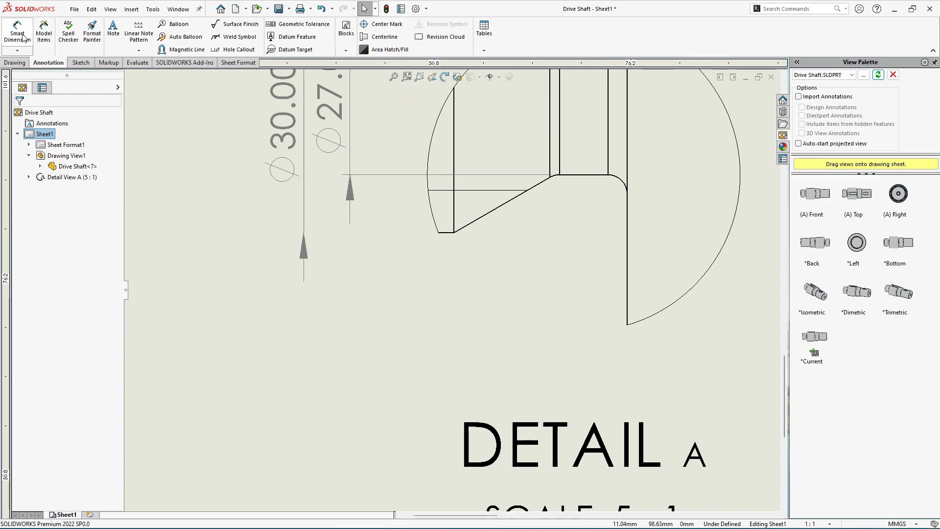
{"action": "left_click", "coordinate": [17, 35]}
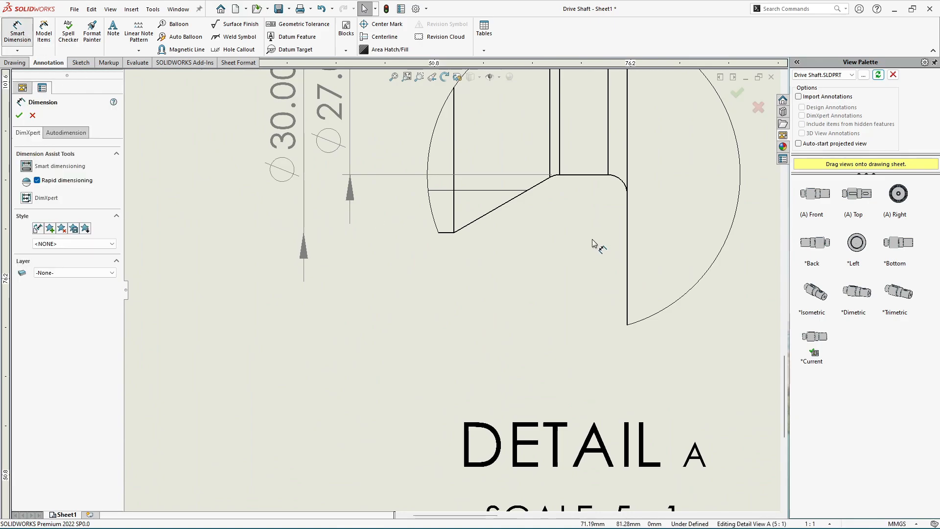
{"action": "left_click", "coordinate": [490, 212]}
{"action": "scroll", "coordinate": [456, 215], "scroll_direction": "down", "scroll_amount": 2}
{"action": "left_click", "coordinate": [447, 252]}
{"action": "scroll", "coordinate": [448, 252], "scroll_direction": "up", "scroll_amount": 2}
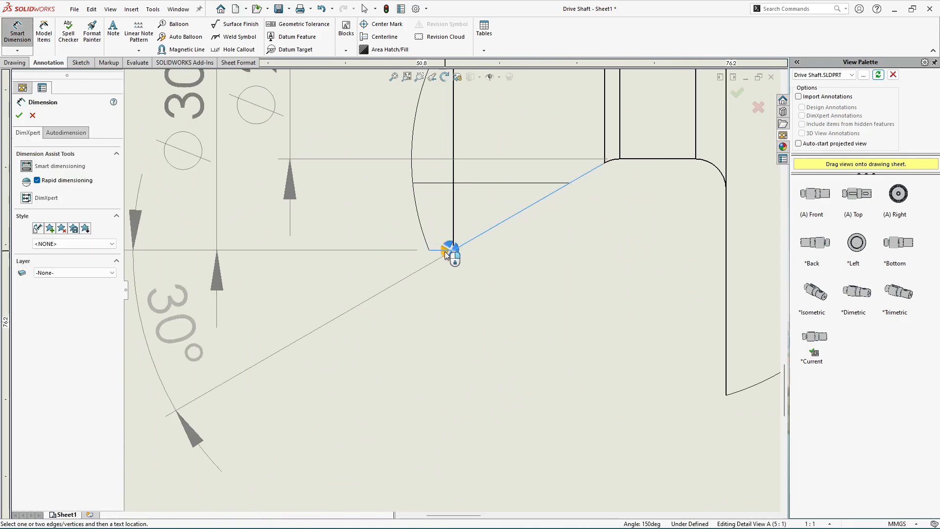
{"action": "left_click", "coordinate": [448, 255]}
{"action": "scroll", "coordinate": [443, 264], "scroll_direction": "up", "scroll_amount": 2}
{"action": "scroll", "coordinate": [447, 289], "scroll_direction": "up", "scroll_amount": 2}
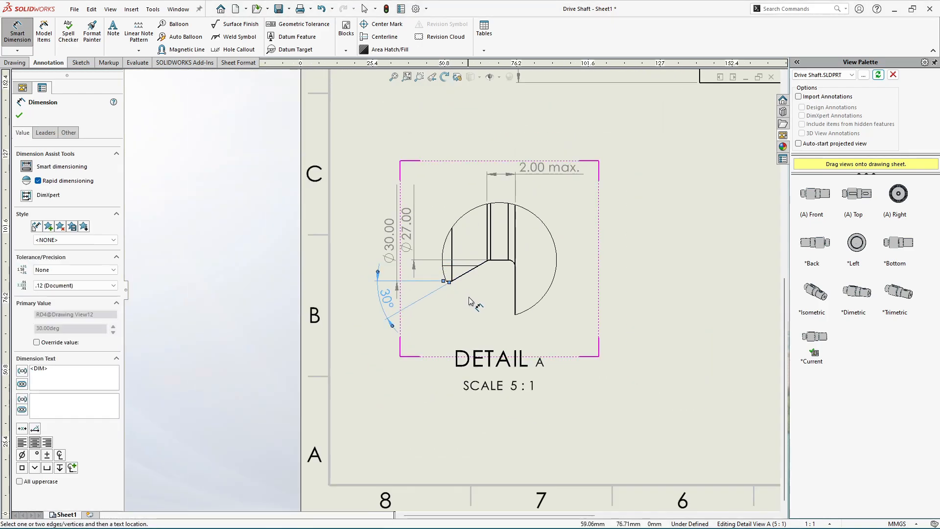
{"action": "key", "text": "Escape"}
Move the undercut's angle dimension slightly farther out from the detail circle, clear of the thread diameter dimension
{"action": "scroll", "coordinate": [492, 311], "scroll_direction": "down", "scroll_amount": 2}
{"action": "scroll", "coordinate": [343, 311], "scroll_direction": "down", "scroll_amount": 2}
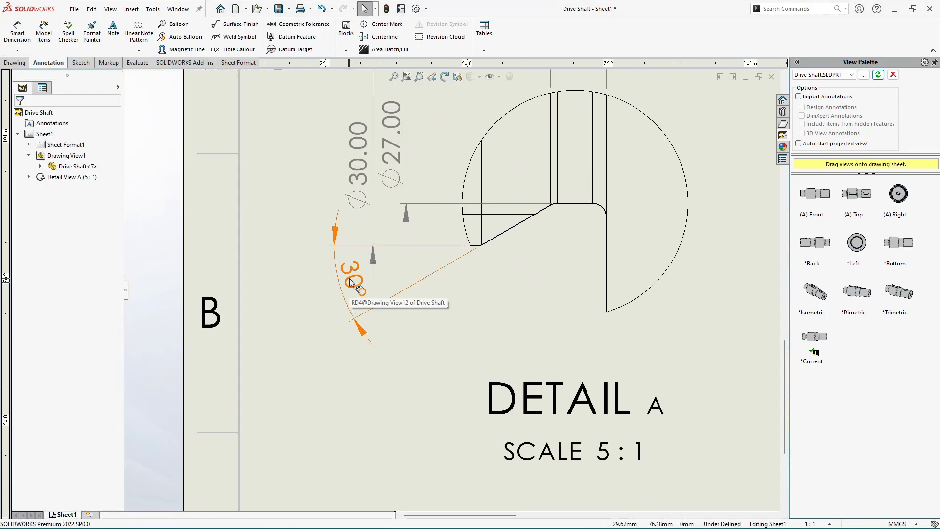
{"action": "left_click_drag", "start_coordinate": [349, 281], "coordinate": [324, 277]}
{"action": "left_click", "coordinate": [283, 324]}
{"action": "scroll", "coordinate": [284, 324], "scroll_direction": "up", "scroll_amount": 4}
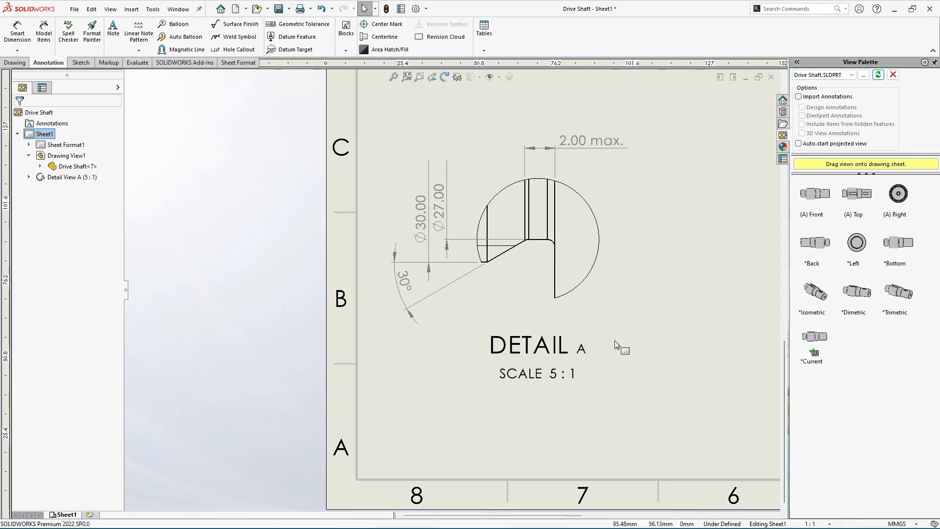
Dimension the radius of the undercut's fillet next to the shoulder in the detail view, placing the text below the sloped edge
{"action": "scroll", "coordinate": [443, 298], "scroll_direction": "down", "scroll_amount": 3}
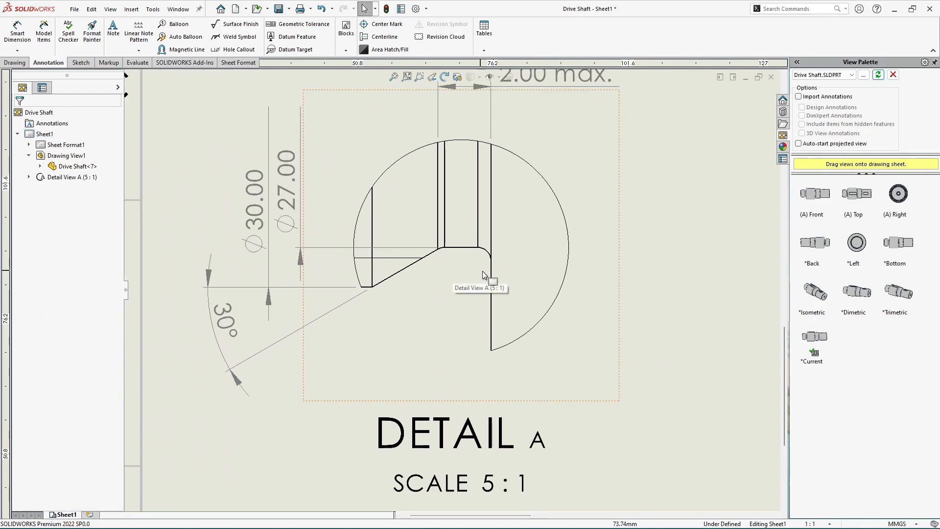
{"action": "scroll", "coordinate": [421, 306], "scroll_direction": "down", "scroll_amount": 2}
{"action": "scroll", "coordinate": [410, 303], "scroll_direction": "up", "scroll_amount": 3}
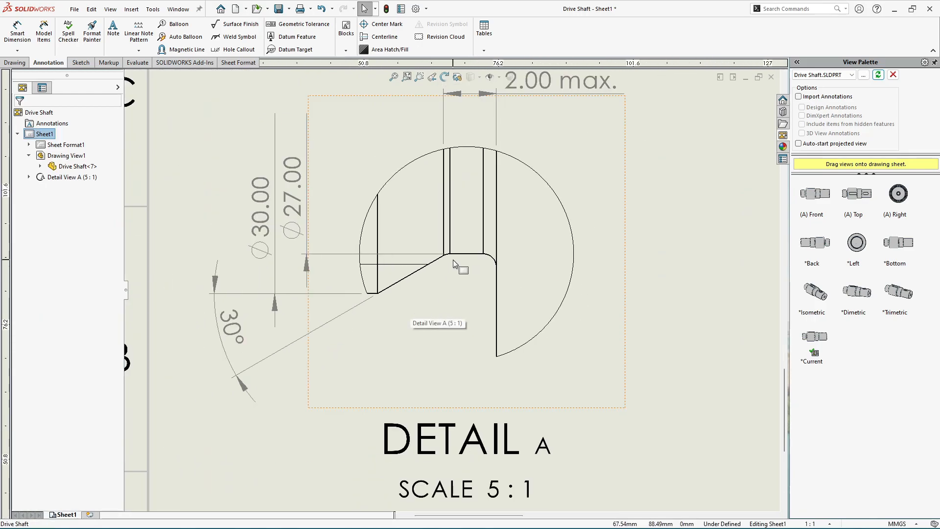
{"action": "scroll", "coordinate": [496, 264], "scroll_direction": "down", "scroll_amount": 4}
{"action": "scroll", "coordinate": [504, 264], "scroll_direction": "down", "scroll_amount": 2}
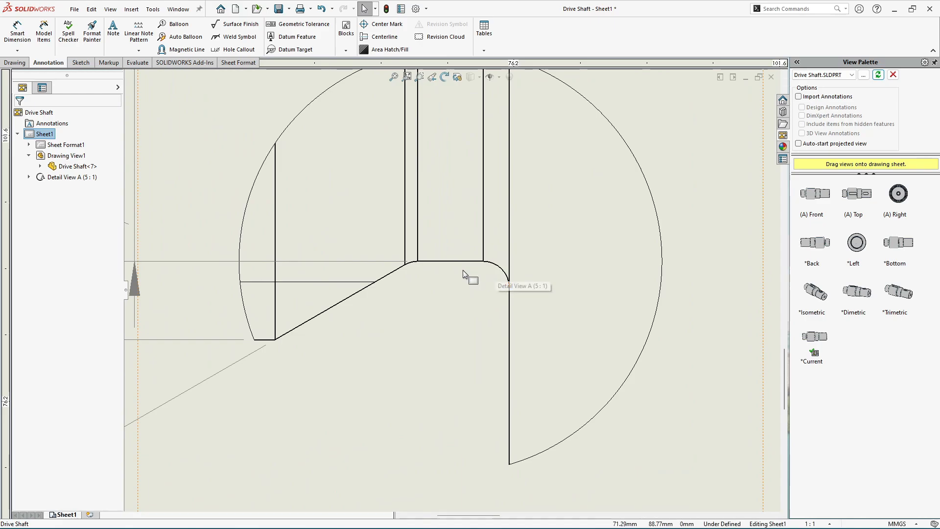
{"action": "scroll", "coordinate": [499, 266], "scroll_direction": "up", "scroll_amount": 4}
{"action": "scroll", "coordinate": [436, 299], "scroll_direction": "down", "scroll_amount": 4}
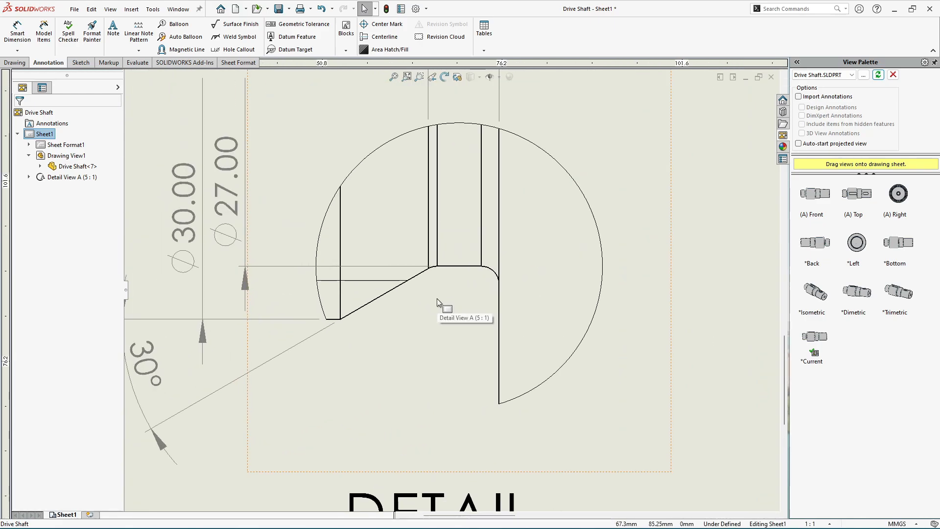
{"action": "scroll", "coordinate": [531, 279], "scroll_direction": "up", "scroll_amount": 4}
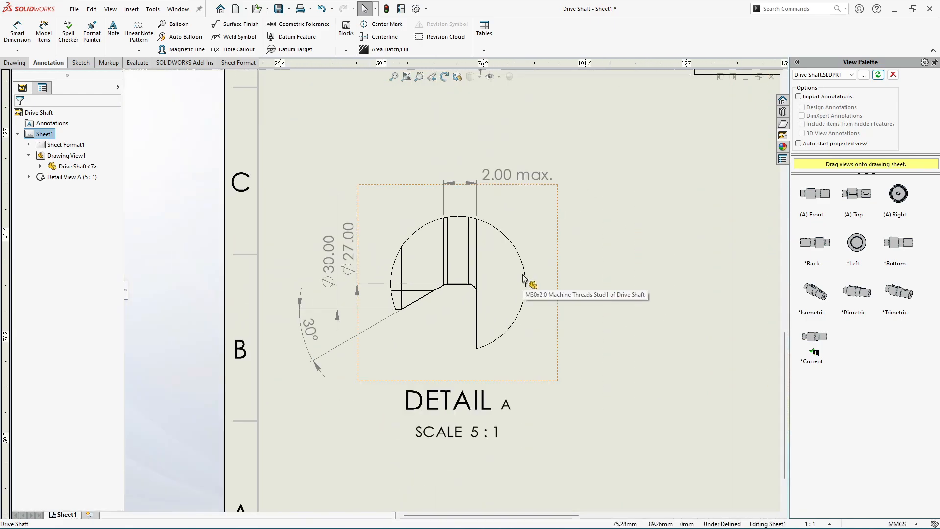
{"action": "left_click", "coordinate": [20, 35]}
{"action": "scroll", "coordinate": [389, 290], "scroll_direction": "down", "scroll_amount": 4}
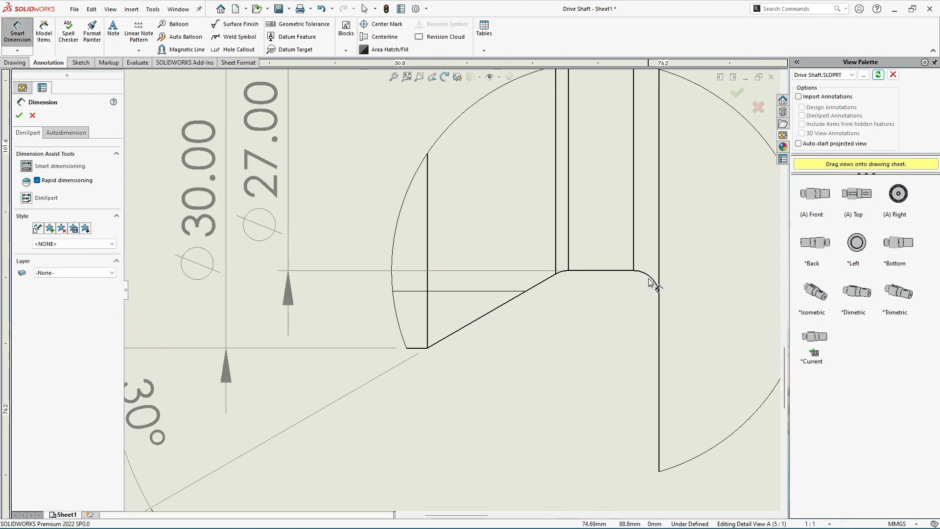
{"action": "left_click", "coordinate": [651, 282]}
{"action": "scroll", "coordinate": [451, 292], "scroll_direction": "up", "scroll_amount": 5}
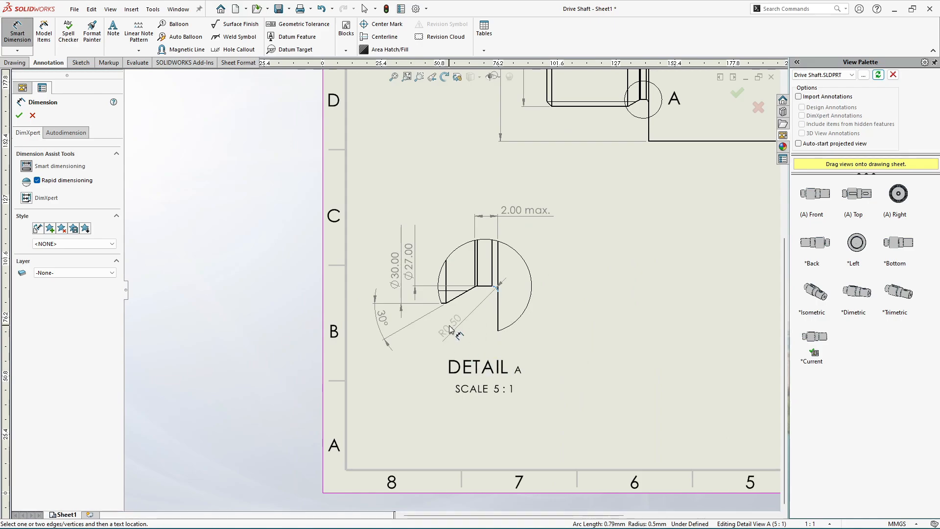
{"action": "left_click", "coordinate": [450, 330]}
{"action": "scroll", "coordinate": [456, 314], "scroll_direction": "down", "scroll_amount": 4}
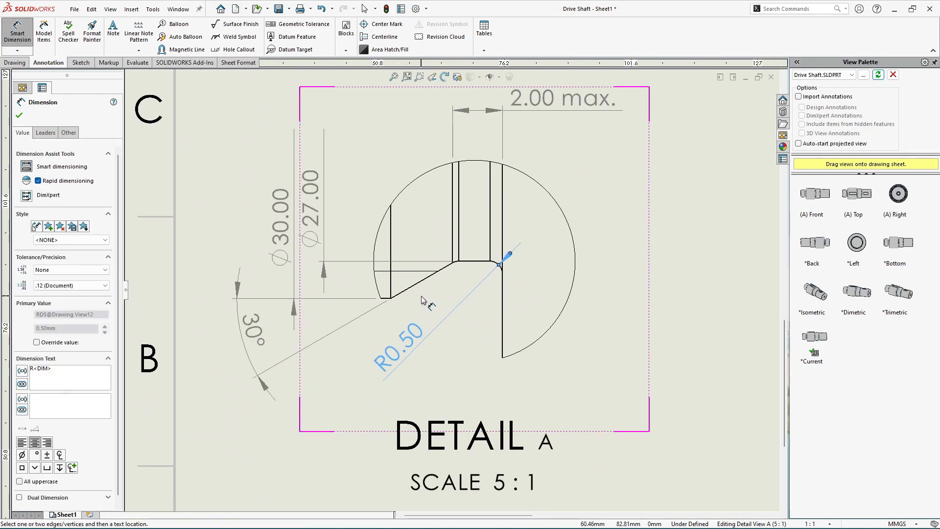
{"action": "key", "text": "Escape"}
Give the fillet radius dimension a custom text position with horizontal text on a bent leader, and shift its text slightly toward the thread side
{"action": "left_click", "coordinate": [439, 305]}
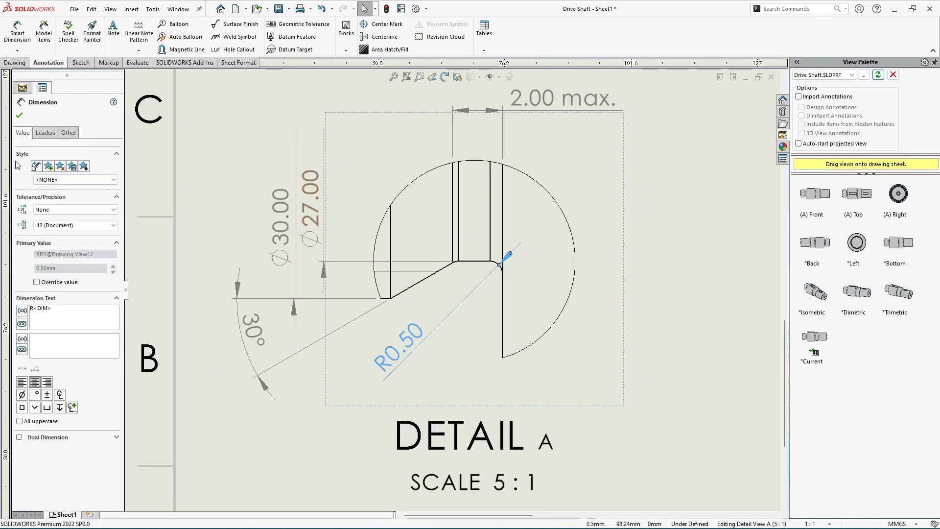
{"action": "left_click", "coordinate": [45, 132]}
{"action": "left_click", "coordinate": [20, 351]}
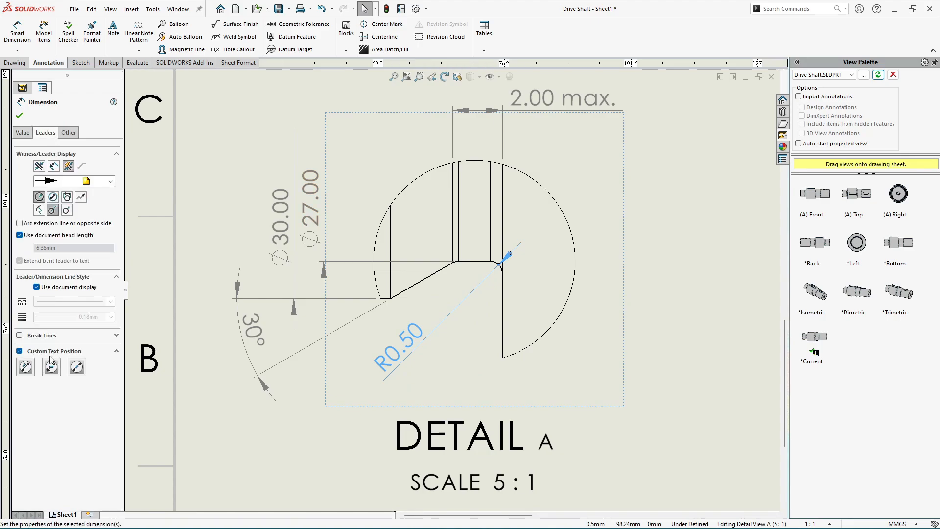
{"action": "left_click", "coordinate": [52, 367]}
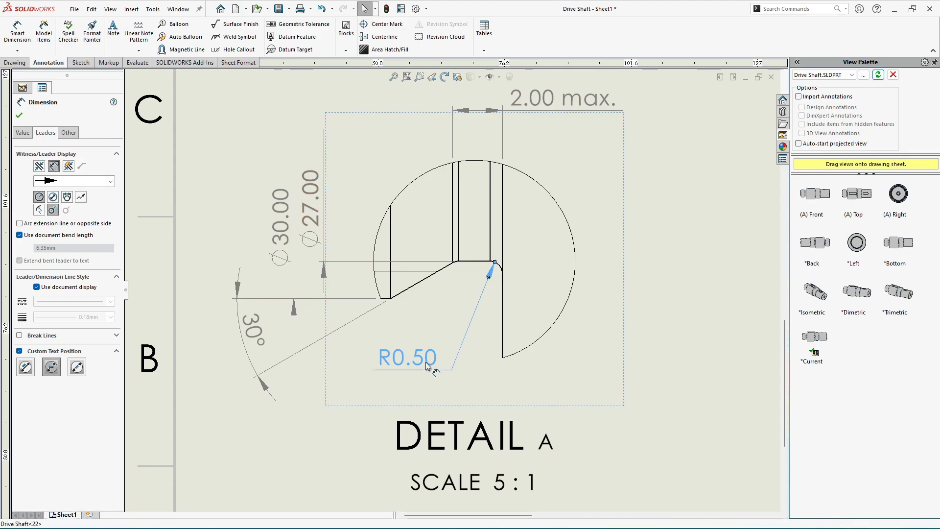
{"action": "left_click_drag", "start_coordinate": [428, 367], "coordinate": [412, 364]}
{"action": "scroll", "coordinate": [492, 269], "scroll_direction": "down", "scroll_amount": 5}
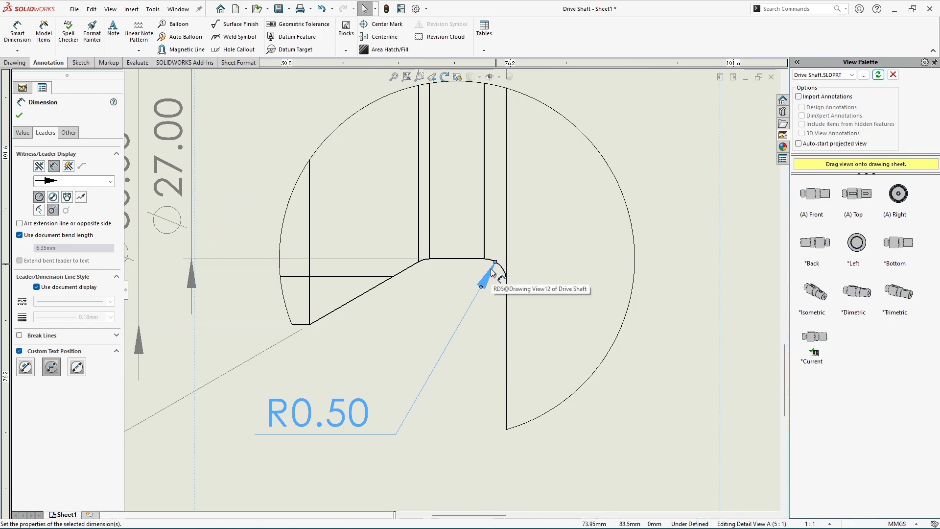
Add a second leader from the fillet radius dimension to the fillet between the undercut's floor and its sloped edge in the detail view
{"action": "scroll", "coordinate": [493, 272], "scroll_direction": "down", "scroll_amount": 3}
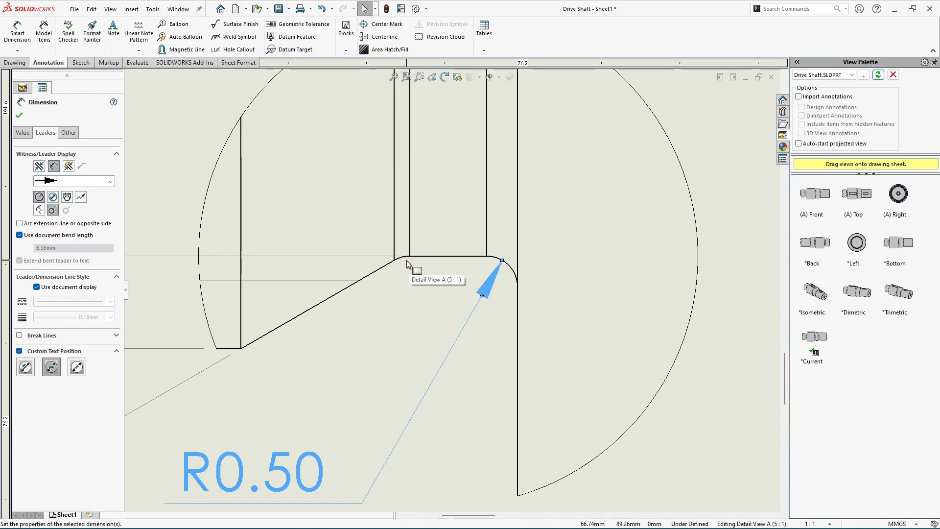
{"action": "scroll", "coordinate": [408, 265], "scroll_direction": "up", "scroll_amount": 1}
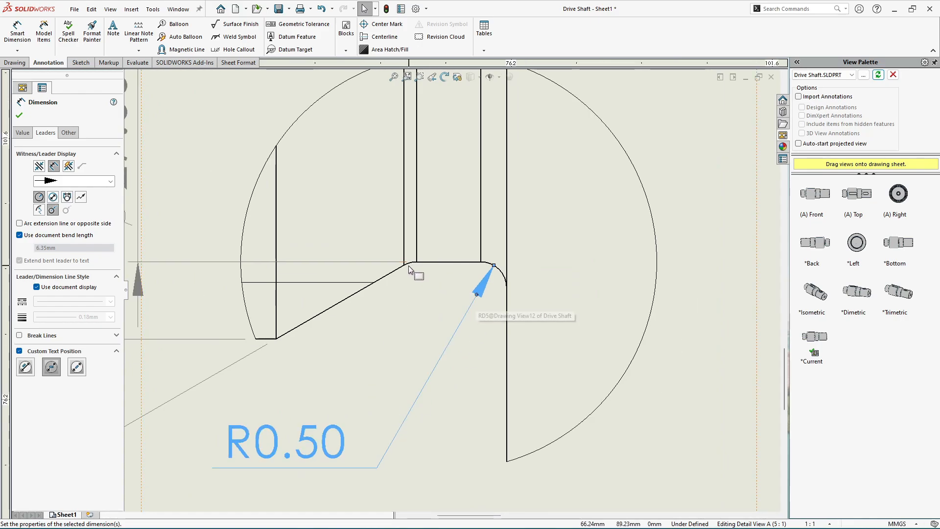
{"action": "scroll", "coordinate": [417, 270], "scroll_direction": "down", "scroll_amount": 1}
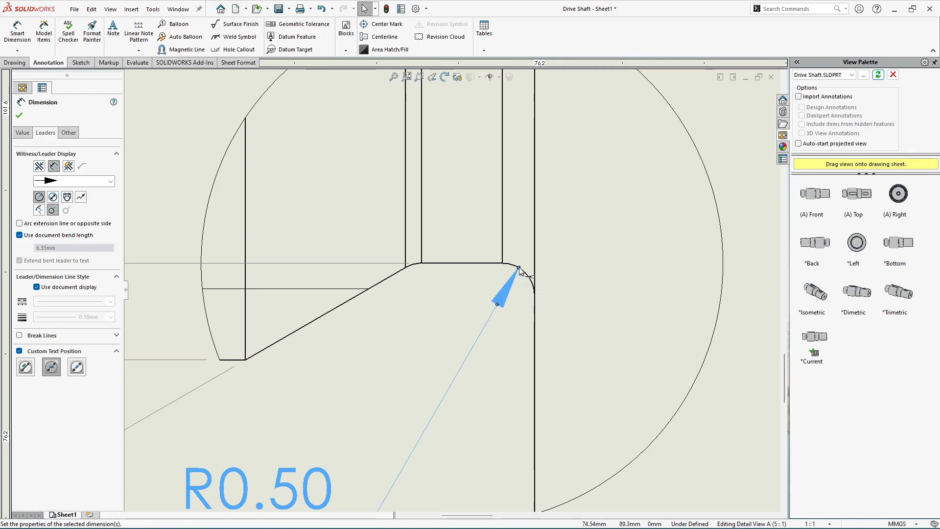
{"action": "left_click_drag", "start_coordinate": [519, 269], "coordinate": [424, 272], "text": "ctrl"}
{"action": "scroll", "coordinate": [441, 279], "scroll_direction": "up", "scroll_amount": 2}
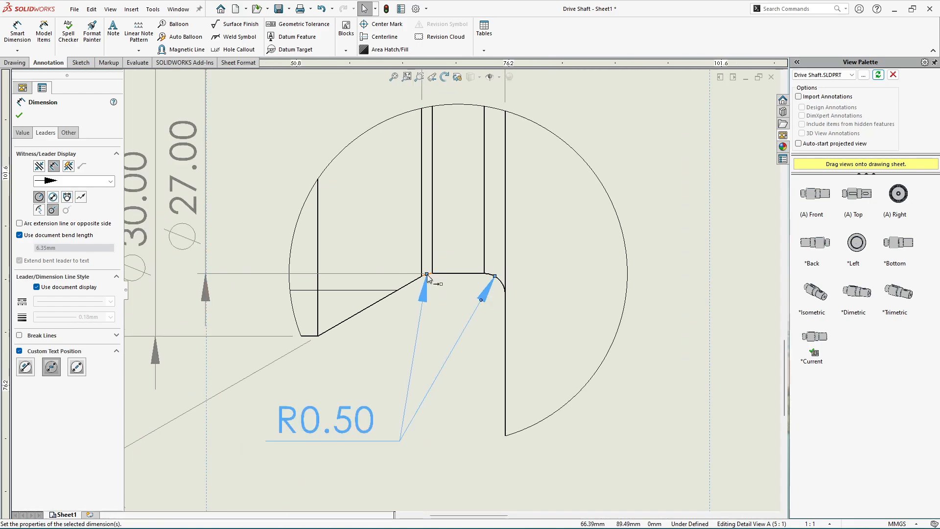
{"action": "left_click", "coordinate": [436, 285]}
{"action": "scroll", "coordinate": [439, 291], "scroll_direction": "up", "scroll_amount": 3}
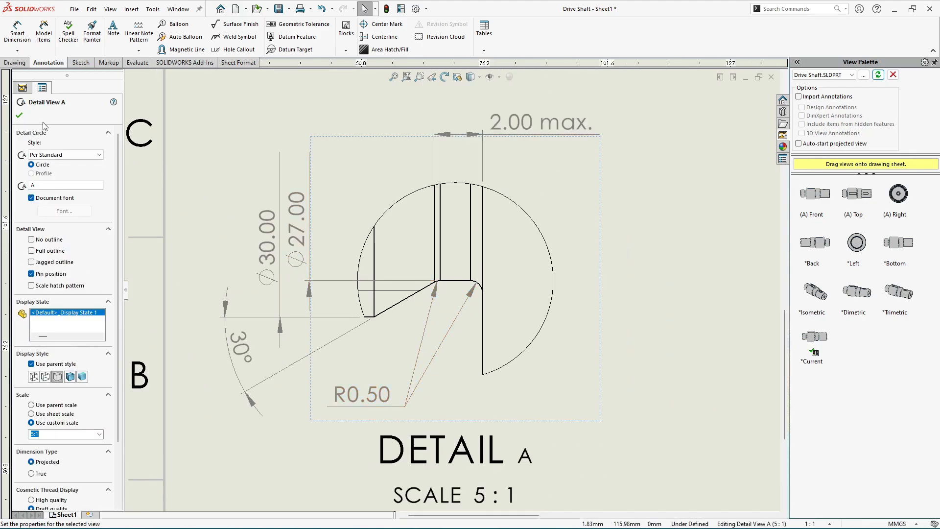
{"action": "left_click", "coordinate": [19, 115]}
{"action": "left_click", "coordinate": [654, 237]}
Move the two-leader fillet radius dimension up closer to the undercut, just below the sloped edge
{"action": "left_click_drag", "start_coordinate": [380, 382], "coordinate": [386, 345]}
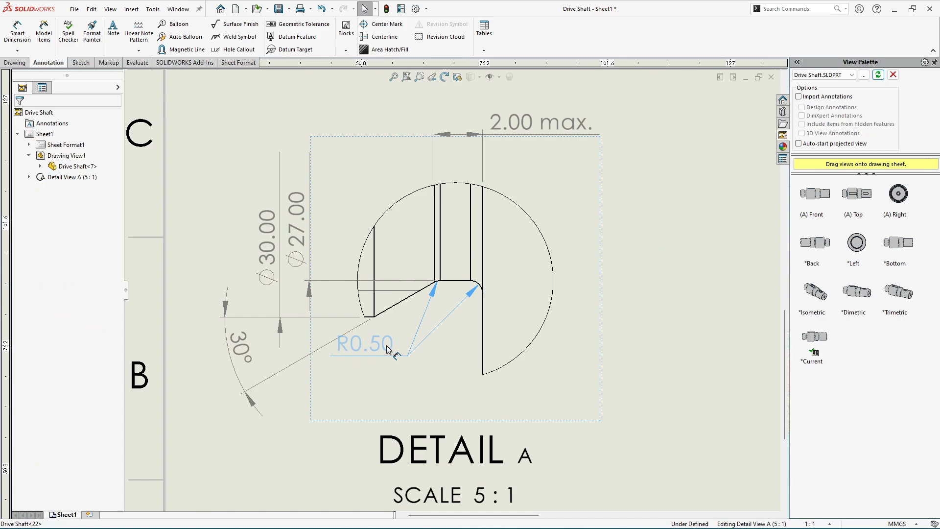
{"action": "left_click", "coordinate": [661, 356]}
{"action": "scroll", "coordinate": [391, 341], "scroll_direction": "down", "scroll_amount": 2}
{"action": "scroll", "coordinate": [495, 253], "scroll_direction": "up", "scroll_amount": 6}
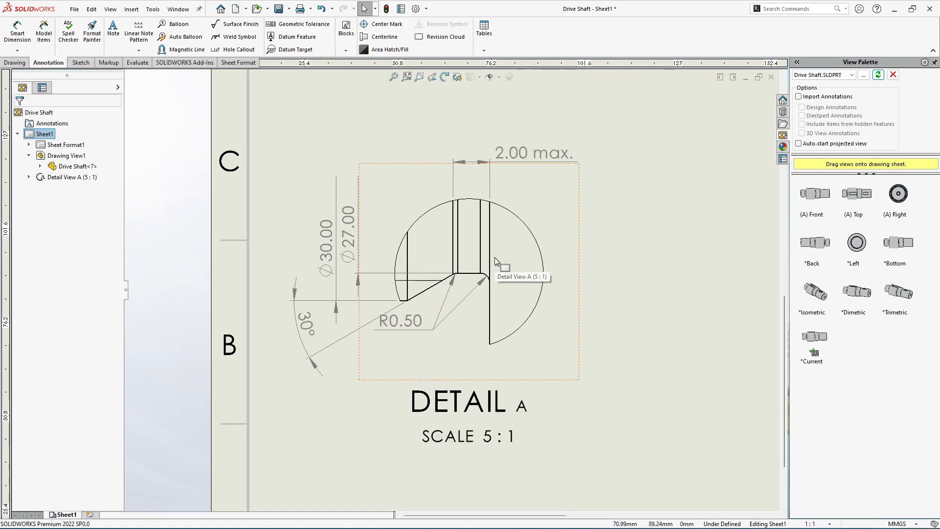
Examine the front view, especially the recess along the upper edge of the 45 mm diameter section
{"action": "middle_click_drag", "start_coordinate": [644, 261], "coordinate": [501, 336]}
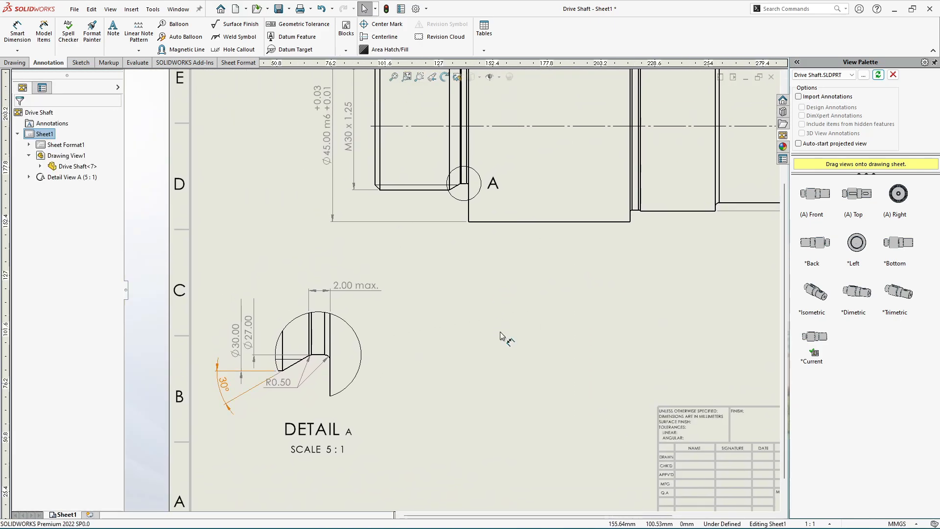
{"action": "scroll", "coordinate": [451, 289], "scroll_direction": "up", "scroll_amount": 2}
{"action": "middle_click_drag", "start_coordinate": [493, 221], "coordinate": [443, 300]}
{"action": "scroll", "coordinate": [472, 198], "scroll_direction": "down", "scroll_amount": 3}
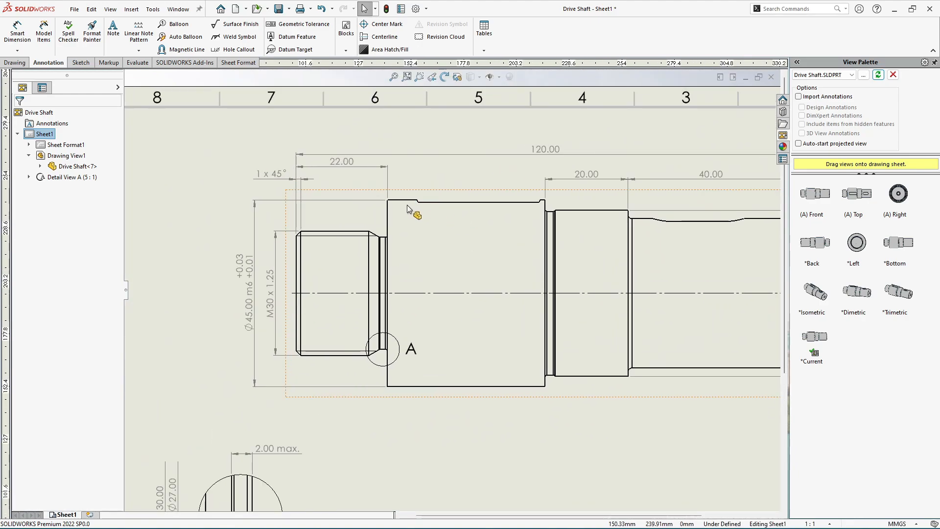
{"action": "scroll", "coordinate": [414, 201], "scroll_direction": "down", "scroll_amount": 2}
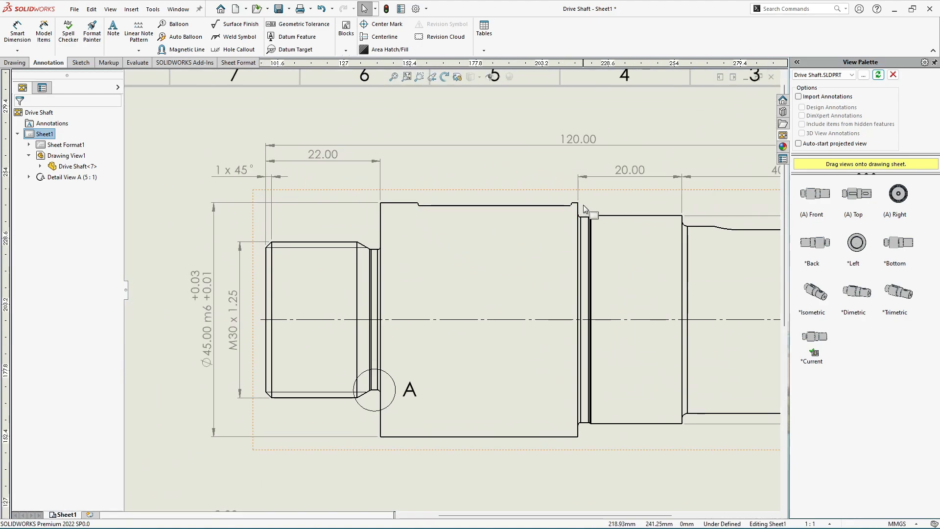
{"action": "scroll", "coordinate": [557, 217], "scroll_direction": "up", "scroll_amount": 2}
{"action": "scroll", "coordinate": [510, 280], "scroll_direction": "down", "scroll_amount": 2}
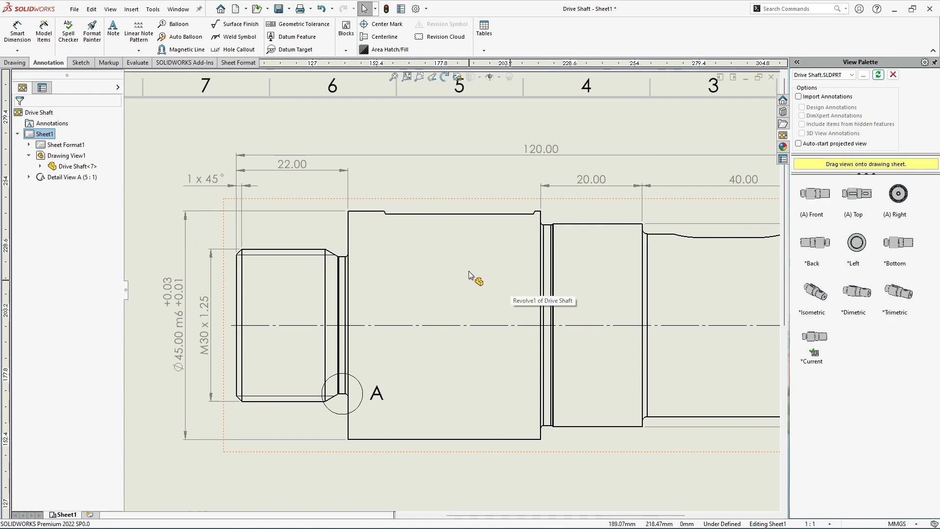
{"action": "scroll", "coordinate": [458, 284], "scroll_direction": "up", "scroll_amount": 2}
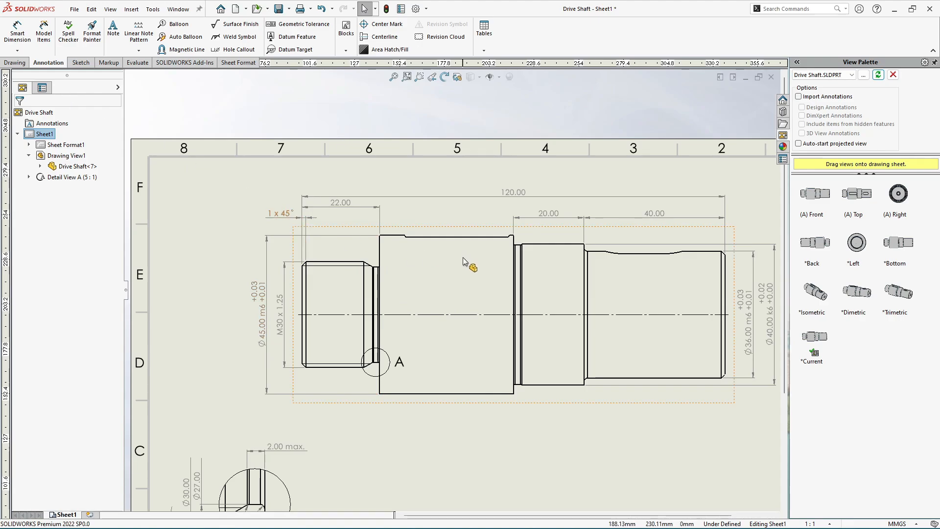
{"action": "scroll", "coordinate": [462, 258], "scroll_direction": "up", "scroll_amount": 2}
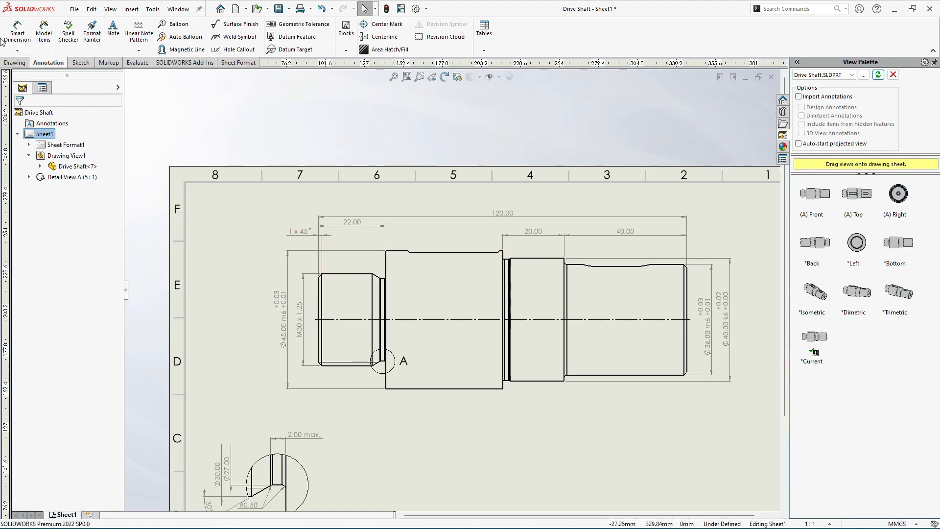
Start a broken-out section in the front view with a closed spline around the recess in the 45 mm diameter section
{"action": "left_click", "coordinate": [14, 64]}
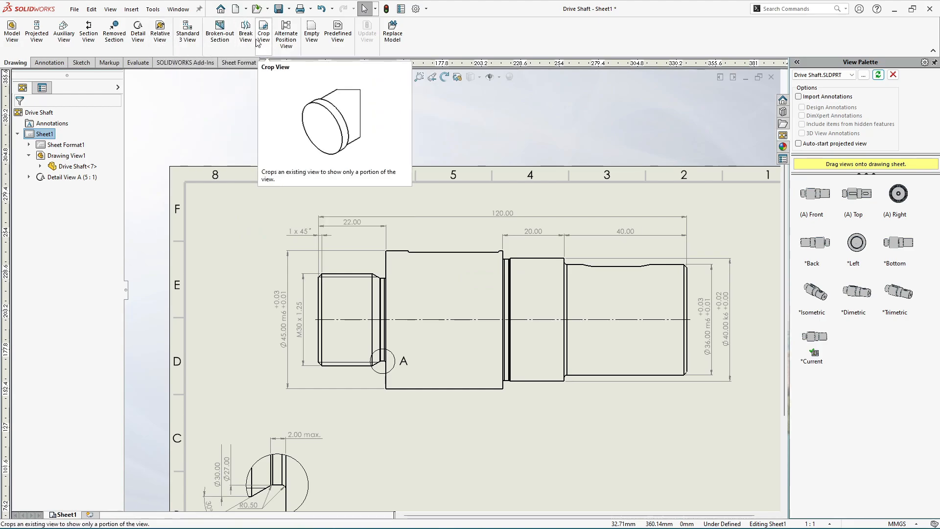
{"action": "left_click", "coordinate": [220, 34]}
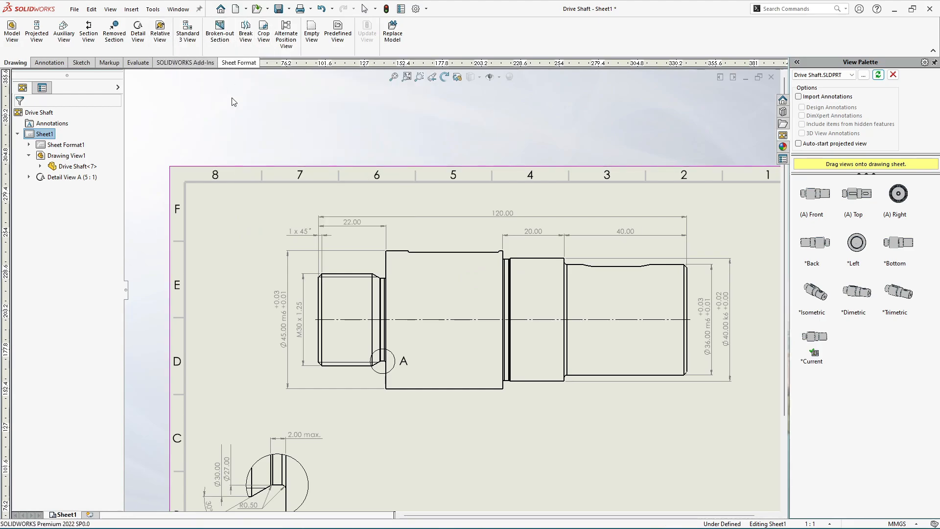
{"action": "scroll", "coordinate": [408, 259], "scroll_direction": "down", "scroll_amount": 5}
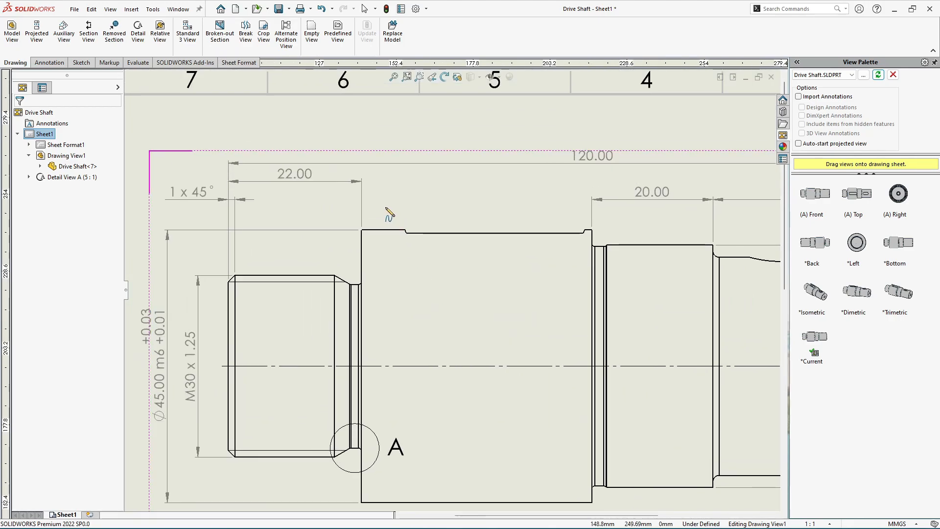
{"action": "left_click", "coordinate": [385, 208]}
{"action": "left_click", "coordinate": [393, 280]}
{"action": "left_click", "coordinate": [525, 344]}
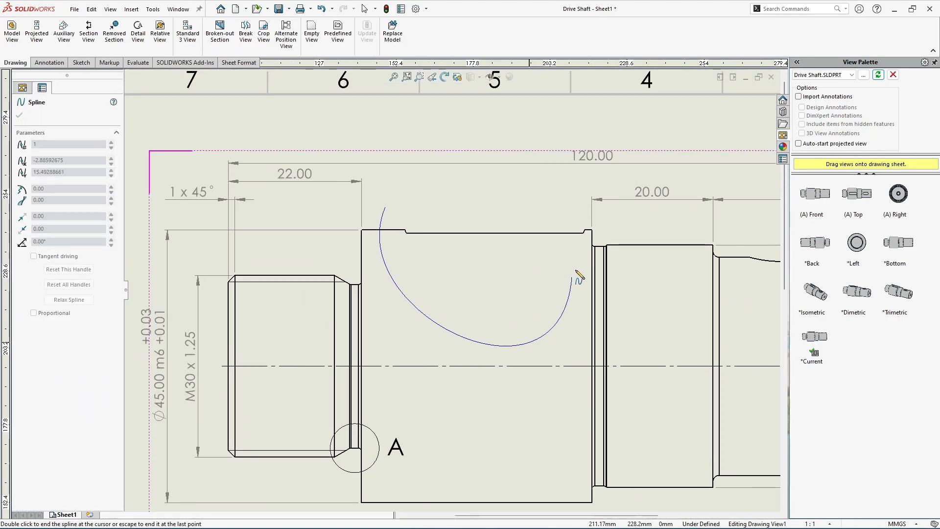
{"action": "left_click", "coordinate": [591, 229]}
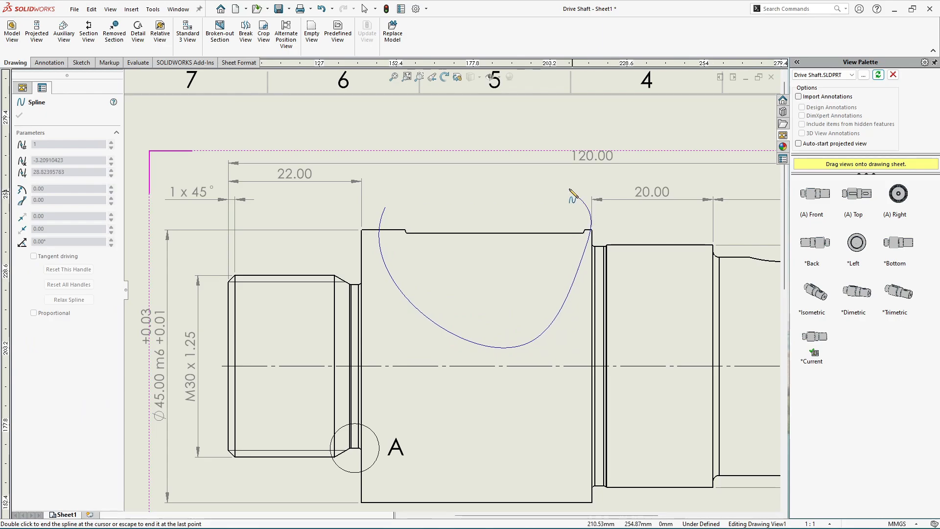
{"action": "left_click", "coordinate": [385, 207]}
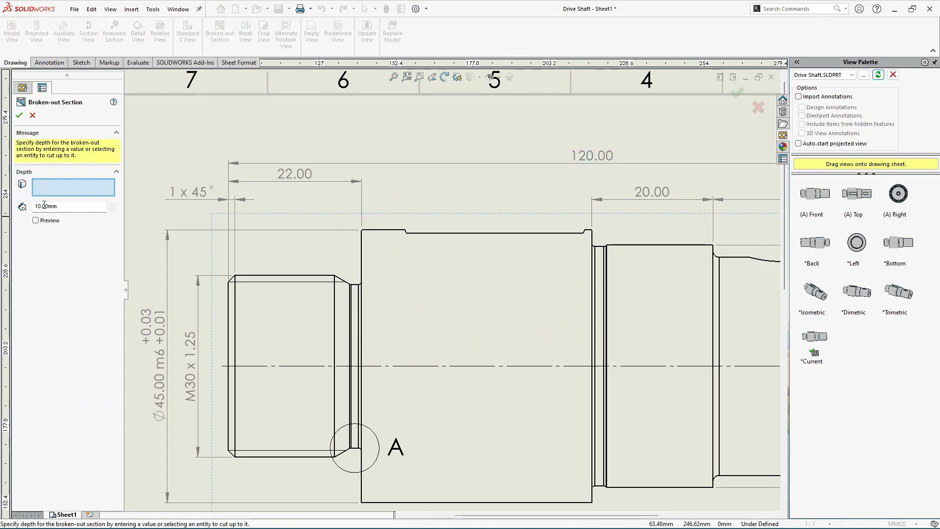
Set the broken-out section depth to 22.5 mm, half of the 45 mm diameter, and create the section
{"action": "scroll", "coordinate": [228, 210], "scroll_direction": "up", "scroll_amount": 2}
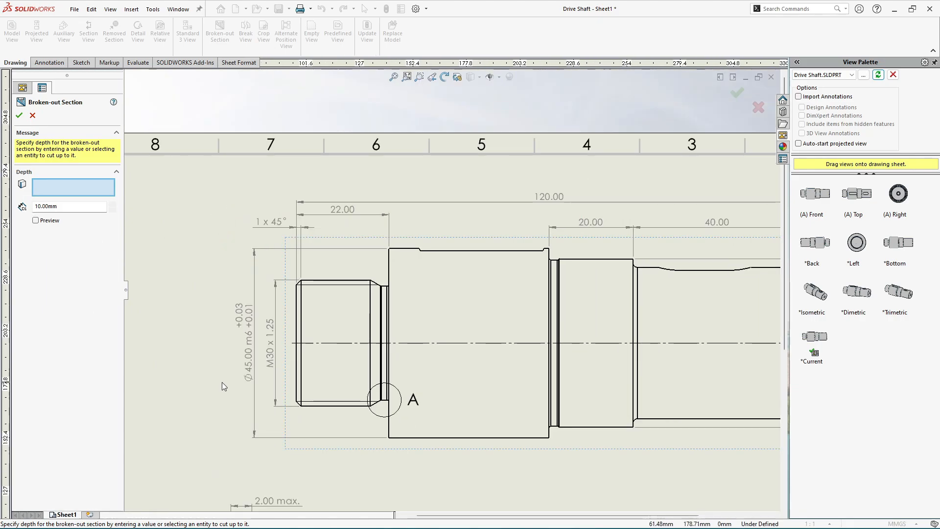
{"action": "scroll", "coordinate": [221, 381], "scroll_direction": "down", "scroll_amount": 2}
{"action": "scroll", "coordinate": [325, 343], "scroll_direction": "down", "scroll_amount": 2}
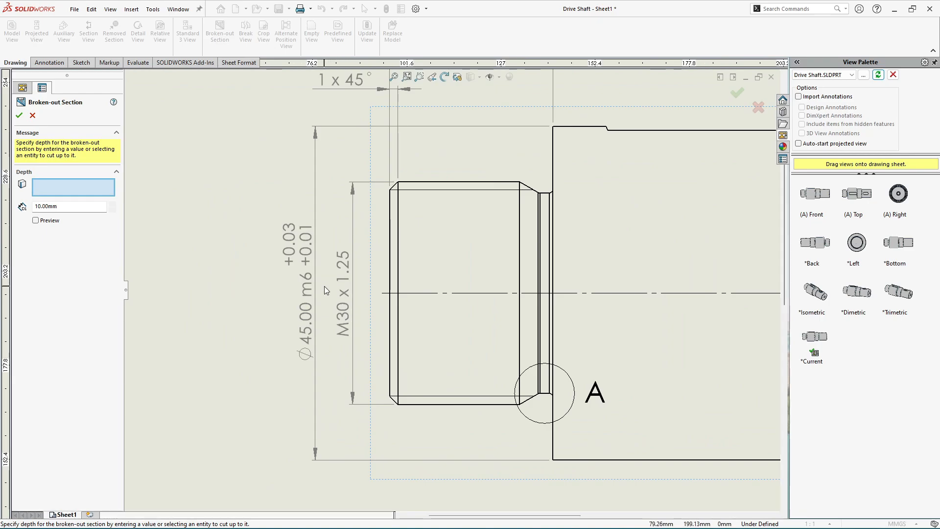
{"action": "scroll", "coordinate": [386, 322], "scroll_direction": "up", "scroll_amount": 2}
{"action": "scroll", "coordinate": [385, 321], "scroll_direction": "down", "scroll_amount": 2}
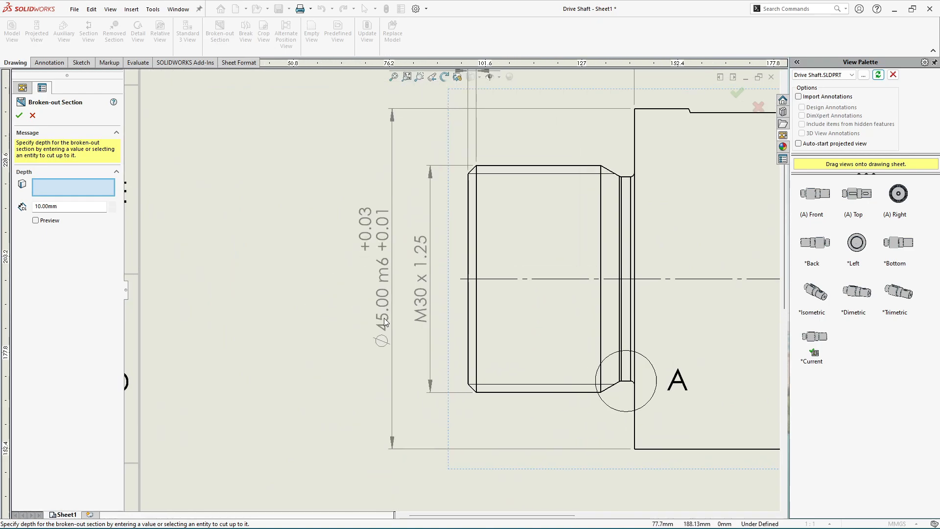
{"action": "scroll", "coordinate": [384, 318], "scroll_direction": "up", "scroll_amount": 5}
{"action": "scroll", "coordinate": [644, 291], "scroll_direction": "down", "scroll_amount": 2}
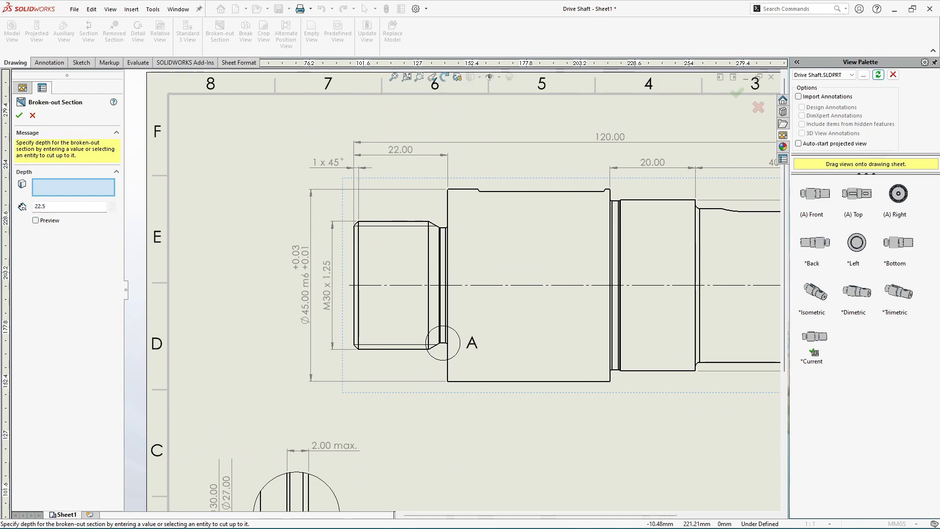
{"action": "left_click", "coordinate": [19, 116]}
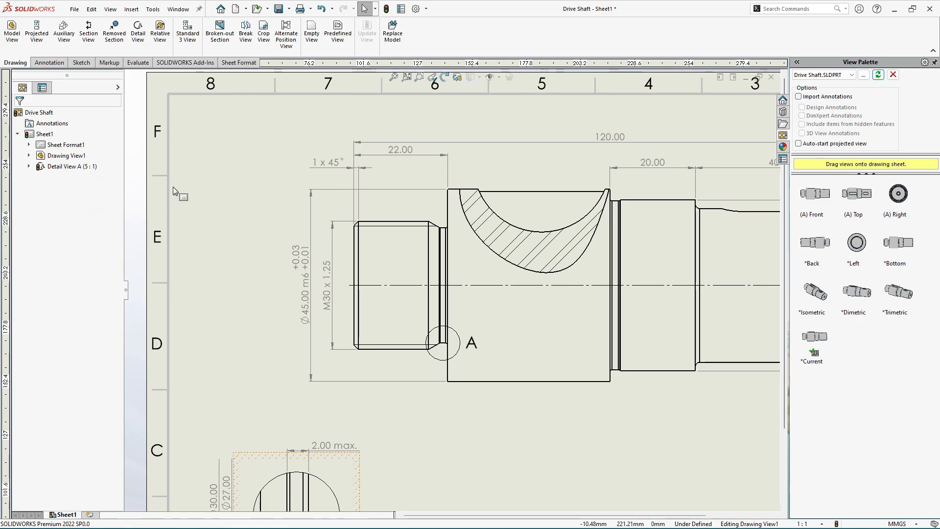
Rebuild the drawing to update its views with the new broken-out section
{"action": "scroll", "coordinate": [520, 240], "scroll_direction": "up", "scroll_amount": 4}
{"action": "scroll", "coordinate": [520, 240], "scroll_direction": "down", "scroll_amount": 4}
{"action": "scroll", "coordinate": [520, 240], "scroll_direction": "down", "scroll_amount": 1}
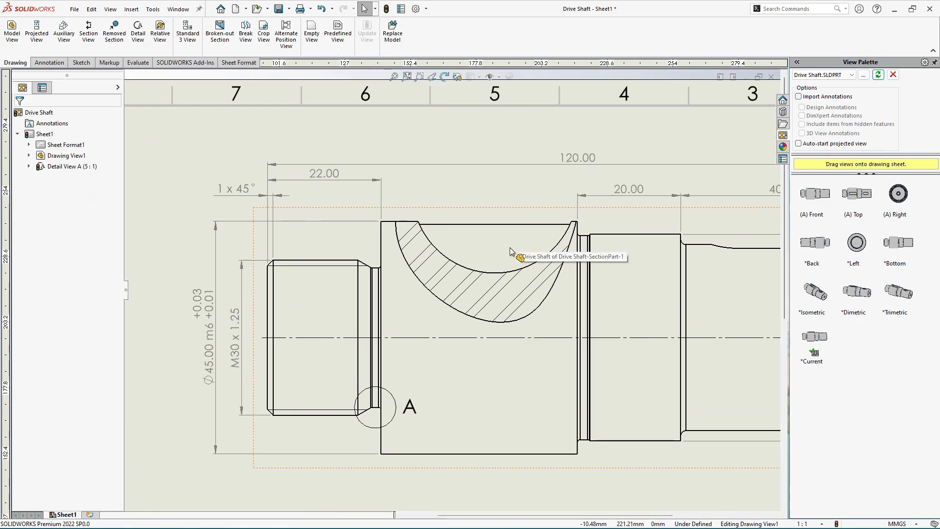
{"action": "scroll", "coordinate": [509, 248], "scroll_direction": "up", "scroll_amount": 2}
{"action": "middle_click_drag", "start_coordinate": [497, 189], "coordinate": [439, 192]}
{"action": "scroll", "coordinate": [432, 288], "scroll_direction": "down", "scroll_amount": 1}
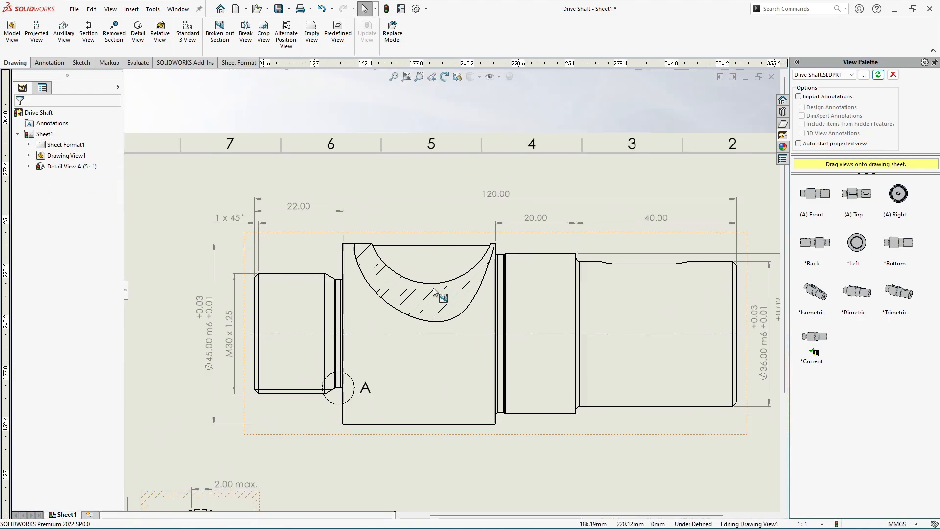
{"action": "scroll", "coordinate": [434, 291], "scroll_direction": "down", "scroll_amount": 1}
{"action": "left_click", "coordinate": [382, 164]}
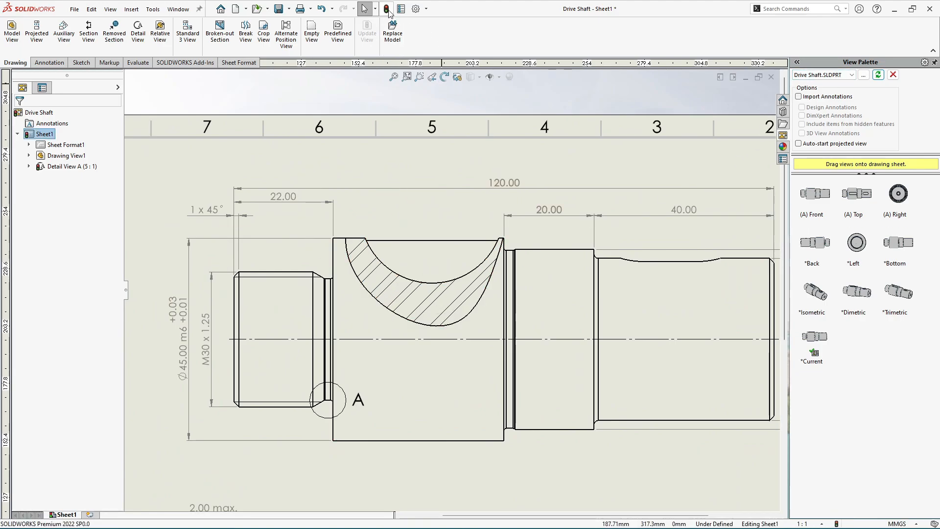
{"action": "left_click", "coordinate": [387, 9]}
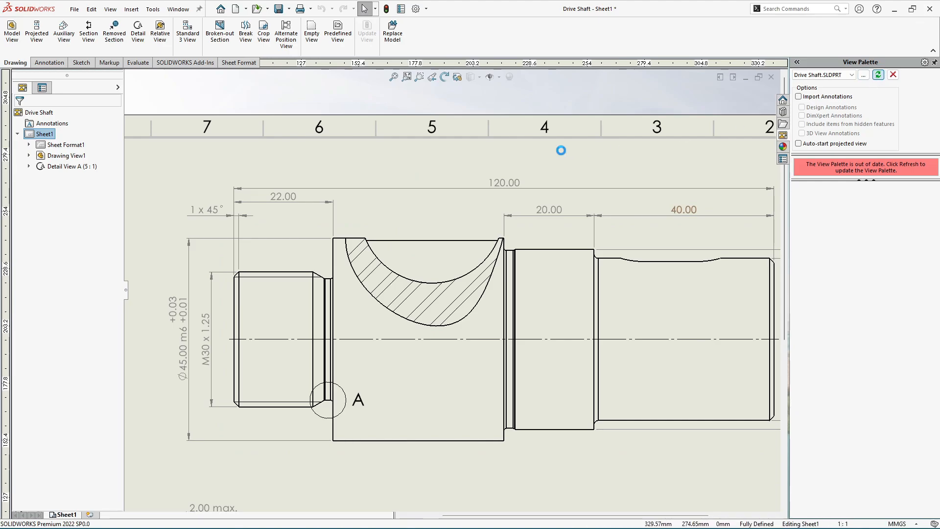
{"action": "key", "text": "f"}
{"action": "scroll", "coordinate": [439, 173], "scroll_direction": "down", "scroll_amount": 4}
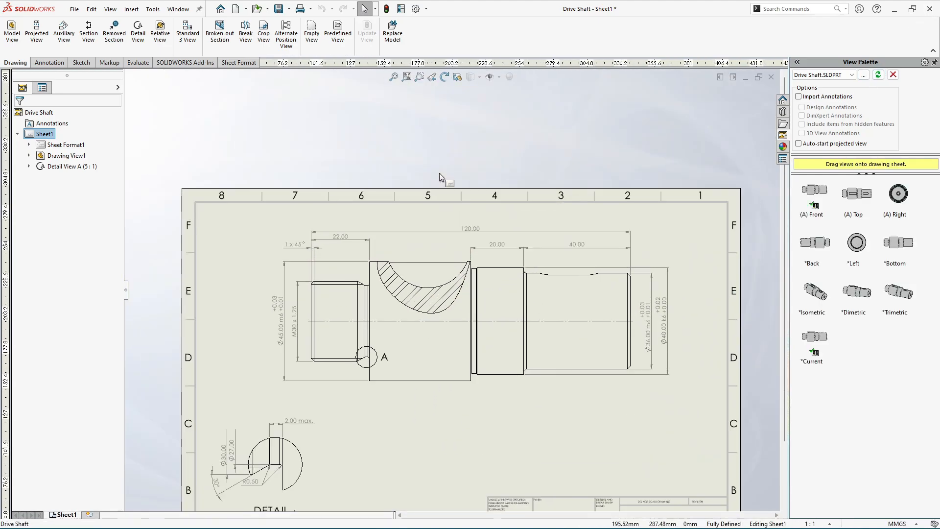
Insert a center mark on the curved recess edge exposed by the broken-out section
{"action": "left_click", "coordinate": [49, 63]}
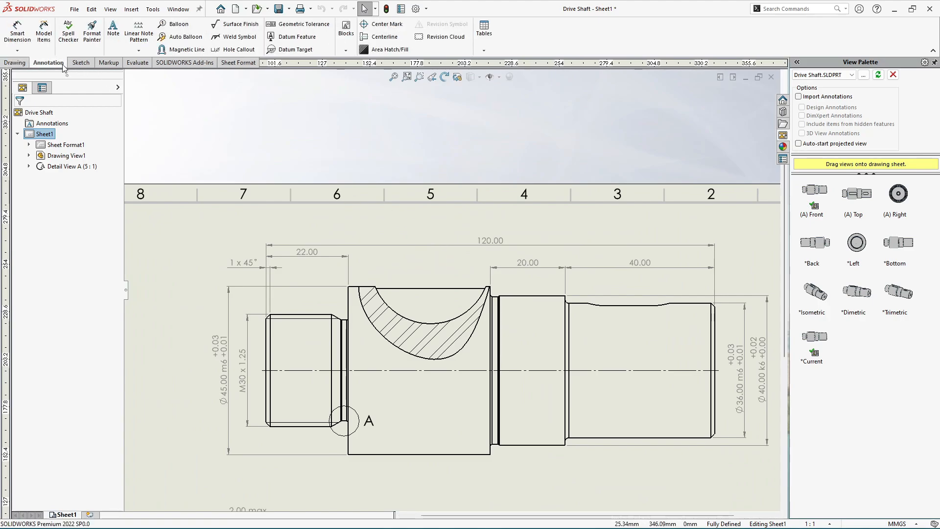
{"action": "left_click", "coordinate": [383, 24]}
{"action": "scroll", "coordinate": [377, 246], "scroll_direction": "down", "scroll_amount": 2}
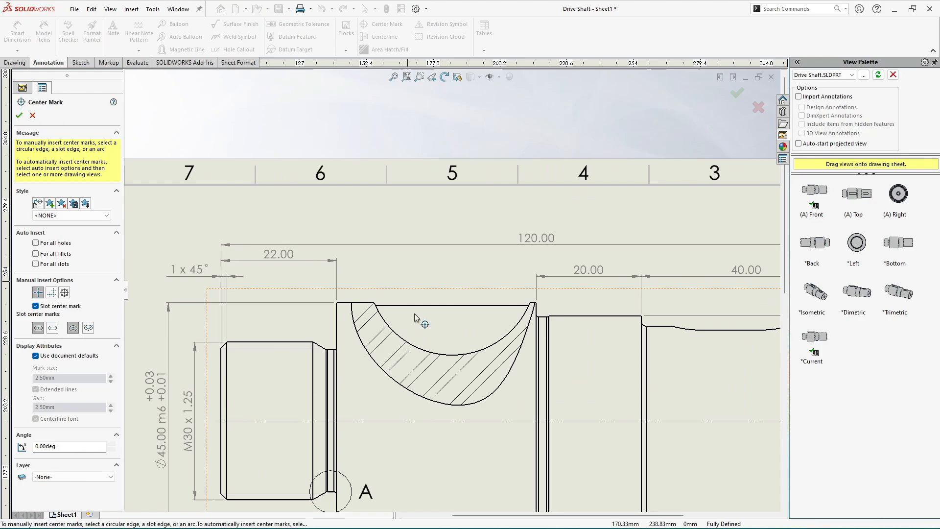
{"action": "left_click", "coordinate": [443, 355]}
{"action": "scroll", "coordinate": [443, 357], "scroll_direction": "up", "scroll_amount": 5}
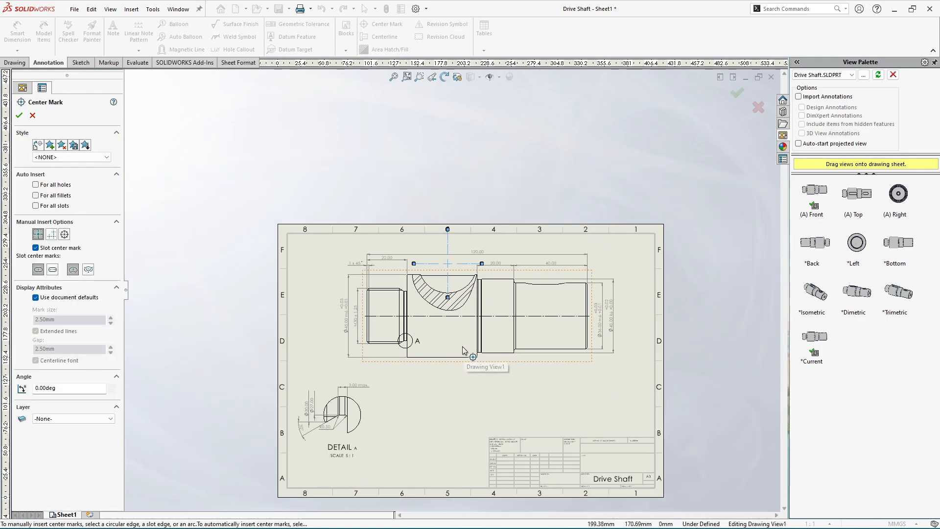
Override the document defaults for the recess arc's center mark, turn off its extended lines, and accept it
{"action": "scroll", "coordinate": [464, 285], "scroll_direction": "down", "scroll_amount": 2}
{"action": "scroll", "coordinate": [464, 285], "scroll_direction": "down", "scroll_amount": 1}
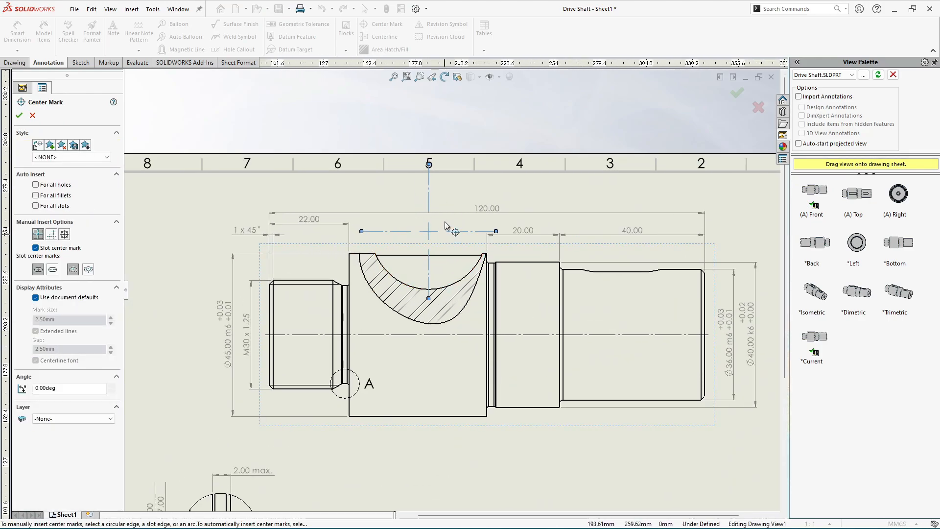
{"action": "scroll", "coordinate": [439, 193], "scroll_direction": "down", "scroll_amount": 1}
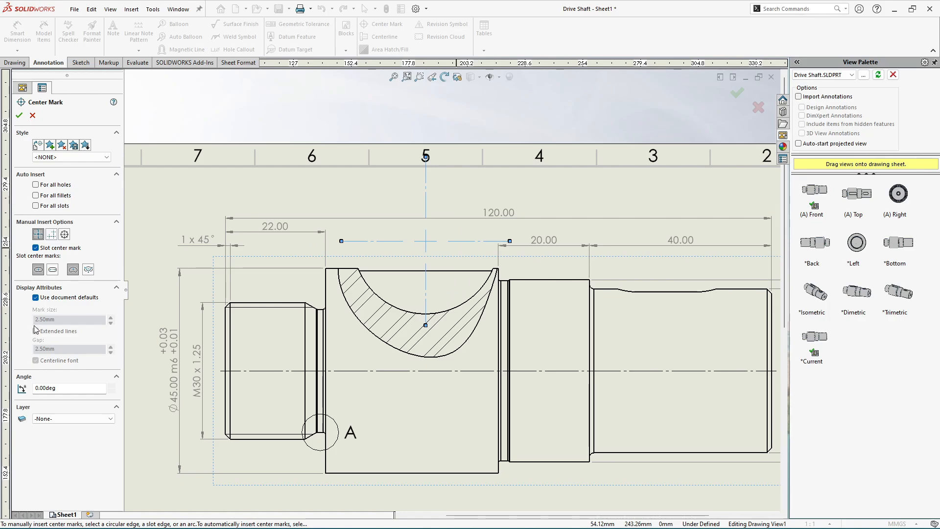
{"action": "left_click", "coordinate": [35, 297]}
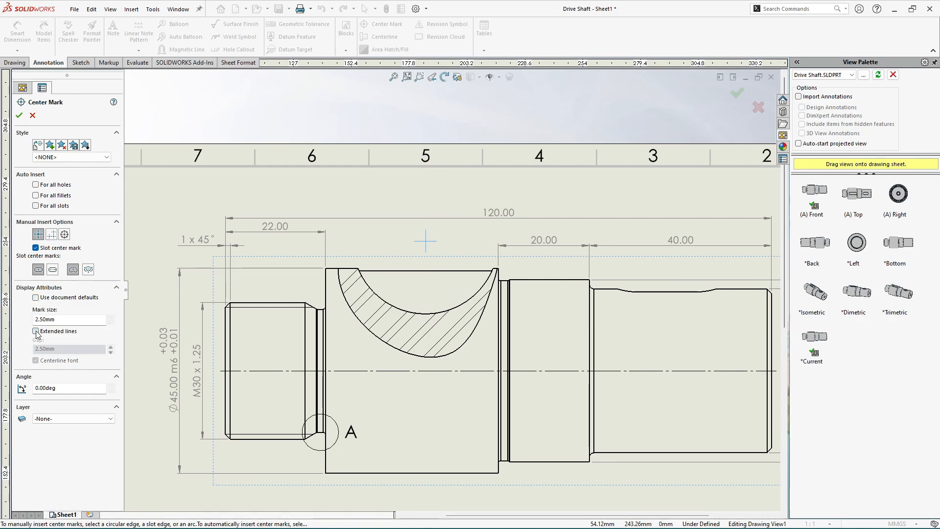
{"action": "left_click", "coordinate": [20, 115]}
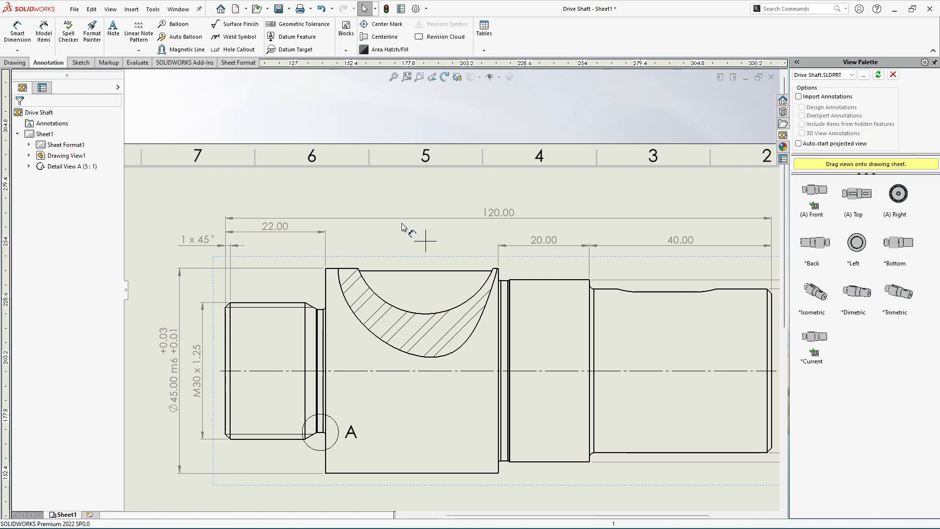
Dimension the horizontal distance from the left shoulder of the 45 mm diameter section to the recess's center mark, in line with the thread-length dimension
{"action": "scroll", "coordinate": [401, 226], "scroll_direction": "down", "scroll_amount": 2}
{"action": "scroll", "coordinate": [362, 225], "scroll_direction": "up", "scroll_amount": 1}
{"action": "scroll", "coordinate": [357, 309], "scroll_direction": "down", "scroll_amount": 2}
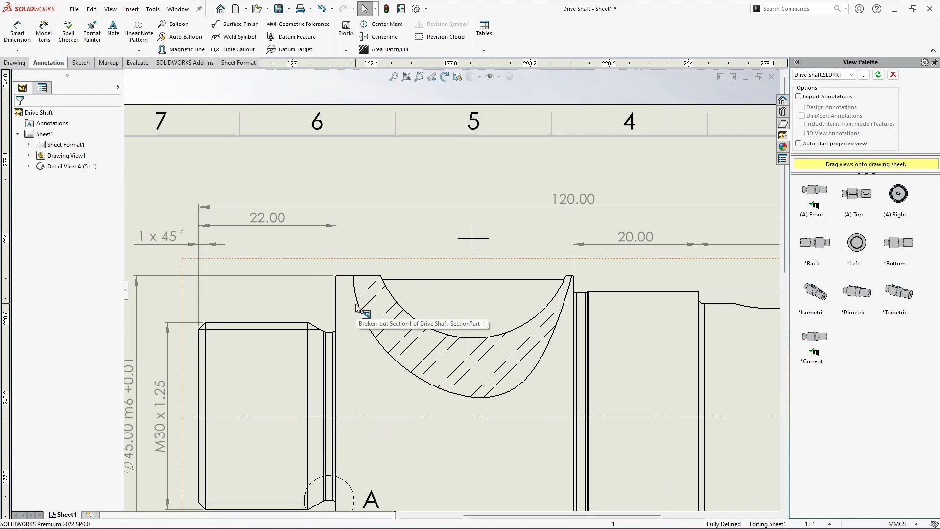
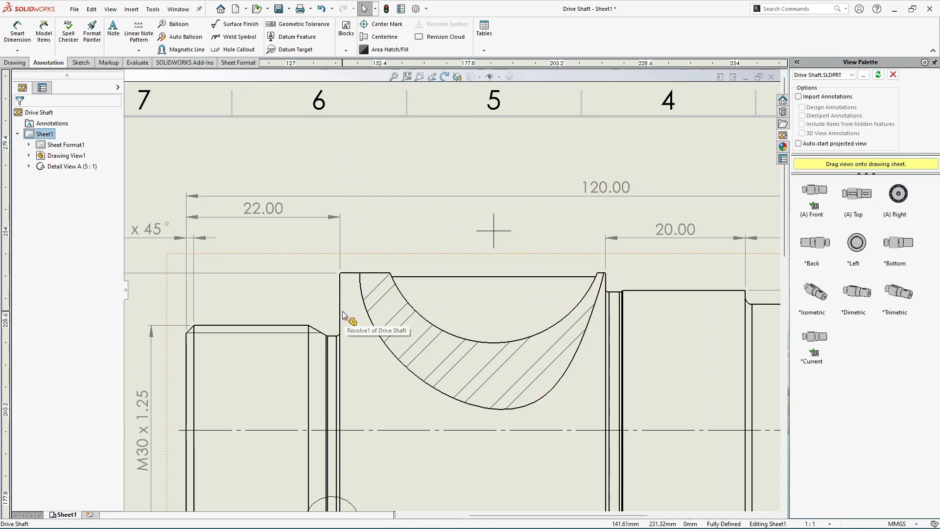
{"action": "scroll", "coordinate": [309, 261], "scroll_direction": "up", "scroll_amount": 2}
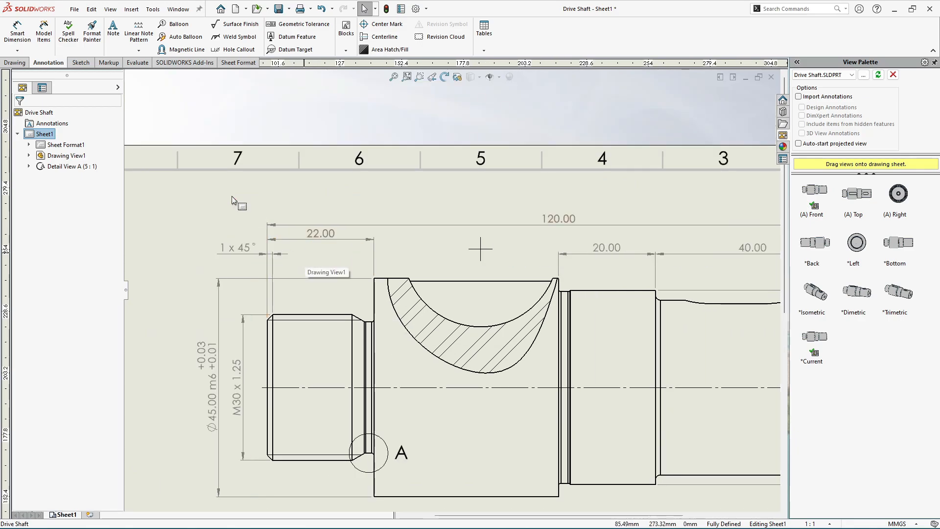
{"action": "left_click", "coordinate": [17, 30]}
{"action": "scroll", "coordinate": [352, 310], "scroll_direction": "down", "scroll_amount": 1}
{"action": "left_click", "coordinate": [384, 311]}
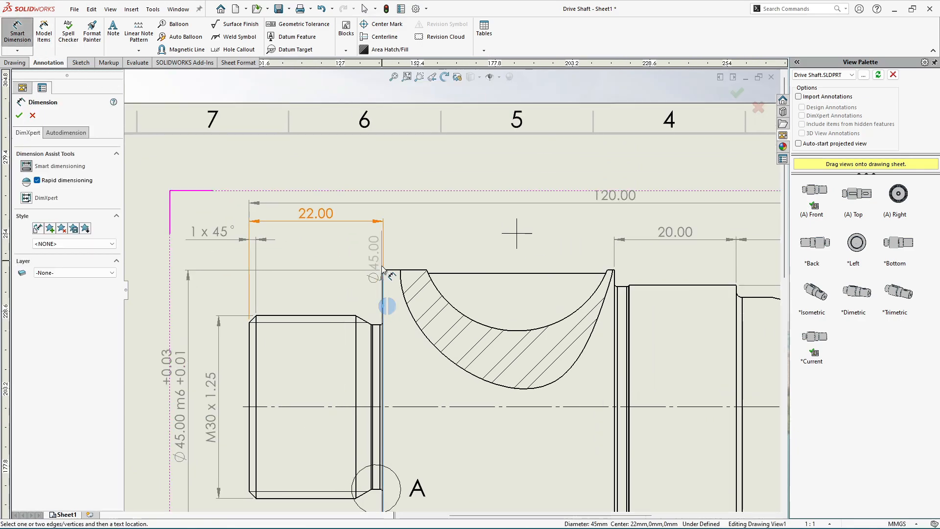
{"action": "scroll", "coordinate": [384, 314], "scroll_direction": "down", "scroll_amount": 2}
{"action": "left_click", "coordinate": [572, 241]}
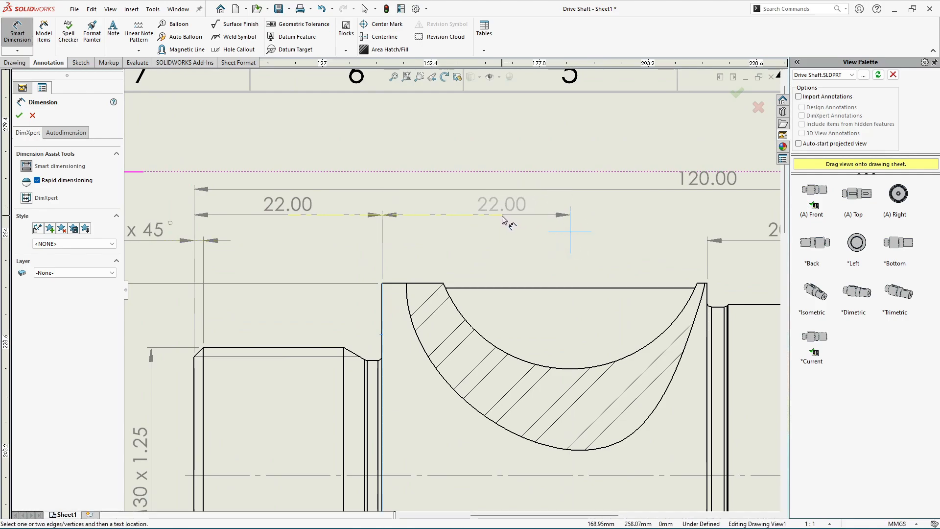
{"action": "left_click", "coordinate": [443, 218]}
{"action": "scroll", "coordinate": [558, 264], "scroll_direction": "up", "scroll_amount": 2}
{"action": "scroll", "coordinate": [488, 273], "scroll_direction": "down", "scroll_amount": 3}
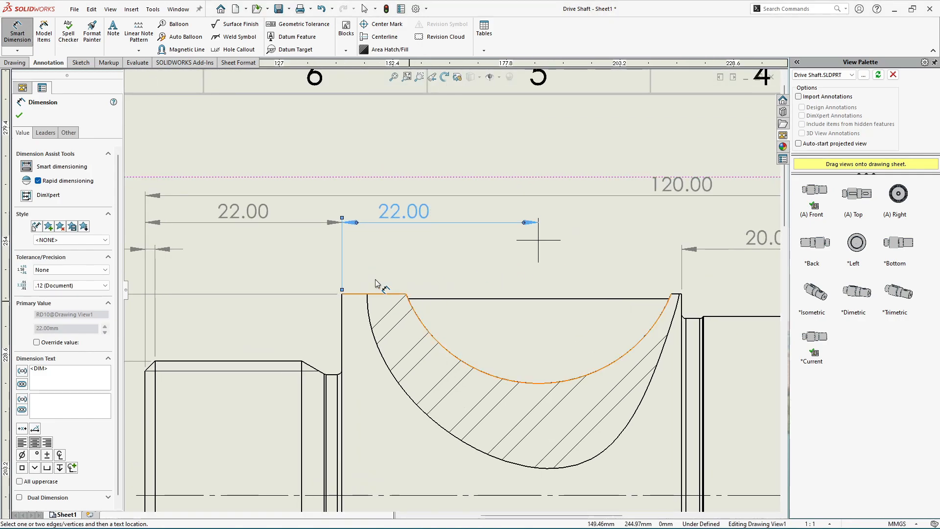
{"action": "left_click", "coordinate": [19, 116]}
{"action": "scroll", "coordinate": [316, 175], "scroll_direction": "up", "scroll_amount": 3}
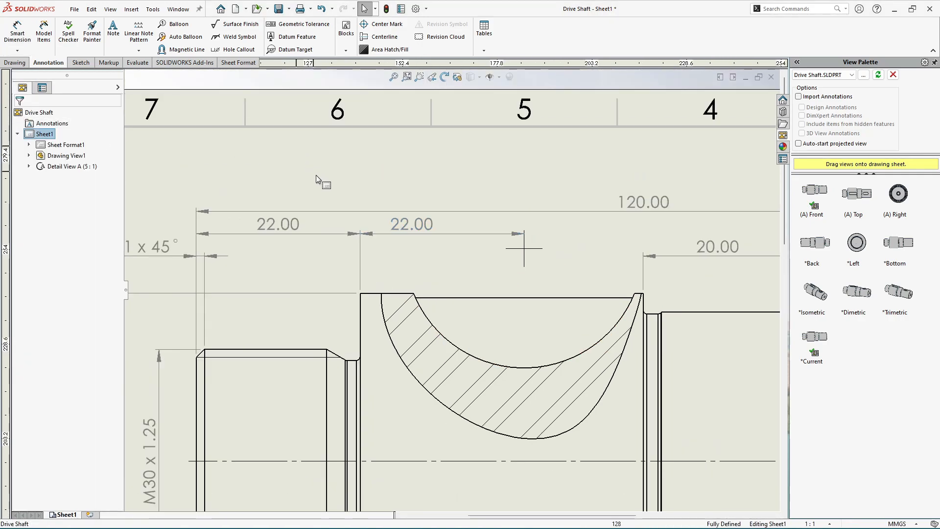
Add a radius dimension to the recess arc in the broken-out section, placed near the center mark
{"action": "scroll", "coordinate": [450, 301], "scroll_direction": "down", "scroll_amount": 2}
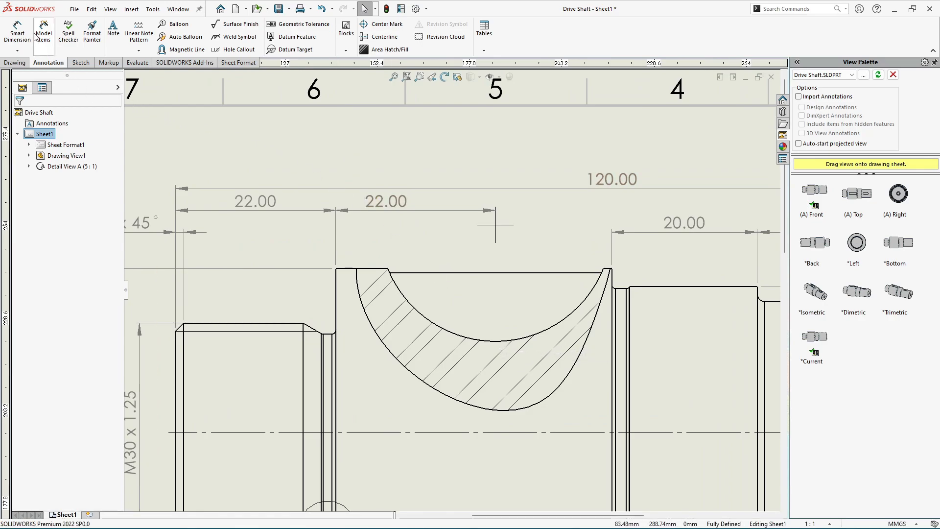
{"action": "left_click", "coordinate": [19, 31]}
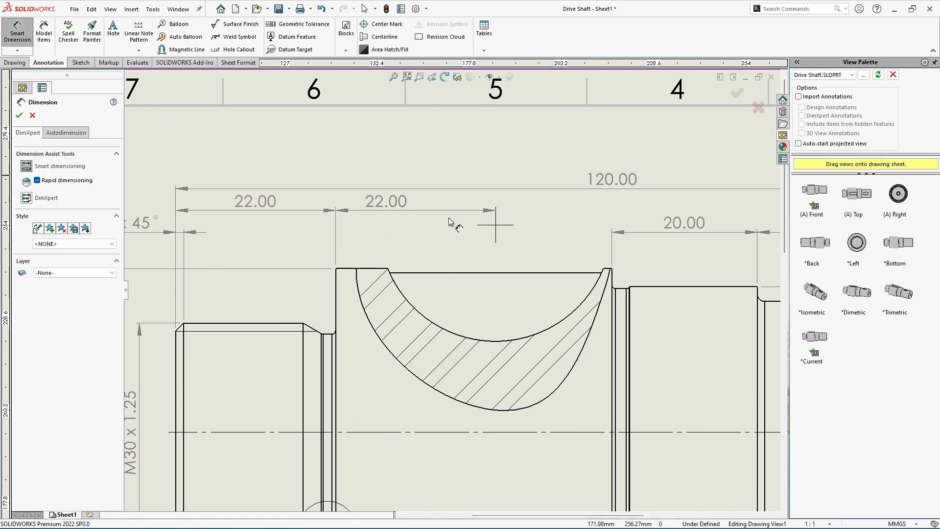
{"action": "left_click", "coordinate": [460, 338]}
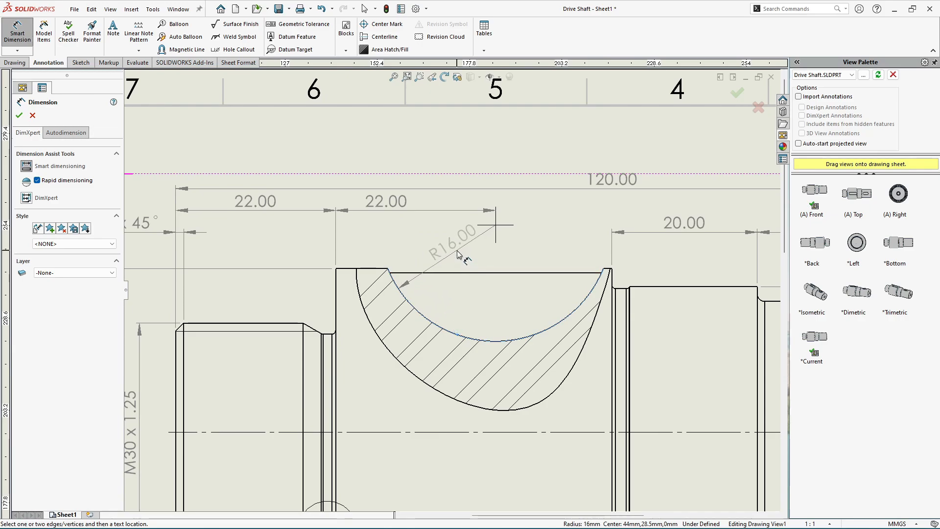
{"action": "left_click", "coordinate": [449, 254]}
{"action": "scroll", "coordinate": [451, 255], "scroll_direction": "up", "scroll_amount": 2}
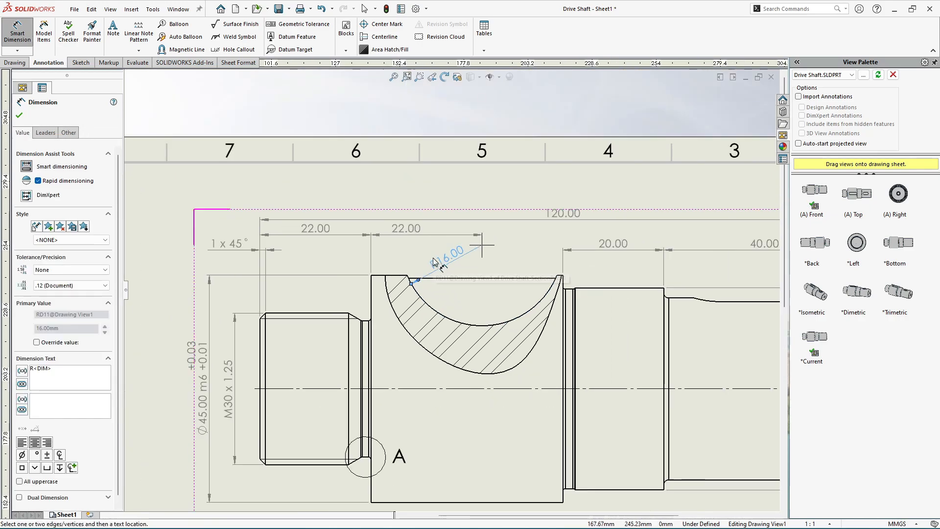
{"action": "scroll", "coordinate": [482, 334], "scroll_direction": "down", "scroll_amount": 1}
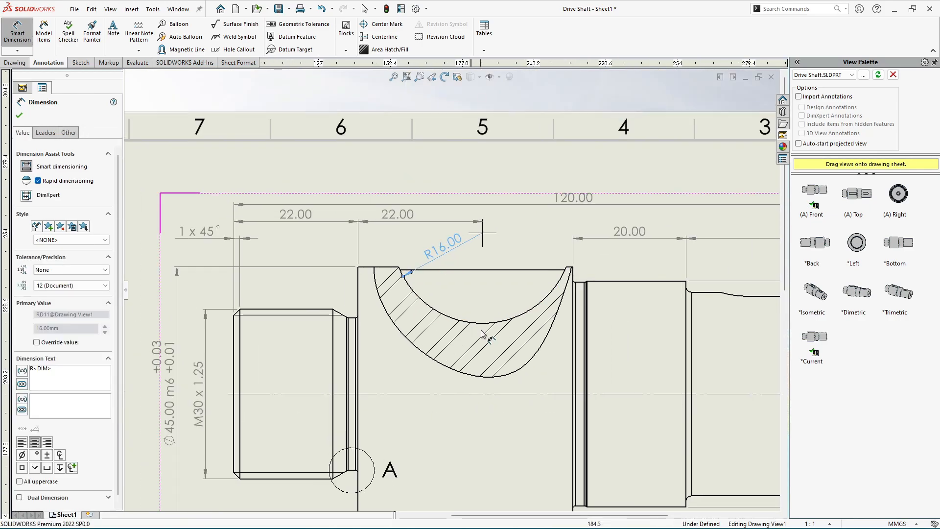
{"action": "left_click", "coordinate": [20, 116]}
{"action": "scroll", "coordinate": [495, 345], "scroll_direction": "up", "scroll_amount": 1}
{"action": "scroll", "coordinate": [446, 271], "scroll_direction": "down", "scroll_amount": 2}
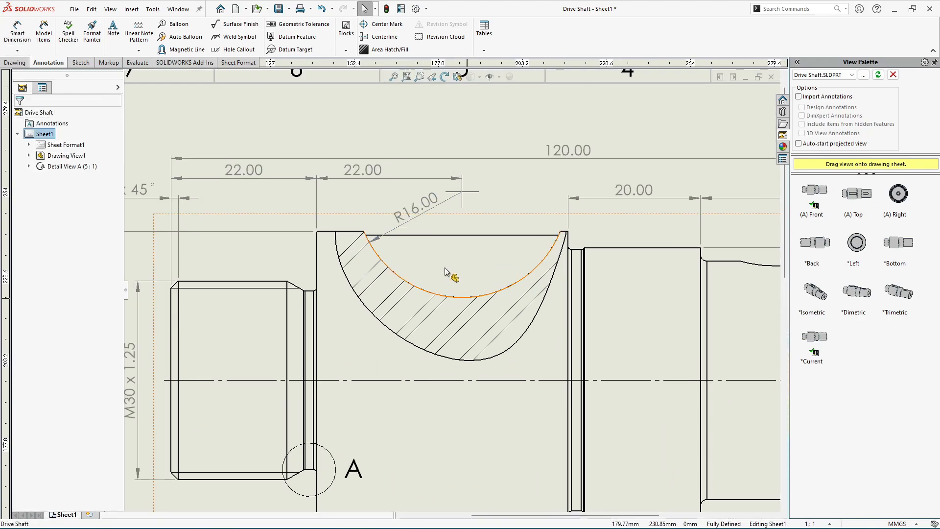
{"action": "scroll", "coordinate": [445, 272], "scroll_direction": "up", "scroll_amount": 4}
{"action": "scroll", "coordinate": [461, 391], "scroll_direction": "down", "scroll_amount": 1}
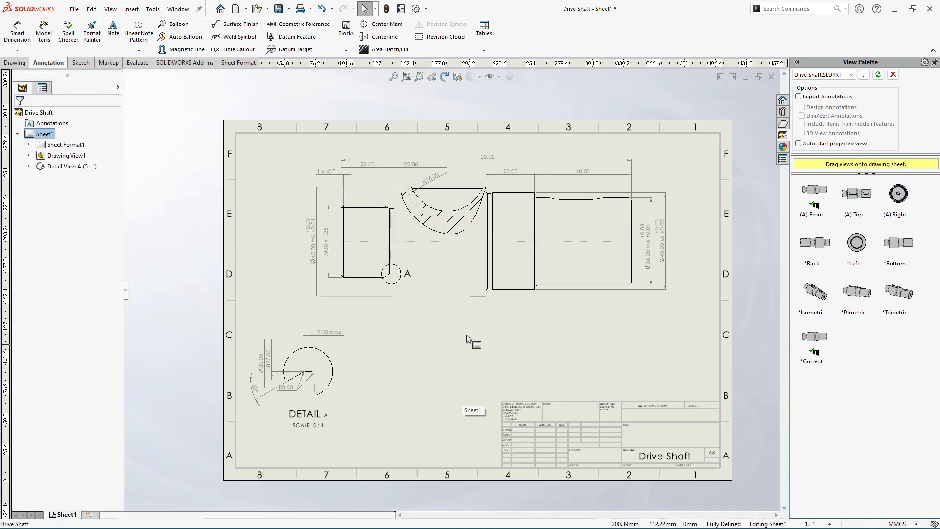
{"action": "scroll", "coordinate": [455, 206], "scroll_direction": "down", "scroll_amount": 2}
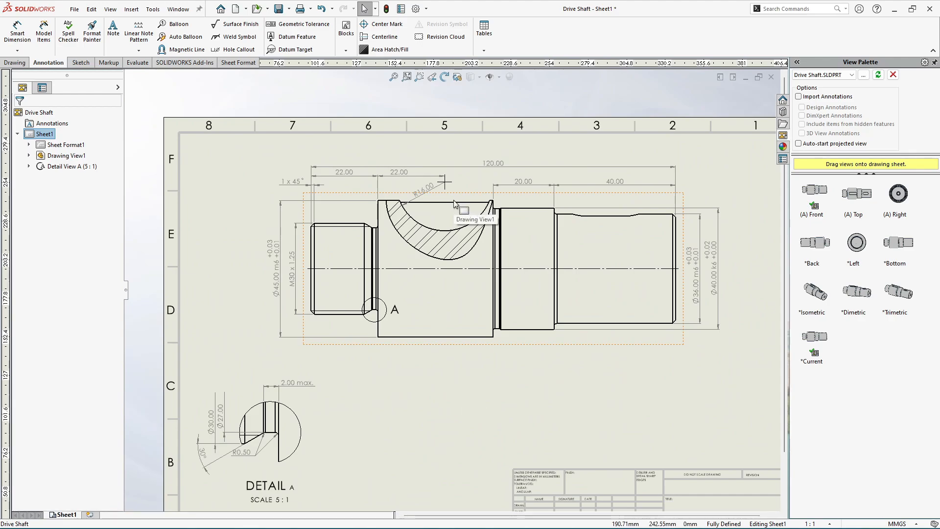
{"action": "scroll", "coordinate": [455, 203], "scroll_direction": "down", "scroll_amount": 1}
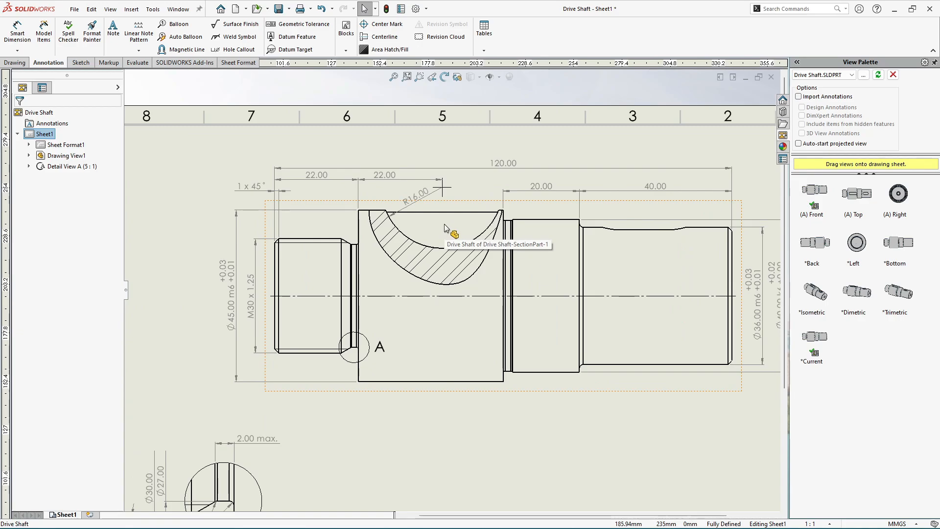
{"action": "scroll", "coordinate": [445, 224], "scroll_direction": "up", "scroll_amount": 1}
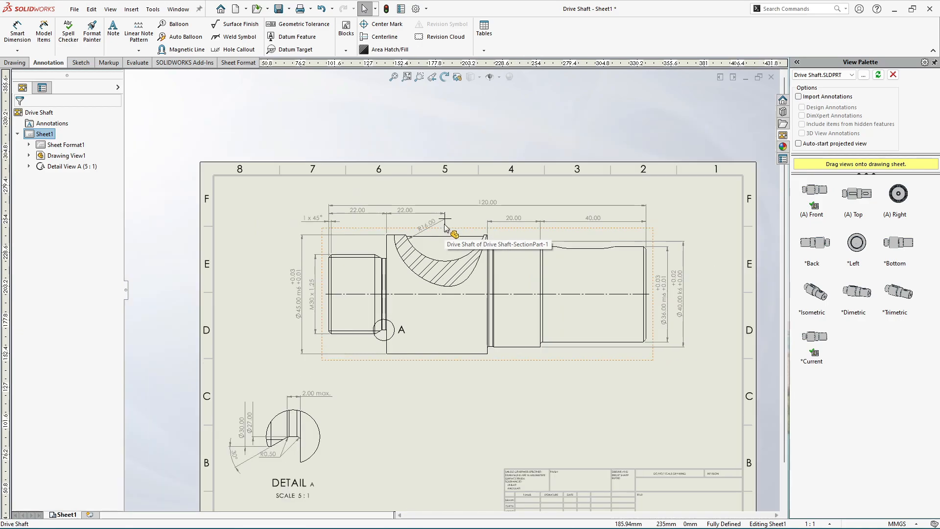
{"action": "scroll", "coordinate": [457, 340], "scroll_direction": "down", "scroll_amount": 1}
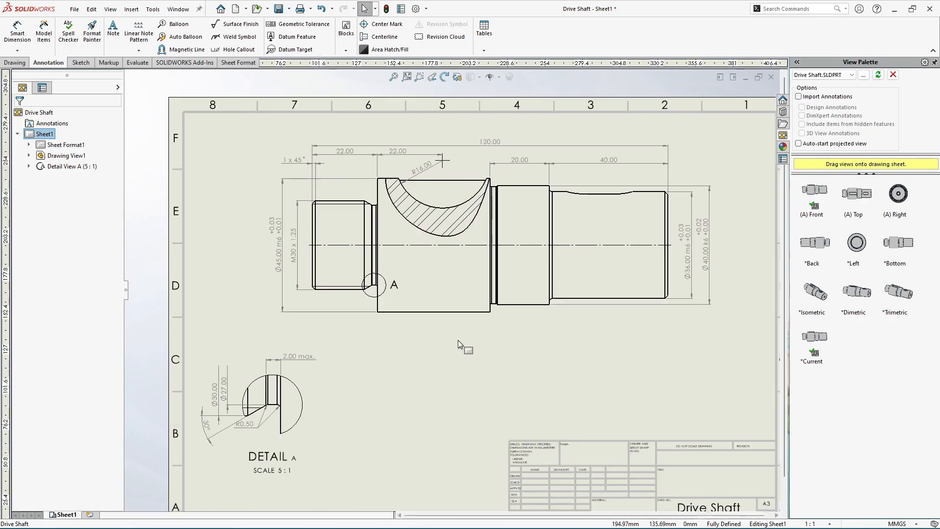
Create a vertical section view through the recess's center in the front view and place it to the right of that view
{"action": "left_click", "coordinate": [14, 62]}
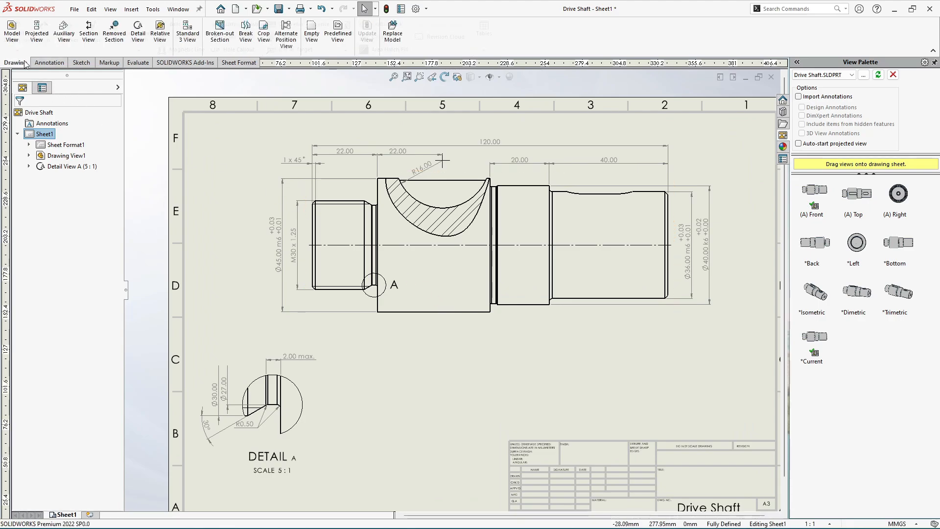
{"action": "left_click", "coordinate": [88, 30]}
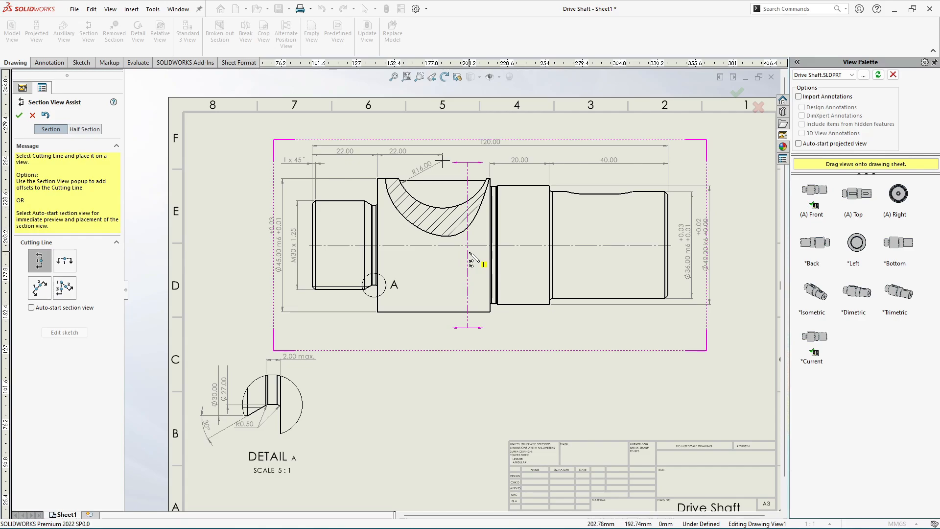
{"action": "left_click", "coordinate": [443, 209]}
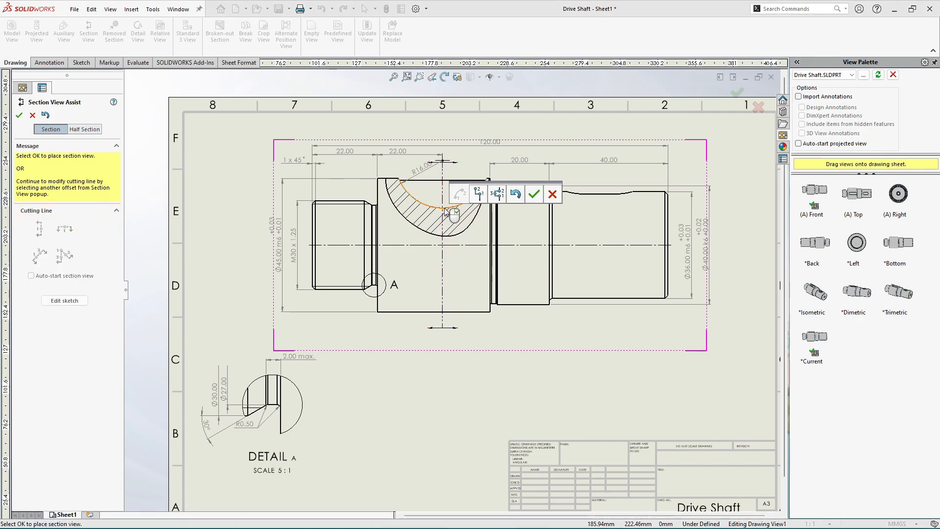
{"action": "left_click", "coordinate": [533, 191]}
{"action": "scroll", "coordinate": [452, 290], "scroll_direction": "up", "scroll_amount": 3}
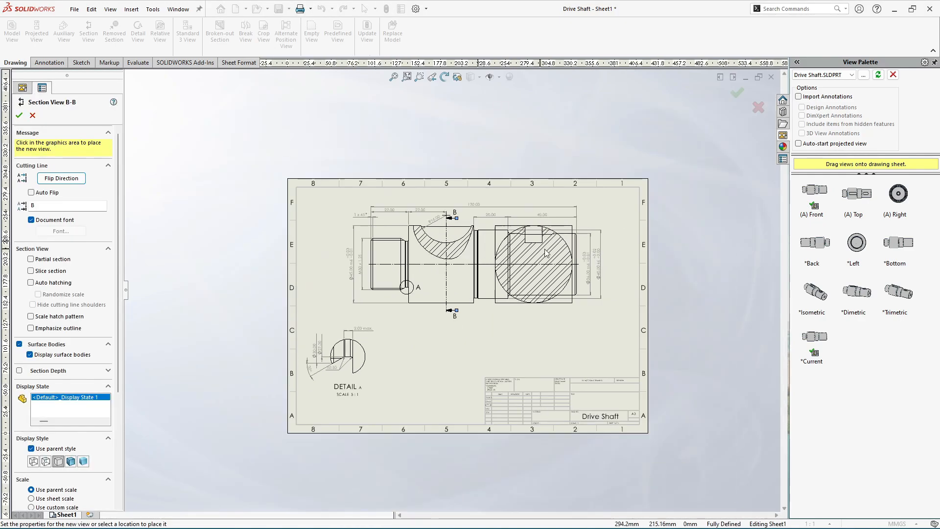
{"action": "left_click", "coordinate": [676, 257]}
{"action": "scroll", "coordinate": [677, 258], "scroll_direction": "up", "scroll_amount": 3}
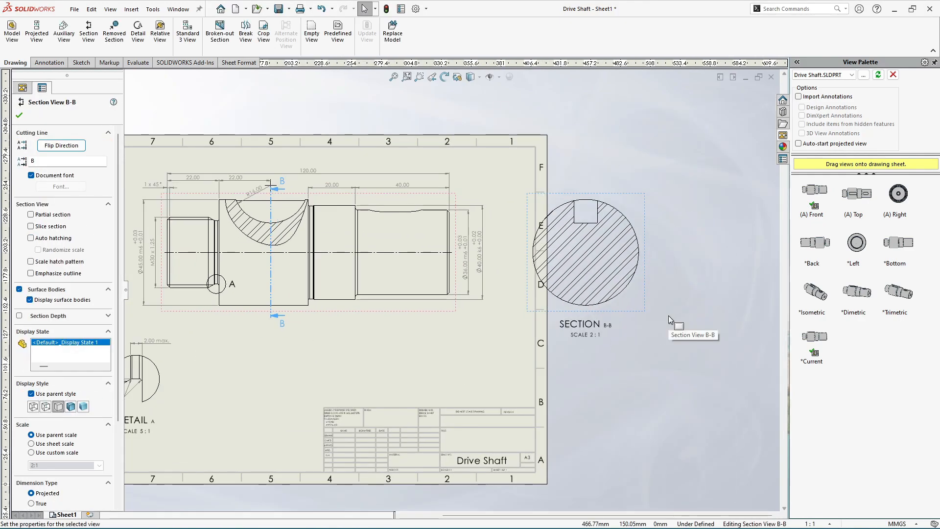
{"action": "scroll", "coordinate": [668, 315], "scroll_direction": "down", "scroll_amount": 2}
{"action": "left_click", "coordinate": [555, 324]}
{"action": "middle_click_drag", "start_coordinate": [336, 332], "coordinate": [468, 320], "text": "ctrl"}
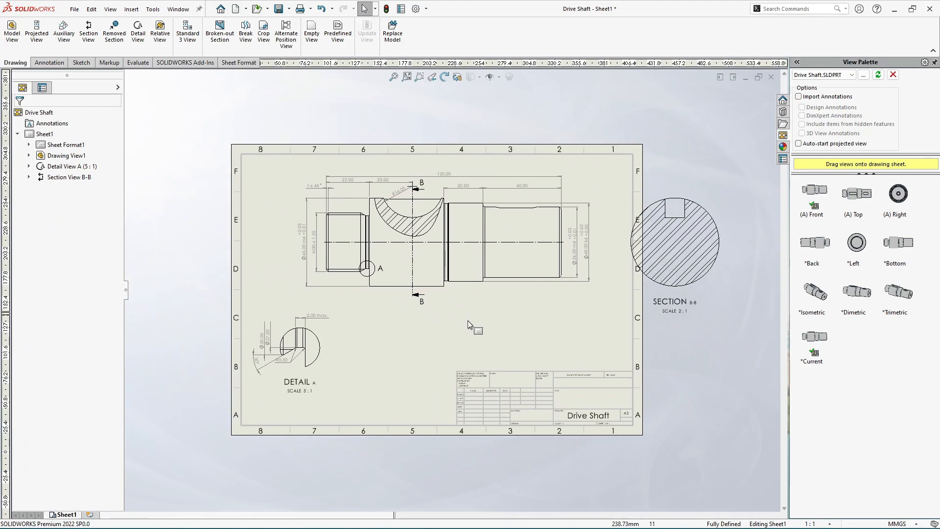
{"action": "left_click", "coordinate": [713, 289]}
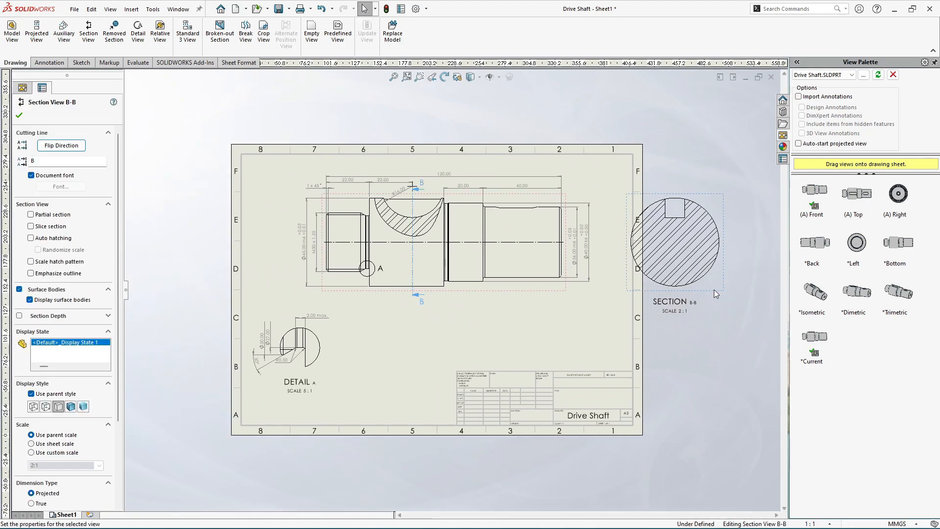
{"action": "right_click", "coordinate": [714, 289]}
{"action": "mouse_move", "coordinate": [730, 308]}
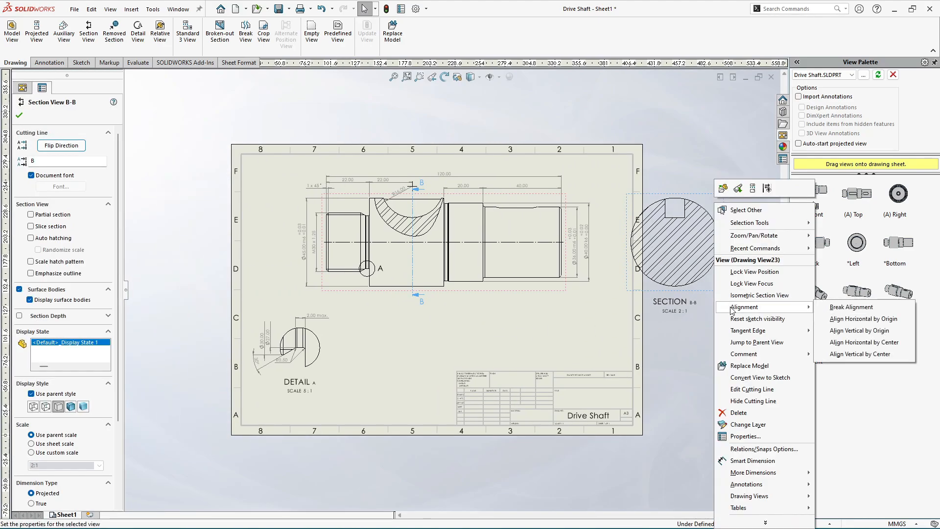
{"action": "left_click", "coordinate": [674, 356]}
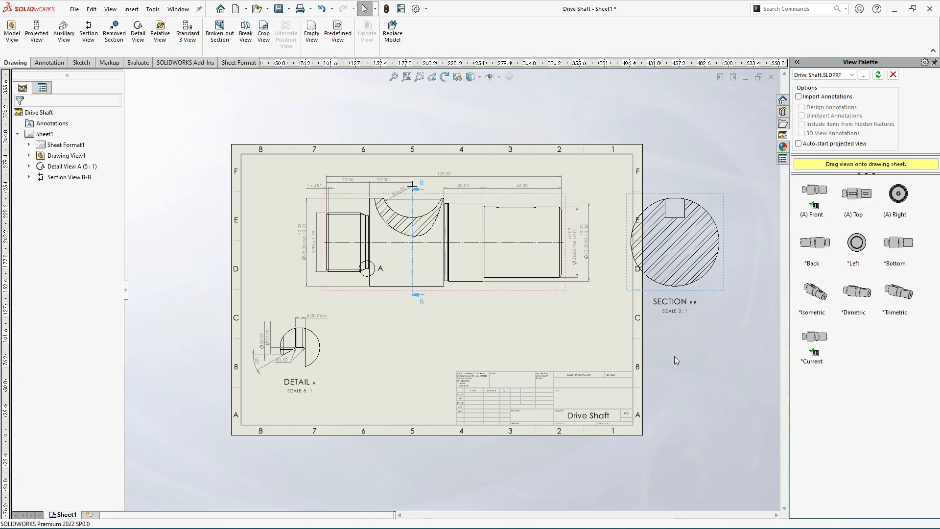
Break the section view's alignment with the front view and move it below that view, between the undercut detail and the title block
{"action": "left_click", "coordinate": [712, 291]}
{"action": "right_click", "coordinate": [712, 291]}
{"action": "mouse_move", "coordinate": [803, 307]}
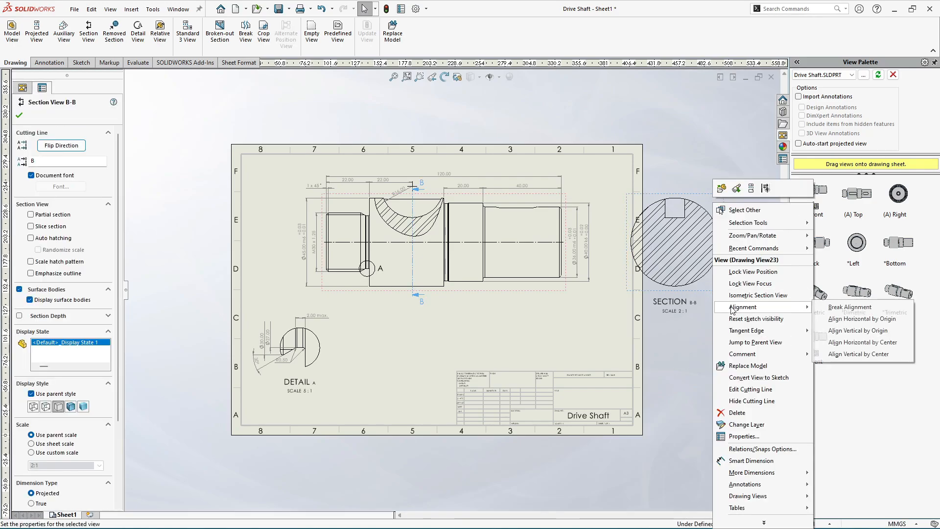
{"action": "left_click", "coordinate": [845, 307]}
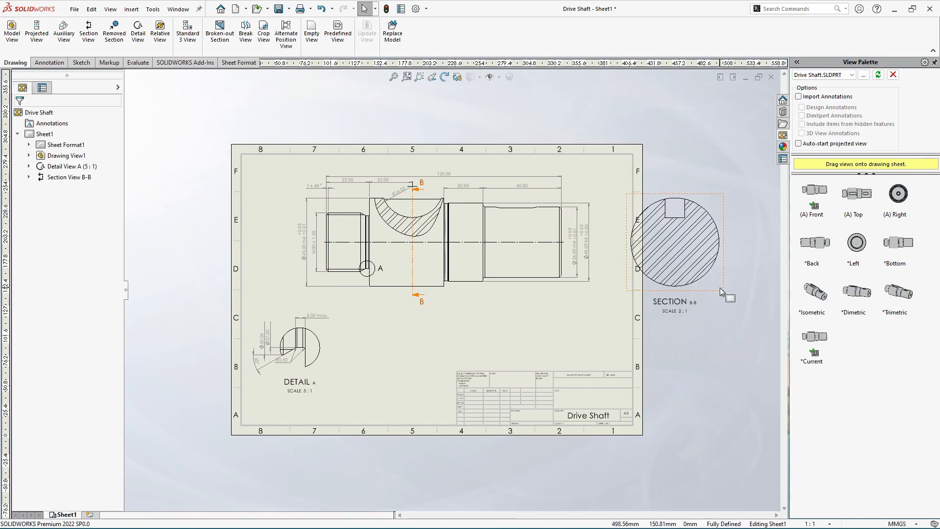
{"action": "left_click_drag", "start_coordinate": [721, 295], "coordinate": [424, 403]}
{"action": "scroll", "coordinate": [424, 387], "scroll_direction": "down", "scroll_amount": 3}
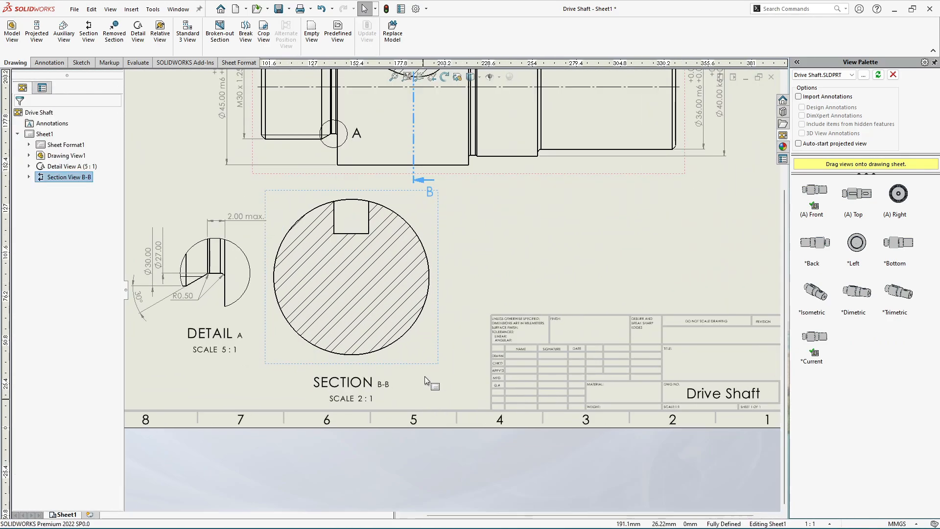
{"action": "key", "text": "f"}
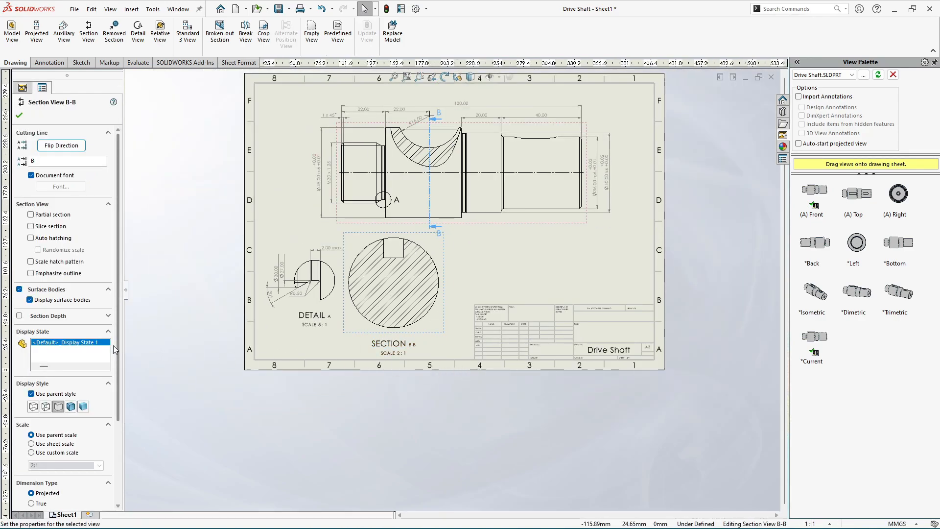
Set the section view of the recess to a custom scale of 1:1
{"action": "scroll", "coordinate": [118, 359], "scroll_direction": "down", "scroll_amount": 3}
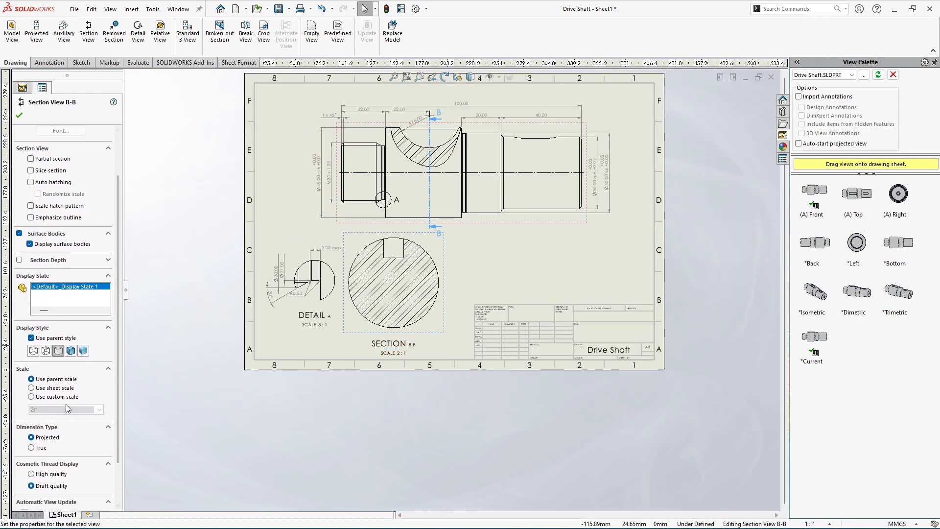
{"action": "left_click", "coordinate": [100, 409]}
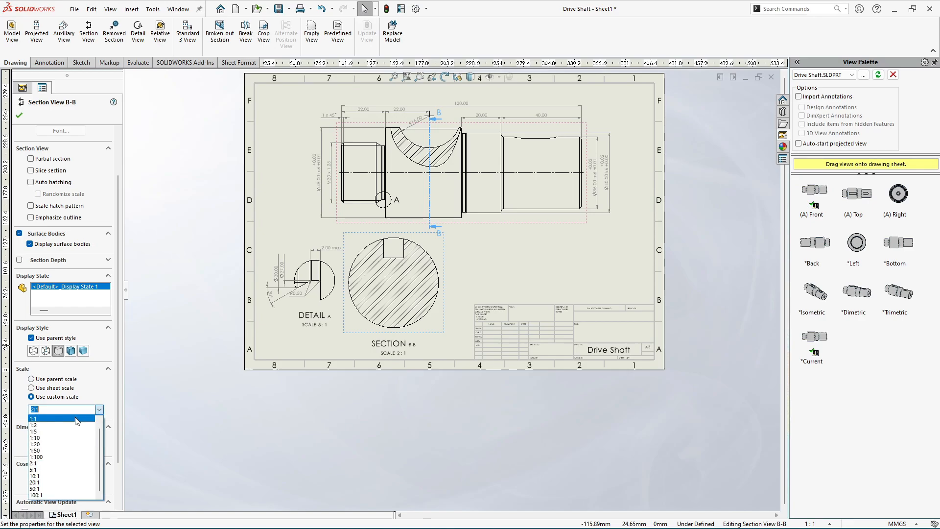
{"action": "left_click", "coordinate": [76, 420]}
{"action": "left_click", "coordinate": [19, 116]}
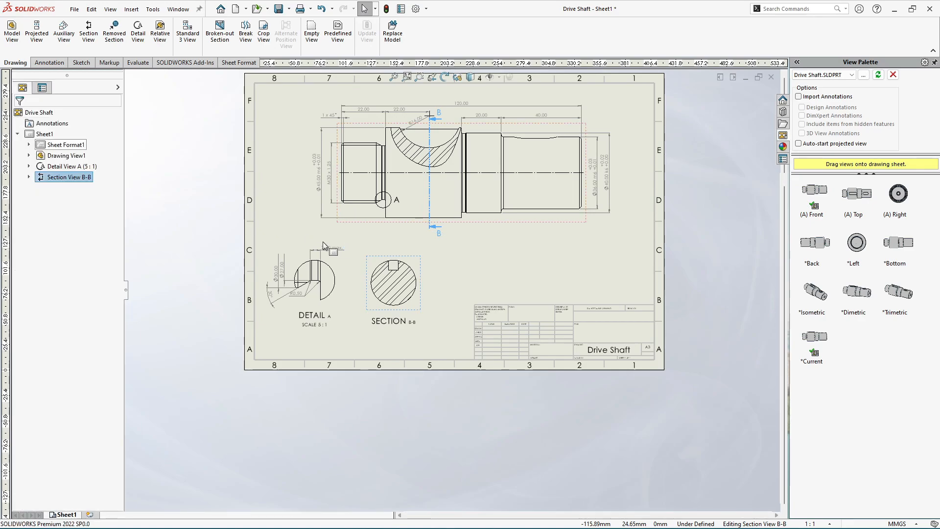
Add a center mark to the circular outline of the section view
{"action": "scroll", "coordinate": [293, 235], "scroll_direction": "up", "scroll_amount": 4}
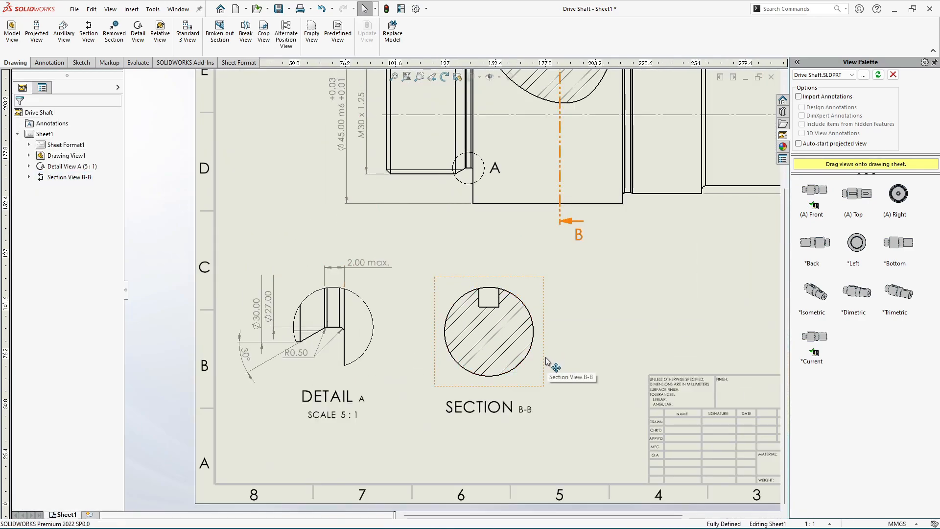
{"action": "left_click_drag", "start_coordinate": [547, 361], "coordinate": [526, 349]}
{"action": "key", "text": "Escape"}
{"action": "scroll", "coordinate": [491, 358], "scroll_direction": "down", "scroll_amount": 2}
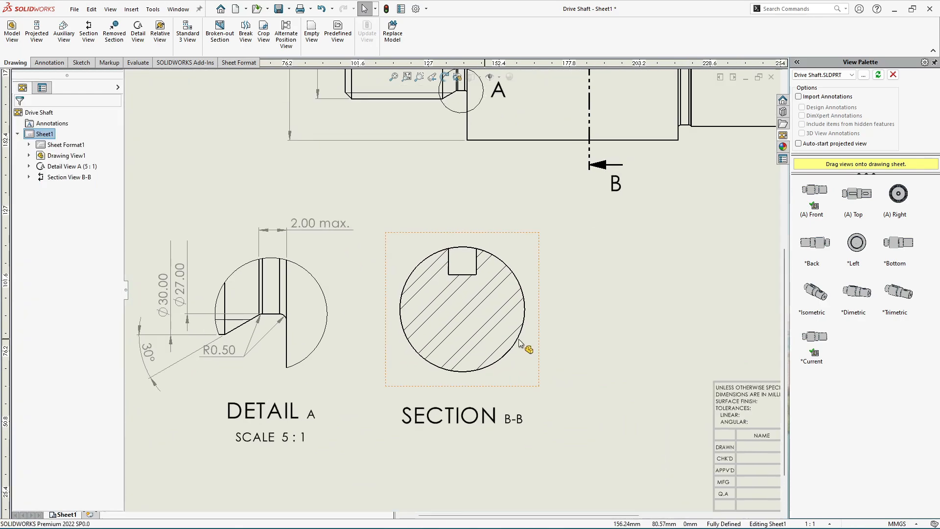
{"action": "scroll", "coordinate": [466, 288], "scroll_direction": "down", "scroll_amount": 2}
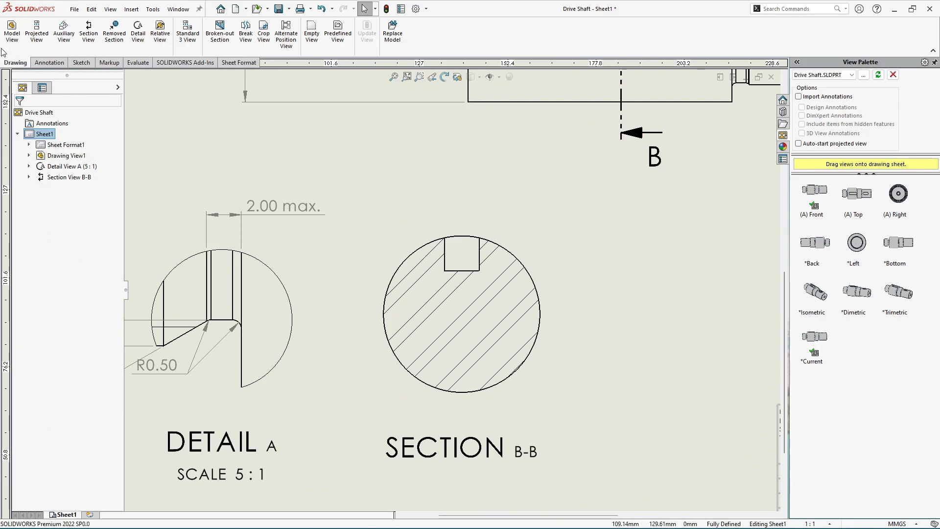
{"action": "left_click", "coordinate": [56, 65]}
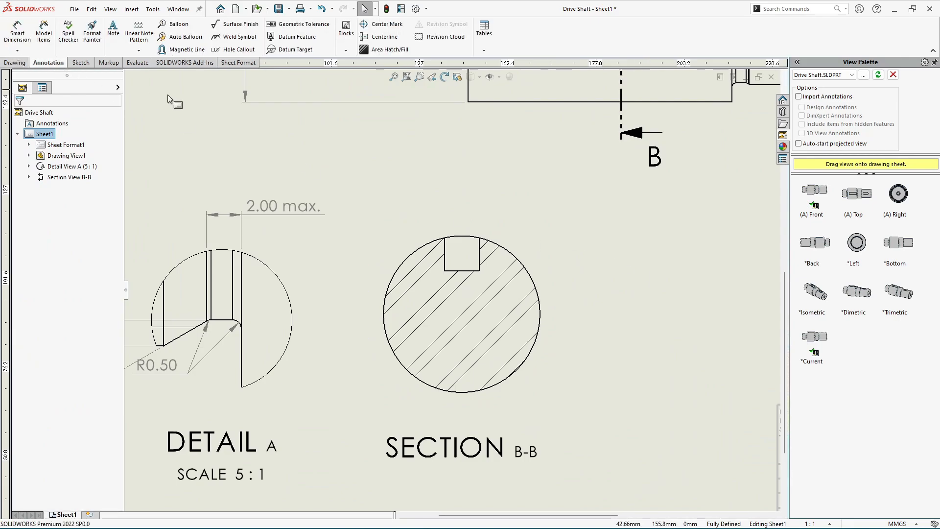
{"action": "left_click", "coordinate": [385, 25]}
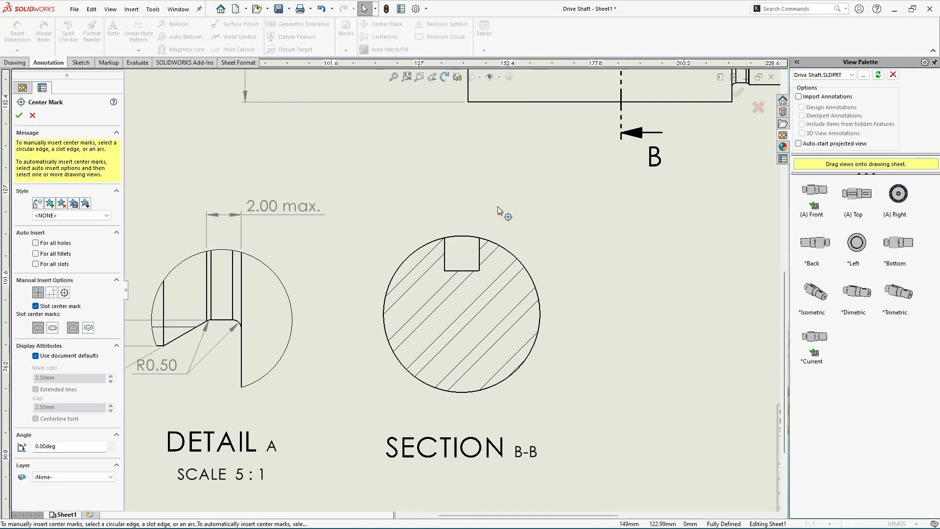
{"action": "left_click", "coordinate": [509, 256]}
{"action": "left_click", "coordinate": [19, 115]}
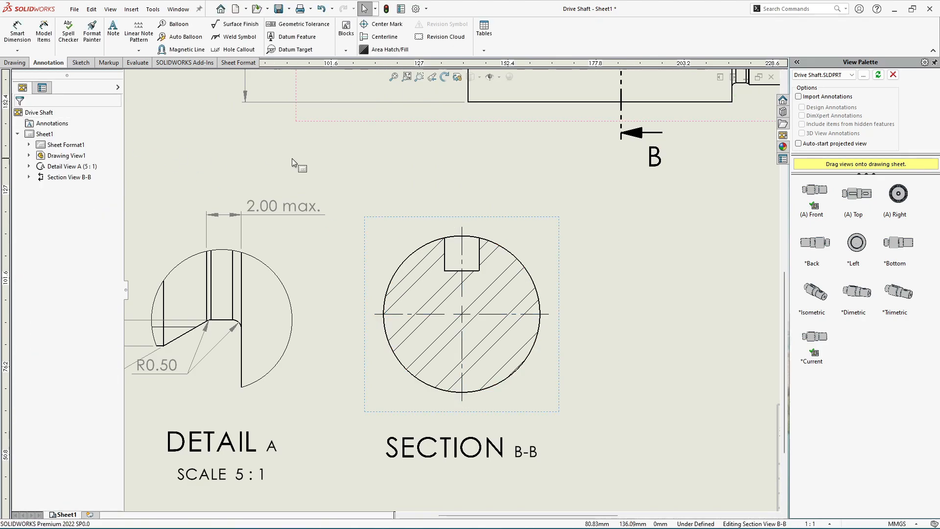
Place a sketch point at the lowest point of the section view's circle, on the vertical centerline
{"action": "key", "text": "f"}
{"action": "scroll", "coordinate": [474, 248], "scroll_direction": "down", "scroll_amount": 4}
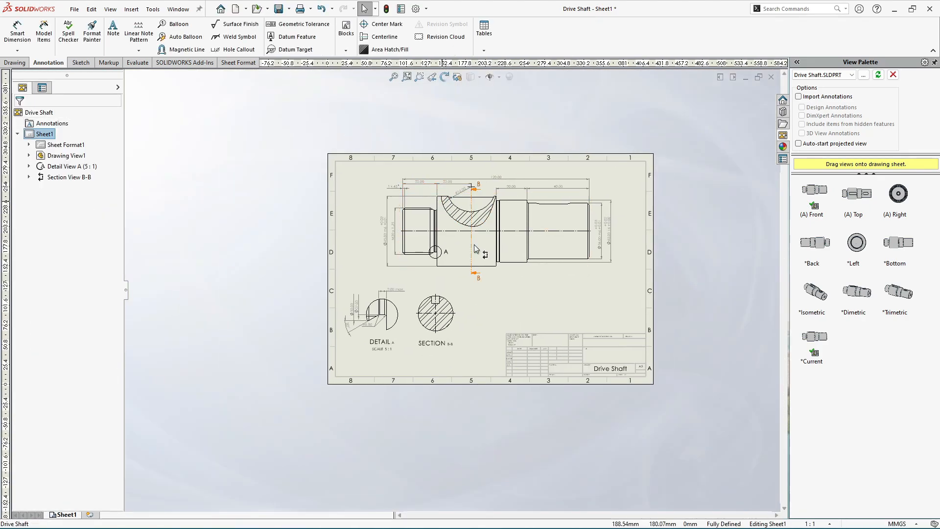
{"action": "scroll", "coordinate": [474, 248], "scroll_direction": "up", "scroll_amount": 2}
{"action": "scroll", "coordinate": [416, 355], "scroll_direction": "down", "scroll_amount": 6}
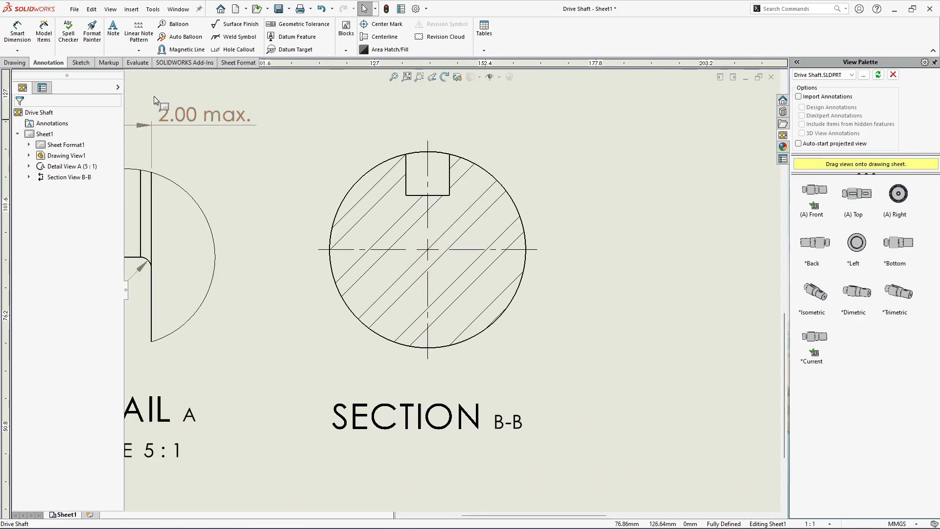
{"action": "left_click", "coordinate": [79, 63]}
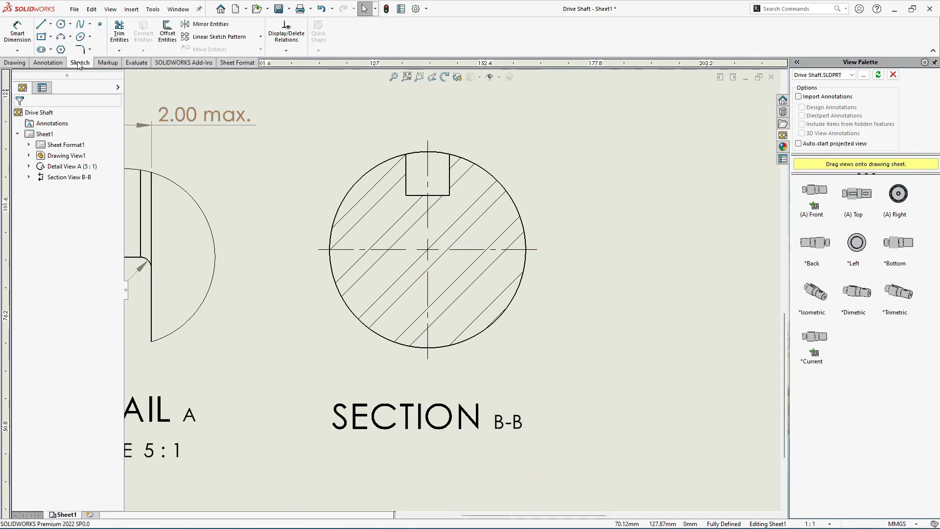
{"action": "left_click", "coordinate": [100, 25]}
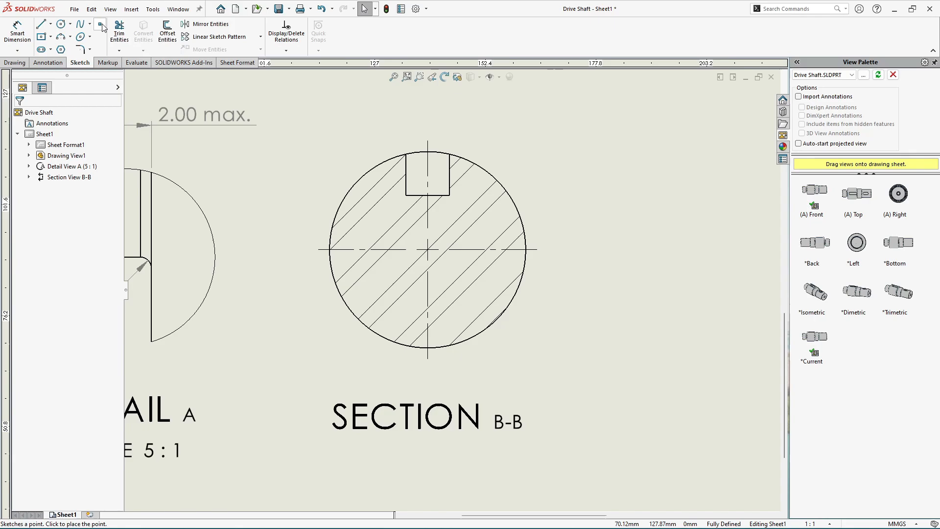
{"action": "left_click", "coordinate": [427, 348]}
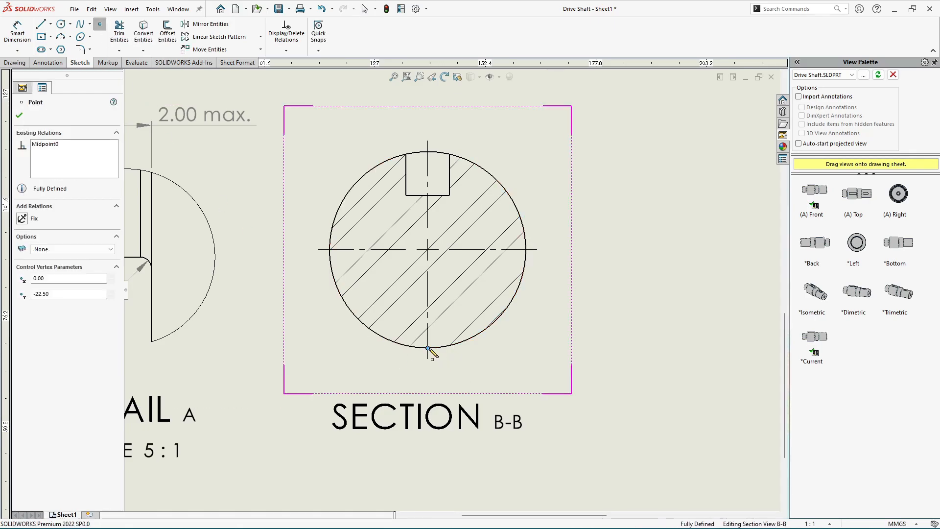
Add a driven vertical dimension from the sketch point to the recess floor, placed to the right of the section view
{"action": "left_click", "coordinate": [19, 41]}
{"action": "scroll", "coordinate": [437, 348], "scroll_direction": "down", "scroll_amount": 2}
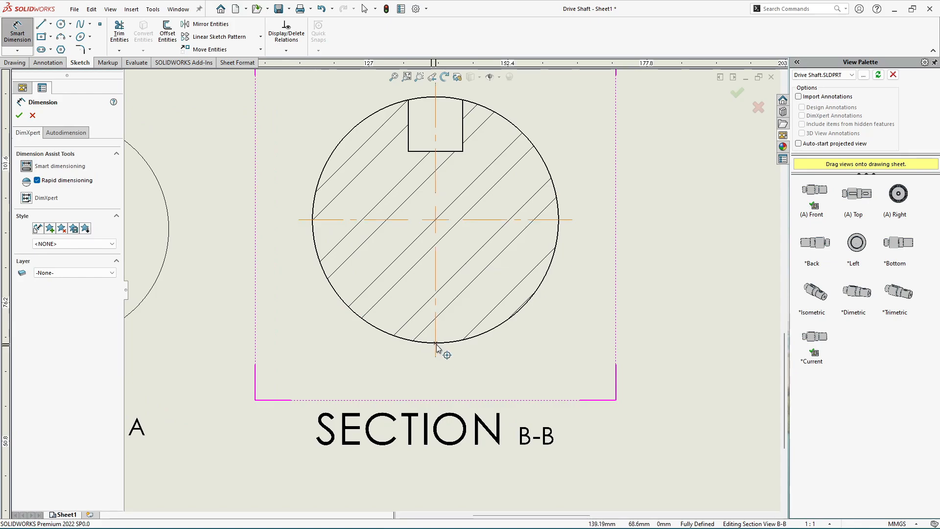
{"action": "scroll", "coordinate": [437, 347], "scroll_direction": "down", "scroll_amount": 3}
{"action": "left_click", "coordinate": [443, 317]}
{"action": "scroll", "coordinate": [447, 319], "scroll_direction": "up", "scroll_amount": 5}
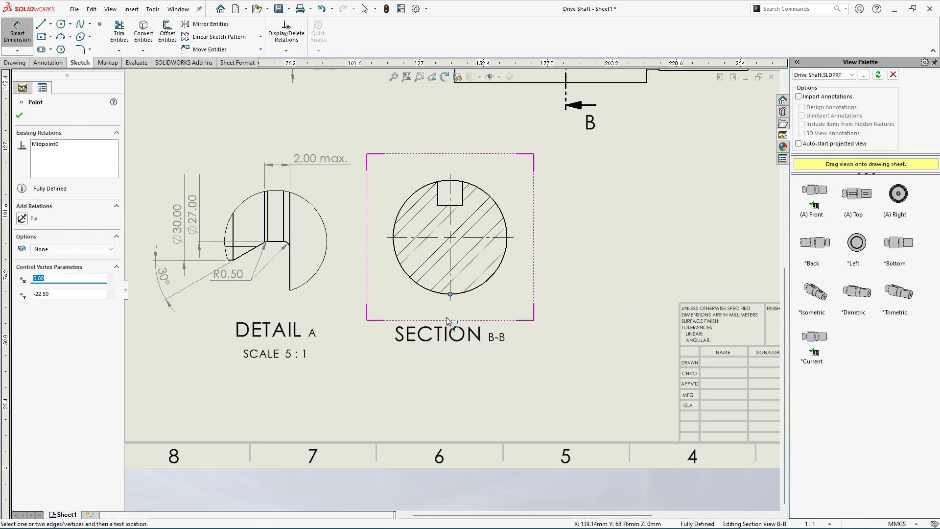
{"action": "scroll", "coordinate": [459, 219], "scroll_direction": "down", "scroll_amount": 3}
{"action": "left_click", "coordinate": [439, 196]}
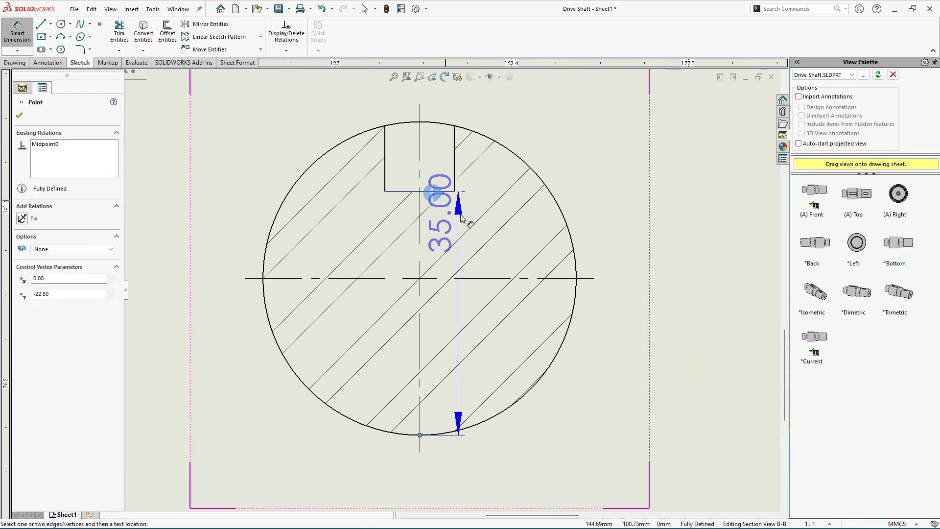
{"action": "scroll", "coordinate": [609, 256], "scroll_direction": "up", "scroll_amount": 2}
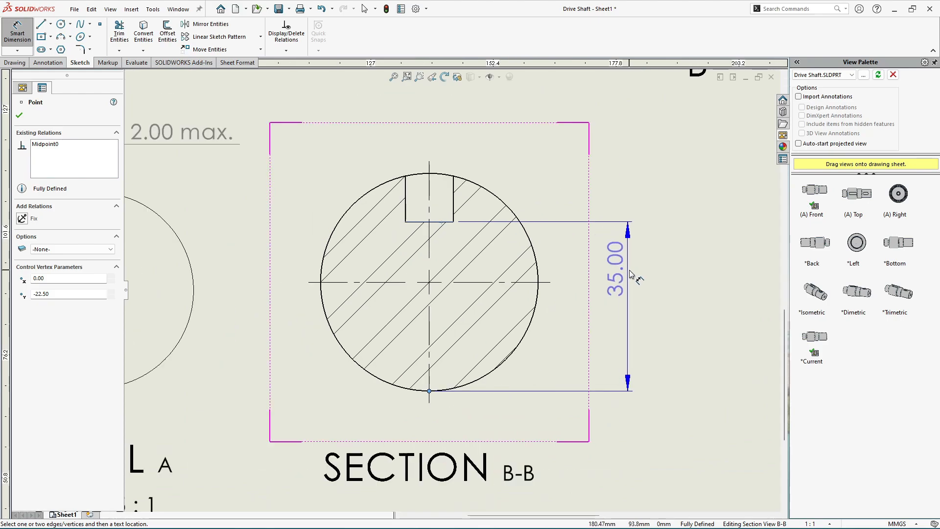
{"action": "left_click", "coordinate": [612, 290]}
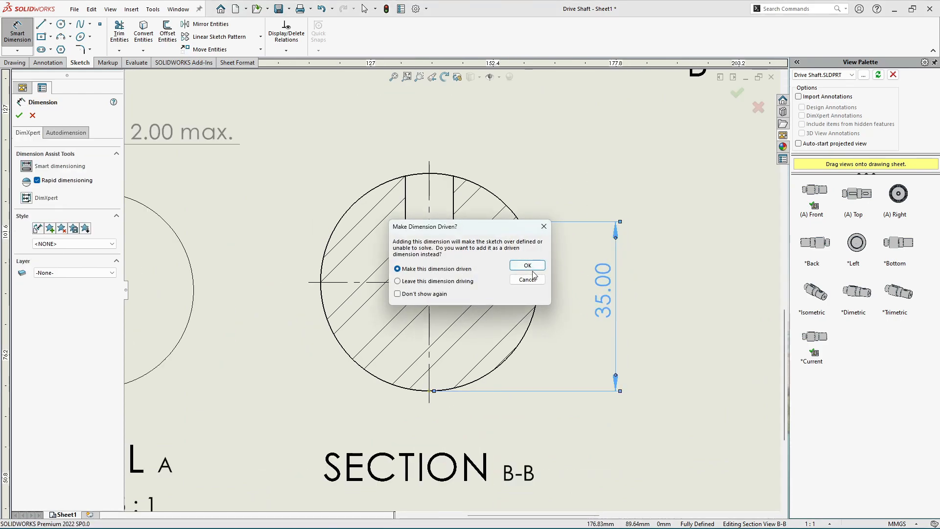
{"action": "left_click", "coordinate": [533, 267]}
{"action": "key", "text": "Escape"}
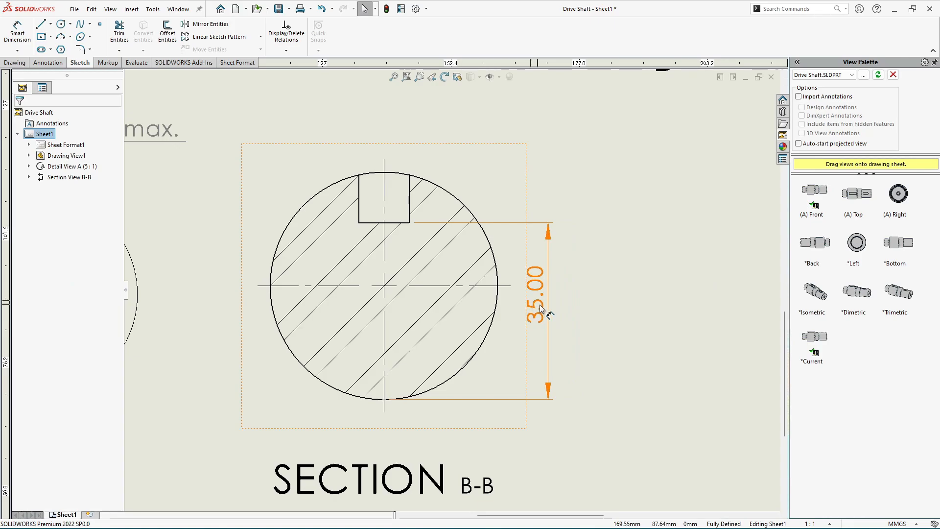
Give the recess-floor height dimension a bilateral tolerance with +0.20 mm upper deviation and move it slightly farther from the circle
{"action": "left_click", "coordinate": [538, 306]}
{"action": "scroll", "coordinate": [554, 309], "scroll_direction": "up", "scroll_amount": 2}
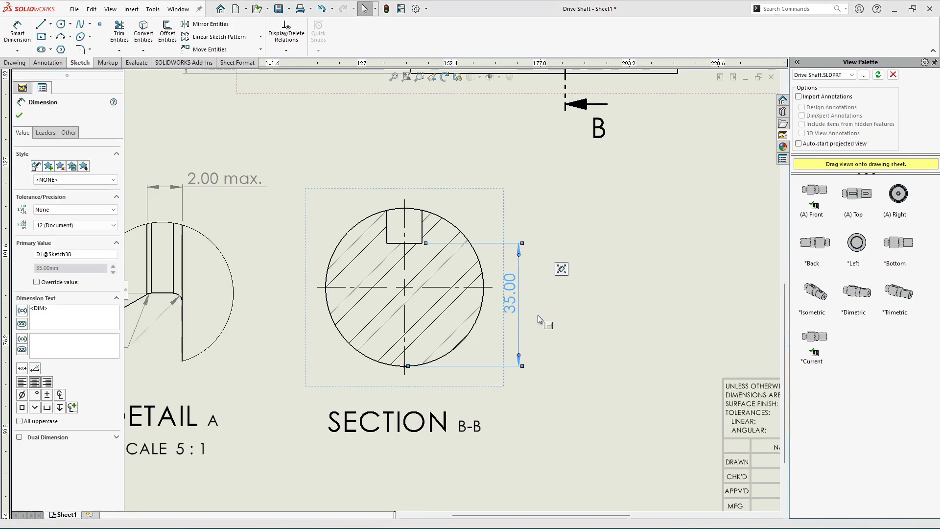
{"action": "middle_click_drag", "start_coordinate": [520, 314], "coordinate": [587, 301]}
{"action": "scroll", "coordinate": [587, 297], "scroll_direction": "down", "scroll_amount": 1}
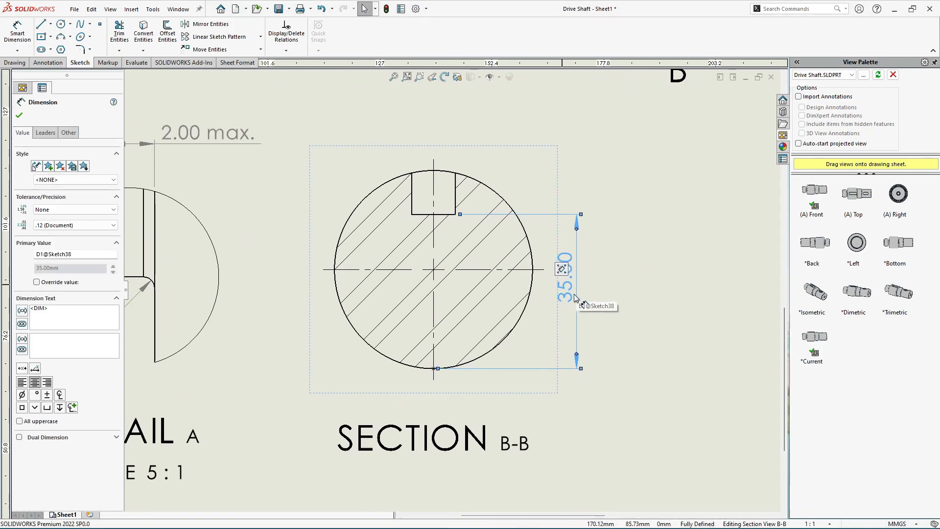
{"action": "left_click", "coordinate": [79, 210]}
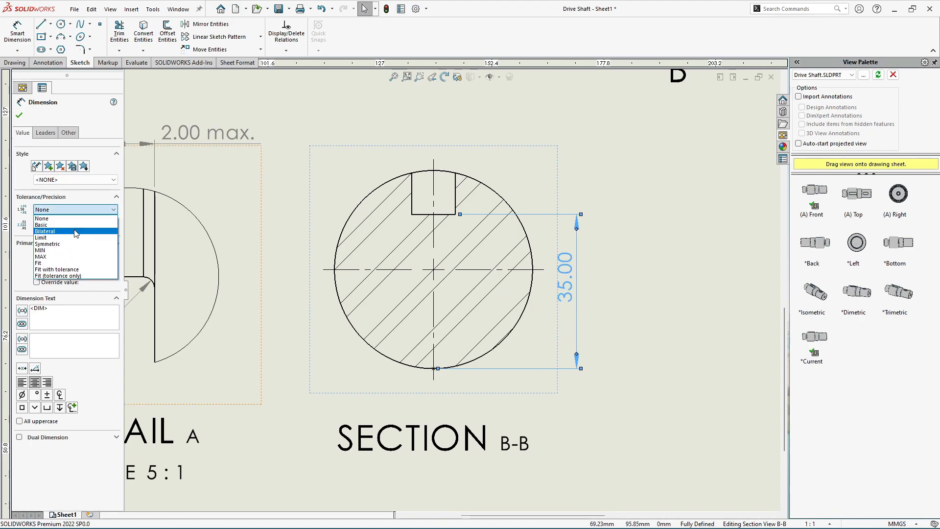
{"action": "left_click", "coordinate": [76, 231]}
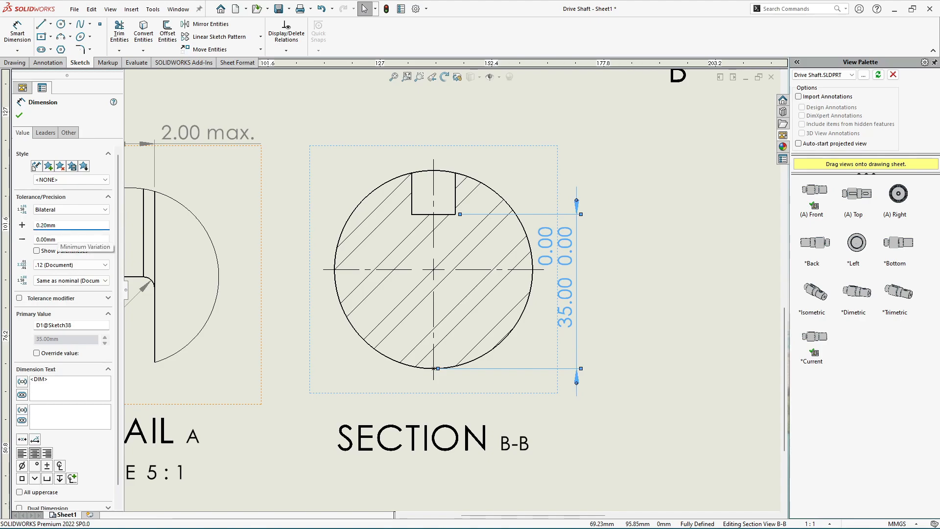
{"action": "left_click", "coordinate": [20, 116]}
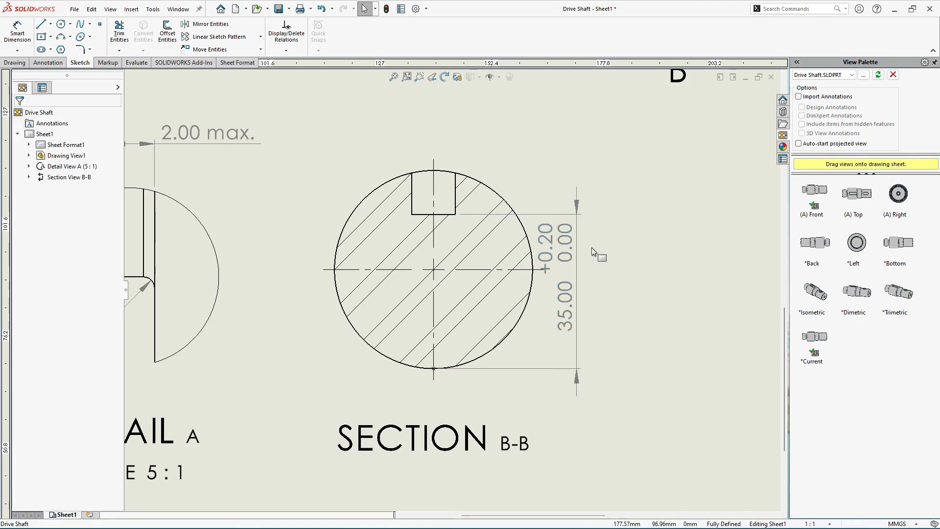
{"action": "left_click_drag", "start_coordinate": [568, 249], "coordinate": [587, 266]}
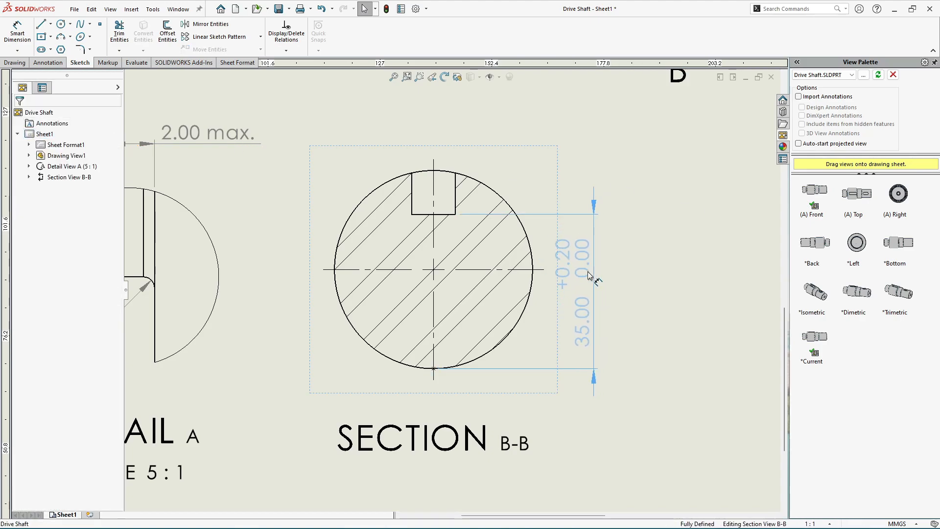
{"action": "left_click", "coordinate": [639, 344]}
Dimension the width between the recess's two side walls, placing the dimension above the section view
{"action": "scroll", "coordinate": [433, 195], "scroll_direction": "down", "scroll_amount": 1}
{"action": "scroll", "coordinate": [433, 195], "scroll_direction": "up", "scroll_amount": 2}
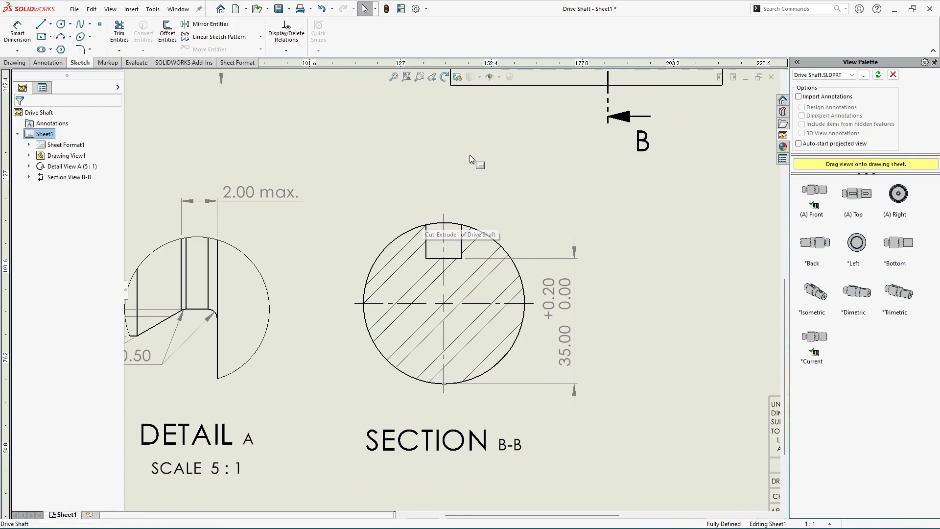
{"action": "scroll", "coordinate": [457, 223], "scroll_direction": "down", "scroll_amount": 1}
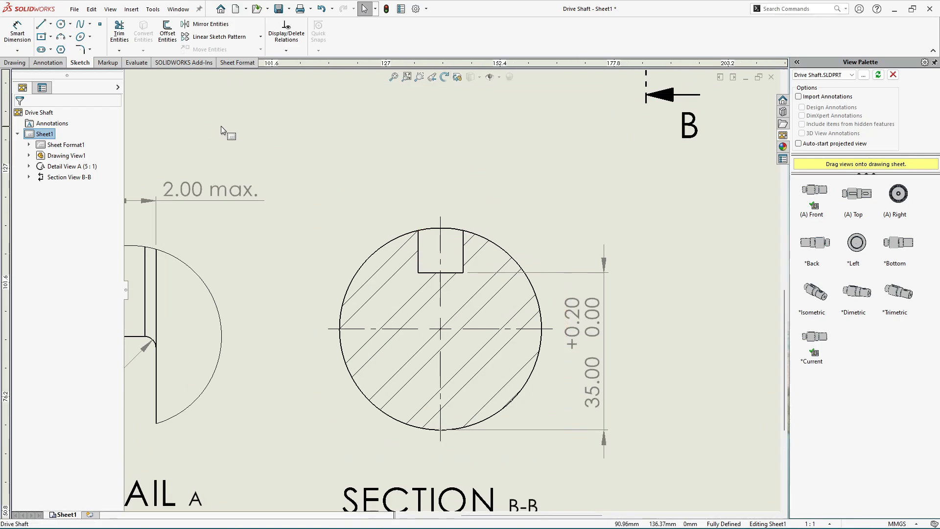
{"action": "left_click", "coordinate": [17, 27]}
{"action": "scroll", "coordinate": [396, 262], "scroll_direction": "down", "scroll_amount": 1}
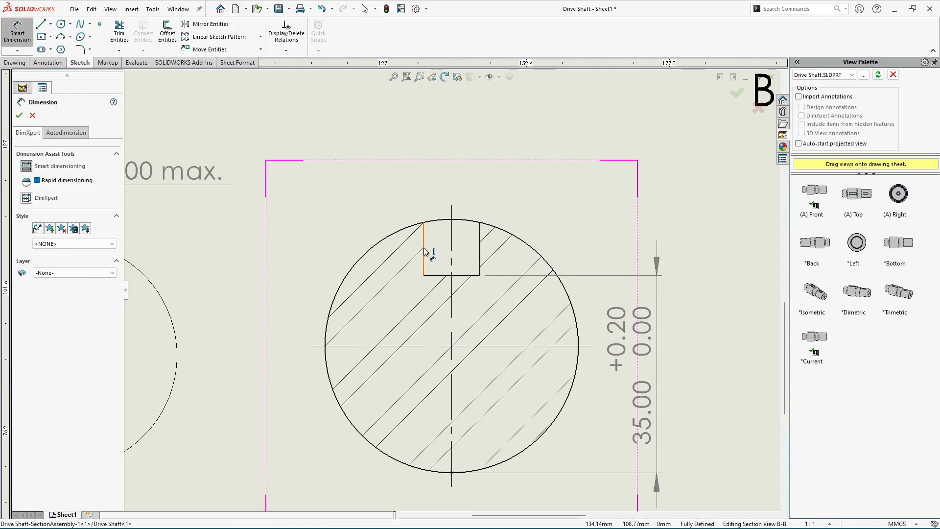
{"action": "left_click", "coordinate": [424, 249]}
{"action": "left_click", "coordinate": [480, 259]}
{"action": "left_click", "coordinate": [441, 161]}
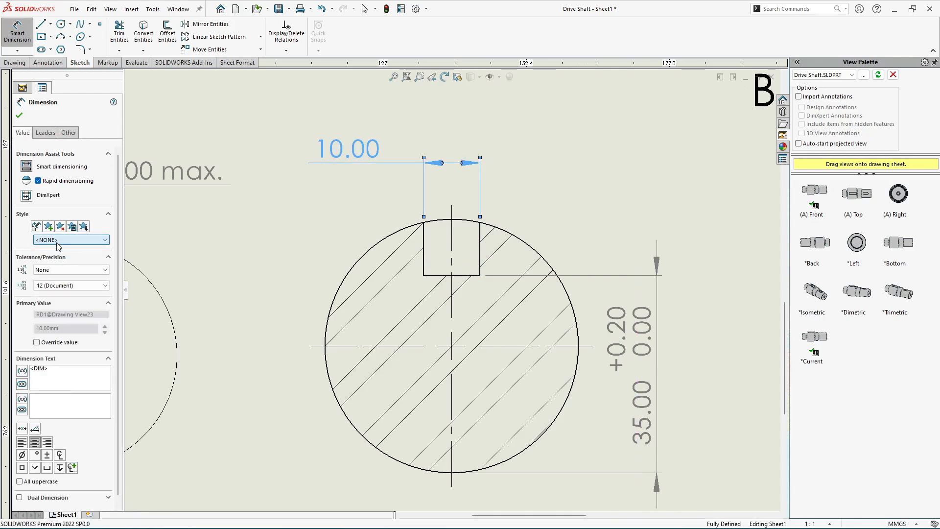
Give the recess width dimension a bilateral tolerance with +0.20 mm upper deviation
{"action": "left_click", "coordinate": [52, 269]}
{"action": "left_click", "coordinate": [48, 291]}
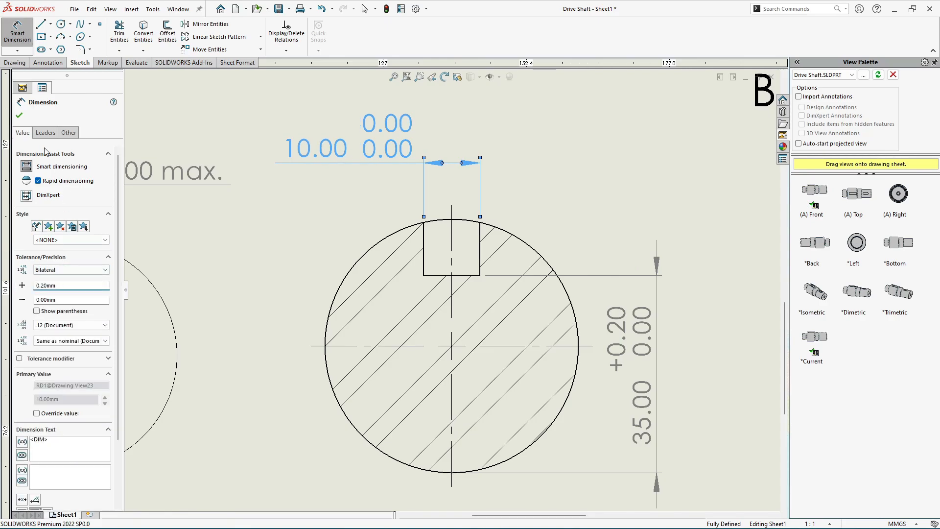
{"action": "left_click", "coordinate": [19, 115]}
{"action": "scroll", "coordinate": [504, 188], "scroll_direction": "up", "scroll_amount": 1}
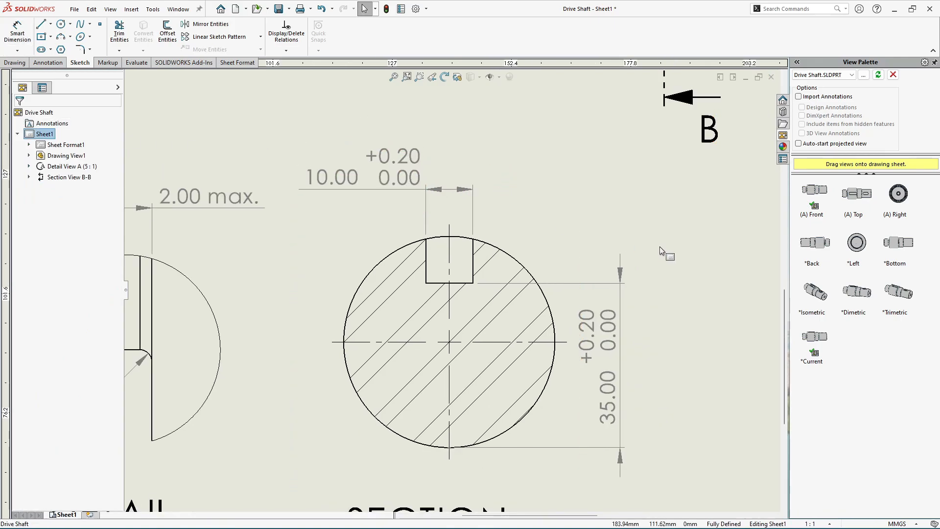
{"action": "scroll", "coordinate": [659, 249], "scroll_direction": "up", "scroll_amount": 3}
{"action": "scroll", "coordinate": [400, 321], "scroll_direction": "down", "scroll_amount": 2}
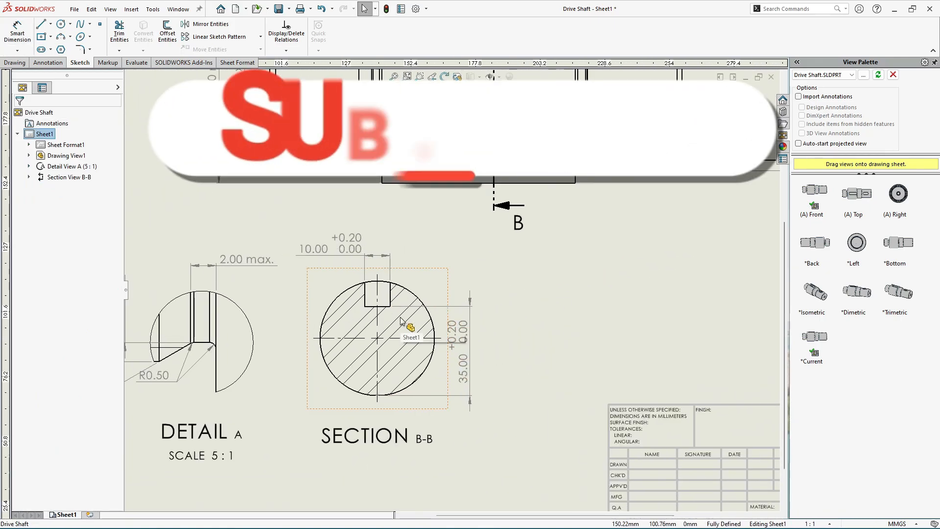
{"action": "scroll", "coordinate": [508, 330], "scroll_direction": "up", "scroll_amount": 2}
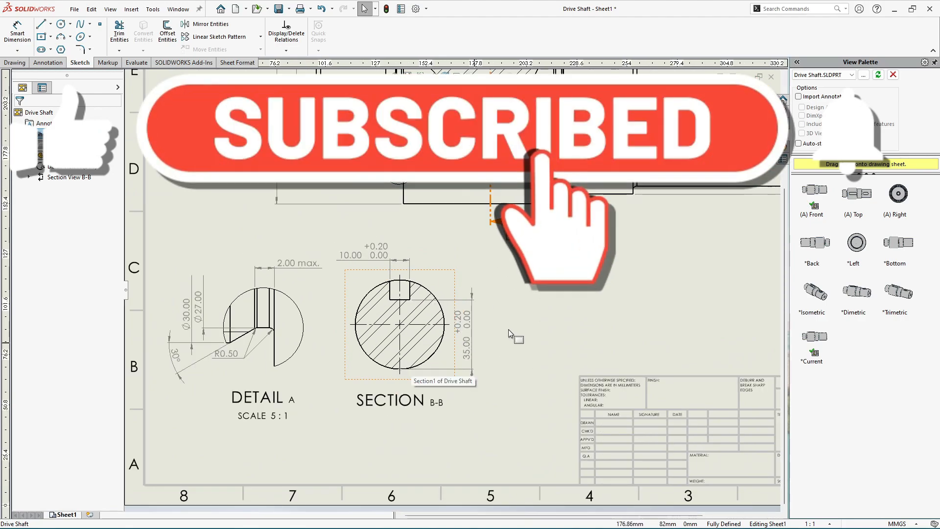
{"action": "middle_click_drag", "start_coordinate": [538, 325], "coordinate": [435, 384]}
{"action": "middle_click_drag", "start_coordinate": [472, 302], "coordinate": [451, 358]}
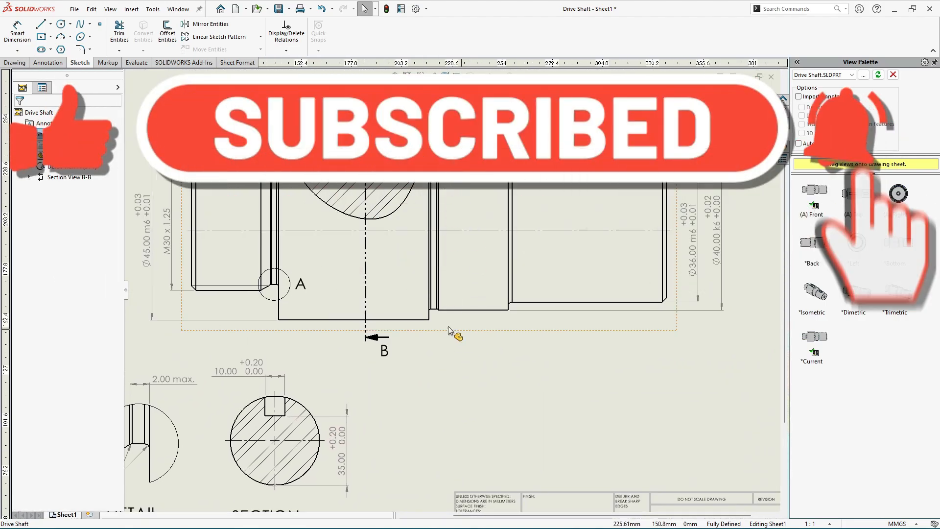
Start a detail view of the undercut between the 45 mm and 40 mm diameters, sketching its circle with a radius of about 7 mm
{"action": "scroll", "coordinate": [448, 326], "scroll_direction": "down", "scroll_amount": 3}
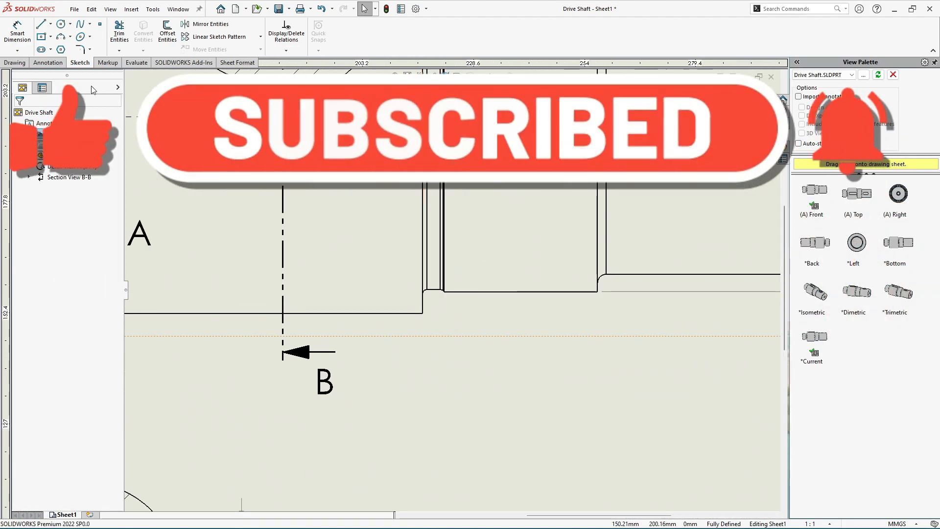
{"action": "left_click", "coordinate": [15, 62]}
{"action": "left_click", "coordinate": [138, 34]}
{"action": "scroll", "coordinate": [440, 292], "scroll_direction": "down", "scroll_amount": 3}
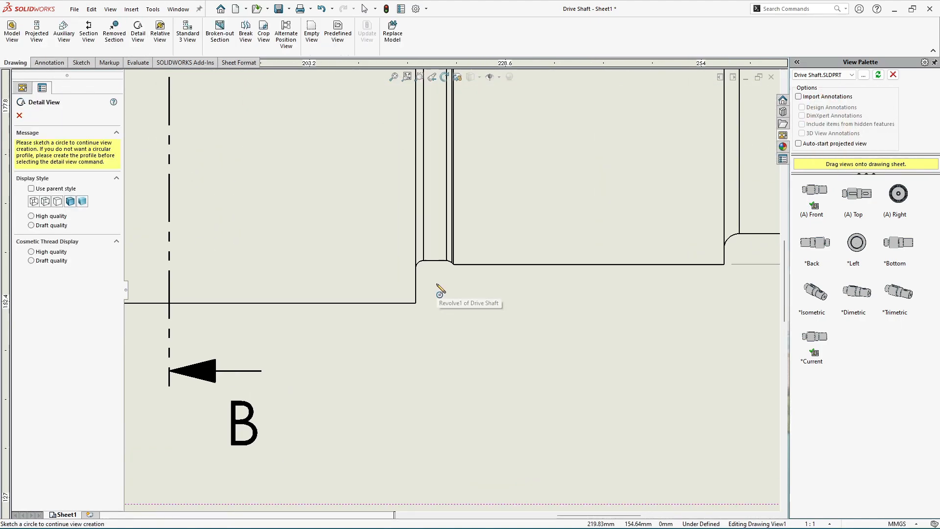
{"action": "left_click", "coordinate": [434, 260]}
{"action": "left_click", "coordinate": [499, 328]}
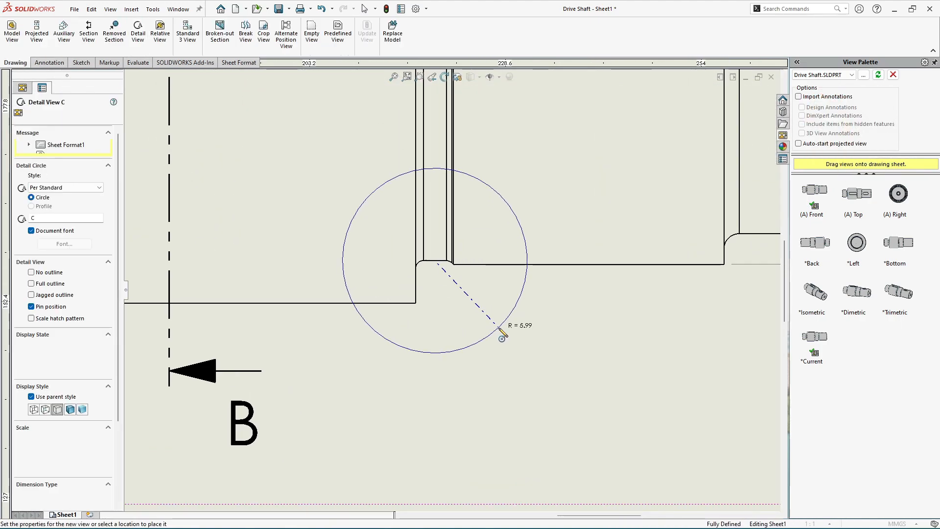
Place the 4:1 detail view of that undercut below the front view, to the right of section B-B and above the title block
{"action": "scroll", "coordinate": [499, 327], "scroll_direction": "up", "scroll_amount": 5}
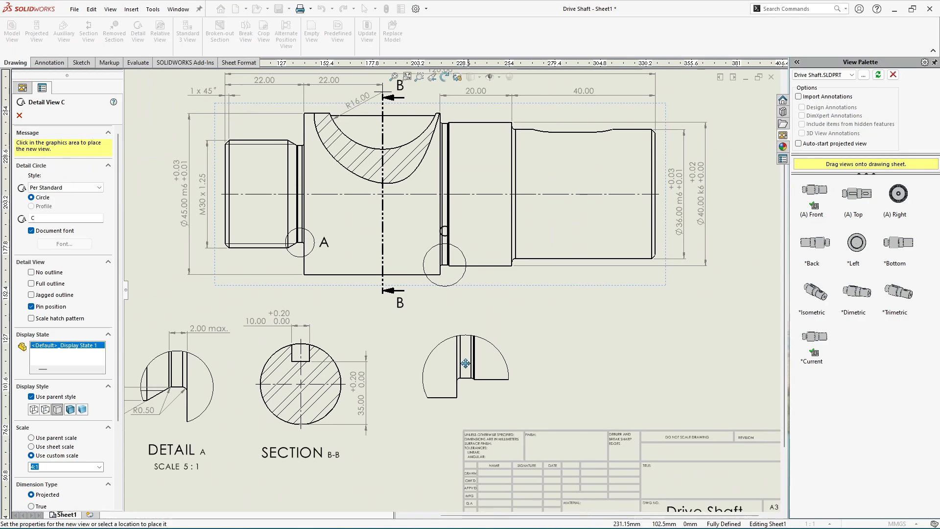
{"action": "middle_click_drag", "start_coordinate": [465, 363], "coordinate": [456, 303]}
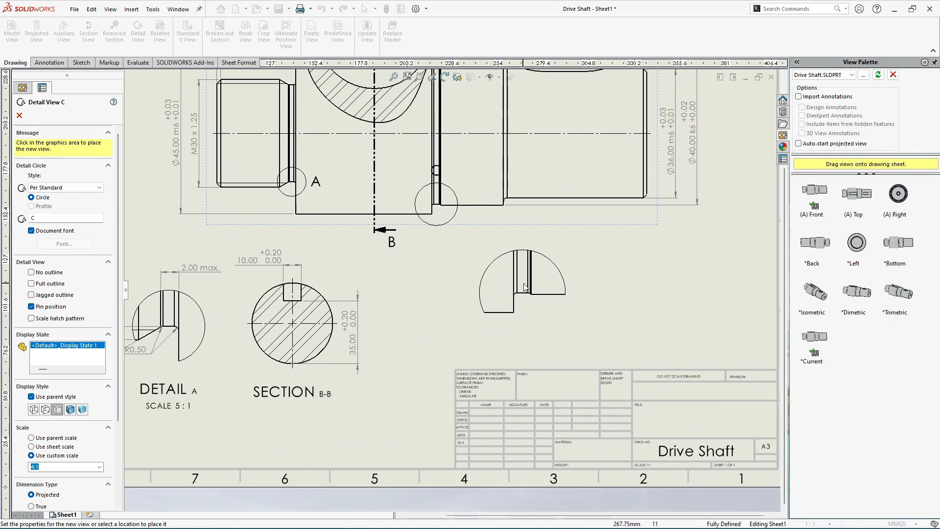
{"action": "scroll", "coordinate": [541, 279], "scroll_direction": "up", "scroll_amount": 3}
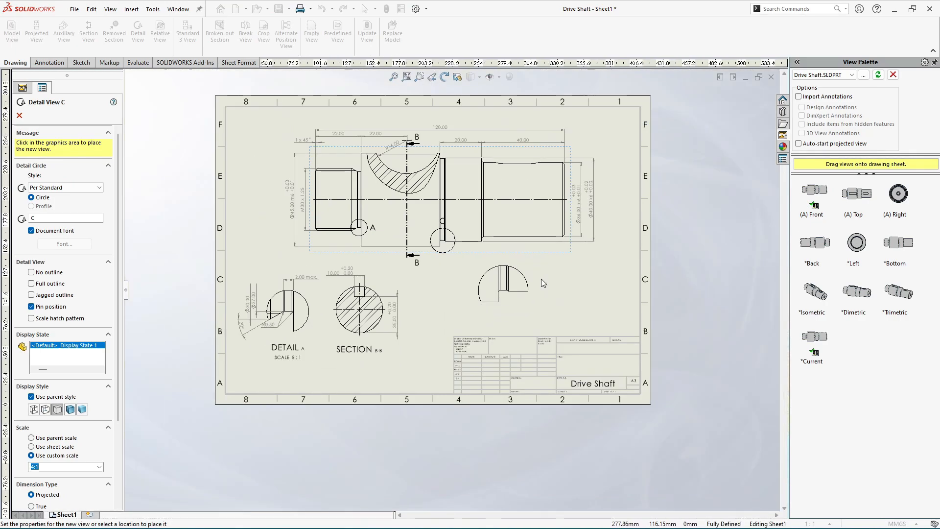
{"action": "middle_click_drag", "start_coordinate": [542, 279], "coordinate": [508, 305]}
{"action": "scroll", "coordinate": [441, 311], "scroll_direction": "down", "scroll_amount": 1}
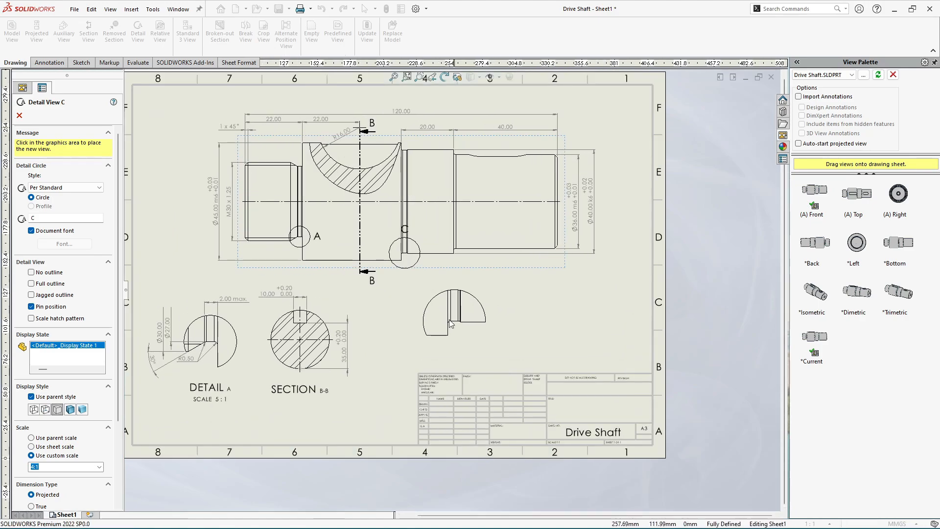
{"action": "left_click", "coordinate": [451, 323]}
{"action": "scroll", "coordinate": [451, 323], "scroll_direction": "down", "scroll_amount": 4}
{"action": "key", "text": "Escape"}
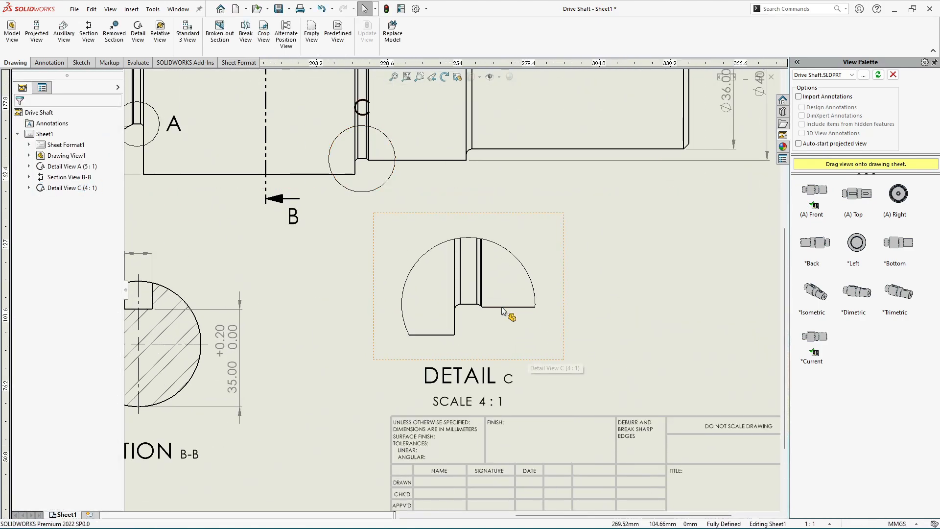
Place a diameter dimension on the large shoulder edge beside the groove in Detail C
{"action": "scroll", "coordinate": [495, 302], "scroll_direction": "down", "scroll_amount": 3}
{"action": "scroll", "coordinate": [453, 286], "scroll_direction": "up", "scroll_amount": 4}
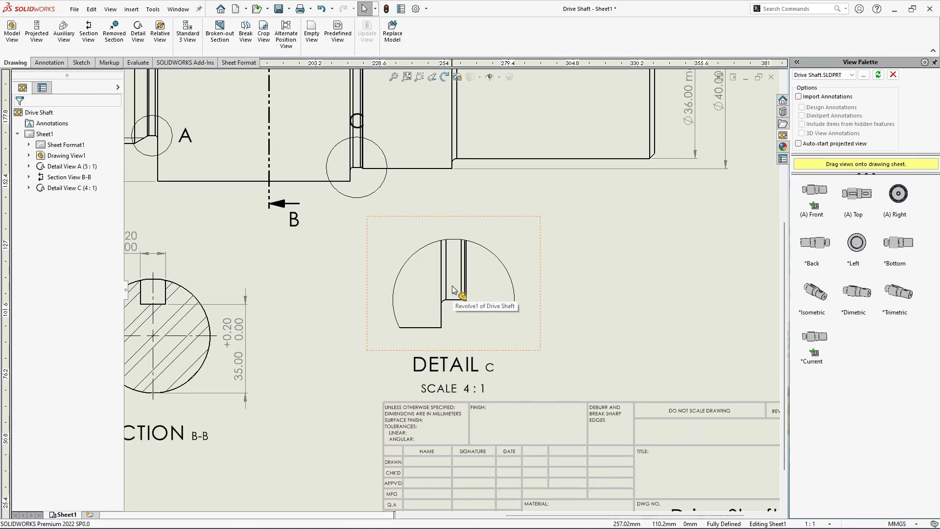
{"action": "left_click", "coordinate": [50, 62]}
{"action": "left_click", "coordinate": [17, 32]}
{"action": "scroll", "coordinate": [453, 274], "scroll_direction": "down", "scroll_amount": 2}
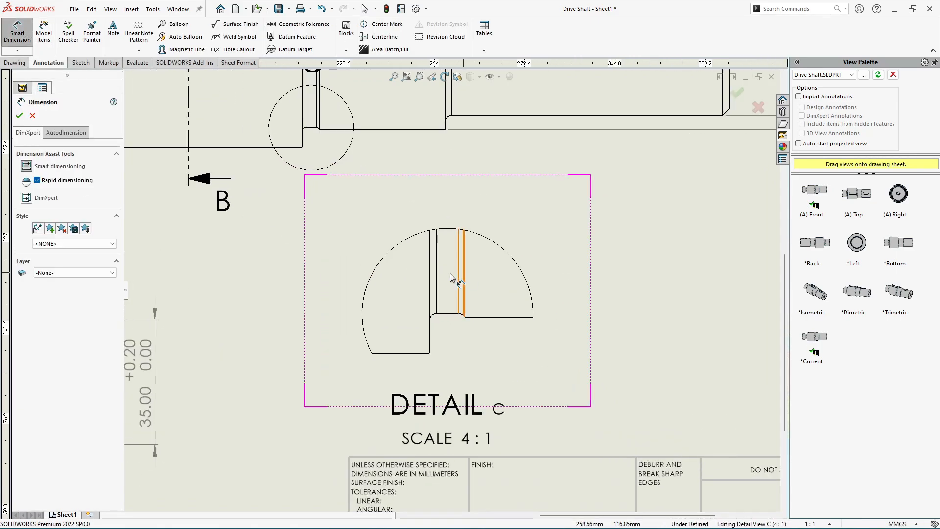
{"action": "scroll", "coordinate": [441, 274], "scroll_direction": "down", "scroll_amount": 1}
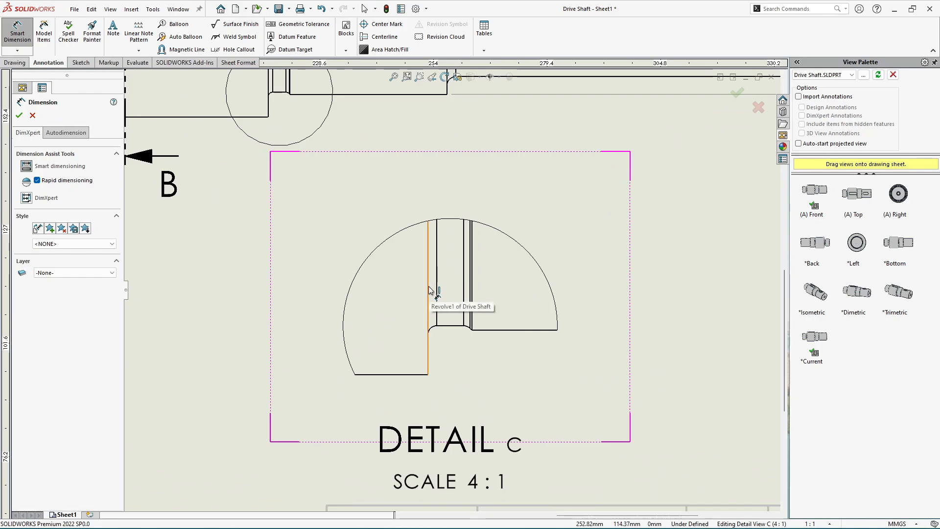
{"action": "left_click", "coordinate": [430, 290]}
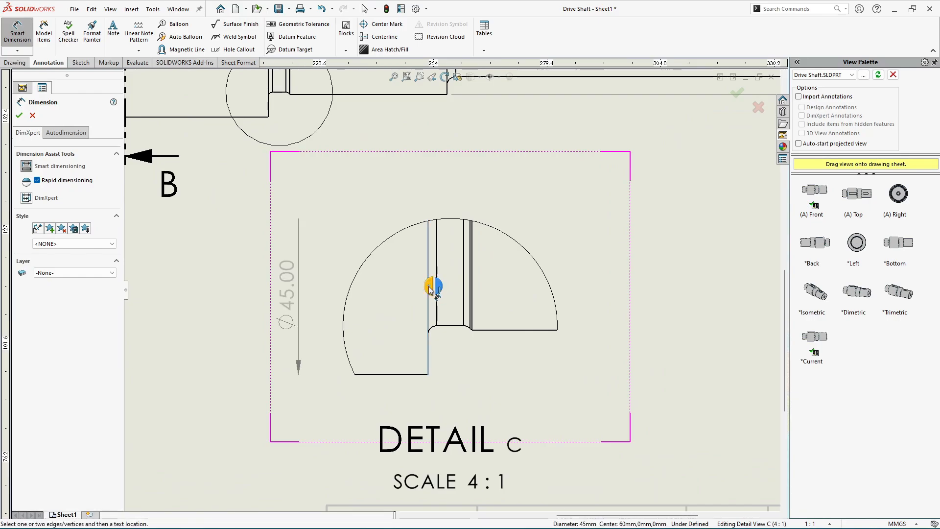
{"action": "left_click", "coordinate": [437, 286]}
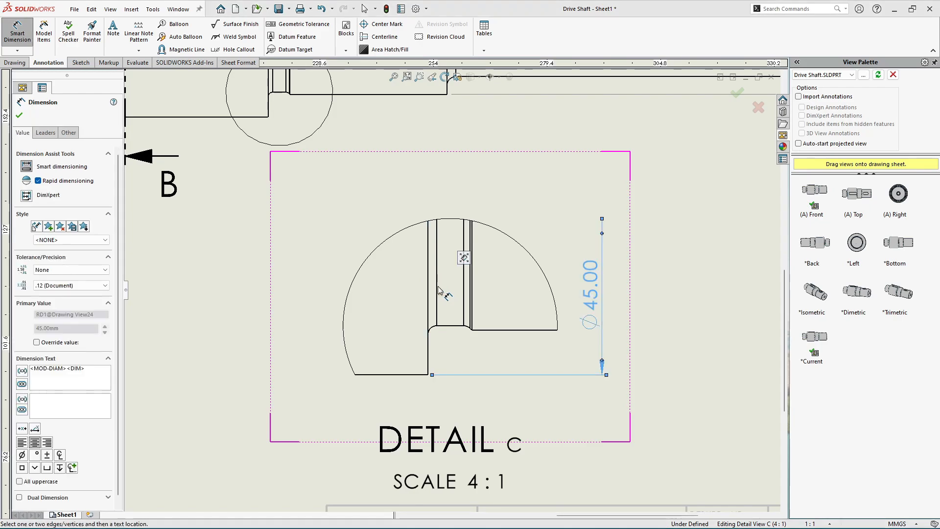
Dimension the diameters of the groove bottom and the adjacent smaller shaft section in Detail C
{"action": "scroll", "coordinate": [437, 286], "scroll_direction": "down", "scroll_amount": 1}
{"action": "left_click", "coordinate": [439, 293]}
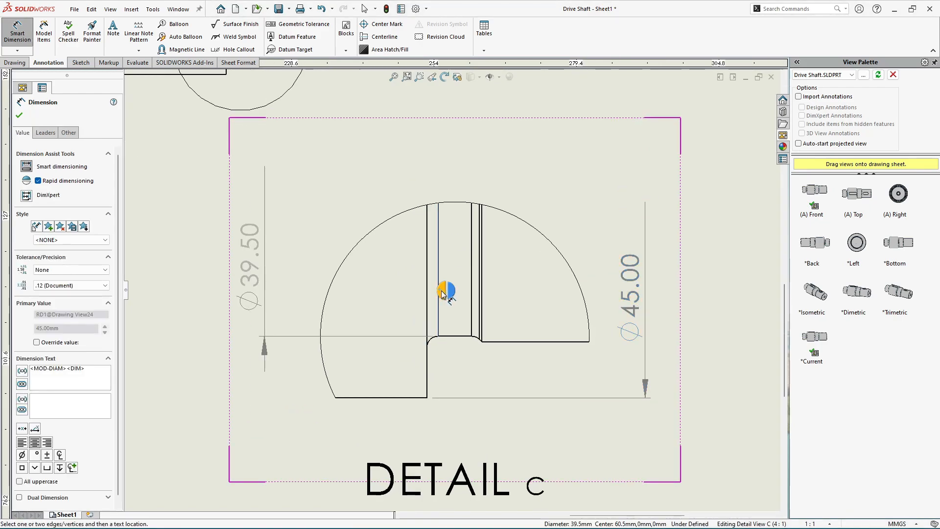
{"action": "left_click", "coordinate": [454, 293]}
{"action": "scroll", "coordinate": [489, 318], "scroll_direction": "down", "scroll_amount": 1}
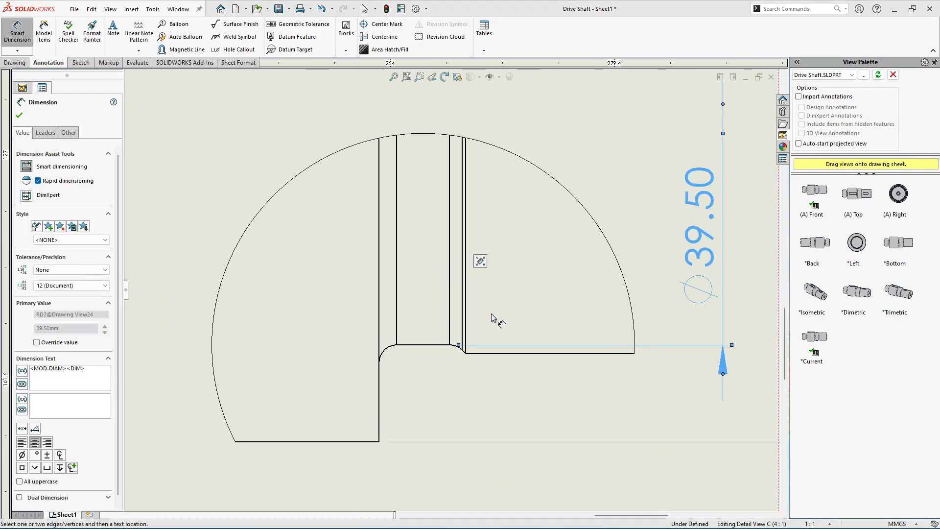
{"action": "left_click", "coordinate": [466, 316]}
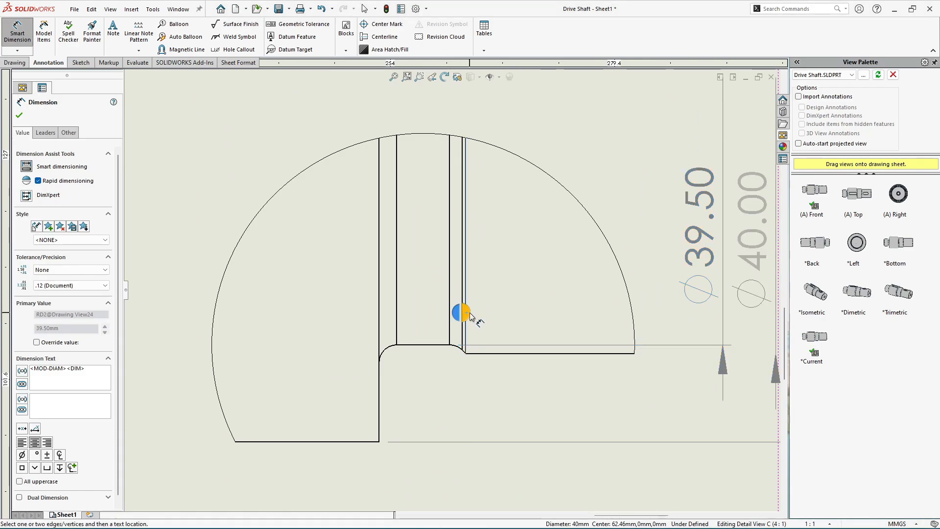
{"action": "left_click", "coordinate": [469, 312]}
{"action": "scroll", "coordinate": [468, 313], "scroll_direction": "up", "scroll_amount": 3}
{"action": "key", "text": "Escape"}
{"action": "scroll", "coordinate": [470, 326], "scroll_direction": "down", "scroll_amount": 2}
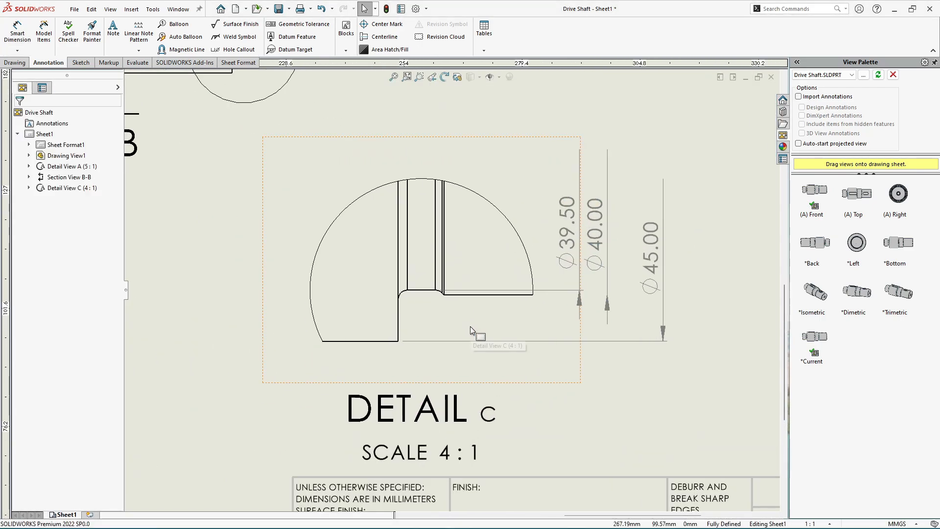
Delete the 45.00 diameter dimension from Detail C
{"action": "scroll", "coordinate": [470, 326], "scroll_direction": "down", "scroll_amount": 1}
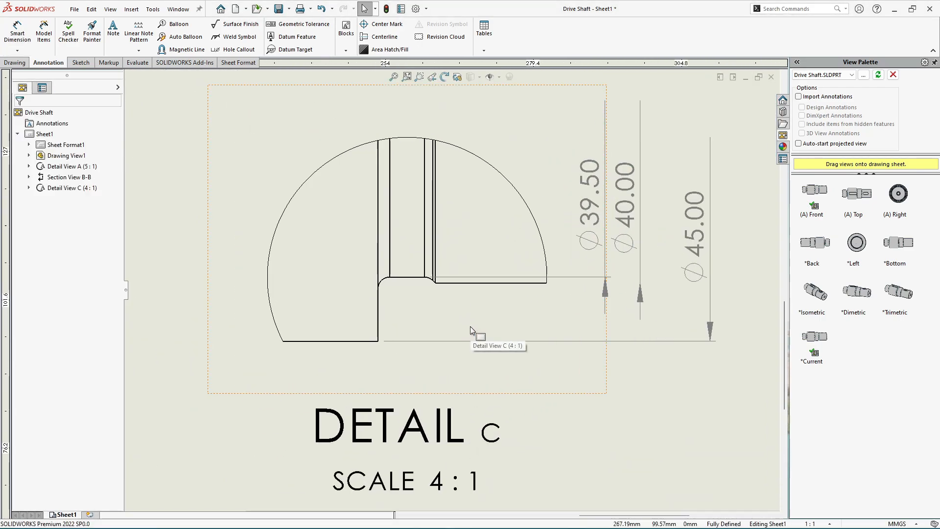
{"action": "left_click", "coordinate": [694, 247]}
{"action": "key", "text": "Delete"}
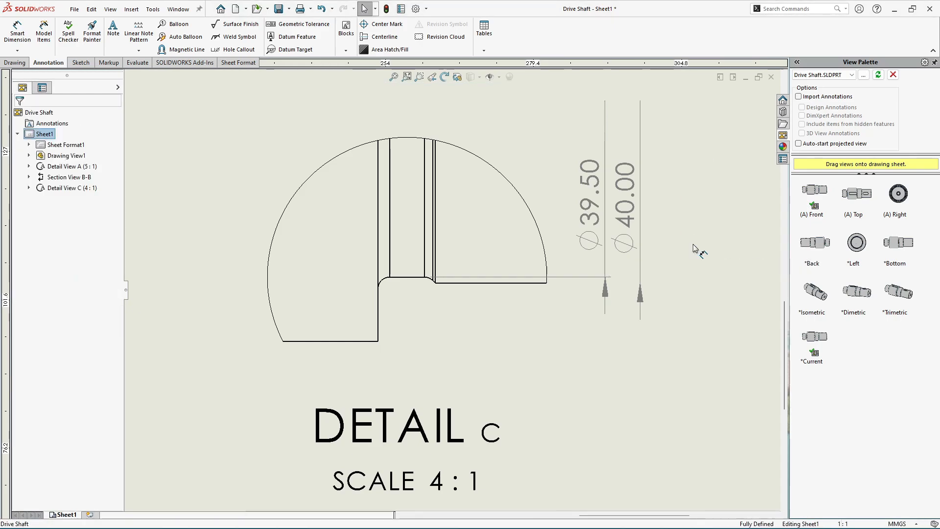
{"action": "scroll", "coordinate": [341, 295], "scroll_direction": "down", "scroll_amount": 1}
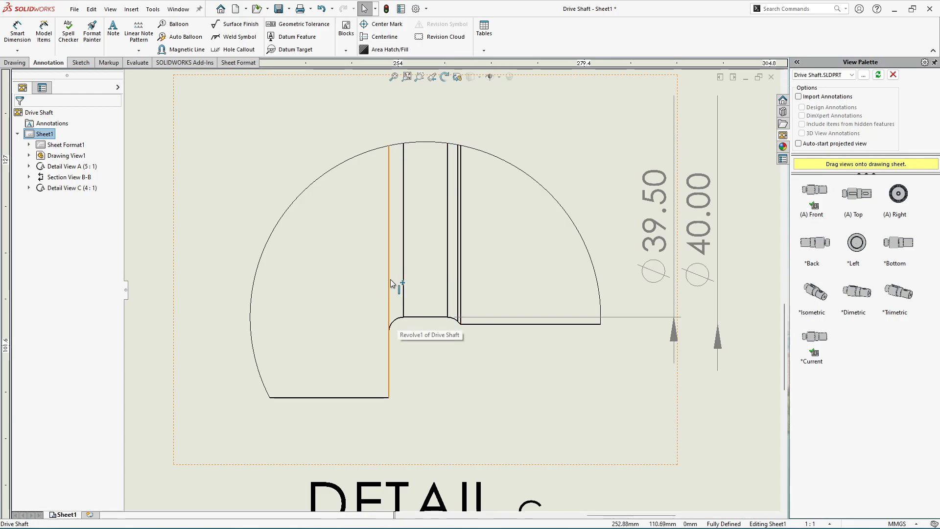
{"action": "scroll", "coordinate": [389, 279], "scroll_direction": "up", "scroll_amount": 2}
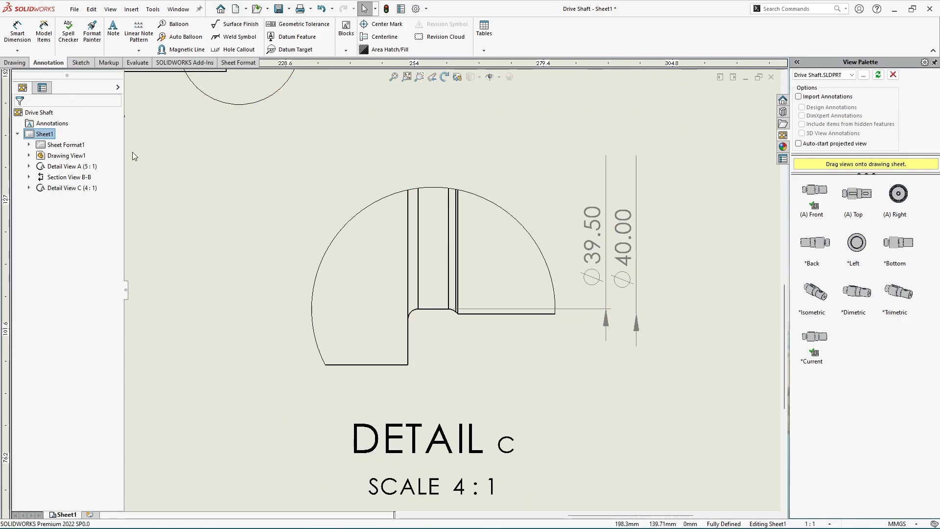
{"action": "scroll", "coordinate": [404, 256], "scroll_direction": "down", "scroll_amount": 1}
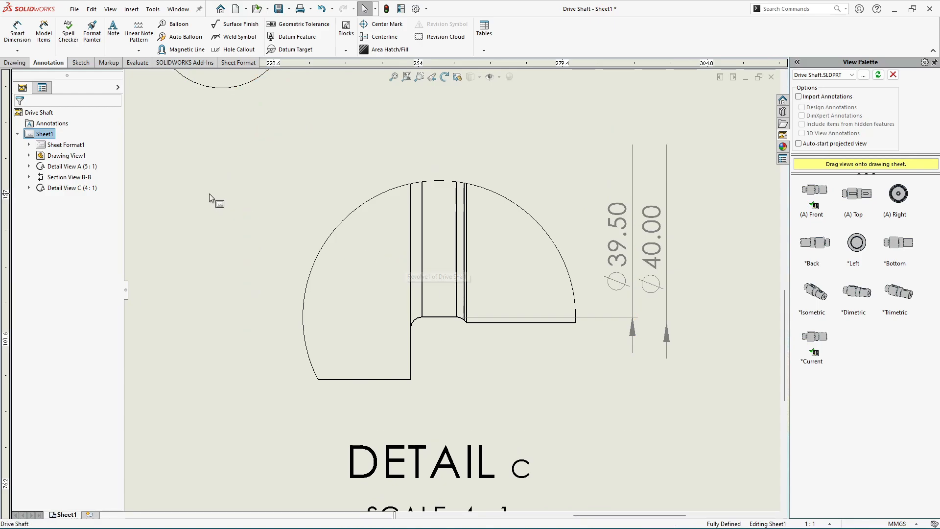
{"action": "scroll", "coordinate": [325, 226], "scroll_direction": "down", "scroll_amount": 2}
{"action": "scroll", "coordinate": [437, 252], "scroll_direction": "up", "scroll_amount": 2}
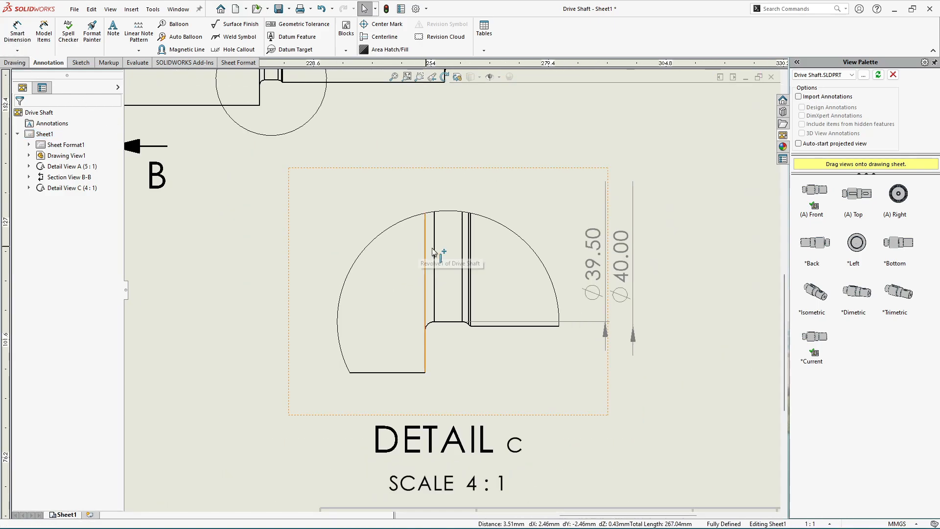
{"action": "scroll", "coordinate": [429, 278], "scroll_direction": "down", "scroll_amount": 3}
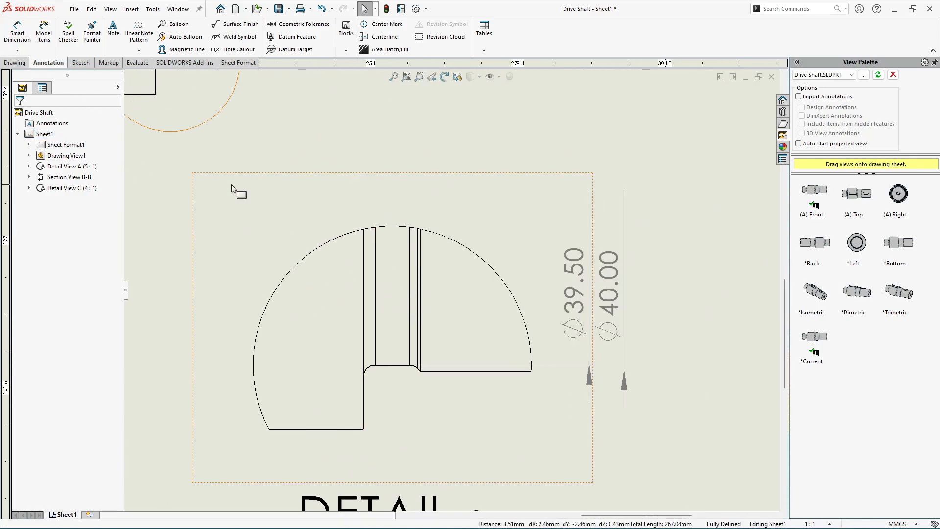
{"action": "left_click", "coordinate": [17, 33]}
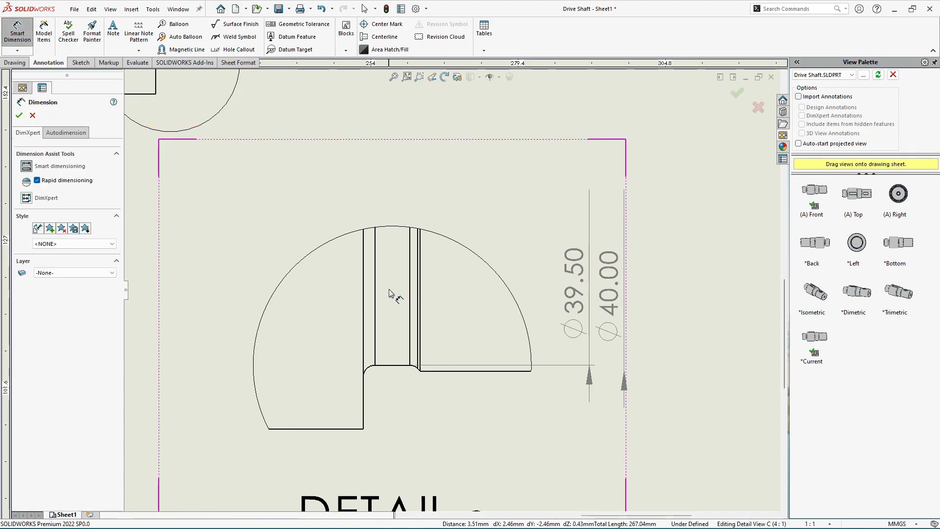
{"action": "left_click", "coordinate": [364, 315]}
{"action": "scroll", "coordinate": [365, 314], "scroll_direction": "down", "scroll_amount": 1}
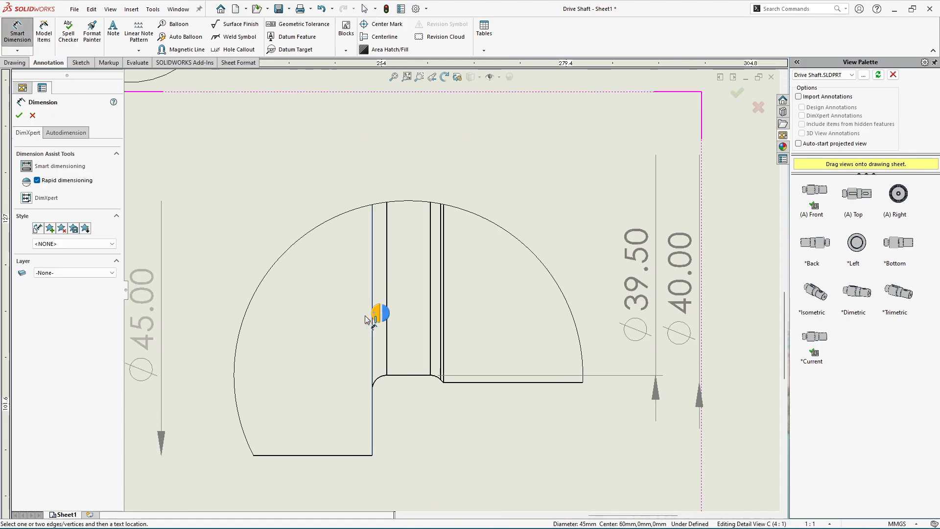
{"action": "left_click", "coordinate": [430, 327]}
{"action": "left_click", "coordinate": [429, 323]}
{"action": "scroll", "coordinate": [429, 324], "scroll_direction": "up", "scroll_amount": 3}
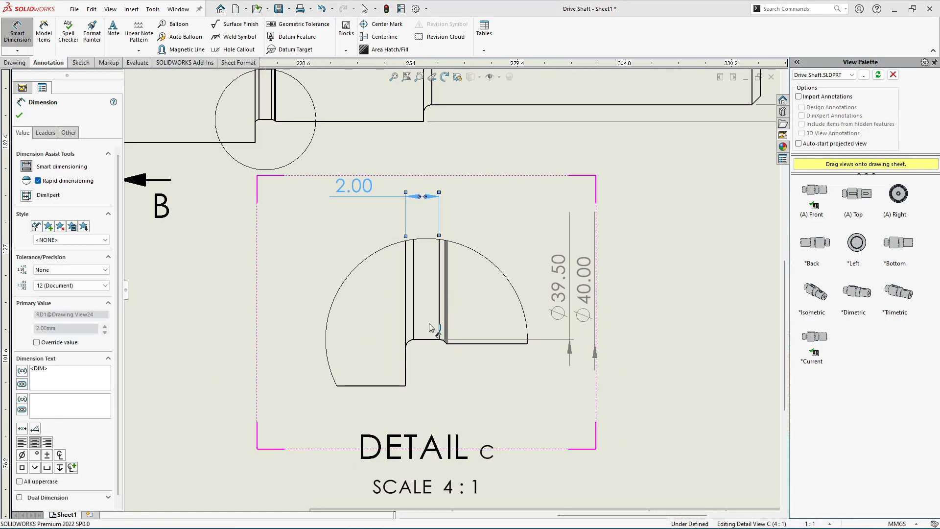
{"action": "key", "text": "Escape"}
{"action": "left_click", "coordinate": [360, 189]}
{"action": "key", "text": "Delete"}
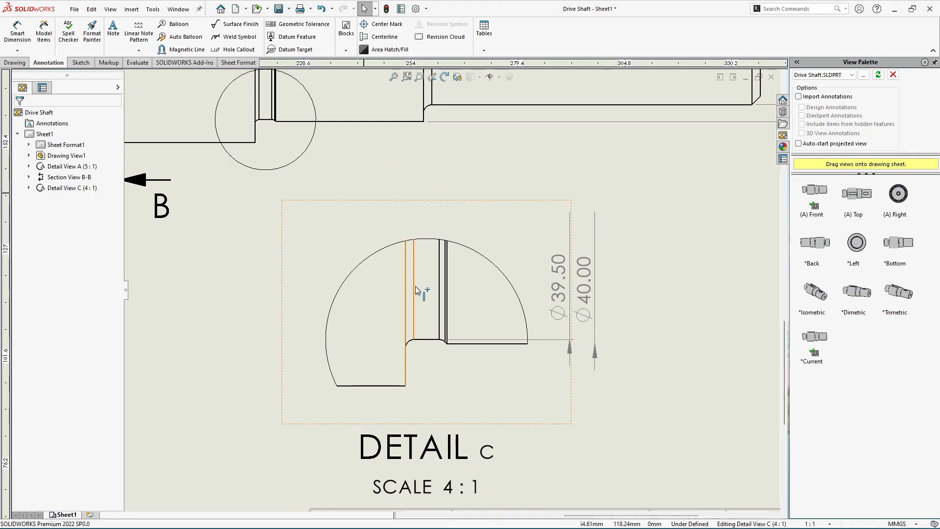
Add a linear width dimension above Detail C, from the large shoulder edge to the groove's far inner edge
{"action": "scroll", "coordinate": [415, 286], "scroll_direction": "down", "scroll_amount": 2}
{"action": "scroll", "coordinate": [450, 332], "scroll_direction": "down", "scroll_amount": 1}
{"action": "scroll", "coordinate": [453, 290], "scroll_direction": "up", "scroll_amount": 2}
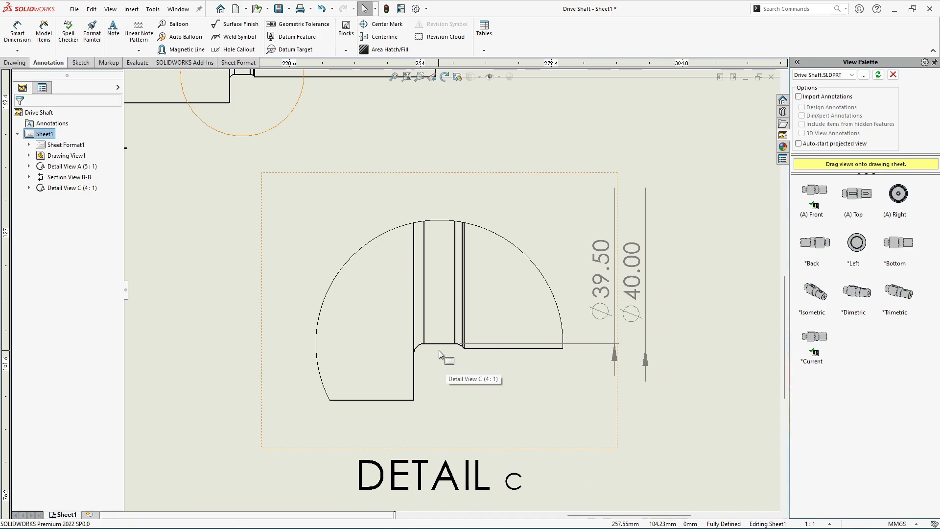
{"action": "scroll", "coordinate": [438, 351], "scroll_direction": "down", "scroll_amount": 1}
{"action": "scroll", "coordinate": [439, 351], "scroll_direction": "up", "scroll_amount": 2}
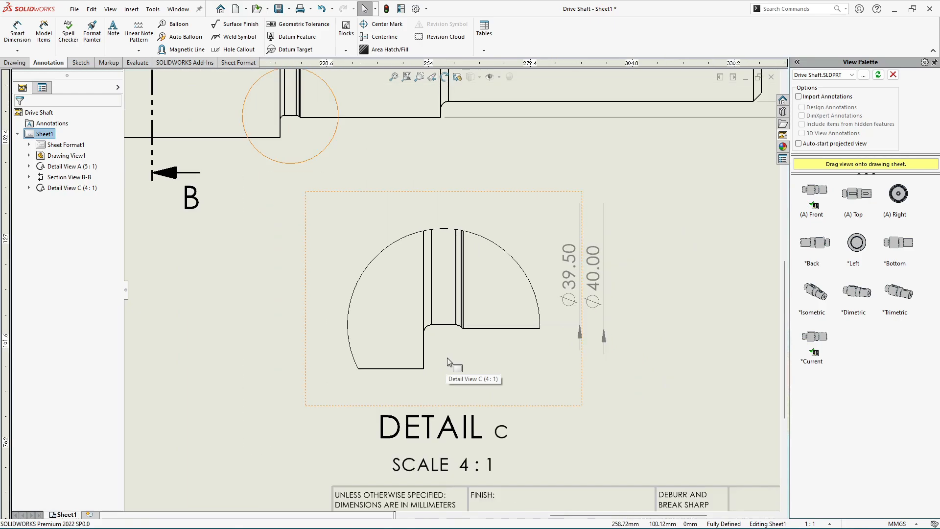
{"action": "scroll", "coordinate": [464, 293], "scroll_direction": "down", "scroll_amount": 2}
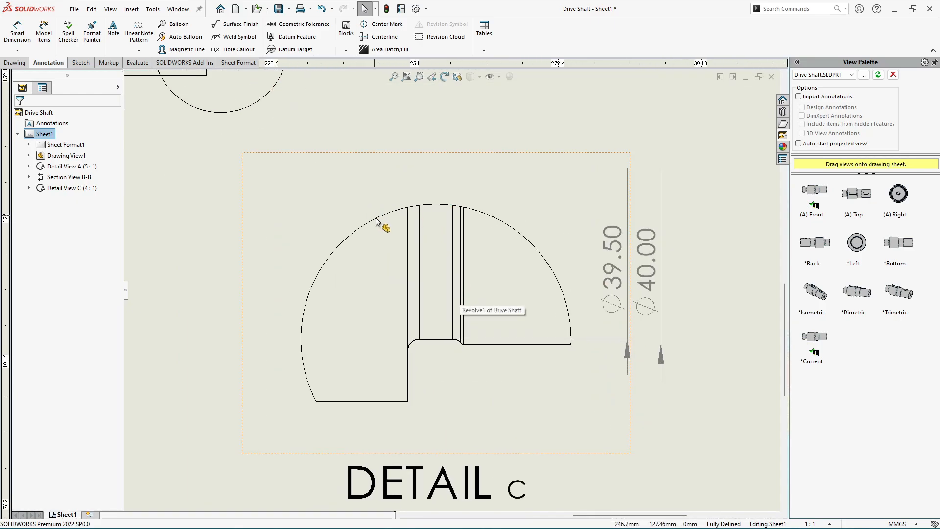
{"action": "scroll", "coordinate": [444, 296], "scroll_direction": "down", "scroll_amount": 1}
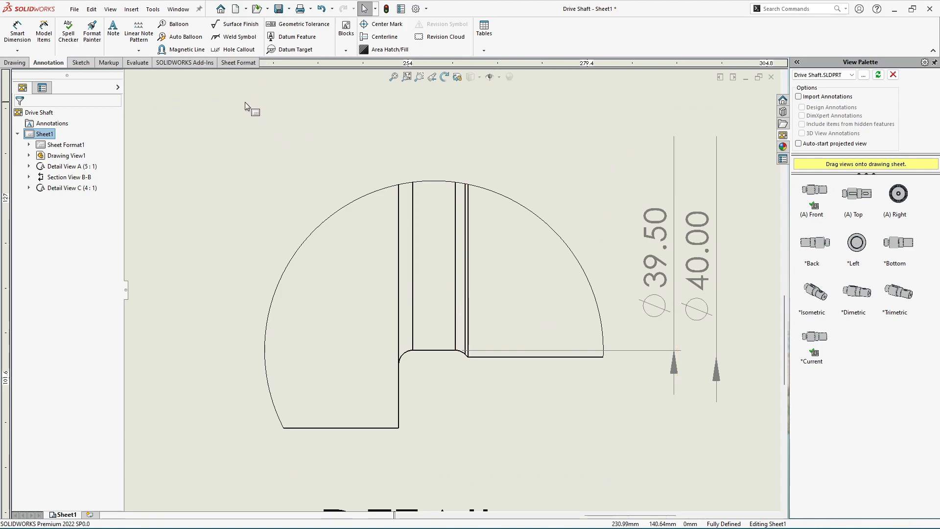
{"action": "left_click", "coordinate": [15, 27]}
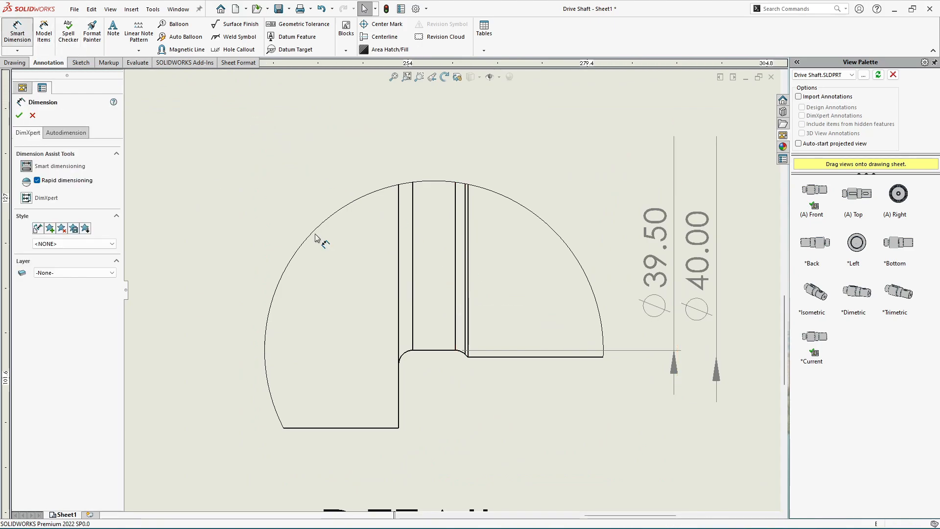
{"action": "left_click", "coordinate": [398, 281]}
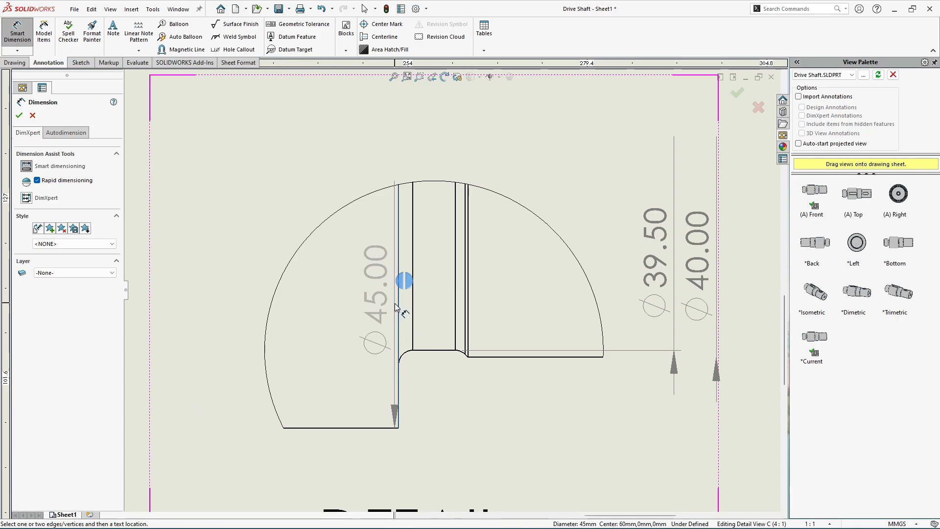
{"action": "scroll", "coordinate": [395, 304], "scroll_direction": "down", "scroll_amount": 1}
{"action": "scroll", "coordinate": [450, 293], "scroll_direction": "up", "scroll_amount": 1}
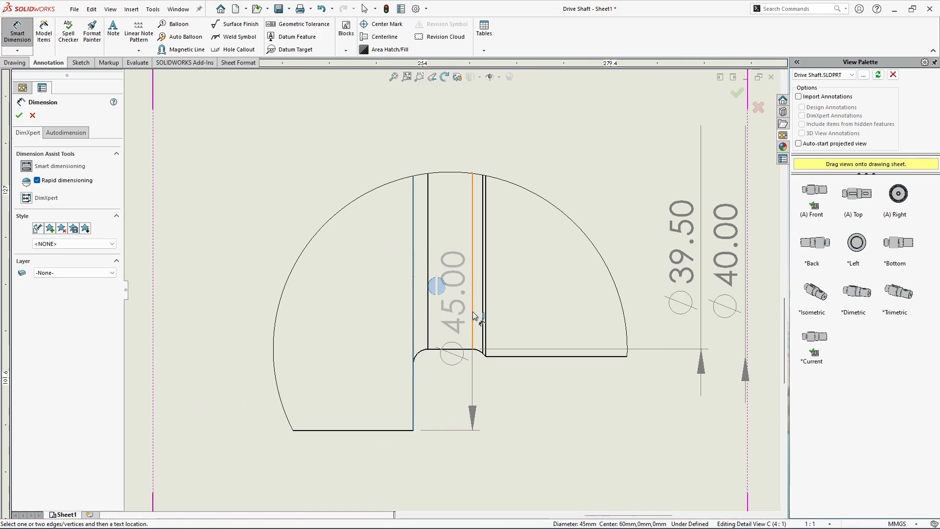
{"action": "left_click", "coordinate": [473, 316]}
{"action": "left_click", "coordinate": [472, 311]}
{"action": "scroll", "coordinate": [474, 306], "scroll_direction": "up", "scroll_amount": 2}
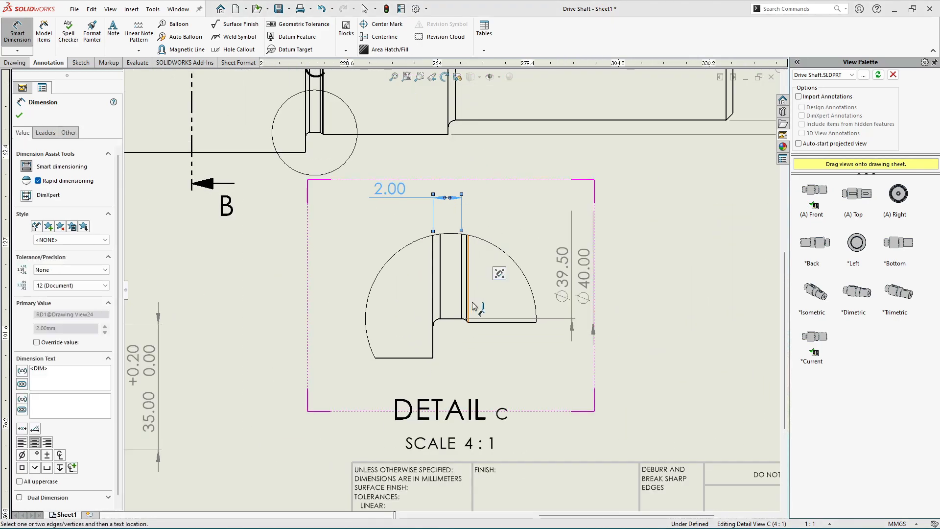
Append "max" to the text of the groove width dimension above Detail C
{"action": "scroll", "coordinate": [436, 206], "scroll_direction": "down", "scroll_amount": 2}
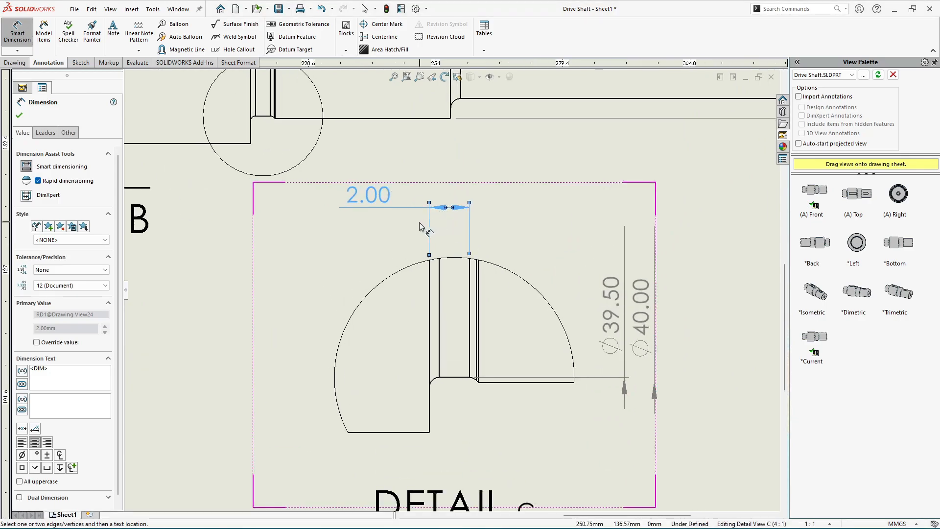
{"action": "key", "text": "Escape"}
{"action": "left_click", "coordinate": [374, 202]}
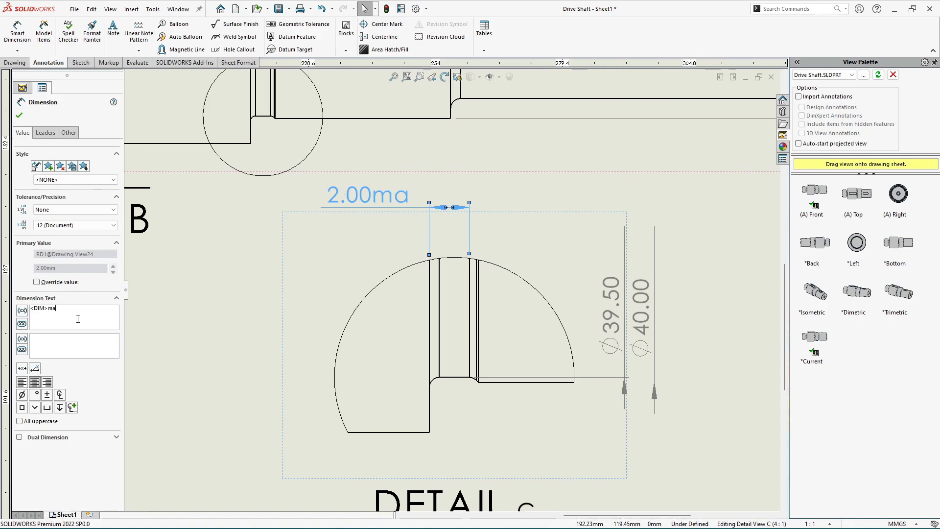
{"action": "left_click", "coordinate": [19, 115]}
{"action": "key", "text": "z"}
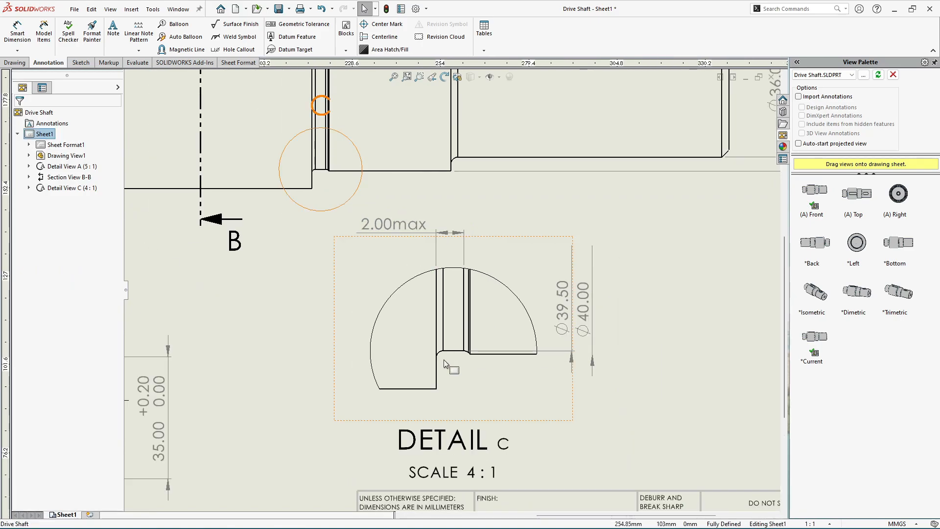
{"action": "scroll", "coordinate": [474, 367], "scroll_direction": "down", "scroll_amount": 2}
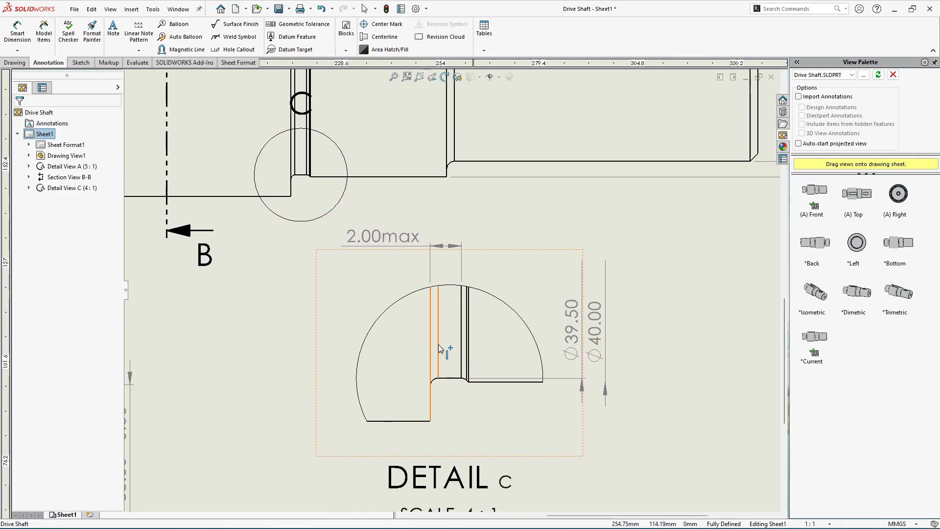
{"action": "scroll", "coordinate": [411, 293], "scroll_direction": "up", "scroll_amount": 3}
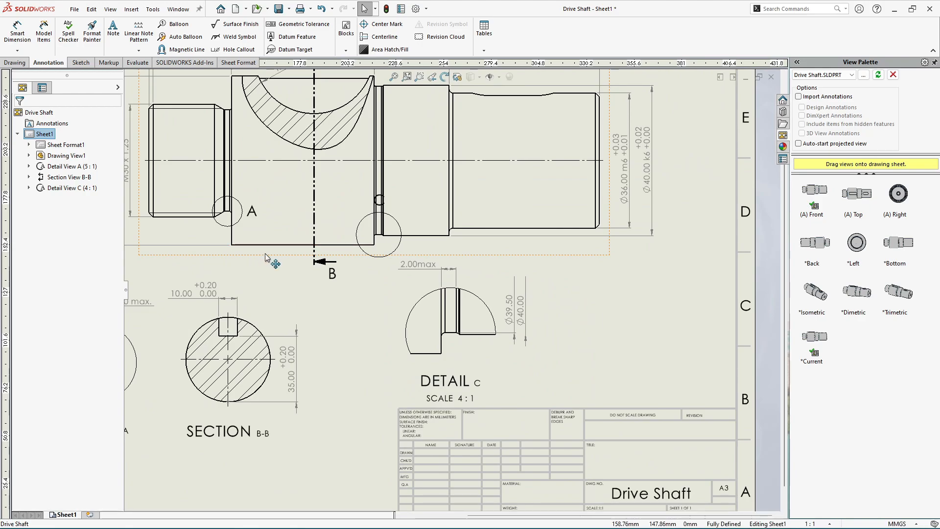
{"action": "scroll", "coordinate": [271, 250], "scroll_direction": "up", "scroll_amount": 3}
{"action": "scroll", "coordinate": [513, 330], "scroll_direction": "down", "scroll_amount": 4}
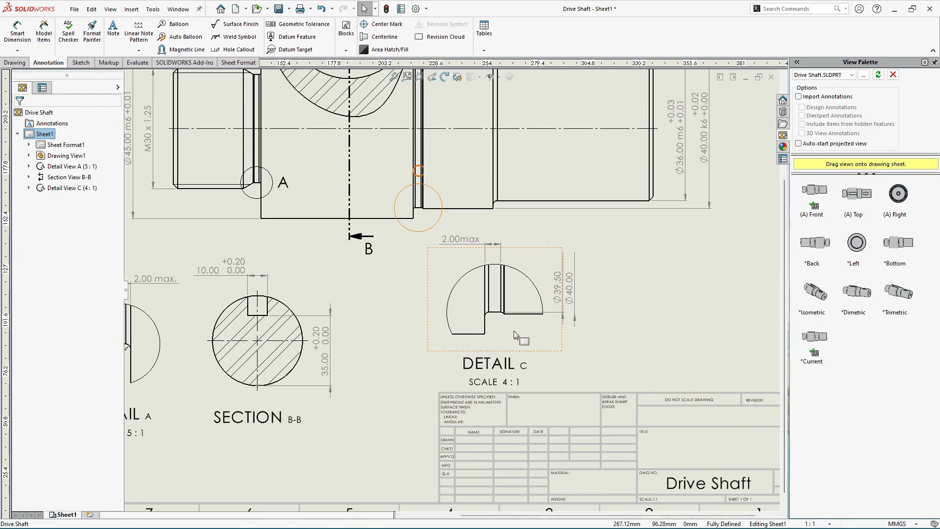
{"action": "scroll", "coordinate": [513, 330], "scroll_direction": "down", "scroll_amount": 5}
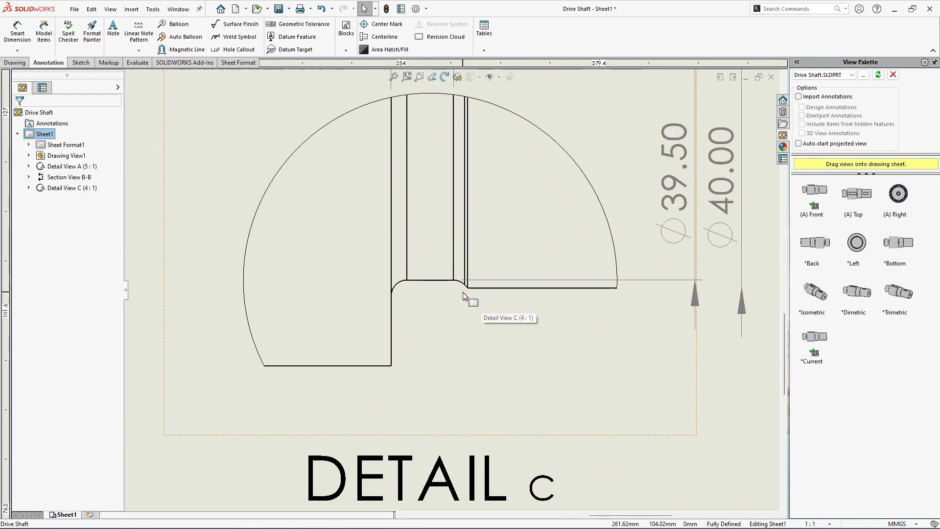
Add an angular dimension between the groove's short slanted edge and the lower edge of the adjacent smaller shaft section in Detail C
{"action": "scroll", "coordinate": [462, 292], "scroll_direction": "down", "scroll_amount": 3}
{"action": "scroll", "coordinate": [465, 289], "scroll_direction": "up", "scroll_amount": 1}
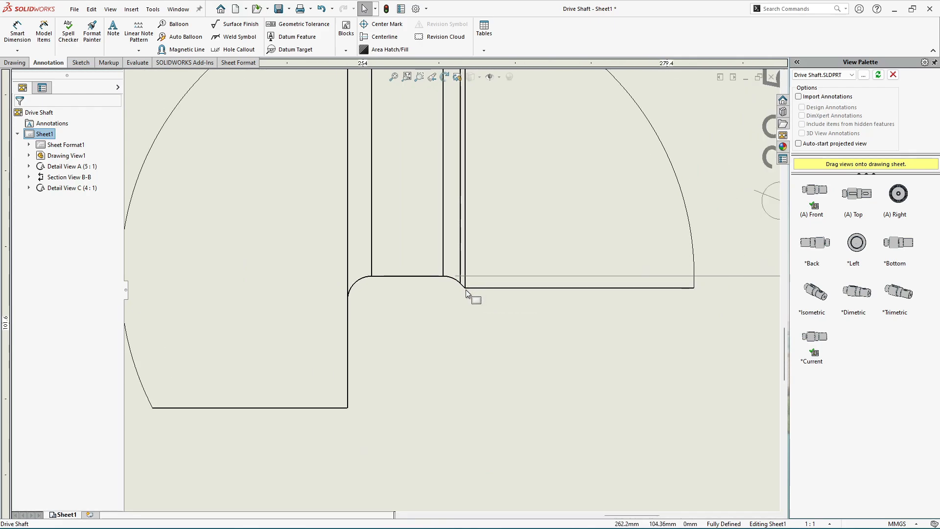
{"action": "left_click", "coordinate": [23, 33]}
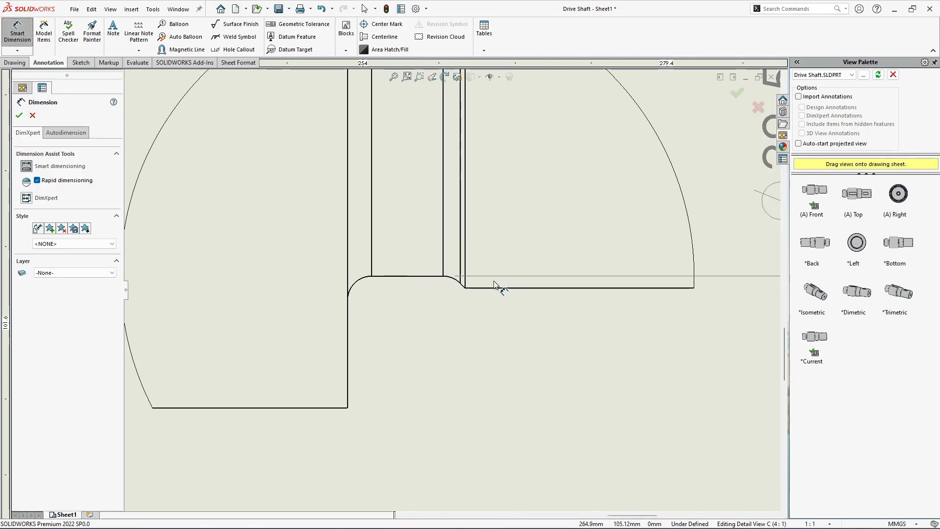
{"action": "scroll", "coordinate": [496, 287], "scroll_direction": "down", "scroll_amount": 2}
{"action": "left_click", "coordinate": [433, 295]}
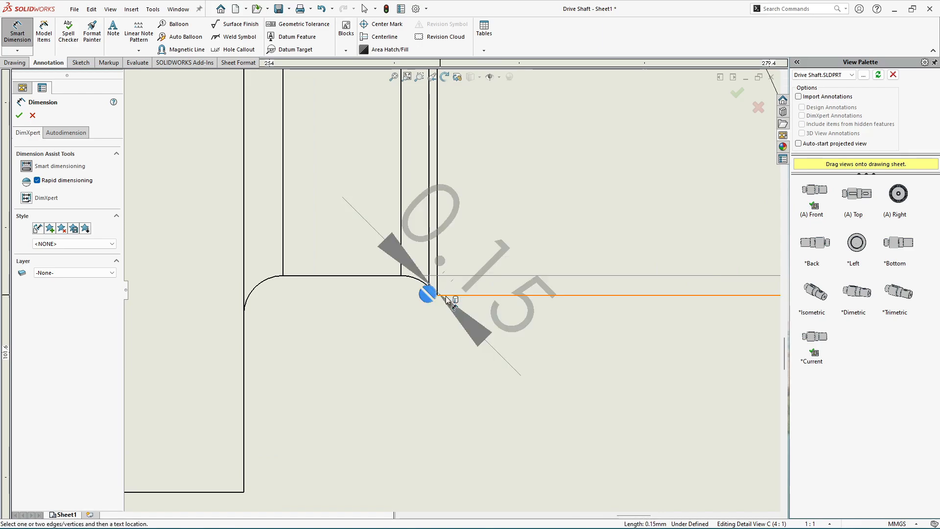
{"action": "left_click", "coordinate": [453, 299]}
{"action": "left_click", "coordinate": [457, 302]}
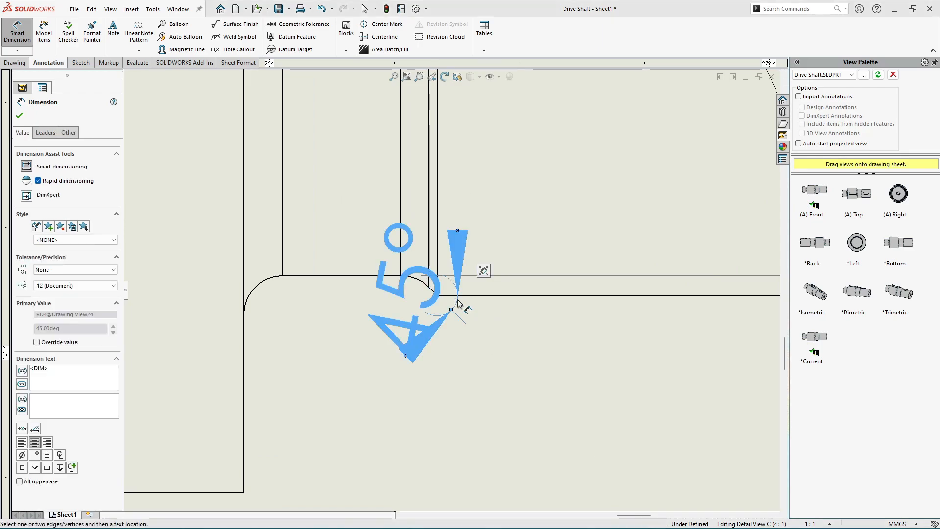
Move the 45° dimension outward to the lower right of Detail C, clear of the groove, and finish dimensioning
{"action": "scroll", "coordinate": [439, 300], "scroll_direction": "up", "scroll_amount": 4}
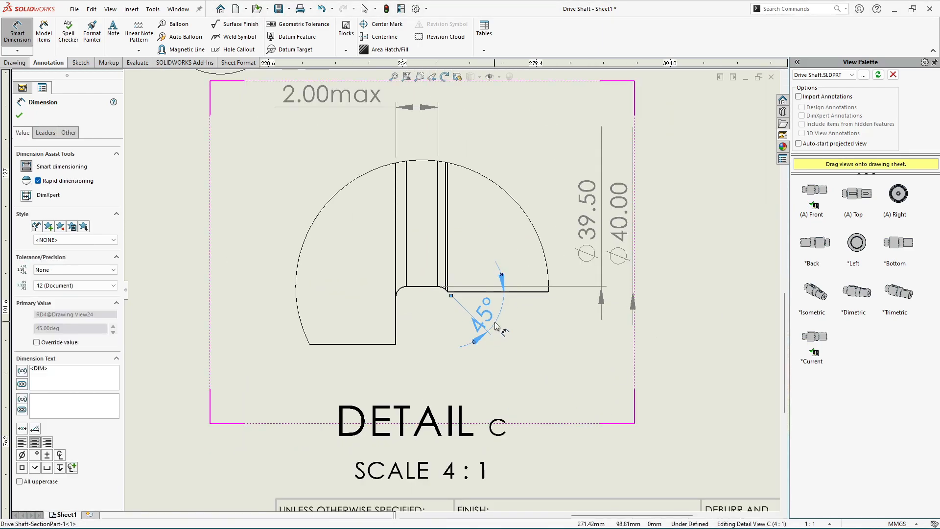
{"action": "scroll", "coordinate": [480, 316], "scroll_direction": "down", "scroll_amount": 1}
{"action": "left_click_drag", "start_coordinate": [481, 315], "coordinate": [594, 341]}
{"action": "scroll", "coordinate": [504, 380], "scroll_direction": "up", "scroll_amount": 2}
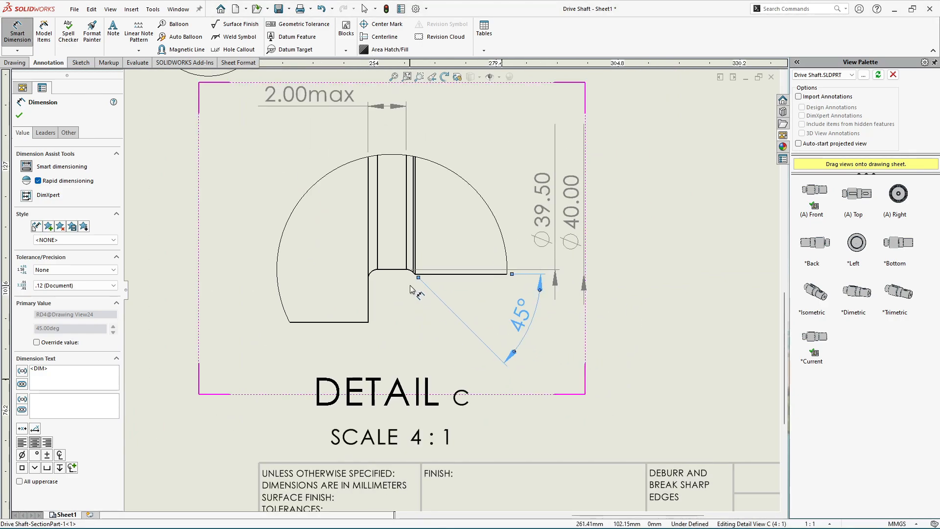
{"action": "scroll", "coordinate": [395, 280], "scroll_direction": "down", "scroll_amount": 1}
{"action": "key", "text": "Escape"}
{"action": "scroll", "coordinate": [396, 280], "scroll_direction": "down", "scroll_amount": 2}
{"action": "scroll", "coordinate": [438, 270], "scroll_direction": "up", "scroll_amount": 3}
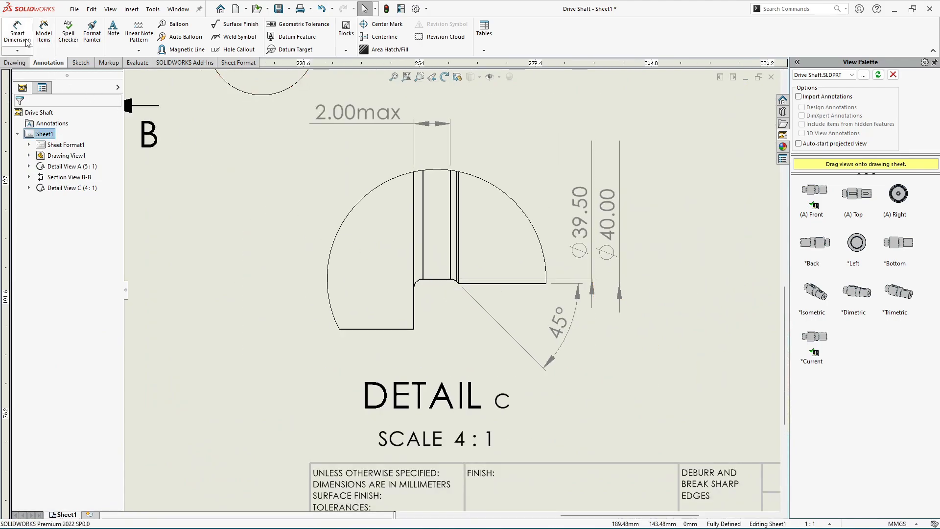
Dimension the radius of the groove's corner fillet at the large shoulder in Detail C, placing the text below the groove
{"action": "left_click", "coordinate": [27, 43]}
{"action": "scroll", "coordinate": [424, 276], "scroll_direction": "down", "scroll_amount": 2}
{"action": "left_click", "coordinate": [429, 266]}
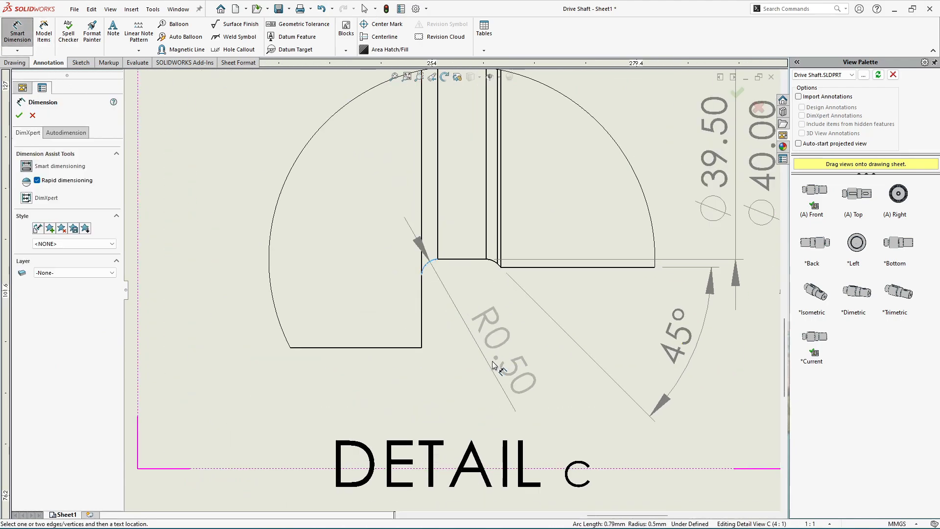
{"action": "left_click", "coordinate": [509, 382]}
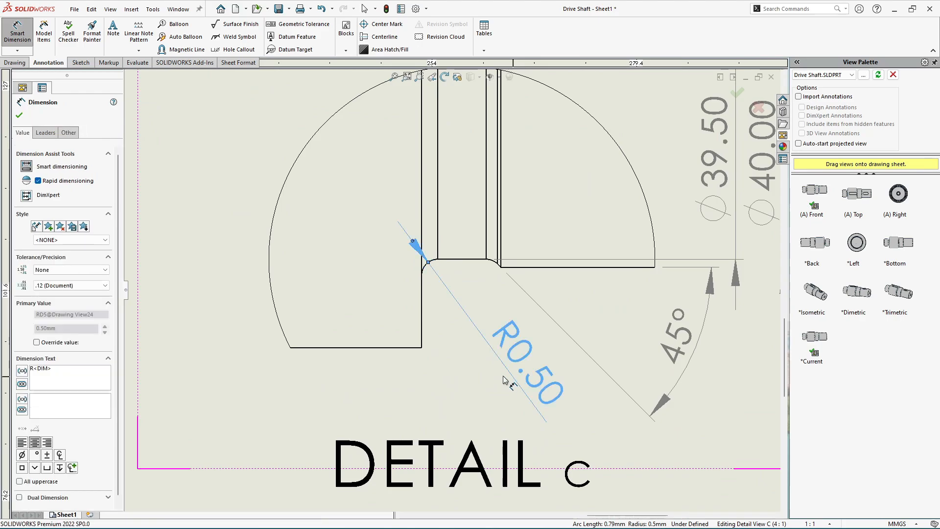
Give the groove's radius dimension a broken leader with horizontal text, shift it toward the lower right, and set its arrow inside
{"action": "left_click", "coordinate": [45, 133]}
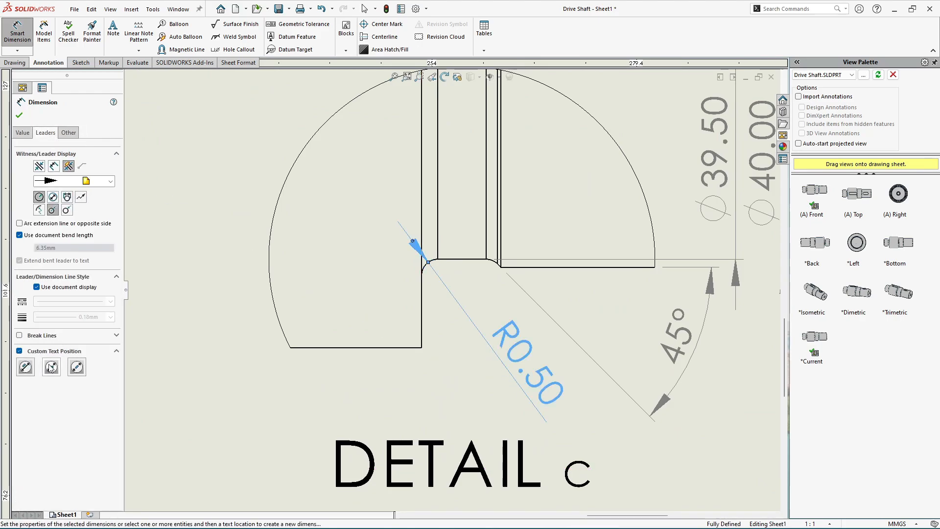
{"action": "left_click", "coordinate": [55, 366]}
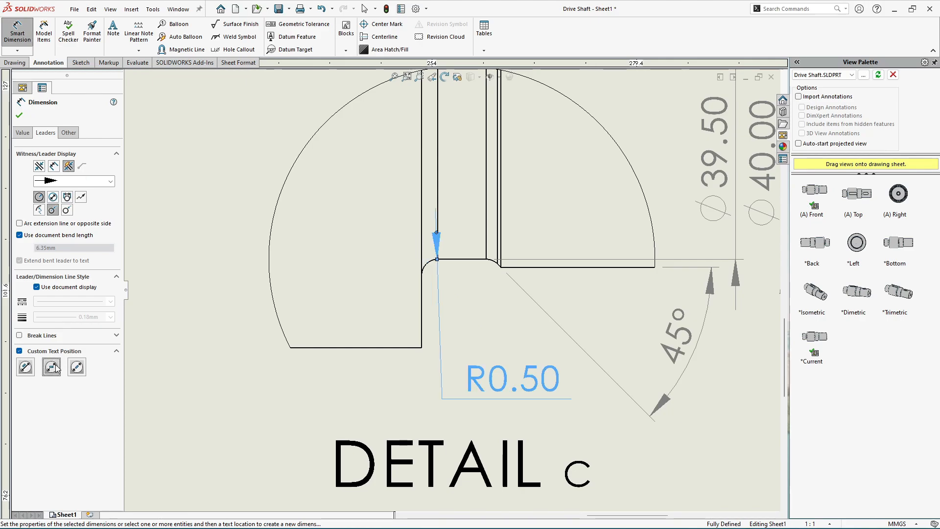
{"action": "left_click_drag", "start_coordinate": [541, 391], "coordinate": [563, 405]}
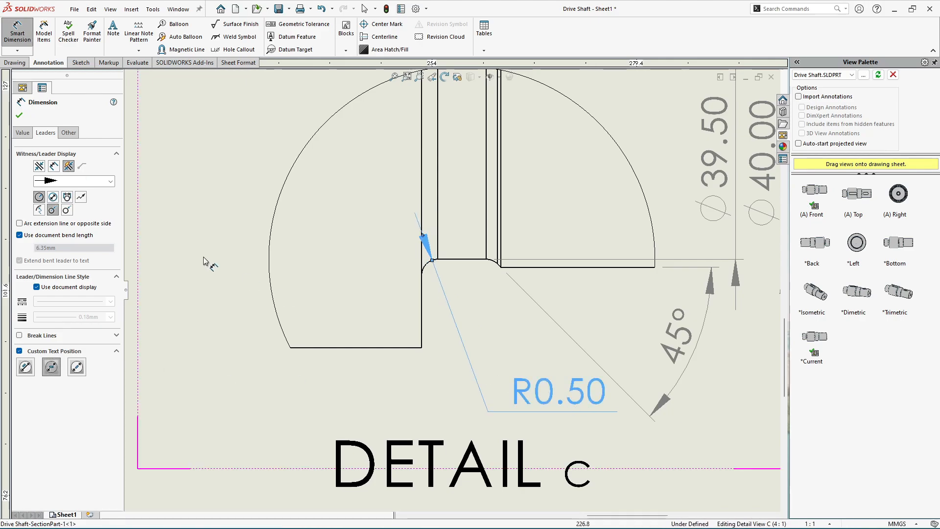
{"action": "left_click", "coordinate": [54, 167]}
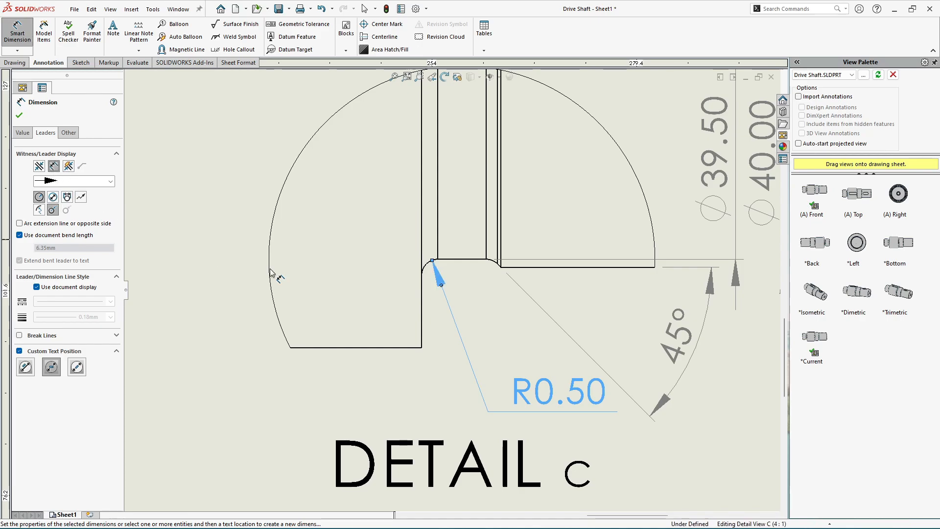
Add a second leader from the R0.50 dimension to the groove's opposite fillet in Detail C
{"action": "scroll", "coordinate": [464, 288], "scroll_direction": "down", "scroll_amount": 2}
{"action": "scroll", "coordinate": [460, 284], "scroll_direction": "down", "scroll_amount": 2}
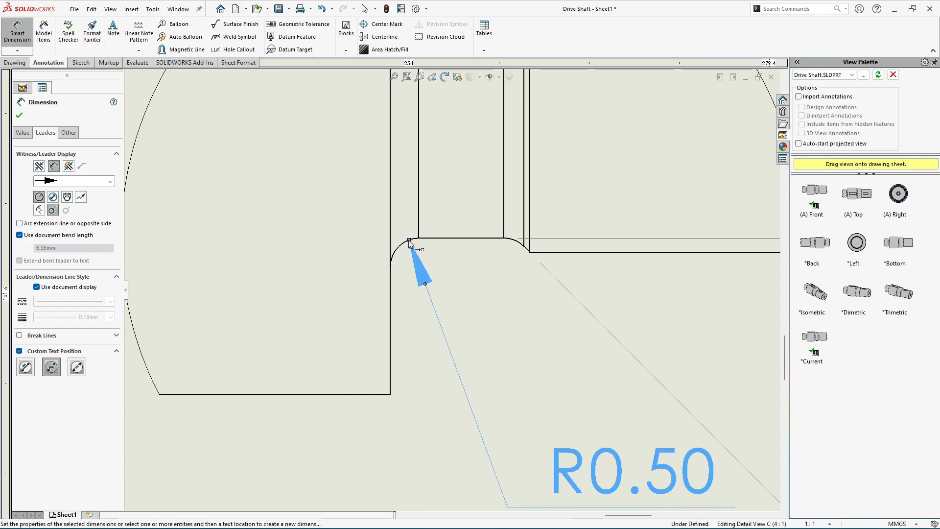
{"action": "left_click_drag", "start_coordinate": [410, 244], "coordinate": [514, 245], "text": "ctrl"}
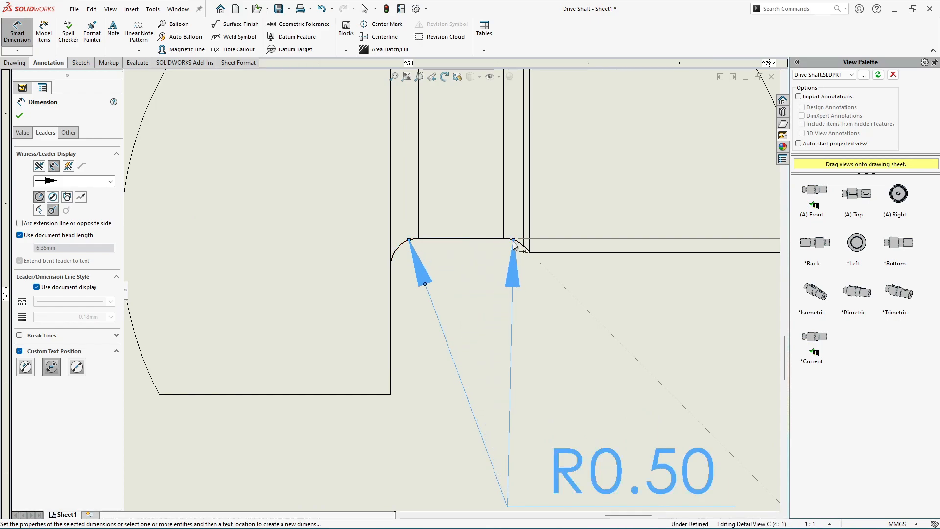
{"action": "left_click", "coordinate": [555, 309]}
{"action": "scroll", "coordinate": [524, 304], "scroll_direction": "up", "scroll_amount": 8}
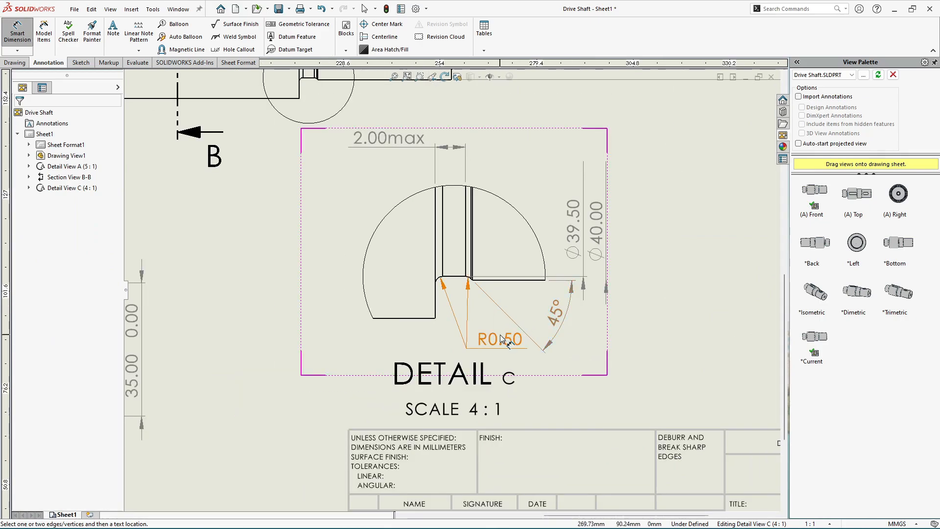
Move the R0.50 and 2.00max dimensions closer to the Detail C geometry
{"action": "left_click_drag", "start_coordinate": [501, 334], "coordinate": [491, 336]}
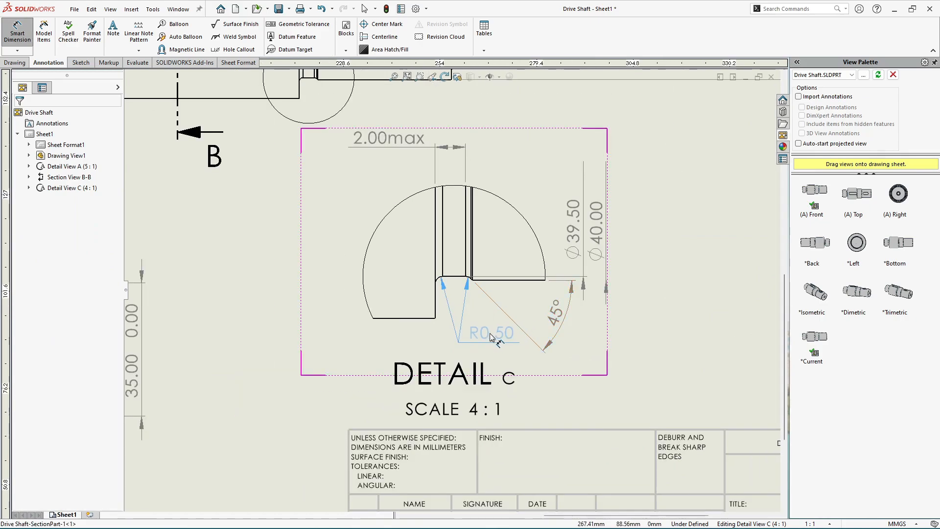
{"action": "key", "text": "Escape"}
{"action": "left_click_drag", "start_coordinate": [383, 145], "coordinate": [391, 166]}
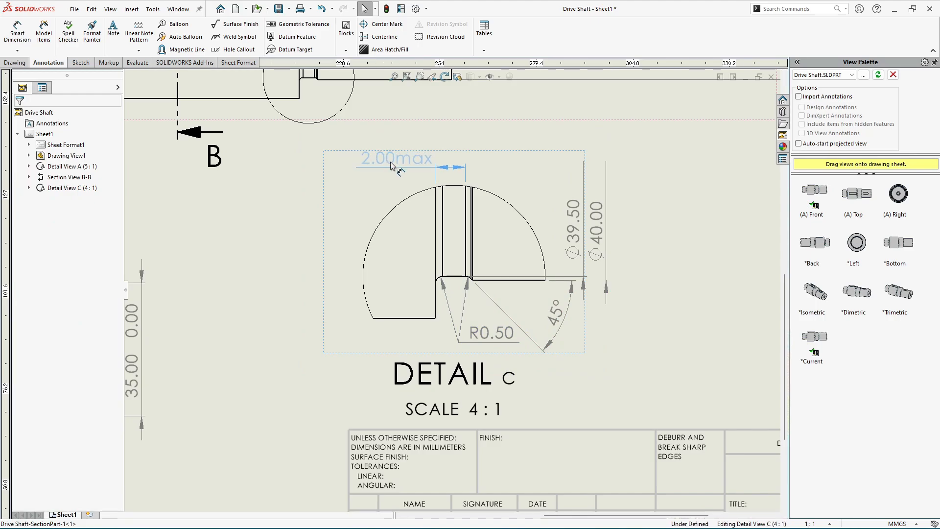
{"action": "left_click", "coordinate": [655, 233]}
{"action": "scroll", "coordinate": [670, 292], "scroll_direction": "up", "scroll_amount": 3}
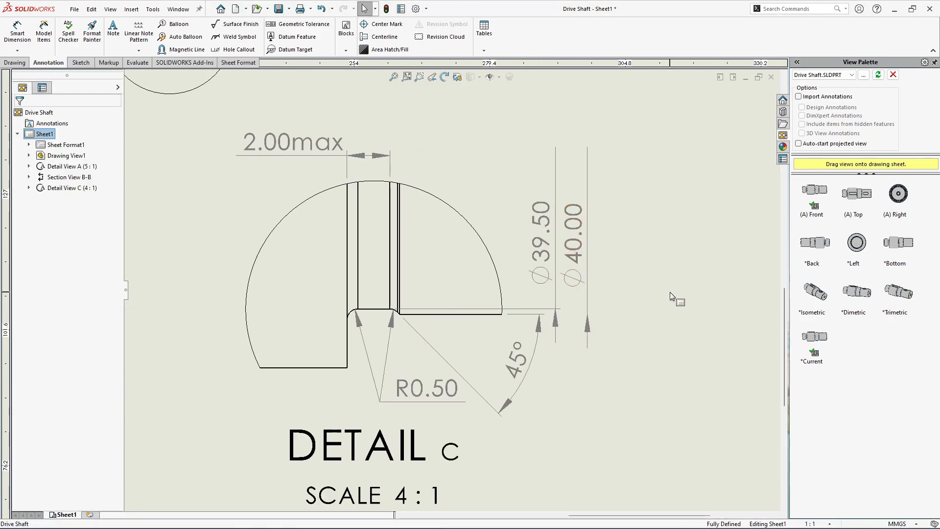
Move the A label of the detail circle on the main shaft view to the lower left of its circle
{"action": "scroll", "coordinate": [636, 279], "scroll_direction": "up", "scroll_amount": 5}
{"action": "scroll", "coordinate": [629, 285], "scroll_direction": "down", "scroll_amount": 1}
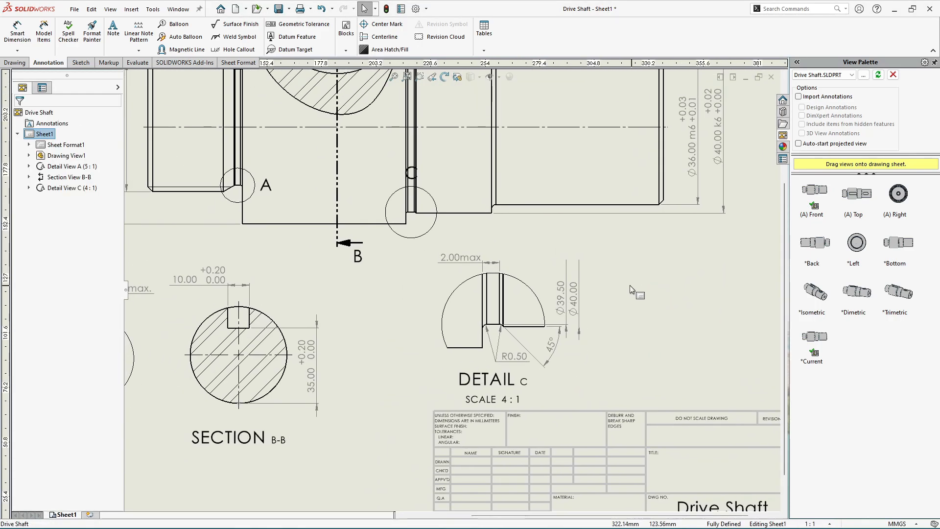
{"action": "middle_click_drag", "start_coordinate": [433, 227], "coordinate": [460, 255]}
{"action": "middle_click_drag", "start_coordinate": [312, 227], "coordinate": [471, 226]}
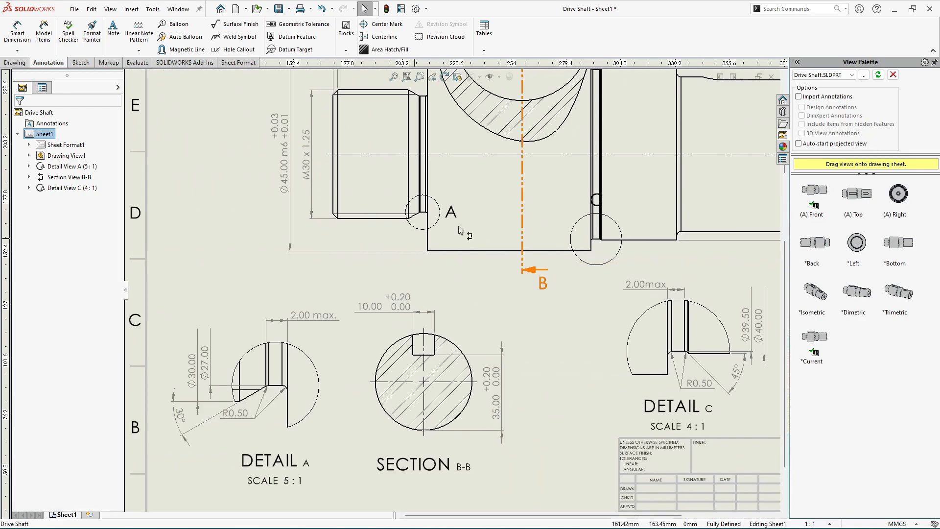
{"action": "scroll", "coordinate": [458, 225], "scroll_direction": "up", "scroll_amount": 2}
{"action": "left_click", "coordinate": [446, 225]}
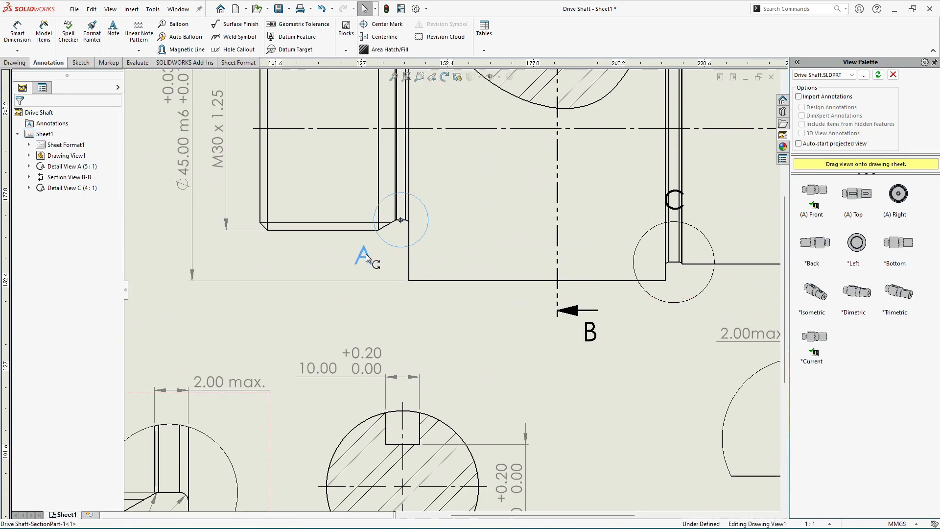
{"action": "scroll", "coordinate": [367, 257], "scroll_direction": "up", "scroll_amount": 1}
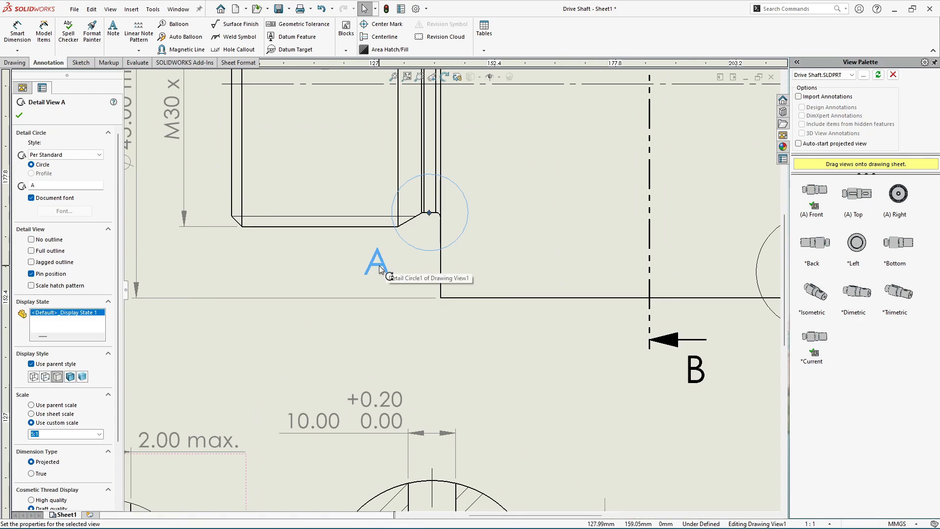
Set the detail circle style of Detail View A to With Leader
{"action": "left_click", "coordinate": [53, 155]}
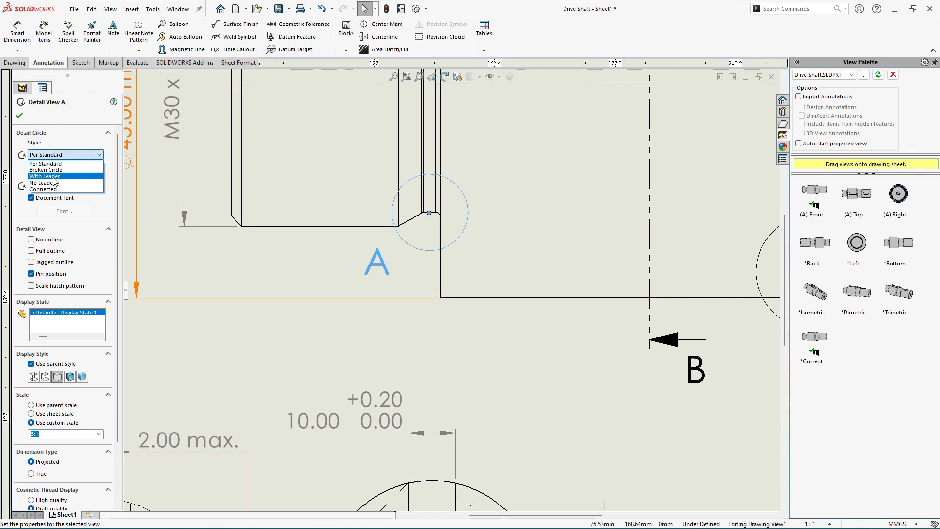
{"action": "left_click", "coordinate": [45, 176]}
{"action": "left_click", "coordinate": [20, 115]}
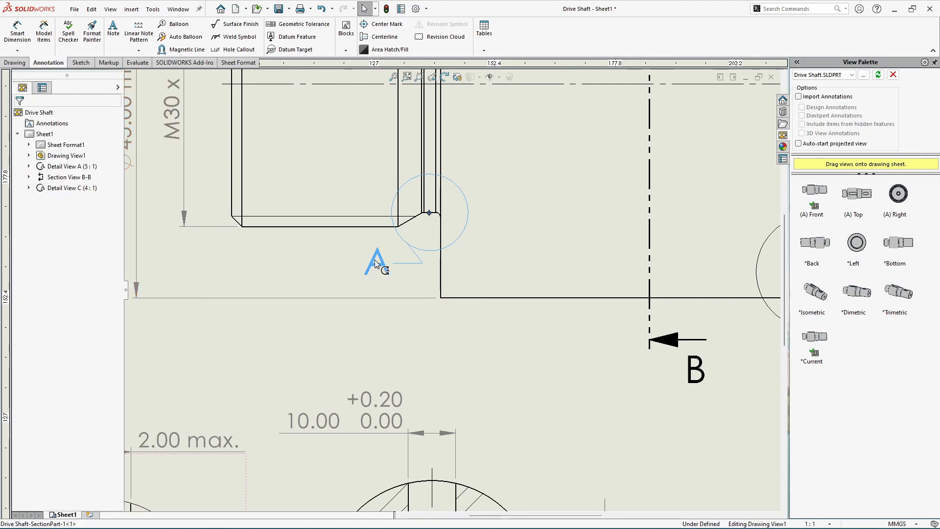
{"action": "left_click", "coordinate": [436, 339]}
{"action": "scroll", "coordinate": [408, 331], "scroll_direction": "up", "scroll_amount": 3}
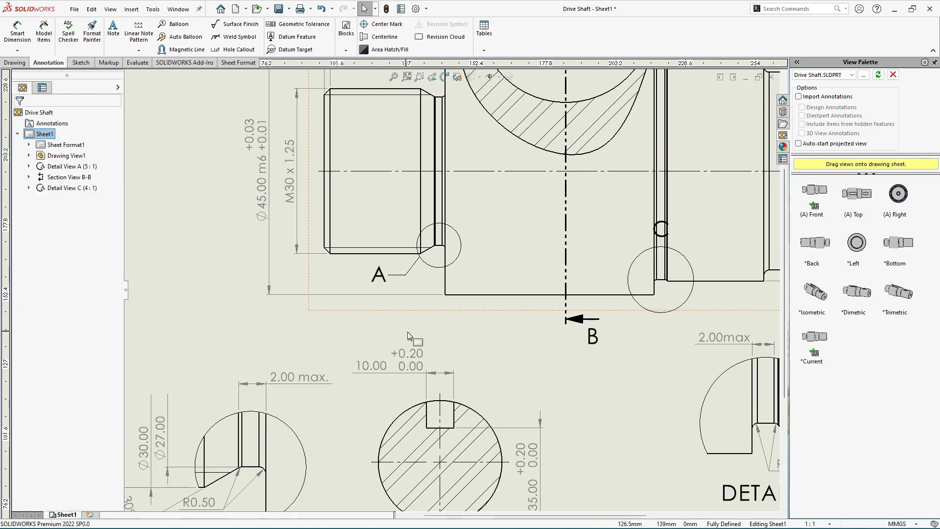
Move the C label to the lower right of its detail circle, outside the shaft, and set the circle style to With Leader
{"action": "scroll", "coordinate": [631, 331], "scroll_direction": "down", "scroll_amount": 2}
{"action": "middle_click_drag", "start_coordinate": [579, 321], "coordinate": [344, 320]}
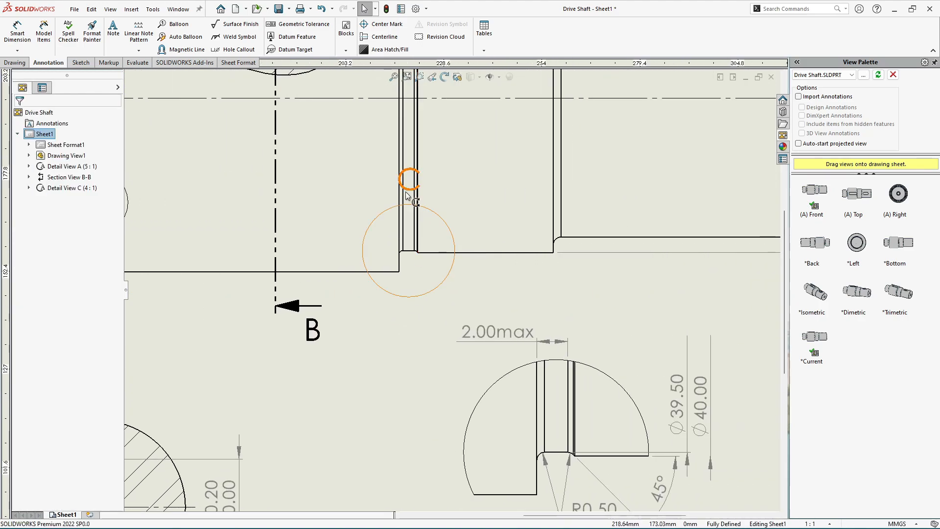
{"action": "left_click_drag", "start_coordinate": [410, 181], "coordinate": [396, 297]}
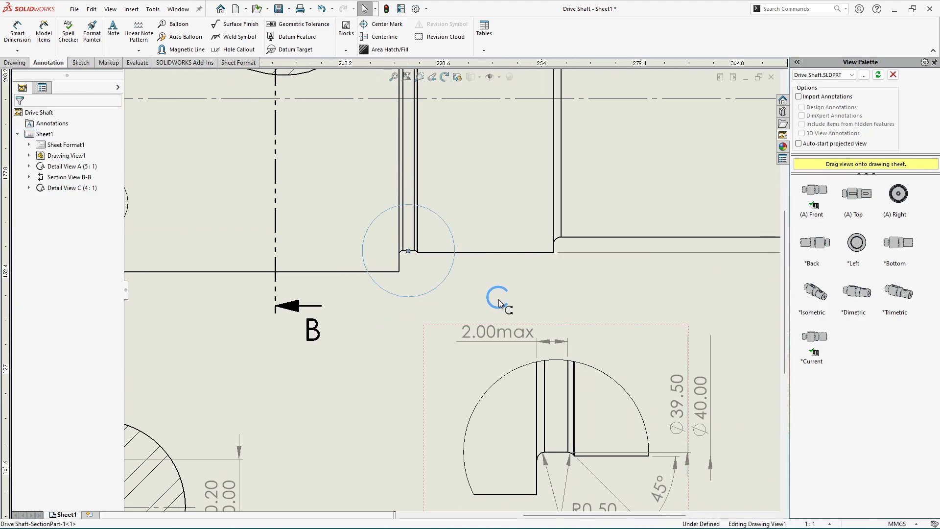
{"action": "left_click", "coordinate": [65, 155]}
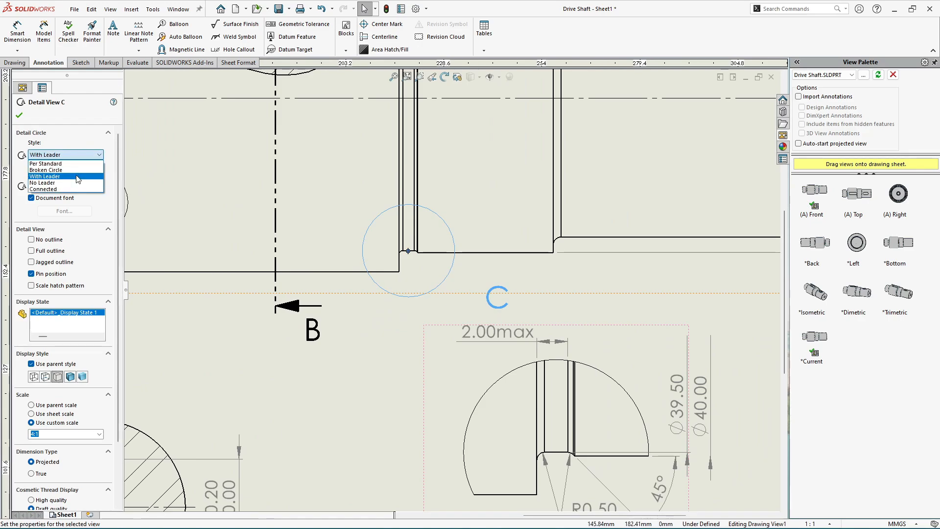
{"action": "left_click", "coordinate": [78, 176]}
{"action": "left_click", "coordinate": [20, 115]}
Dimension the fillet radius at the shoulder between the 20.00 and 40.00 long shaft sections, placing the text above the shaft
{"action": "key", "text": "f"}
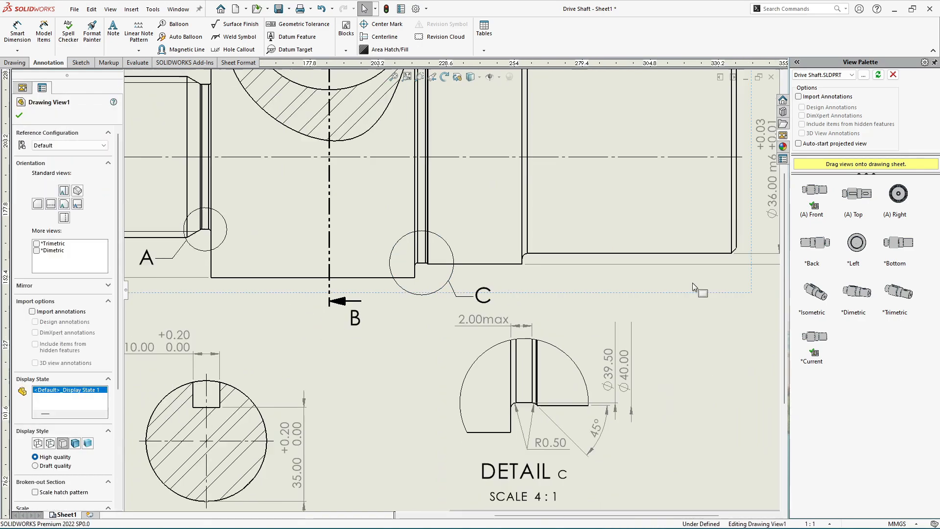
{"action": "scroll", "coordinate": [479, 198], "scroll_direction": "down", "scroll_amount": 10}
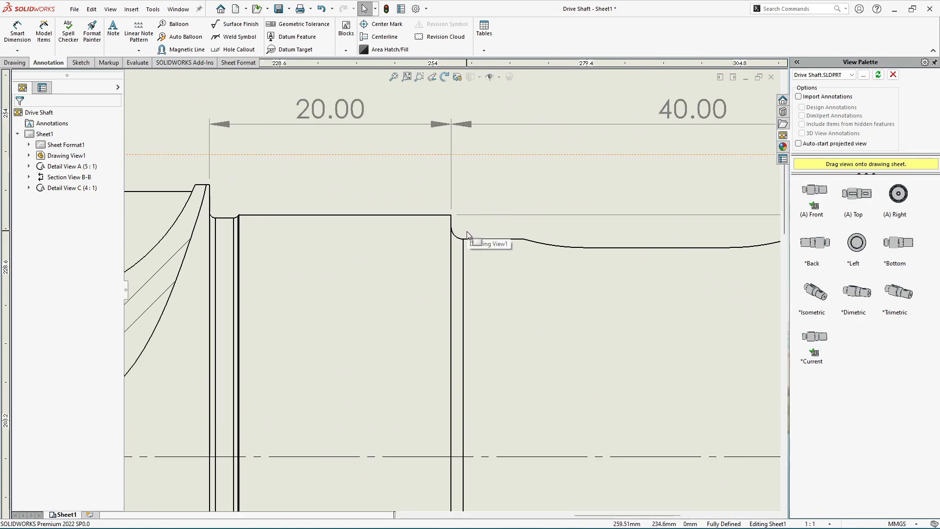
{"action": "left_click", "coordinate": [17, 31]}
{"action": "scroll", "coordinate": [472, 234], "scroll_direction": "down", "scroll_amount": 3}
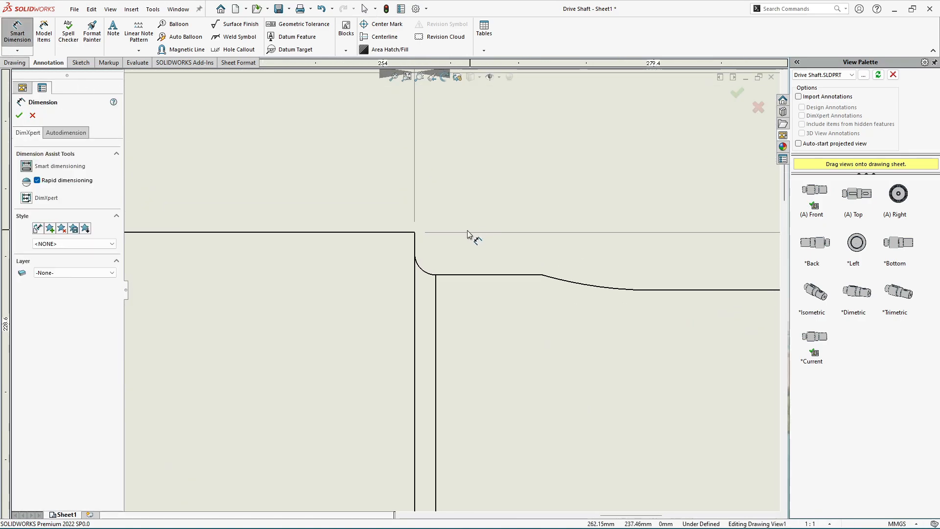
{"action": "left_click", "coordinate": [425, 274]}
{"action": "scroll", "coordinate": [426, 274], "scroll_direction": "up", "scroll_amount": 2}
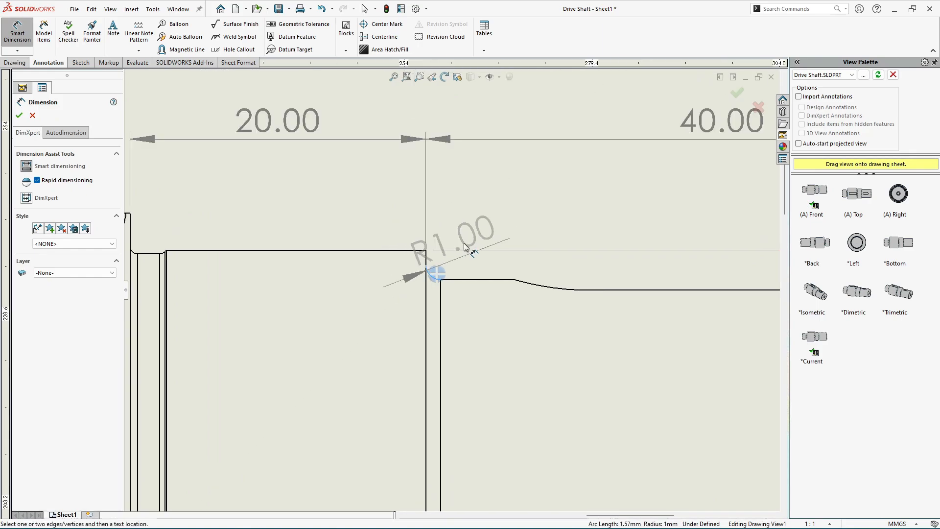
{"action": "left_click", "coordinate": [509, 204]}
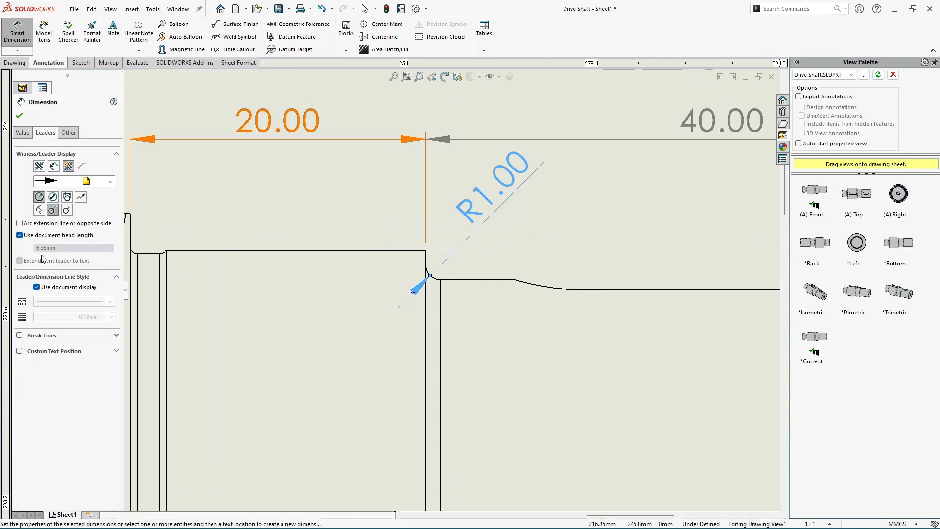
Set the R1.00 fillet dimension to broken leader with horizontal text and inside arrows, and place its text below the 40.00 dimension line
{"action": "left_click", "coordinate": [53, 352]}
{"action": "left_click", "coordinate": [52, 366]}
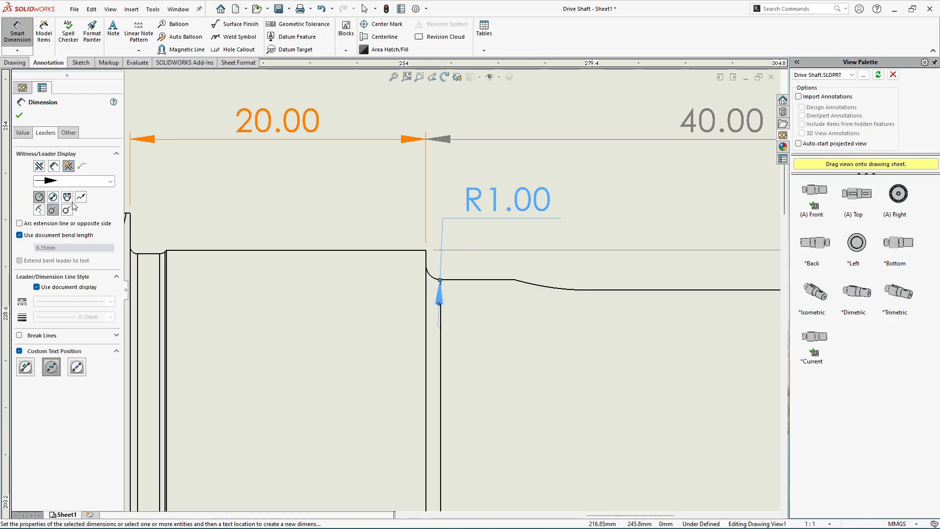
{"action": "left_click", "coordinate": [53, 166]}
{"action": "left_click", "coordinate": [19, 115]}
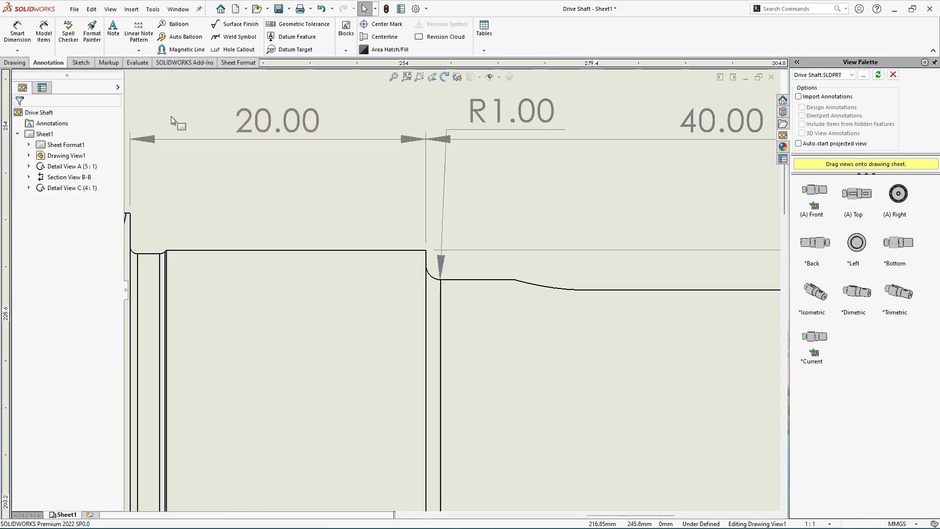
{"action": "left_click_drag", "start_coordinate": [542, 151], "coordinate": [566, 181]}
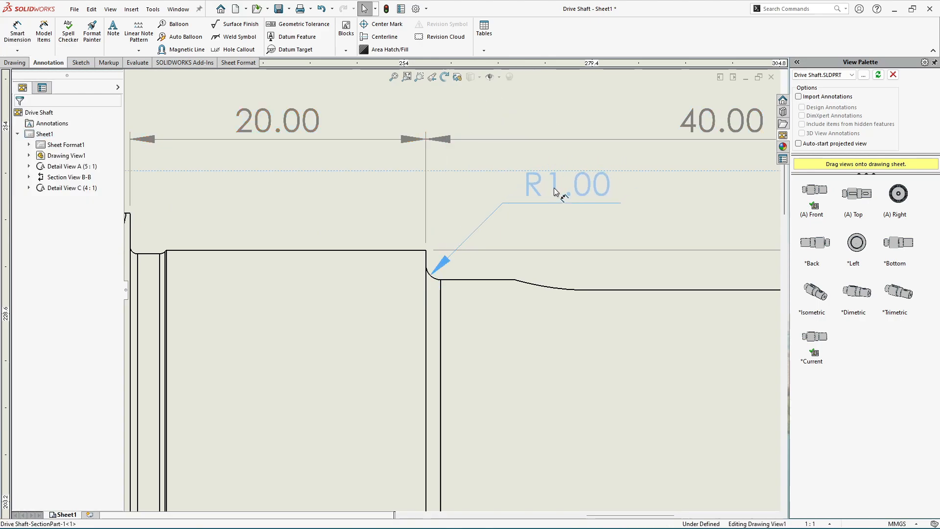
{"action": "scroll", "coordinate": [491, 146], "scroll_direction": "up", "scroll_amount": 6}
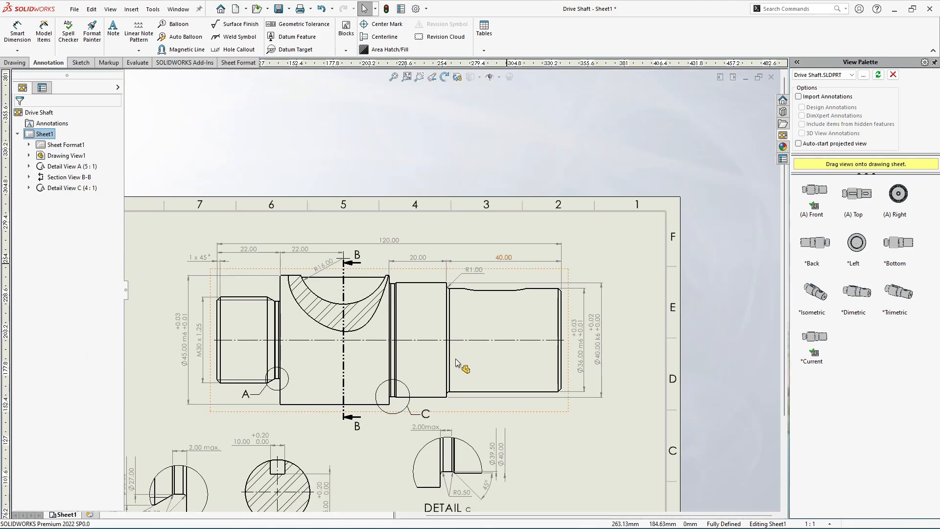
Move Detail View C to the left on the sheet, closer to Section View B-B
{"action": "middle_click_drag", "start_coordinate": [456, 362], "coordinate": [537, 284]}
{"action": "scroll", "coordinate": [479, 306], "scroll_direction": "up", "scroll_amount": 2}
{"action": "scroll", "coordinate": [472, 391], "scroll_direction": "down", "scroll_amount": 3}
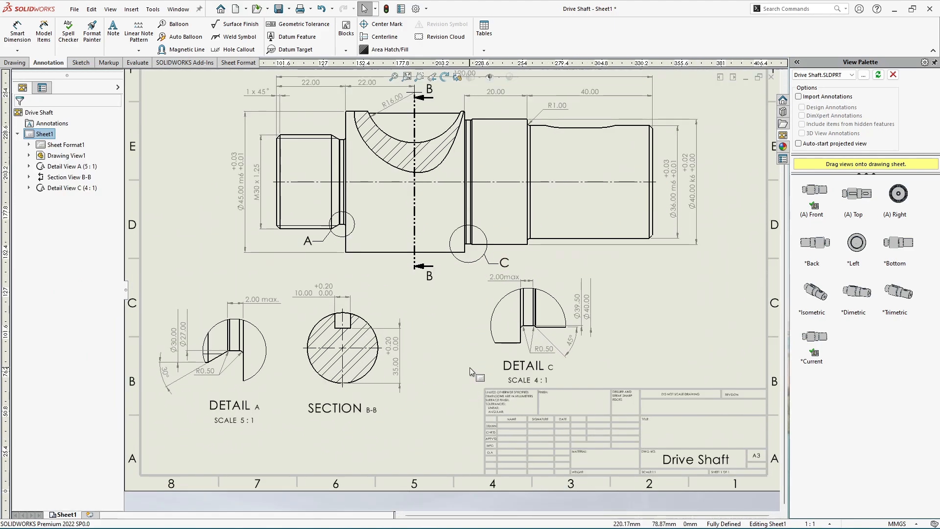
{"action": "left_click_drag", "start_coordinate": [480, 364], "coordinate": [409, 377]}
{"action": "scroll", "coordinate": [387, 367], "scroll_direction": "up", "scroll_amount": 4}
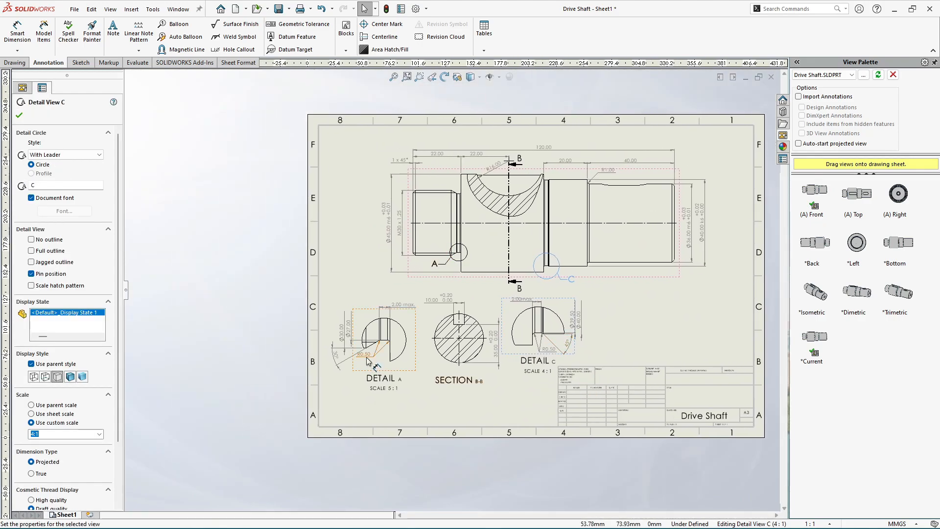
Nudge Detail View A slightly down and left, and shift Section View B-B toward it
{"action": "scroll", "coordinate": [368, 362], "scroll_direction": "down", "scroll_amount": 3}
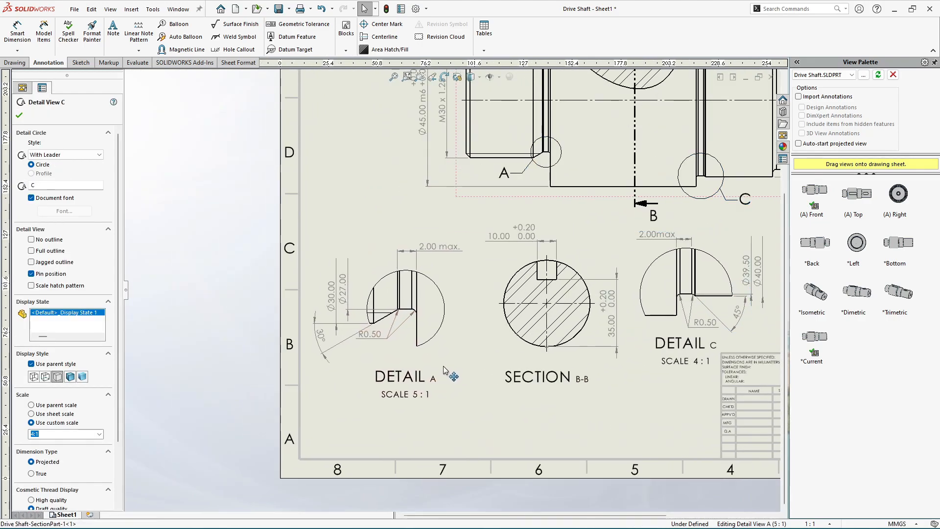
{"action": "left_click_drag", "start_coordinate": [444, 370], "coordinate": [441, 372]}
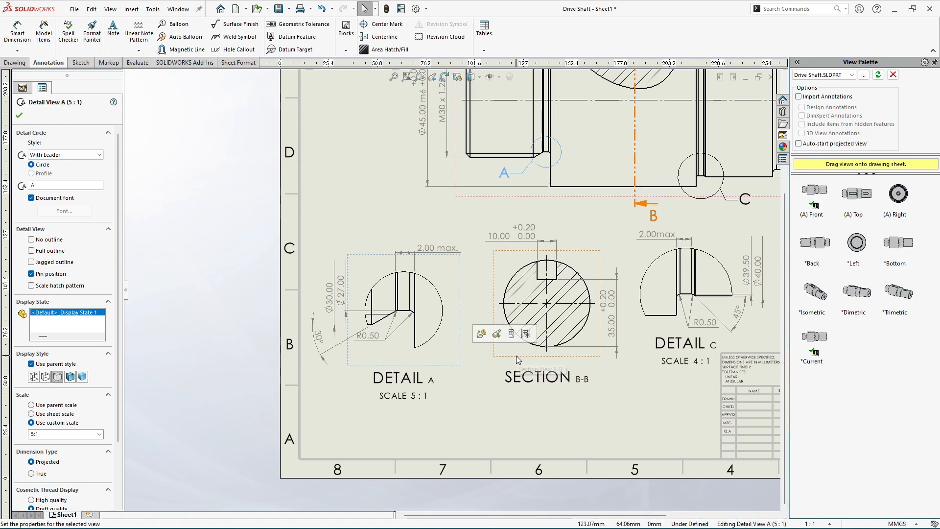
{"action": "left_click_drag", "start_coordinate": [515, 355], "coordinate": [496, 367]}
{"action": "left_click", "coordinate": [327, 202]}
Move the 2.00 max. dimension text in Detail View A to the left of its extension lines
{"action": "scroll", "coordinate": [388, 241], "scroll_direction": "down", "scroll_amount": 5}
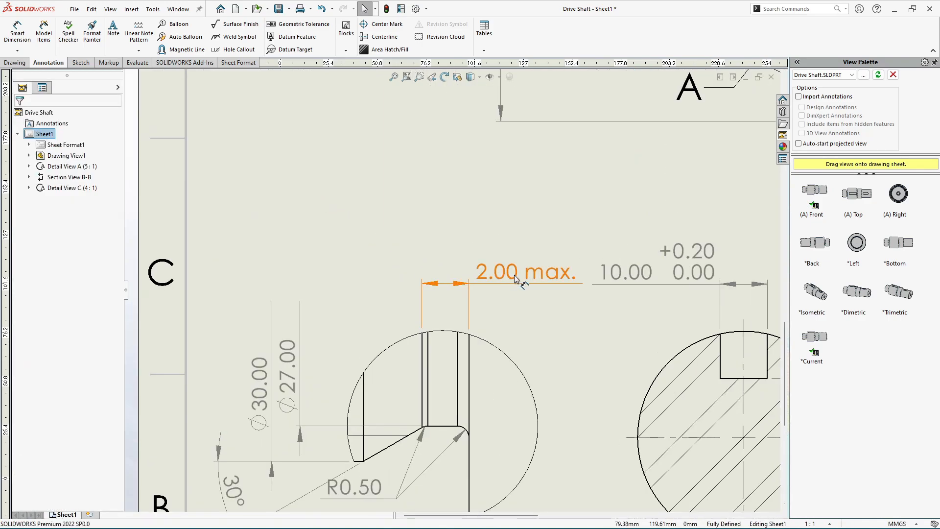
{"action": "left_click_drag", "start_coordinate": [514, 276], "coordinate": [456, 279]}
{"action": "left_click_drag", "start_coordinate": [387, 278], "coordinate": [384, 293]}
{"action": "left_click", "coordinate": [315, 225]}
{"action": "scroll", "coordinate": [347, 256], "scroll_direction": "up", "scroll_amount": 5}
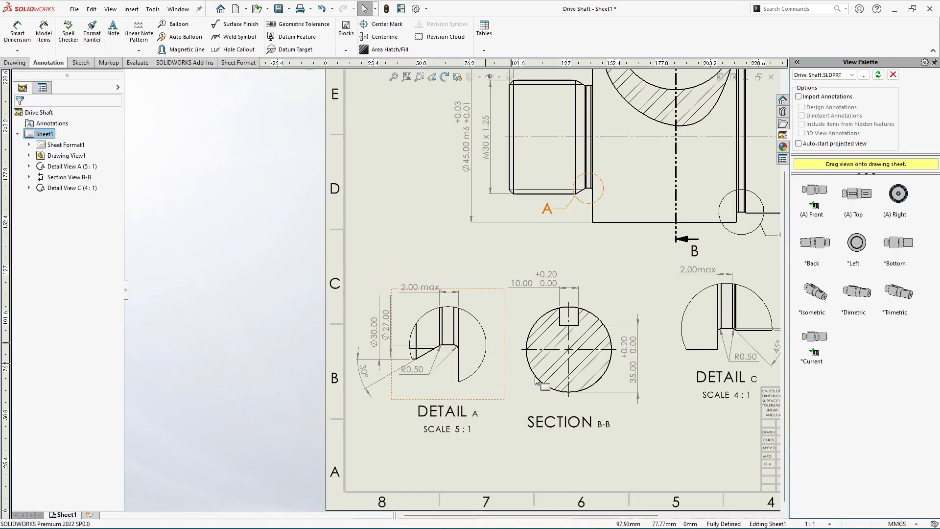
Move Section View B-B left next to Detail View A, and bring Detail View C left beside the section
{"action": "scroll", "coordinate": [606, 398], "scroll_direction": "down", "scroll_amount": 3}
{"action": "left_click_drag", "start_coordinate": [602, 395], "coordinate": [565, 390]}
{"action": "scroll", "coordinate": [500, 381], "scroll_direction": "up", "scroll_amount": 3}
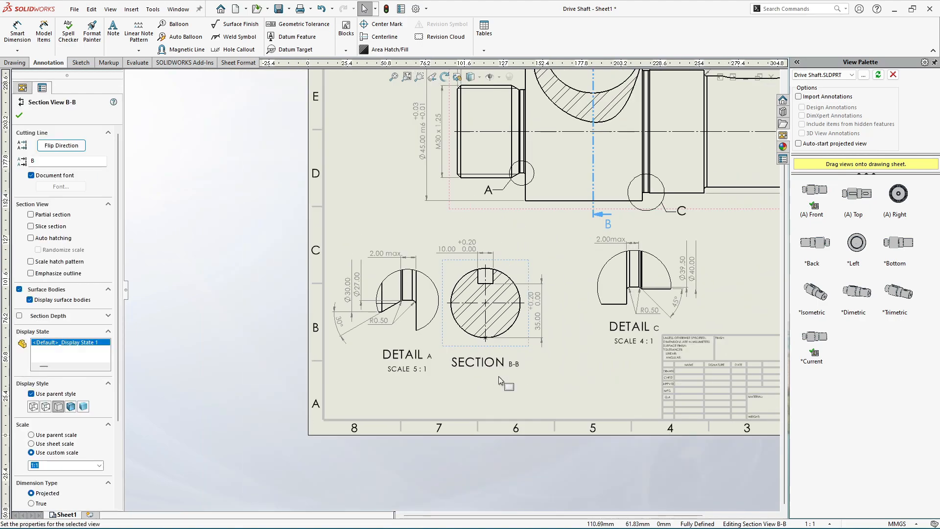
{"action": "scroll", "coordinate": [637, 342], "scroll_direction": "down", "scroll_amount": 2}
{"action": "left_click_drag", "start_coordinate": [557, 308], "coordinate": [515, 340]}
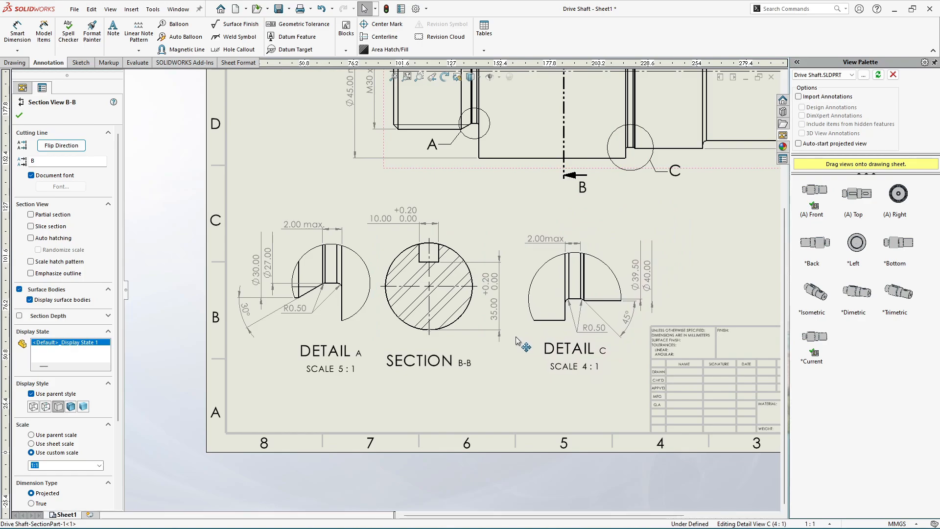
{"action": "left_click", "coordinate": [451, 390]}
{"action": "key", "text": "f"}
Examine the main shaft view, especially the 40.00 long end section with the keyway recess
{"action": "scroll", "coordinate": [463, 289], "scroll_direction": "down", "scroll_amount": 3}
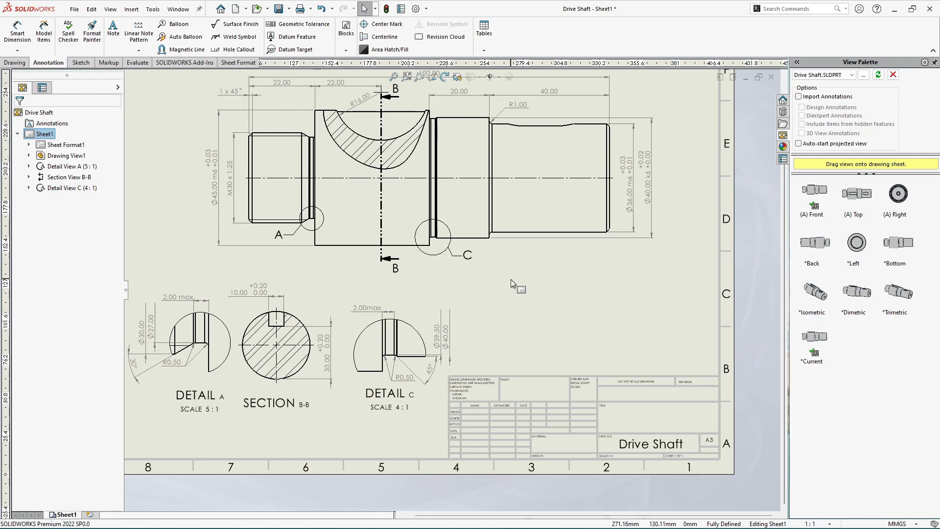
{"action": "middle_click_drag", "start_coordinate": [510, 279], "coordinate": [494, 323]}
{"action": "scroll", "coordinate": [501, 243], "scroll_direction": "down", "scroll_amount": 5}
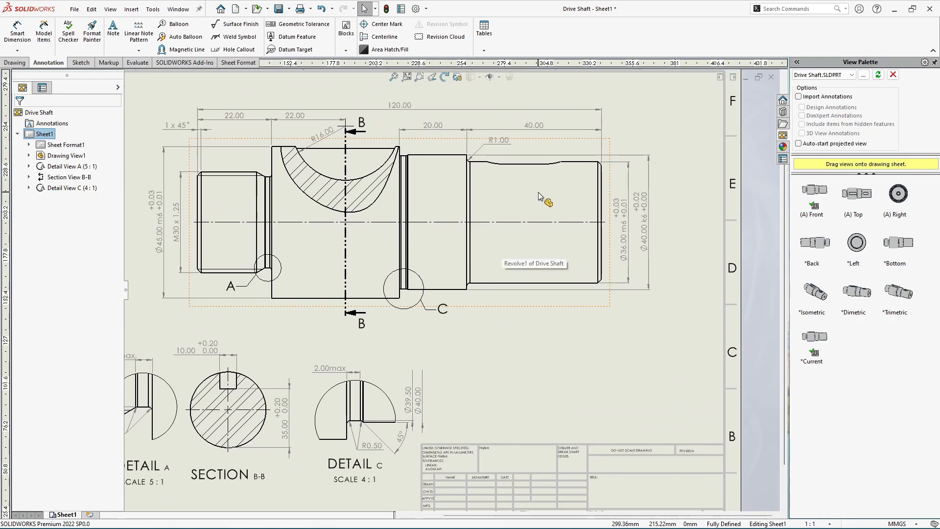
{"action": "scroll", "coordinate": [490, 208], "scroll_direction": "up", "scroll_amount": 2}
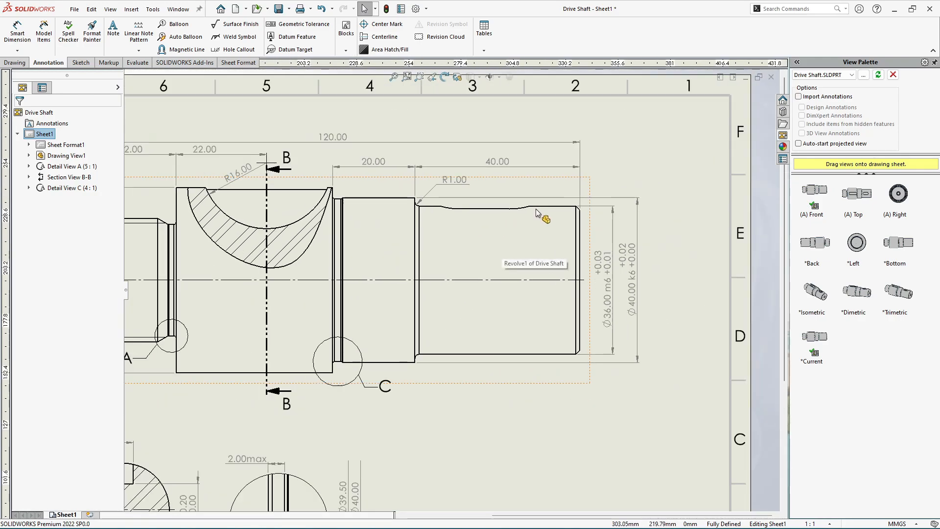
{"action": "scroll", "coordinate": [456, 236], "scroll_direction": "down", "scroll_amount": 2}
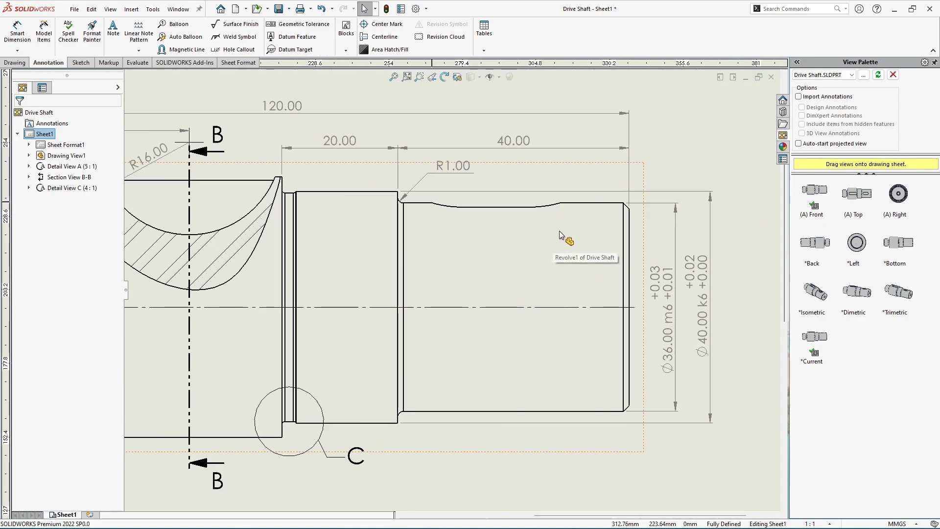
{"action": "scroll", "coordinate": [562, 245], "scroll_direction": "up", "scroll_amount": 2}
{"action": "scroll", "coordinate": [539, 281], "scroll_direction": "down", "scroll_amount": 2}
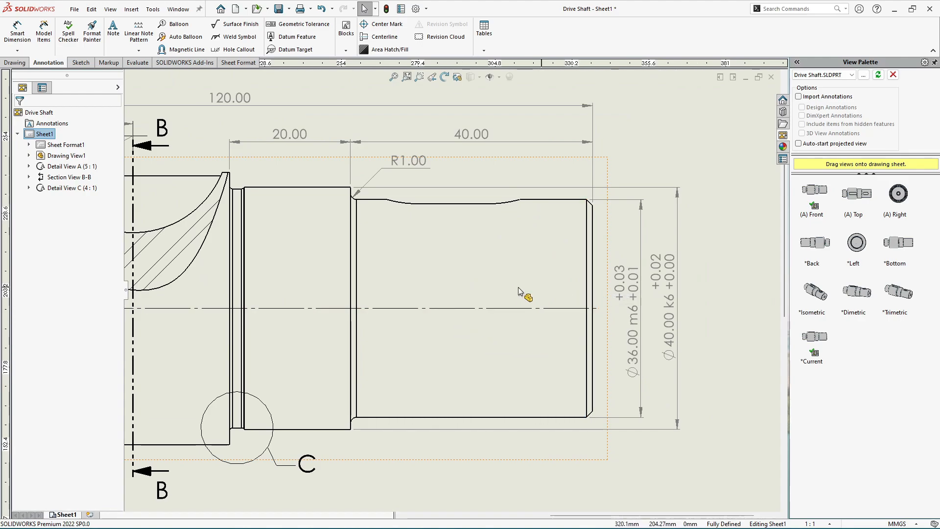
{"action": "scroll", "coordinate": [519, 291], "scroll_direction": "up", "scroll_amount": 5}
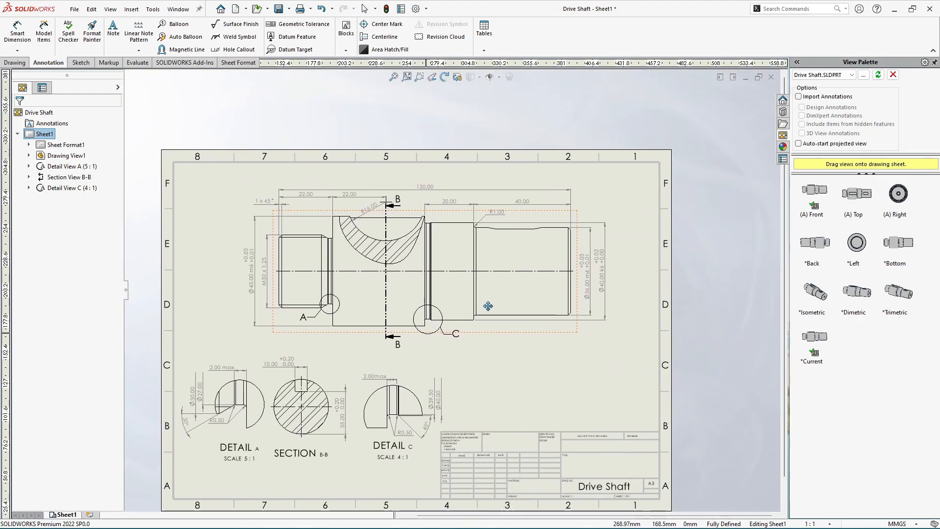
{"action": "middle_click_drag", "start_coordinate": [509, 271], "coordinate": [501, 310]}
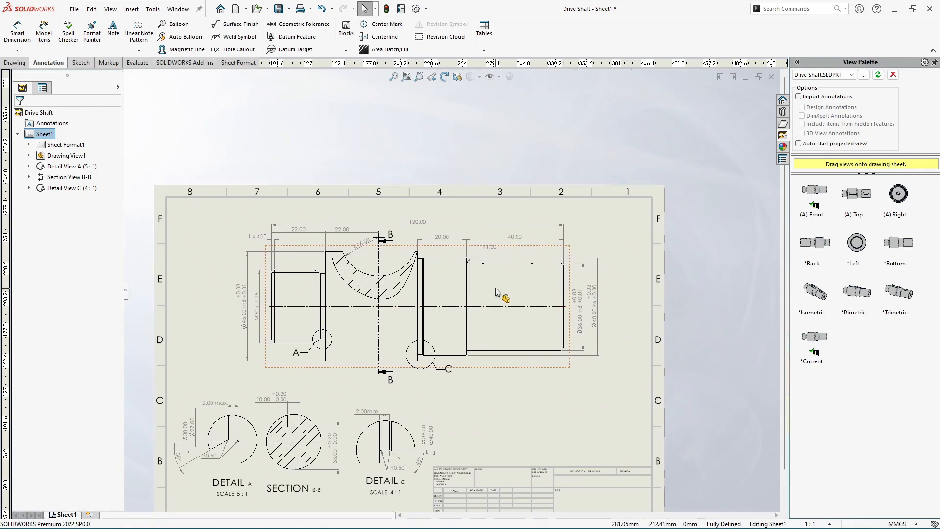
{"action": "scroll", "coordinate": [499, 301], "scroll_direction": "down", "scroll_amount": 3}
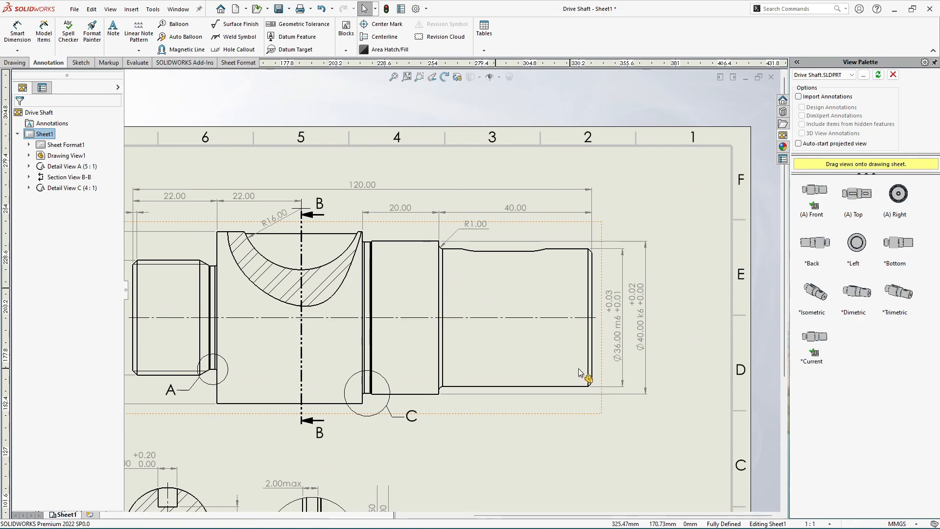
{"action": "scroll", "coordinate": [553, 254], "scroll_direction": "up", "scroll_amount": 2}
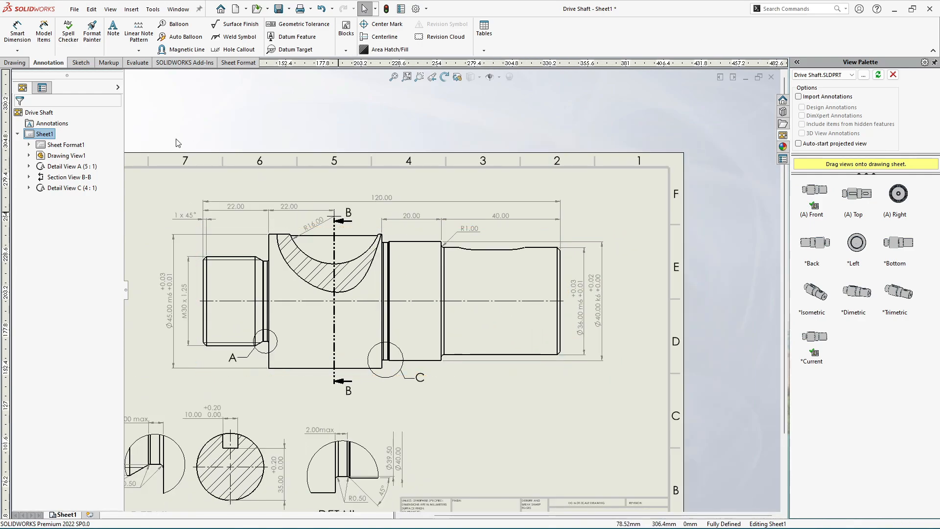
Start a broken-out section and outline the keyway and upper part of the 40.00 long shaft end with a closed spline
{"action": "left_click", "coordinate": [15, 63]}
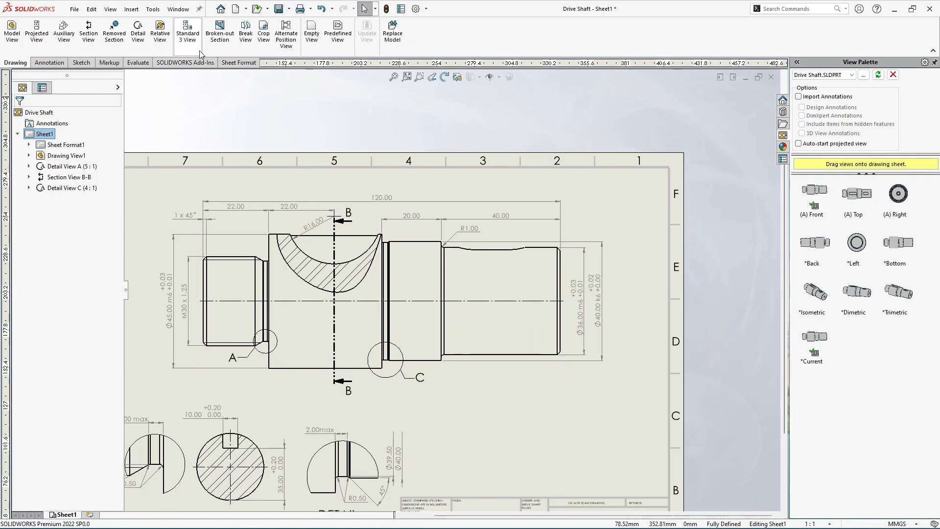
{"action": "left_click", "coordinate": [219, 49]}
{"action": "scroll", "coordinate": [431, 235], "scroll_direction": "down", "scroll_amount": 3}
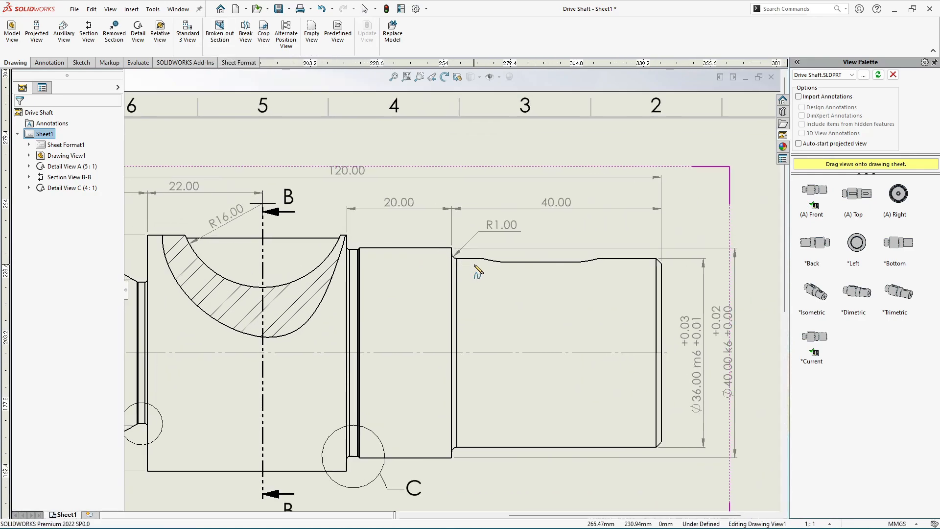
{"action": "left_click", "coordinate": [475, 252]}
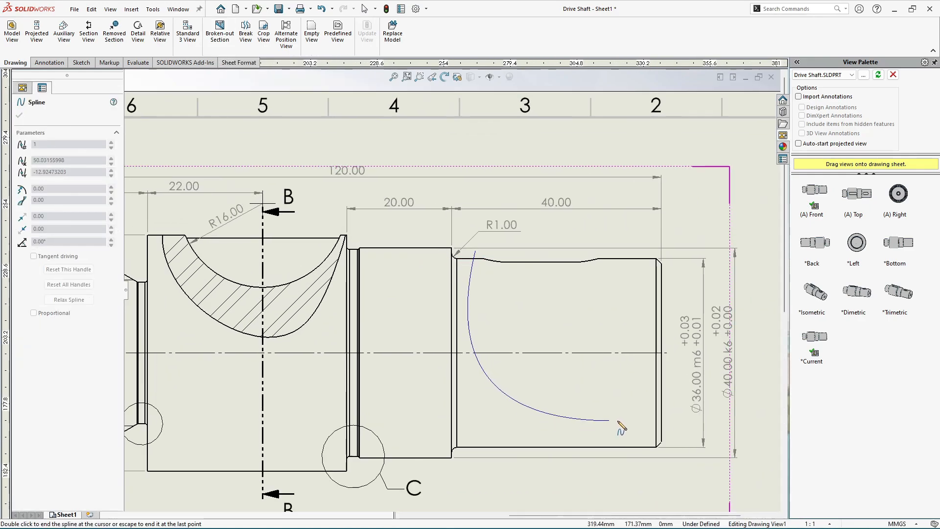
{"action": "left_click", "coordinate": [694, 406]}
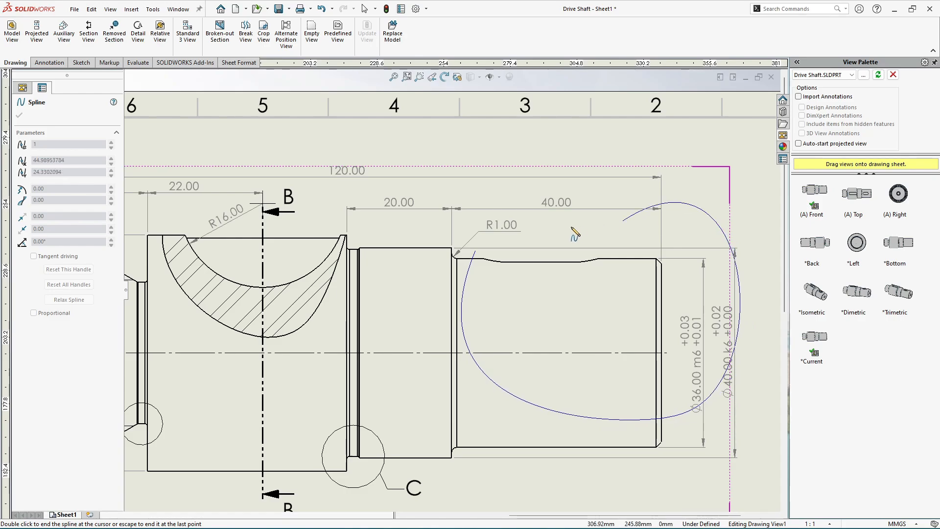
{"action": "left_click", "coordinate": [476, 253]}
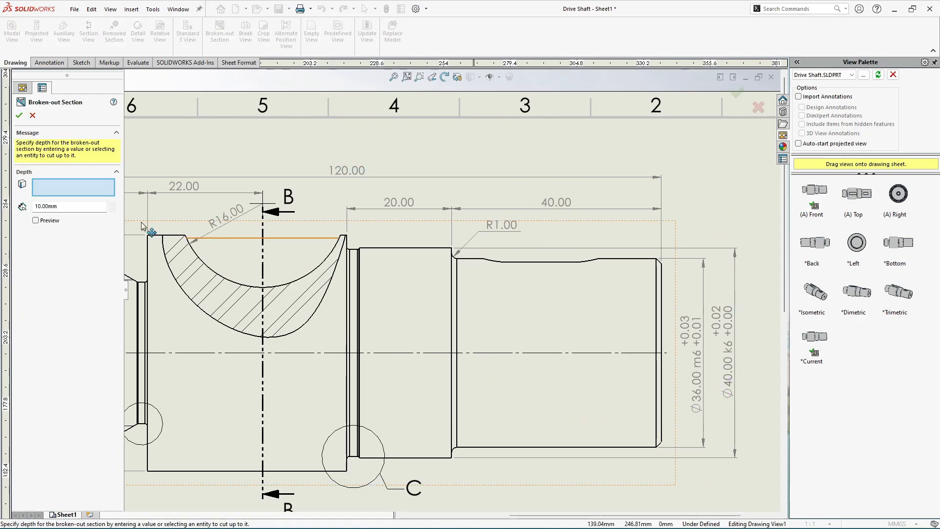
Set the broken-out section depth to 22.5 mm, turn on its preview, and create the section
{"action": "scroll", "coordinate": [448, 286], "scroll_direction": "up", "scroll_amount": 3}
{"action": "middle_click_drag", "start_coordinate": [287, 254], "coordinate": [366, 217]}
{"action": "scroll", "coordinate": [255, 276], "scroll_direction": "down", "scroll_amount": 4}
{"action": "scroll", "coordinate": [286, 327], "scroll_direction": "down", "scroll_amount": 1}
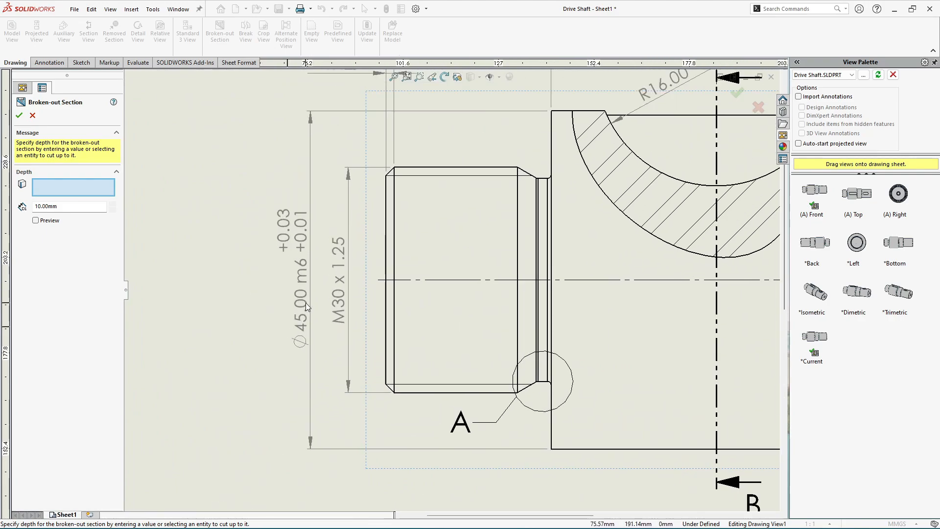
{"action": "scroll", "coordinate": [305, 303], "scroll_direction": "up", "scroll_amount": 2}
{"action": "scroll", "coordinate": [386, 307], "scroll_direction": "down", "scroll_amount": 1}
{"action": "scroll", "coordinate": [369, 311], "scroll_direction": "down", "scroll_amount": 1}
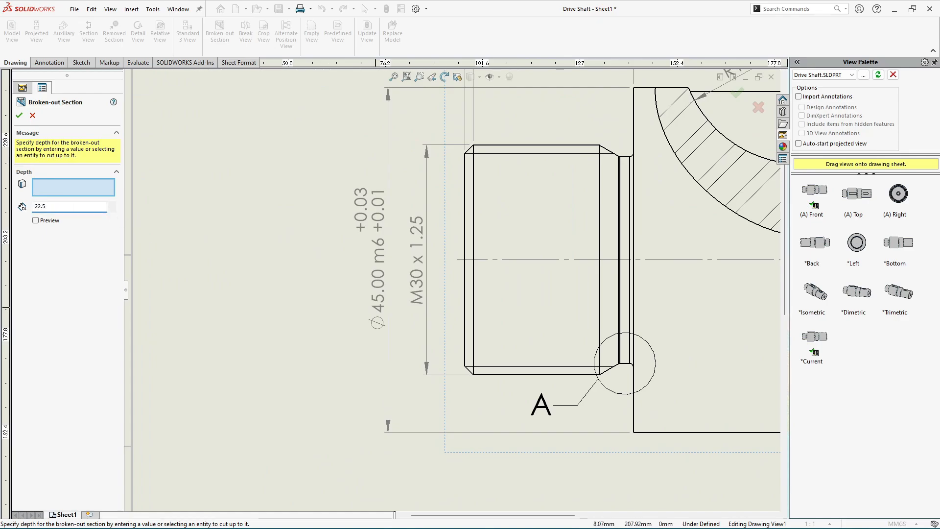
{"action": "scroll", "coordinate": [196, 319], "scroll_direction": "up", "scroll_amount": 4}
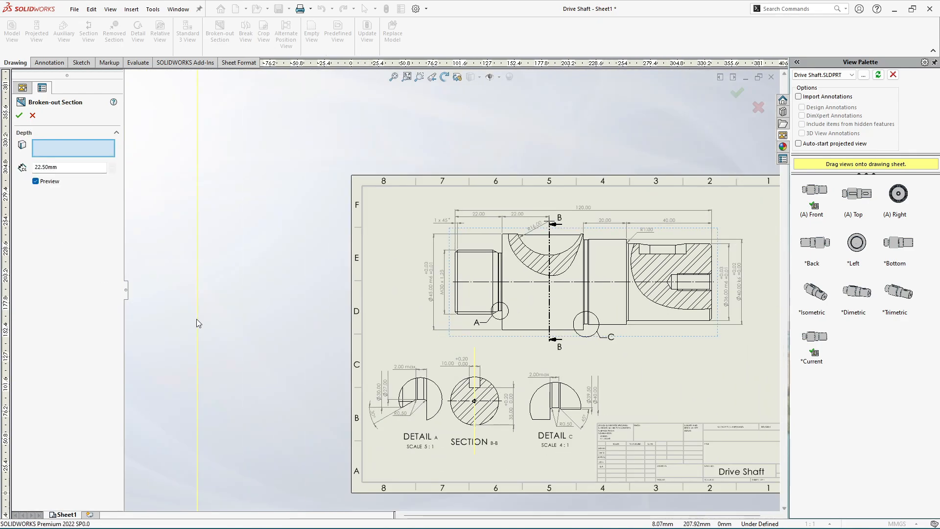
{"action": "scroll", "coordinate": [675, 263], "scroll_direction": "down", "scroll_amount": 4}
{"action": "scroll", "coordinate": [674, 263], "scroll_direction": "down", "scroll_amount": 1}
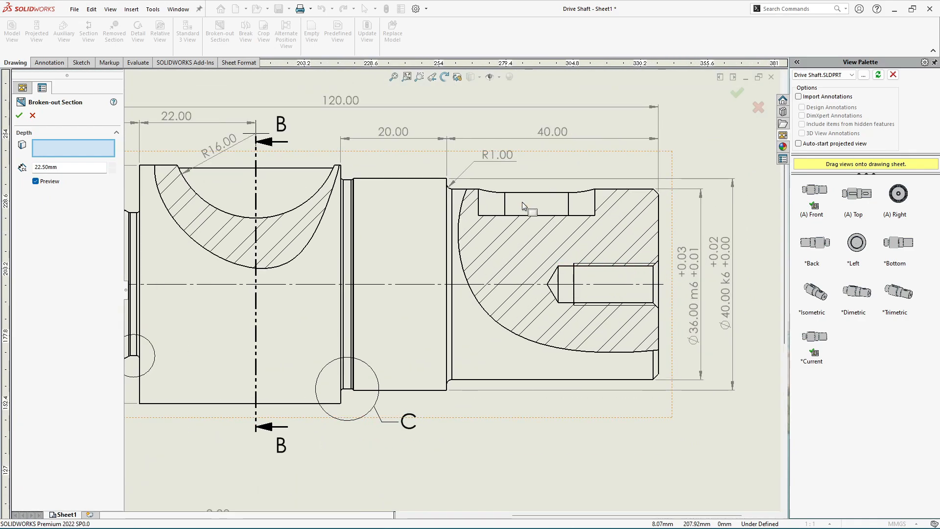
{"action": "left_click", "coordinate": [18, 116]}
Dimension the width of the chamfer on the free end of the 40.00 long shaft section, placing it above the shaft
{"action": "scroll", "coordinate": [451, 286], "scroll_direction": "up", "scroll_amount": 3}
{"action": "scroll", "coordinate": [552, 372], "scroll_direction": "down", "scroll_amount": 1}
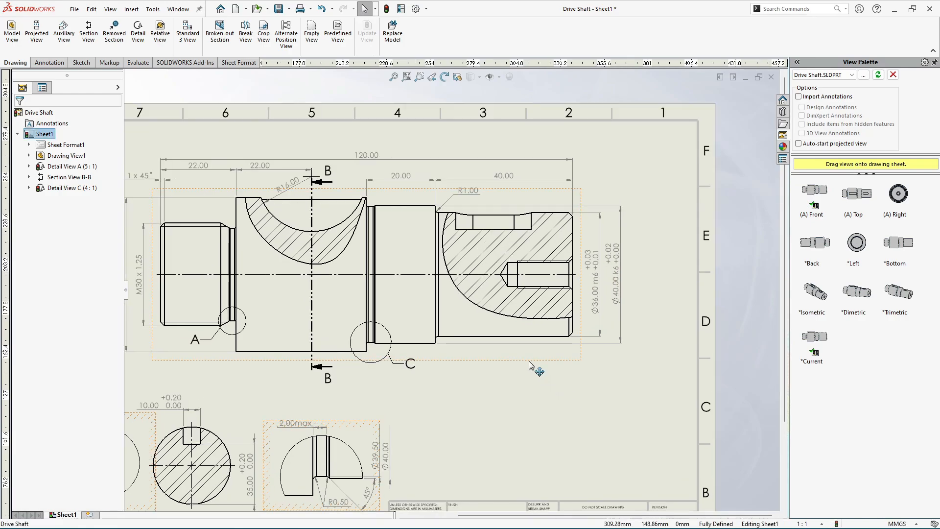
{"action": "scroll", "coordinate": [530, 365], "scroll_direction": "down", "scroll_amount": 2}
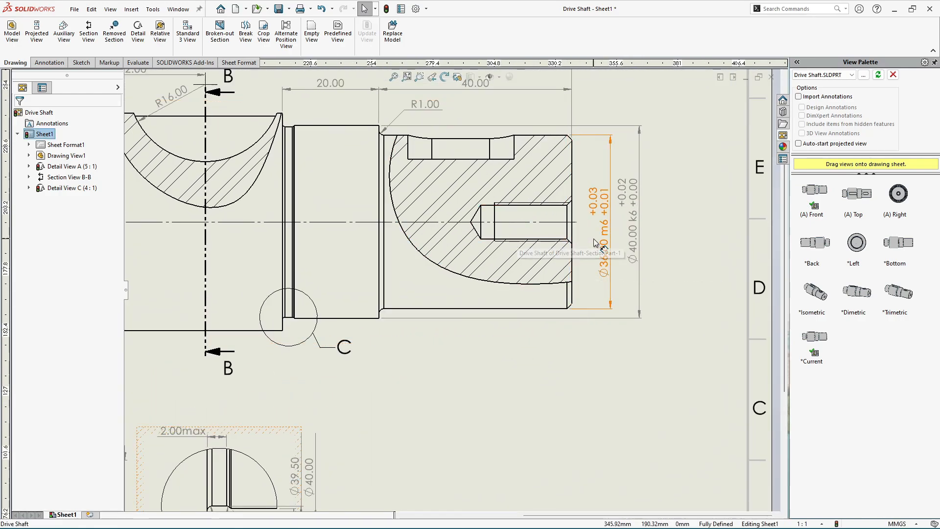
{"action": "scroll", "coordinate": [621, 327], "scroll_direction": "down", "scroll_amount": 2}
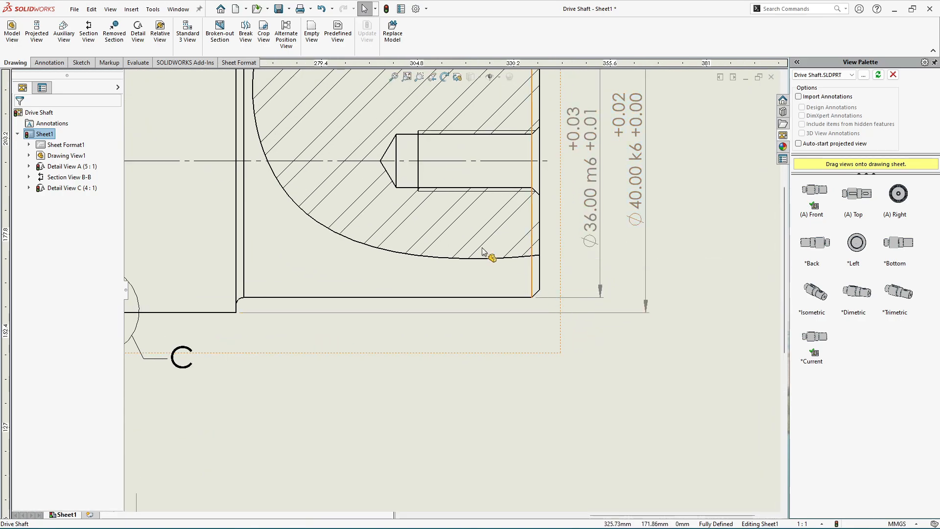
{"action": "left_click", "coordinate": [49, 63]}
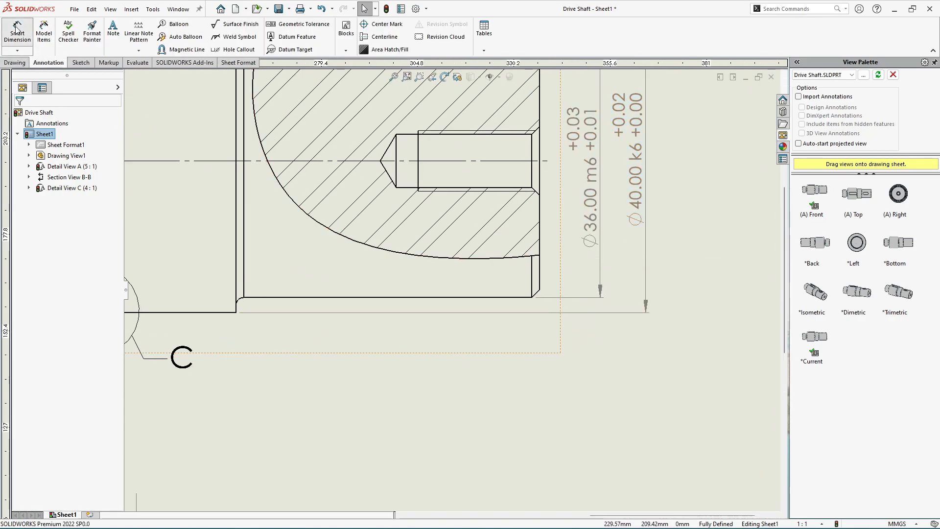
{"action": "left_click", "coordinate": [17, 30]}
{"action": "scroll", "coordinate": [527, 301], "scroll_direction": "down", "scroll_amount": 2}
{"action": "scroll", "coordinate": [526, 299], "scroll_direction": "up", "scroll_amount": 3}
{"action": "scroll", "coordinate": [507, 237], "scroll_direction": "up", "scroll_amount": 2}
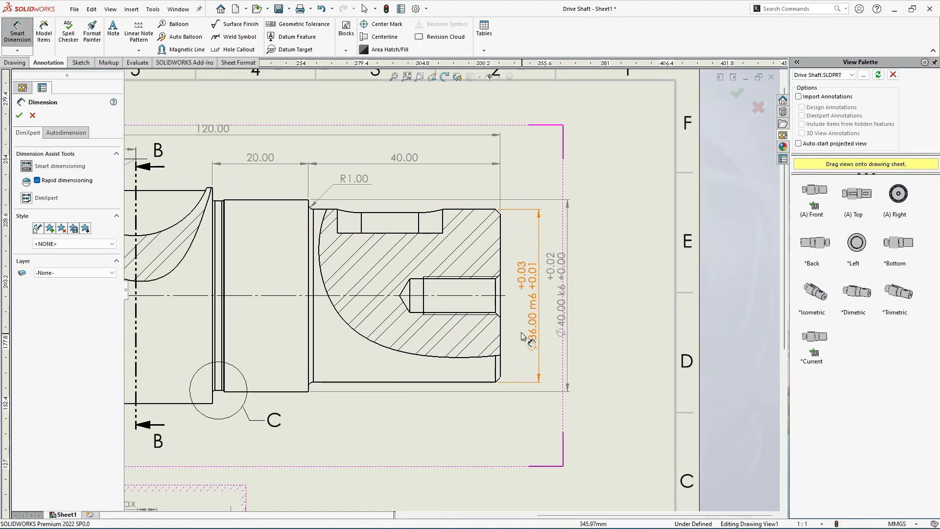
{"action": "scroll", "coordinate": [499, 335], "scroll_direction": "down", "scroll_amount": 4}
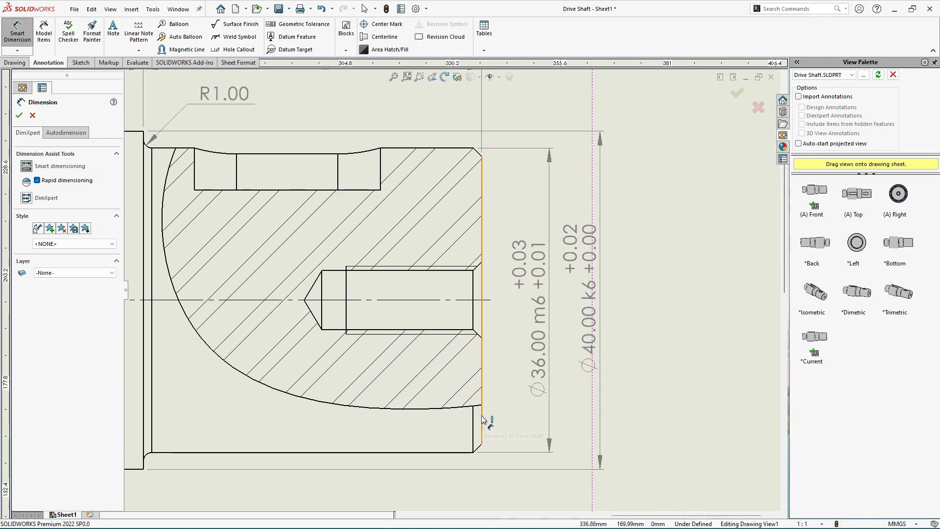
{"action": "left_click", "coordinate": [482, 417]}
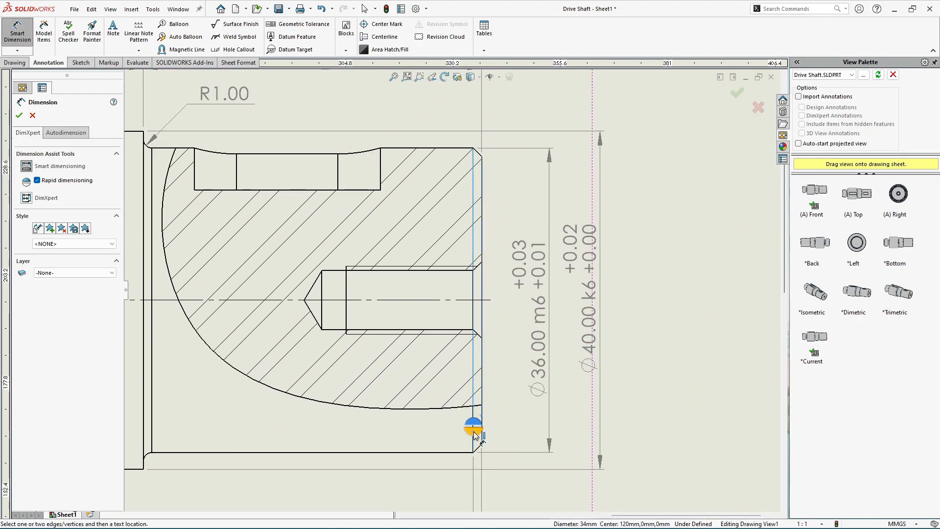
{"action": "left_click", "coordinate": [473, 430]}
{"action": "scroll", "coordinate": [514, 206], "scroll_direction": "up", "scroll_amount": 2}
{"action": "left_click", "coordinate": [515, 161]}
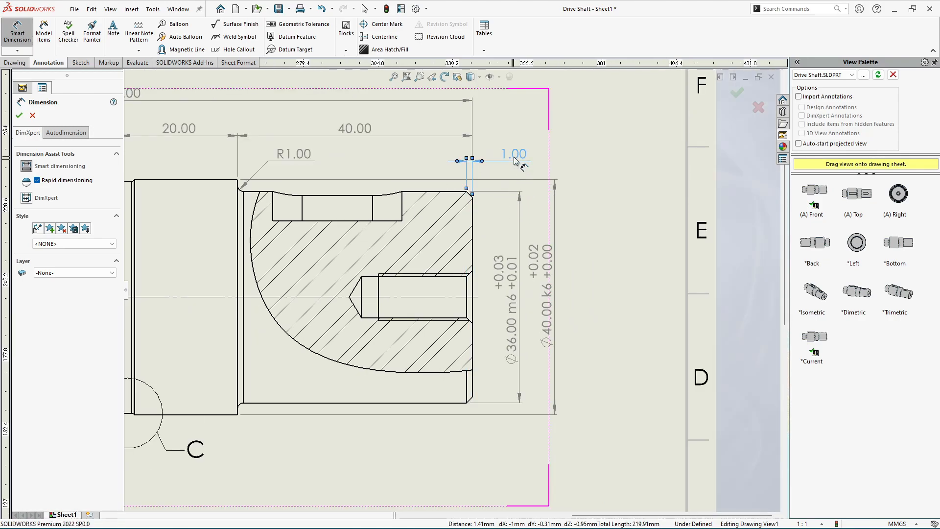
Append "x 45°" to the text of the new chamfer width dimension
{"action": "scroll", "coordinate": [541, 210], "scroll_direction": "up", "scroll_amount": 4}
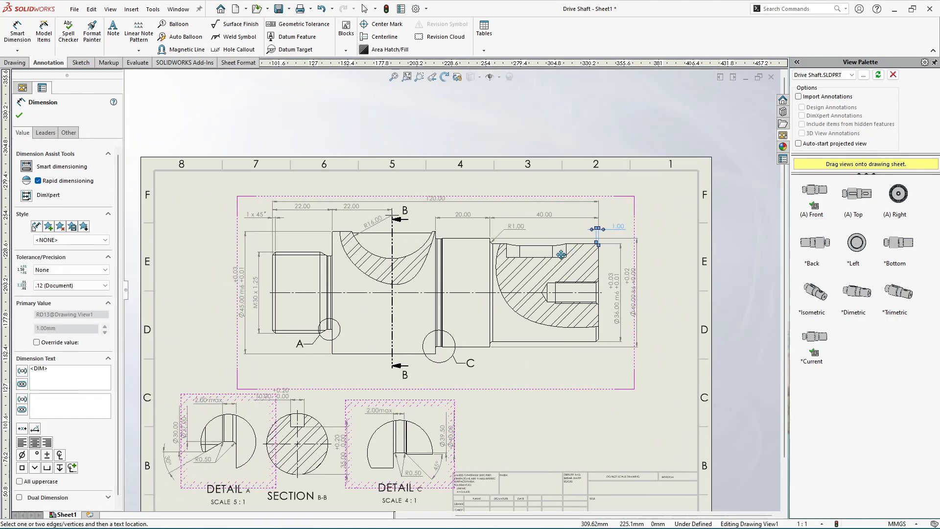
{"action": "scroll", "coordinate": [561, 254], "scroll_direction": "down", "scroll_amount": 5}
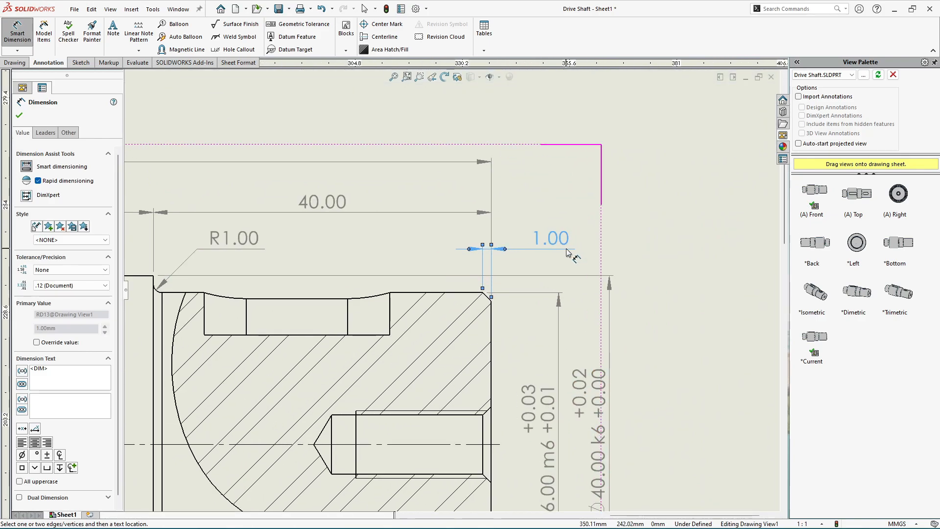
{"action": "type", "text": "x 45"}
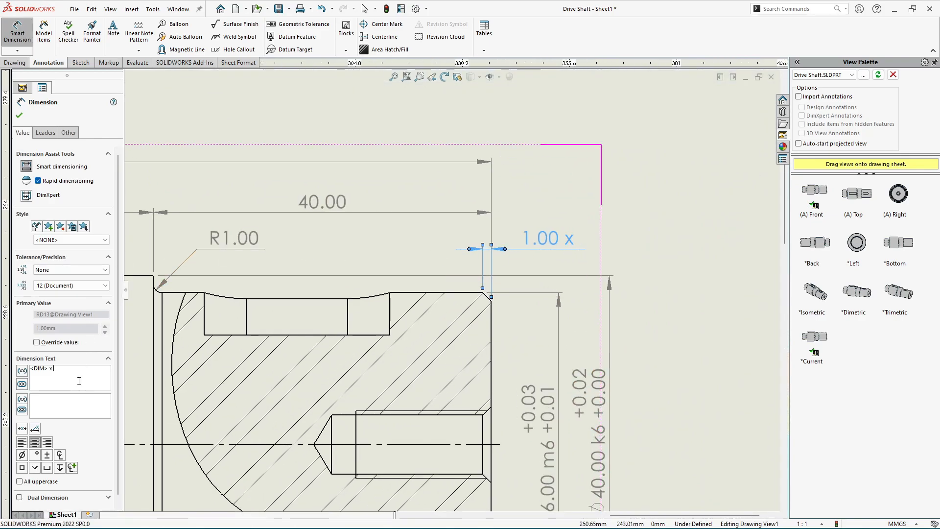
{"action": "left_click", "coordinate": [36, 455]}
{"action": "left_click", "coordinate": [20, 116]}
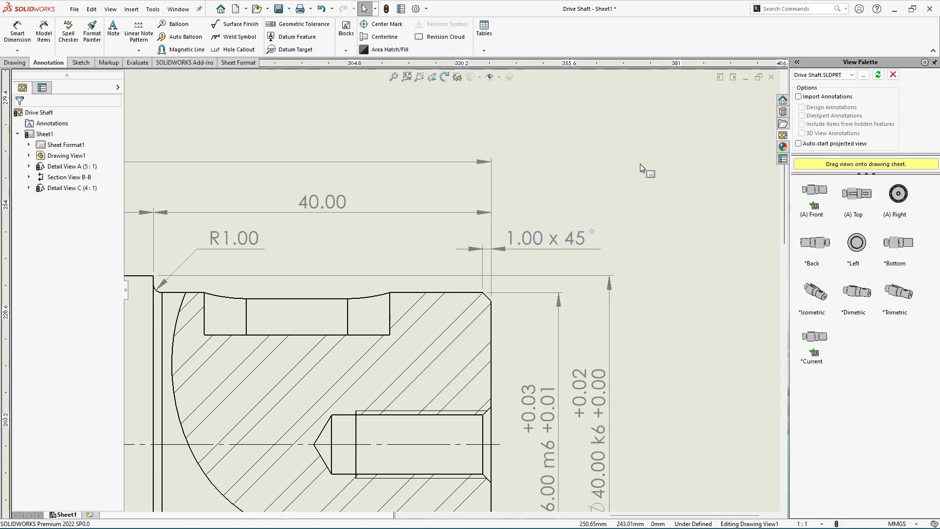
Examine the tapped hole and its countersink in the broken-out section, along with the dimensions around the shaft end
{"action": "scroll", "coordinate": [651, 169], "scroll_direction": "up", "scroll_amount": 6}
{"action": "scroll", "coordinate": [624, 263], "scroll_direction": "down", "scroll_amount": 5}
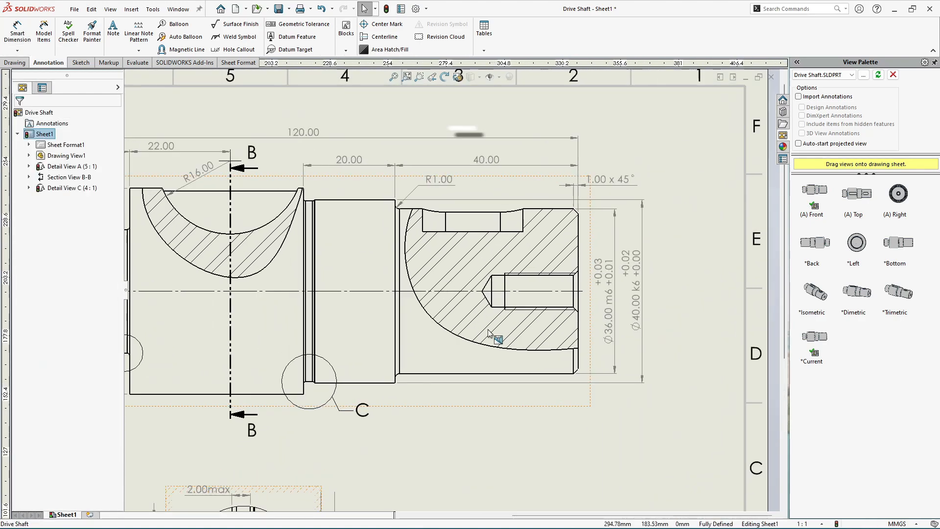
{"action": "scroll", "coordinate": [587, 267], "scroll_direction": "down", "scroll_amount": 2}
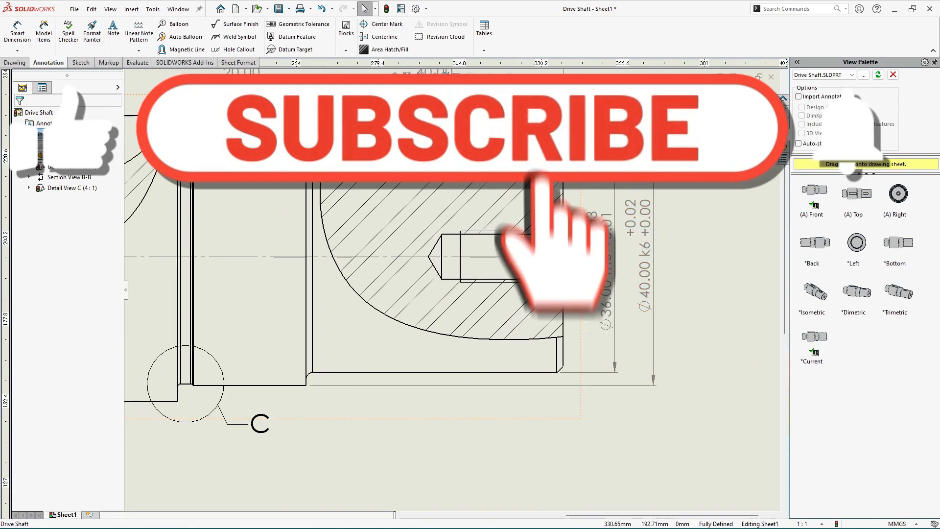
{"action": "scroll", "coordinate": [425, 250], "scroll_direction": "up", "scroll_amount": 2}
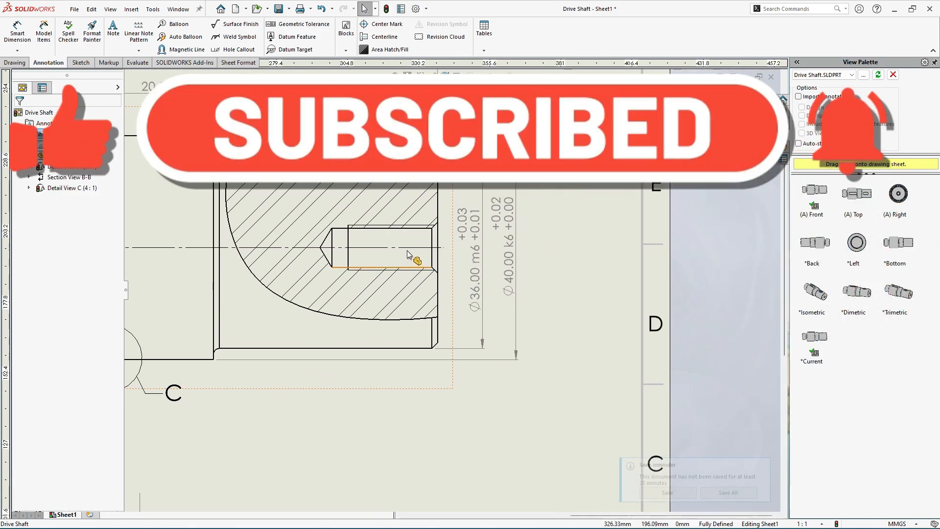
{"action": "scroll", "coordinate": [407, 255], "scroll_direction": "down", "scroll_amount": 3}
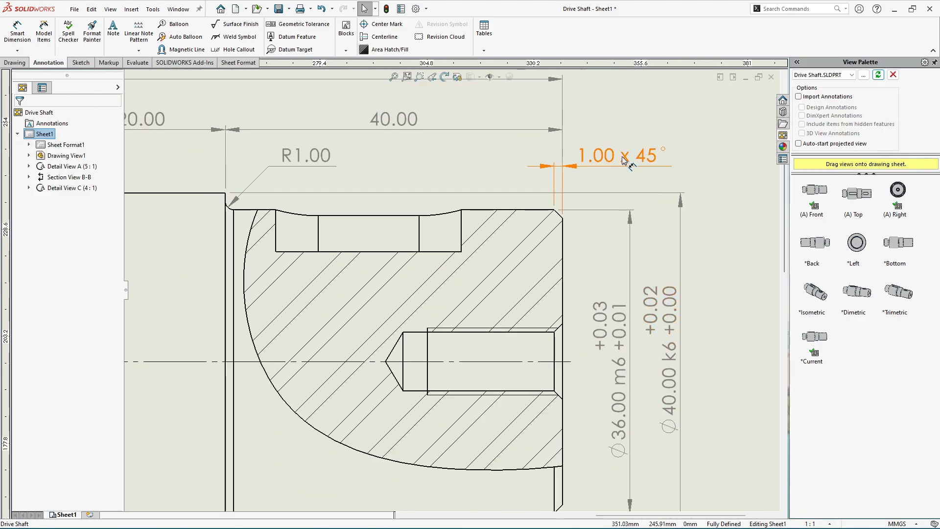
{"action": "scroll", "coordinate": [448, 285], "scroll_direction": "up", "scroll_amount": 2}
{"action": "middle_click_drag", "start_coordinate": [487, 312], "coordinate": [535, 256]}
{"action": "scroll", "coordinate": [530, 304], "scroll_direction": "down", "scroll_amount": 1}
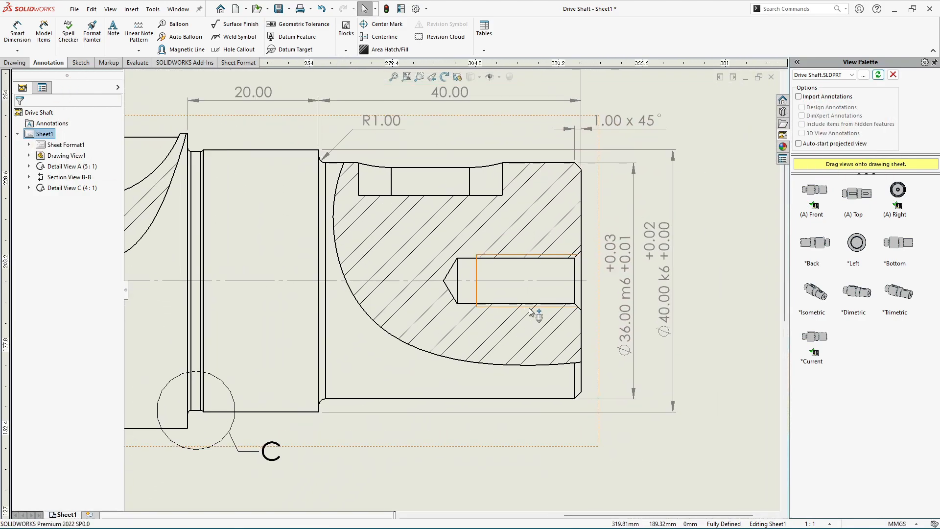
{"action": "scroll", "coordinate": [529, 311], "scroll_direction": "down", "scroll_amount": 1}
{"action": "scroll", "coordinate": [530, 312], "scroll_direction": "up", "scroll_amount": 4}
{"action": "scroll", "coordinate": [543, 275], "scroll_direction": "down", "scroll_amount": 4}
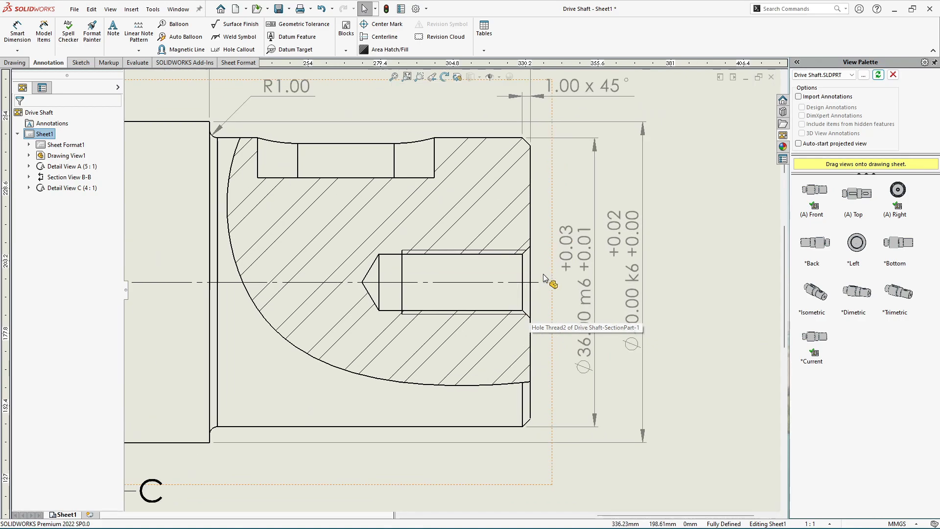
{"action": "scroll", "coordinate": [516, 268], "scroll_direction": "down", "scroll_amount": 1}
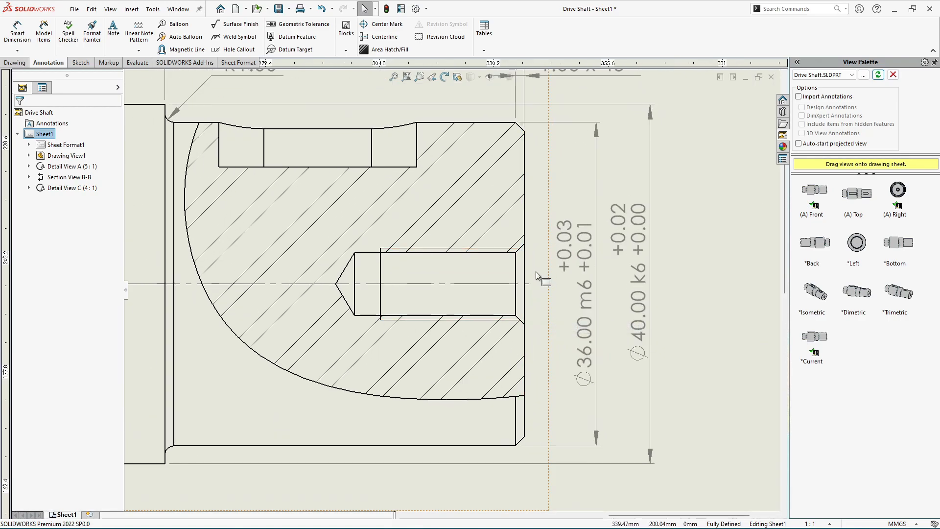
{"action": "middle_click_drag", "start_coordinate": [535, 272], "coordinate": [607, 265]}
{"action": "scroll", "coordinate": [606, 264], "scroll_direction": "down", "scroll_amount": 1}
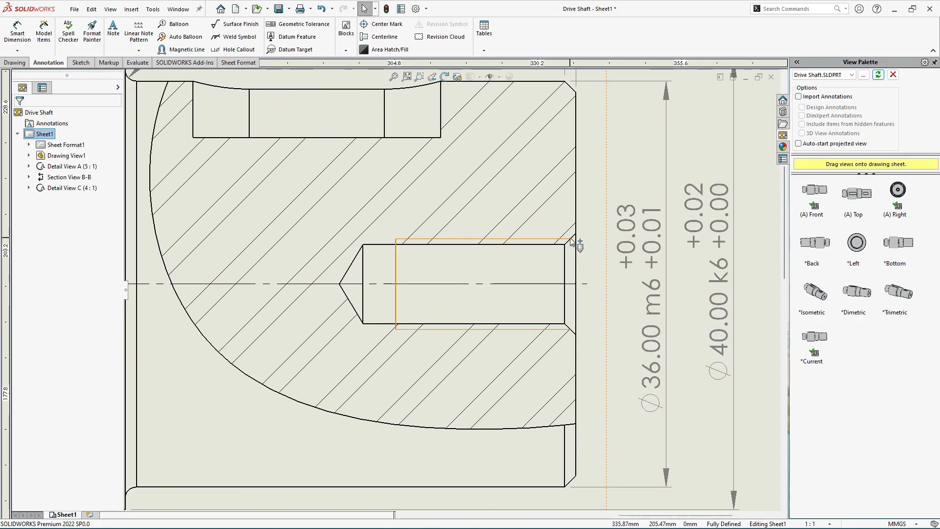
{"action": "scroll", "coordinate": [579, 323], "scroll_direction": "up", "scroll_amount": 1}
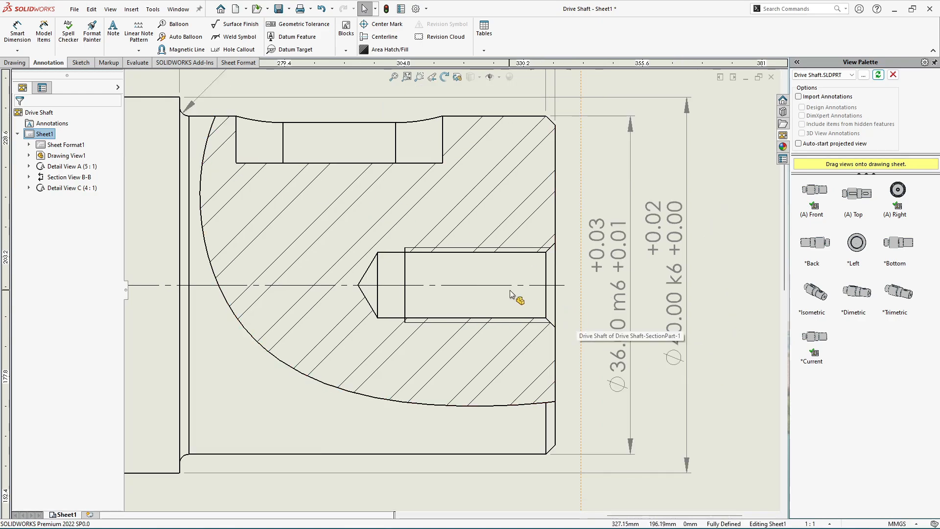
{"action": "scroll", "coordinate": [541, 311], "scroll_direction": "down", "scroll_amount": 1}
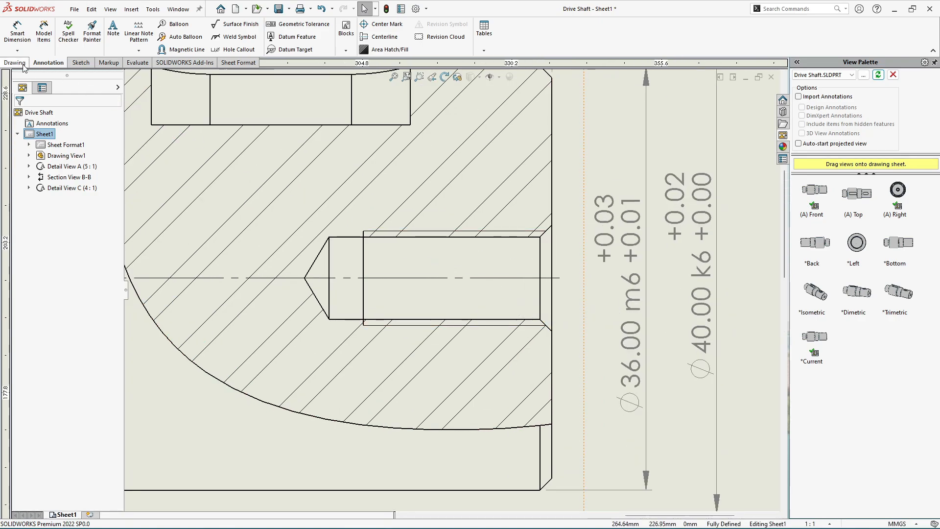
Dimension the countersink's outer diameter at the mouth of the tapped hole between its two corner points on the shaft end face
{"action": "left_click", "coordinate": [18, 35]}
{"action": "scroll", "coordinate": [450, 274], "scroll_direction": "down", "scroll_amount": 1}
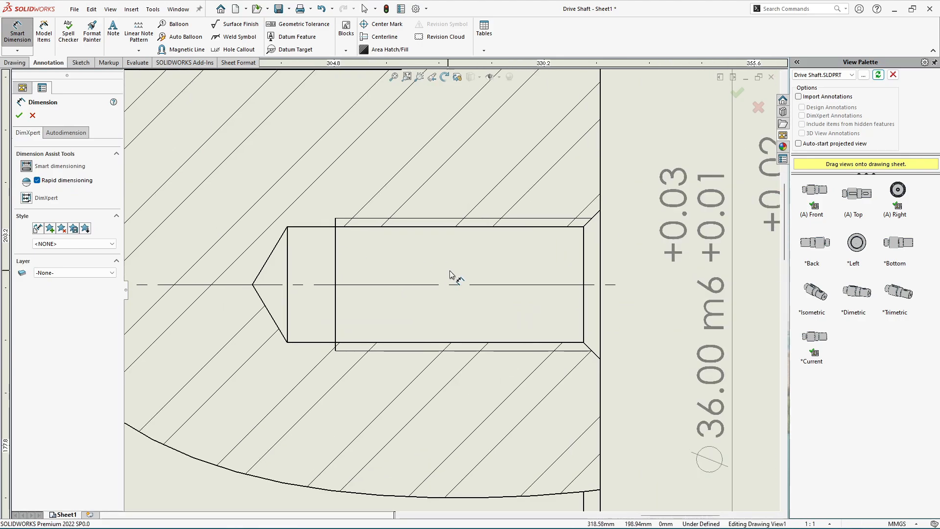
{"action": "left_click", "coordinate": [600, 210]}
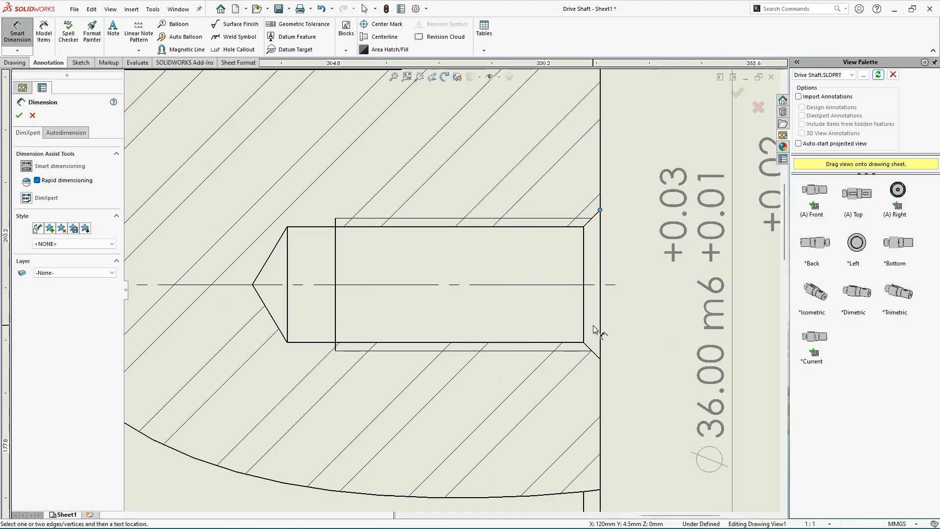
{"action": "left_click", "coordinate": [600, 360]}
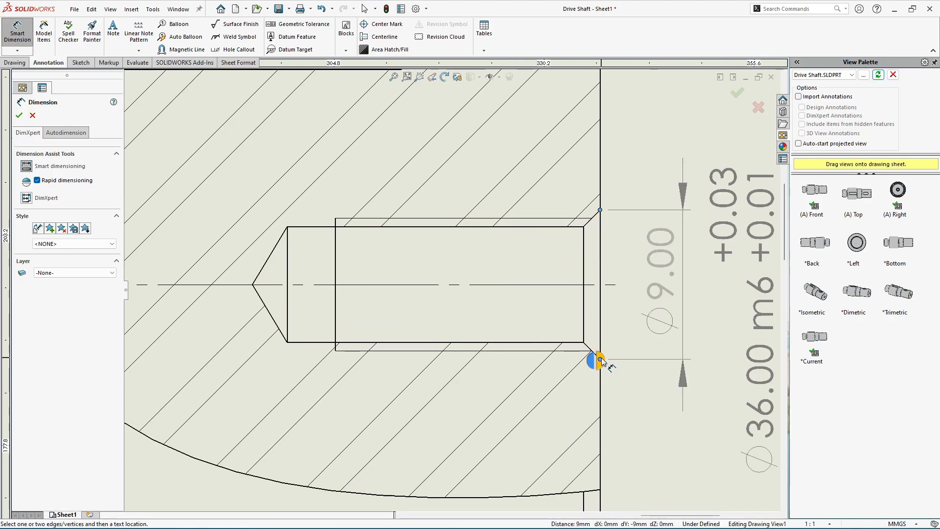
{"action": "left_click", "coordinate": [601, 361]}
{"action": "scroll", "coordinate": [566, 254], "scroll_direction": "up", "scroll_amount": 2}
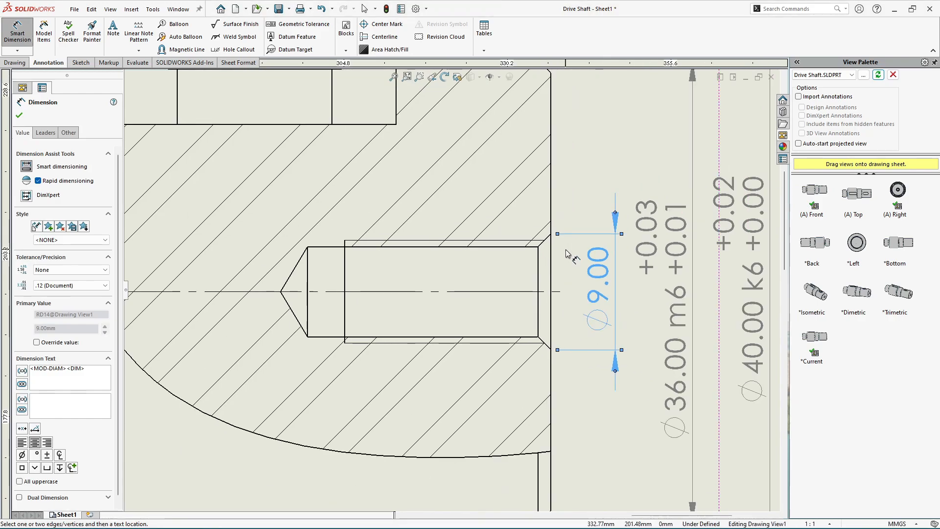
Dimension the tapped hole's thread size between its two cosmetic thread lines, placing it beyond the shaft end face
{"action": "scroll", "coordinate": [561, 260], "scroll_direction": "down", "scroll_amount": 1}
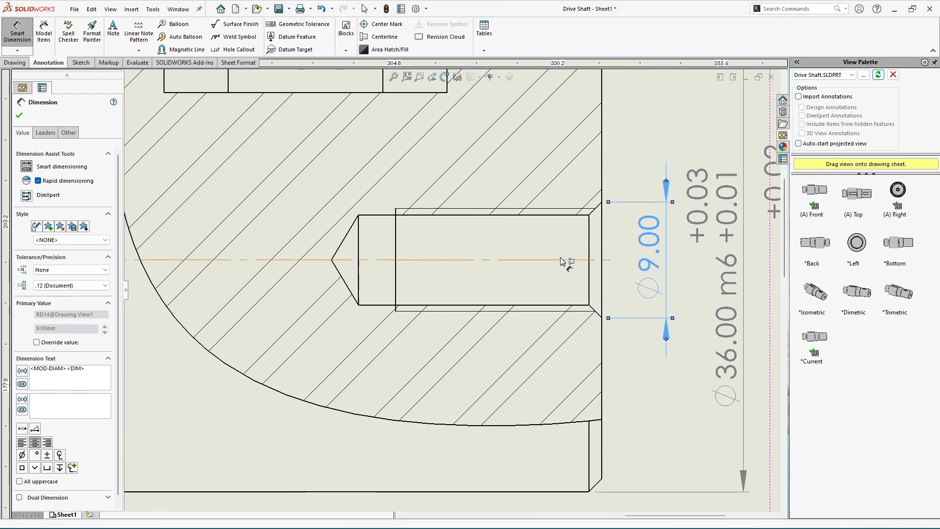
{"action": "left_click", "coordinate": [513, 210]}
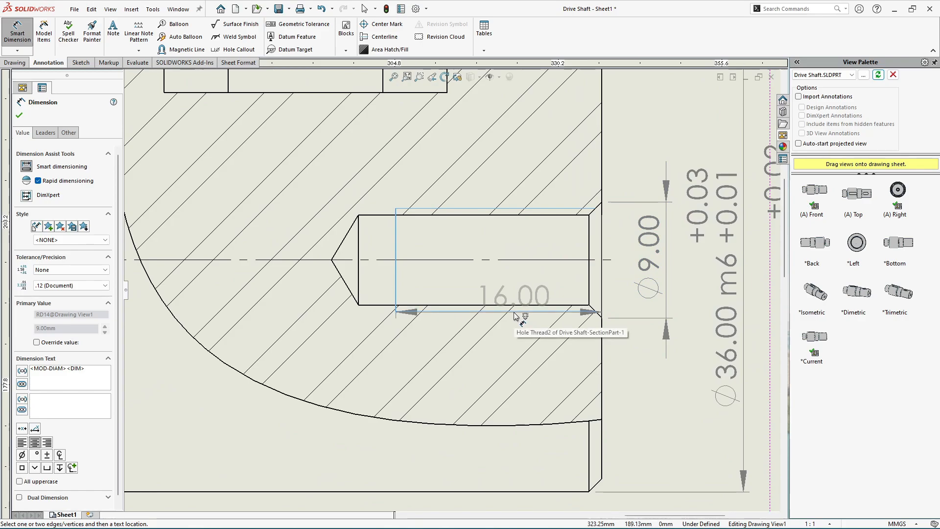
{"action": "left_click", "coordinate": [514, 312]}
{"action": "left_click", "coordinate": [510, 311]}
{"action": "scroll", "coordinate": [514, 312], "scroll_direction": "up", "scroll_amount": 2}
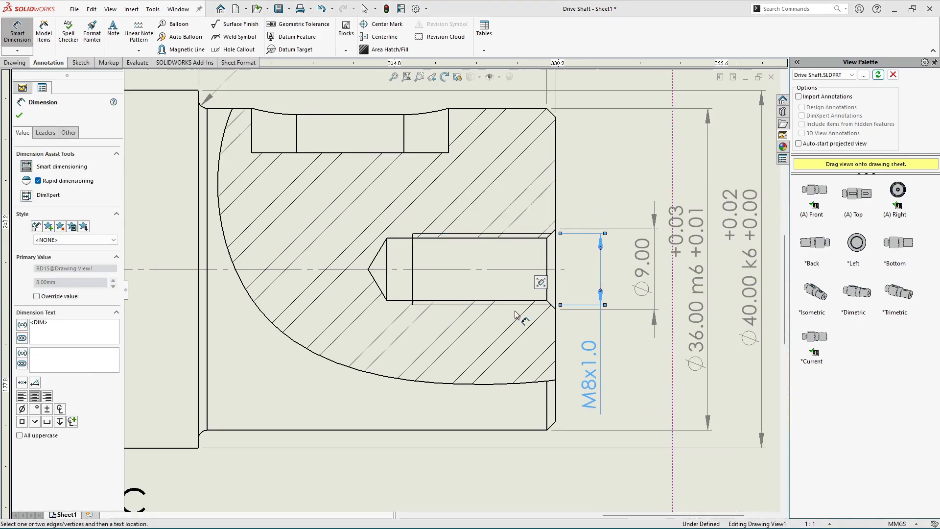
{"action": "key", "text": "Escape"}
Move the tapped hole's thread callout and the countersink diameter text above the hole, side by side next to the shaft end
{"action": "scroll", "coordinate": [532, 324], "scroll_direction": "up", "scroll_amount": 2}
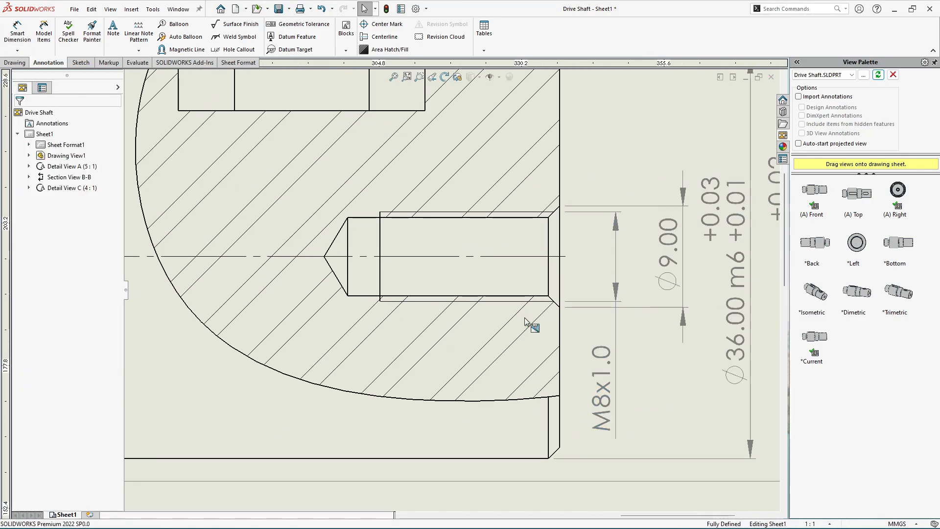
{"action": "left_click_drag", "start_coordinate": [620, 261], "coordinate": [573, 117]}
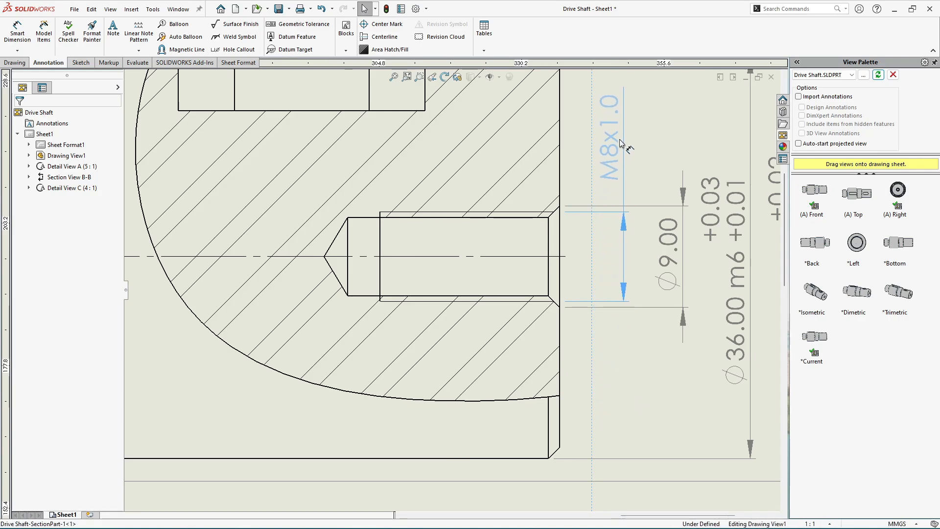
{"action": "scroll", "coordinate": [642, 211], "scroll_direction": "up", "scroll_amount": 1}
{"action": "scroll", "coordinate": [651, 245], "scroll_direction": "down", "scroll_amount": 2}
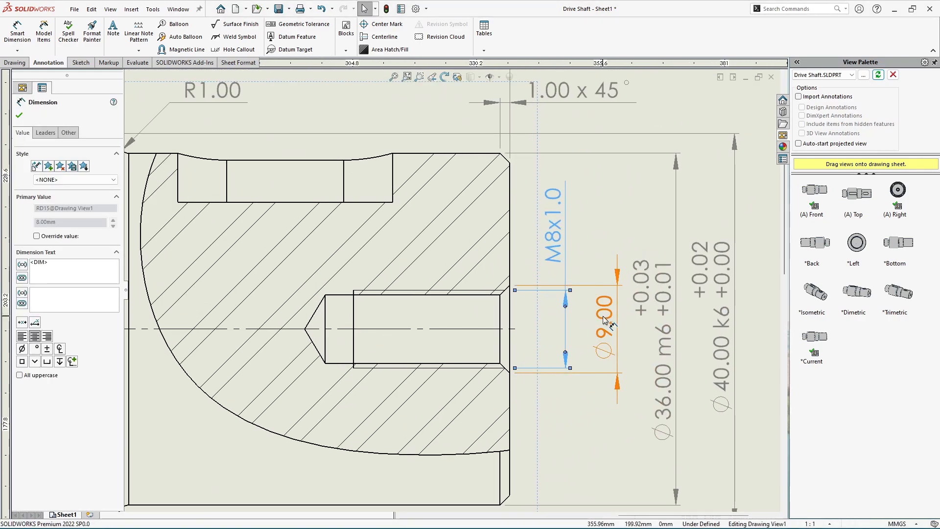
{"action": "mouse_move", "coordinate": [607, 318]}
{"action": "left_mouse_down"}
{"action": "mouse_move", "coordinate": [604, 235]}
{"action": "mouse_move", "coordinate": [585, 210]}
{"action": "left_mouse_up"}
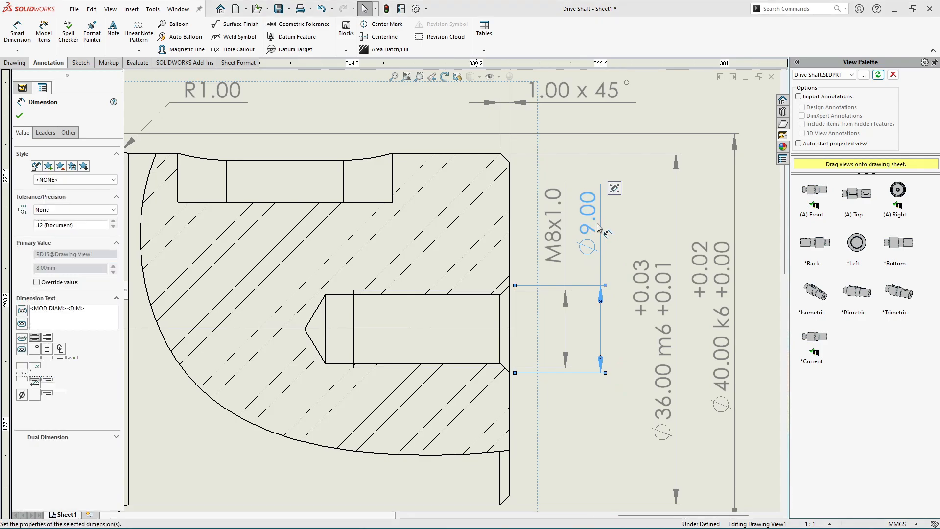
{"action": "key", "text": "Escape"}
{"action": "scroll", "coordinate": [448, 290], "scroll_direction": "up", "scroll_amount": 2}
{"action": "scroll", "coordinate": [313, 345], "scroll_direction": "down", "scroll_amount": 1}
{"action": "scroll", "coordinate": [355, 331], "scroll_direction": "down", "scroll_amount": 1}
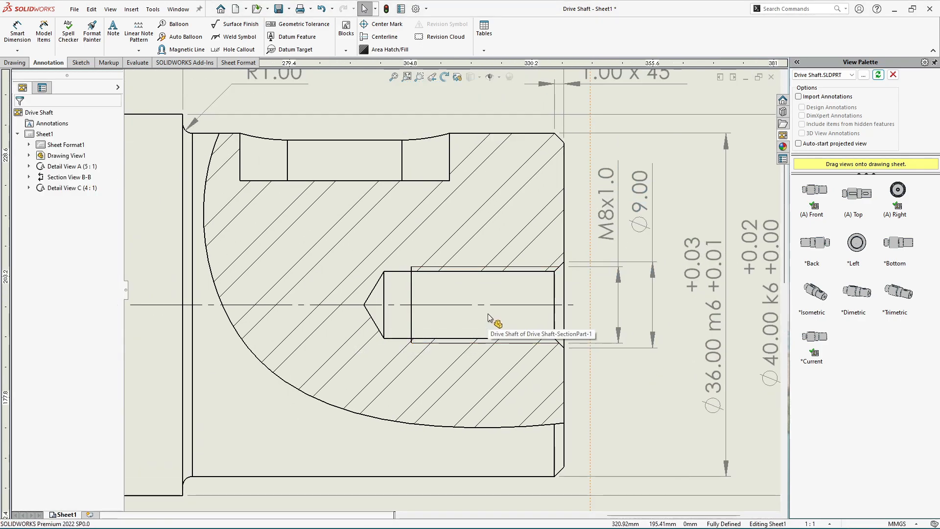
{"action": "scroll", "coordinate": [488, 313], "scroll_direction": "up", "scroll_amount": 3}
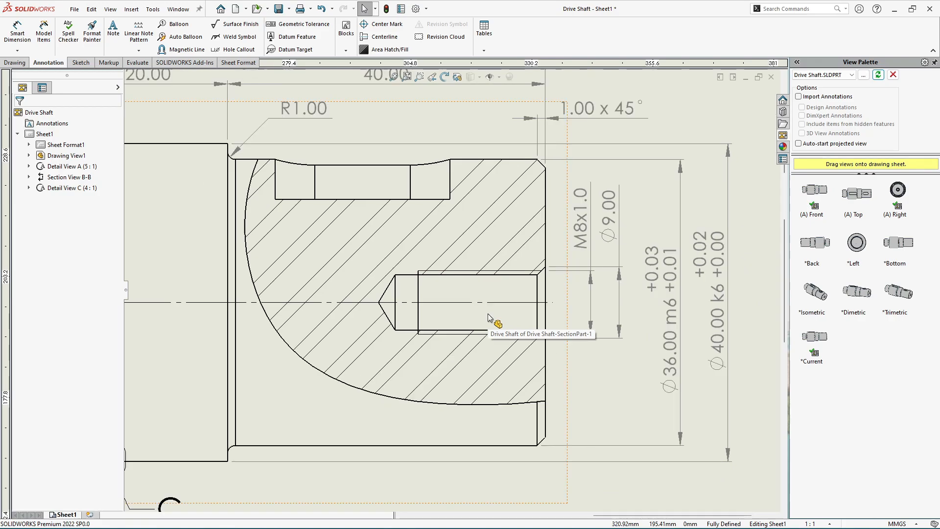
Dimension the depth of the tapped hole's countersink from its inner edge to the shaft end face, placing the dimension below the shaft
{"action": "scroll", "coordinate": [518, 324], "scroll_direction": "down", "scroll_amount": 4}
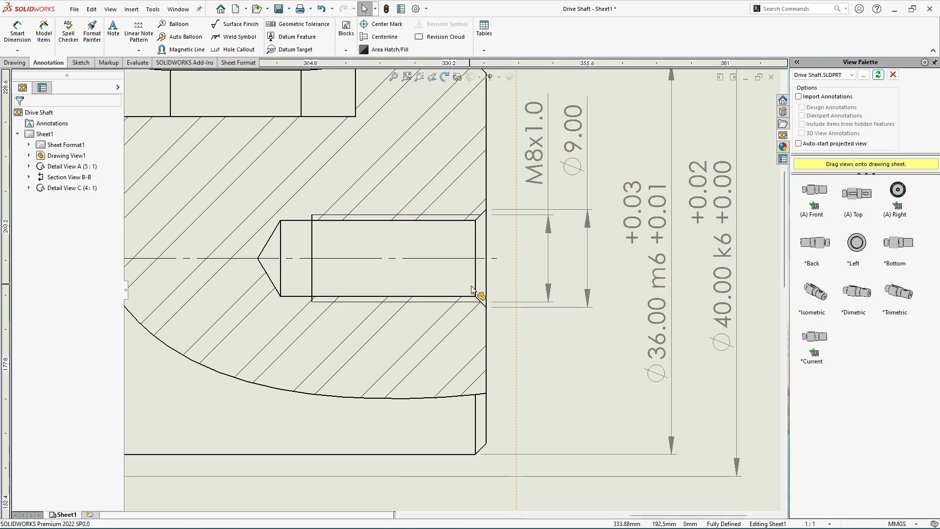
{"action": "scroll", "coordinate": [478, 296], "scroll_direction": "down", "scroll_amount": 1}
{"action": "left_click", "coordinate": [20, 34]}
{"action": "scroll", "coordinate": [460, 266], "scroll_direction": "down", "scroll_amount": 1}
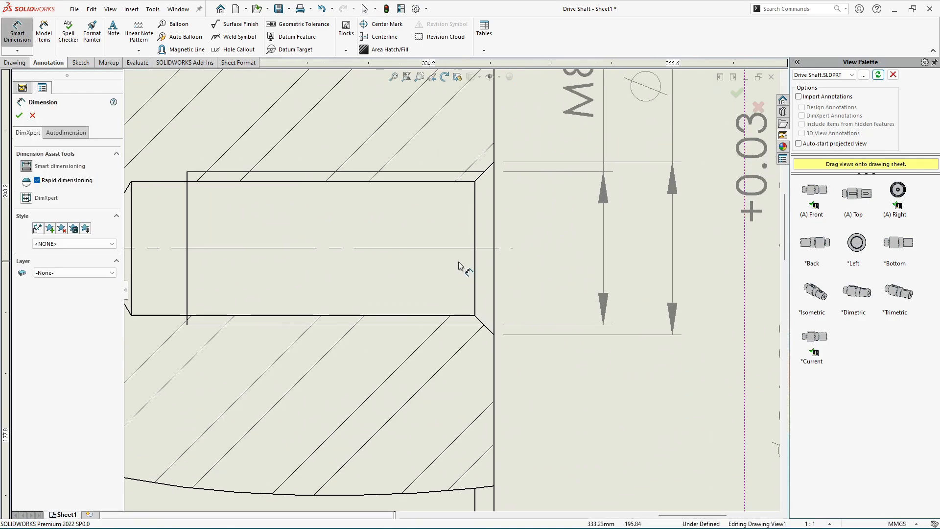
{"action": "left_click", "coordinate": [473, 293]}
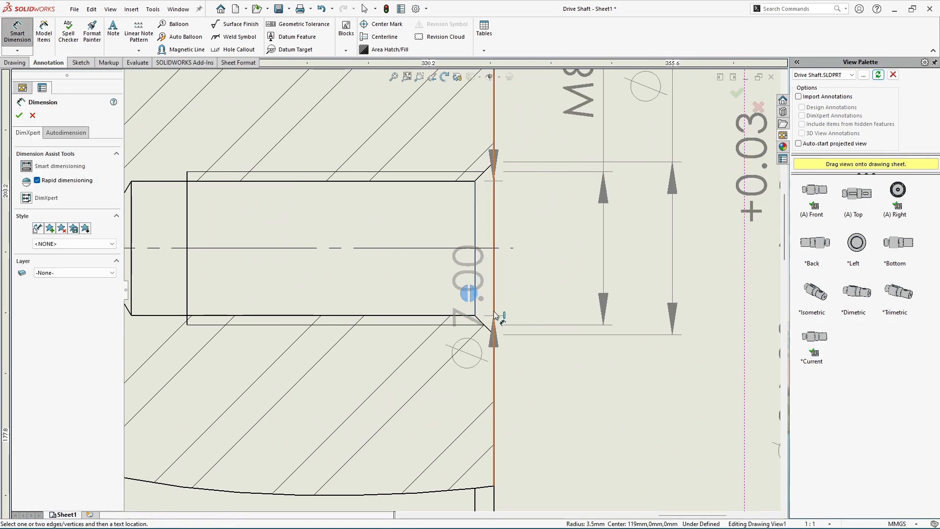
{"action": "left_click", "coordinate": [493, 307]}
{"action": "scroll", "coordinate": [495, 313], "scroll_direction": "up", "scroll_amount": 3}
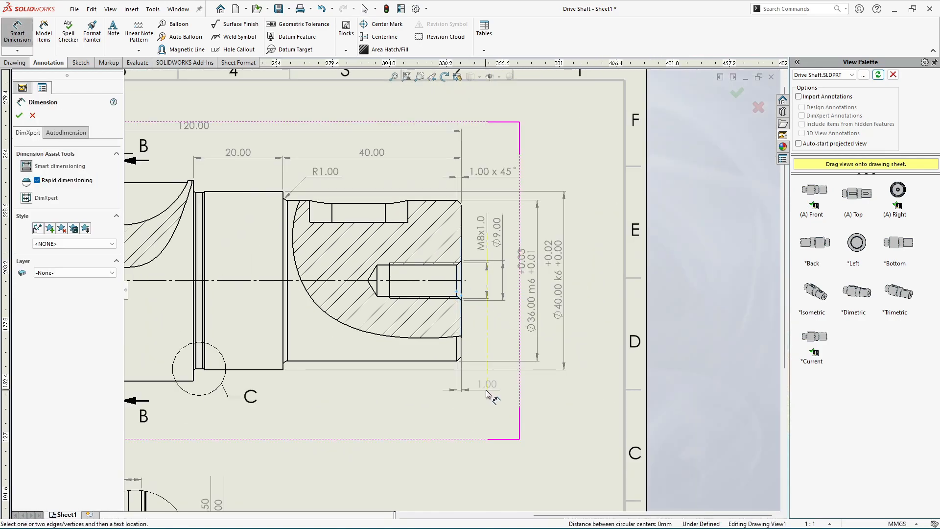
{"action": "left_click", "coordinate": [487, 393]}
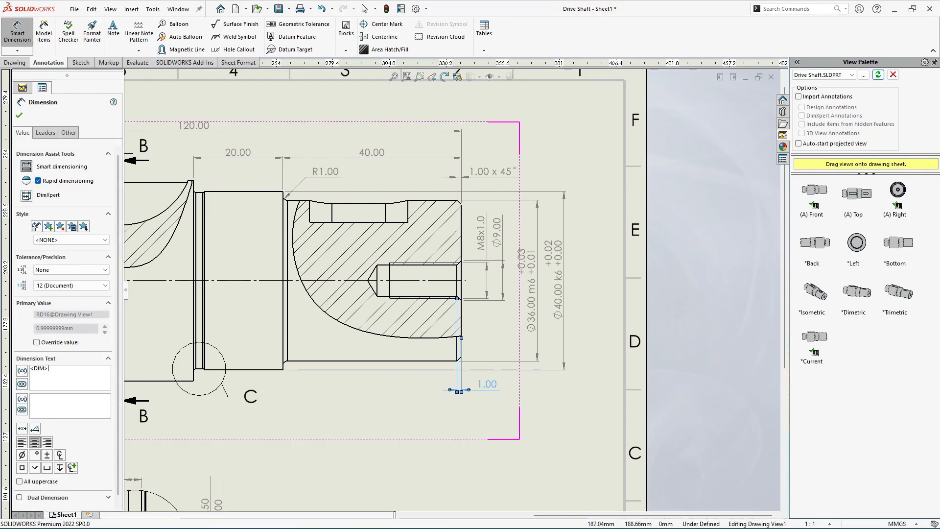
Append "x 45°" to the countersink depth dimension and move its text up closer to the shaft
{"action": "type", "text": "X"}
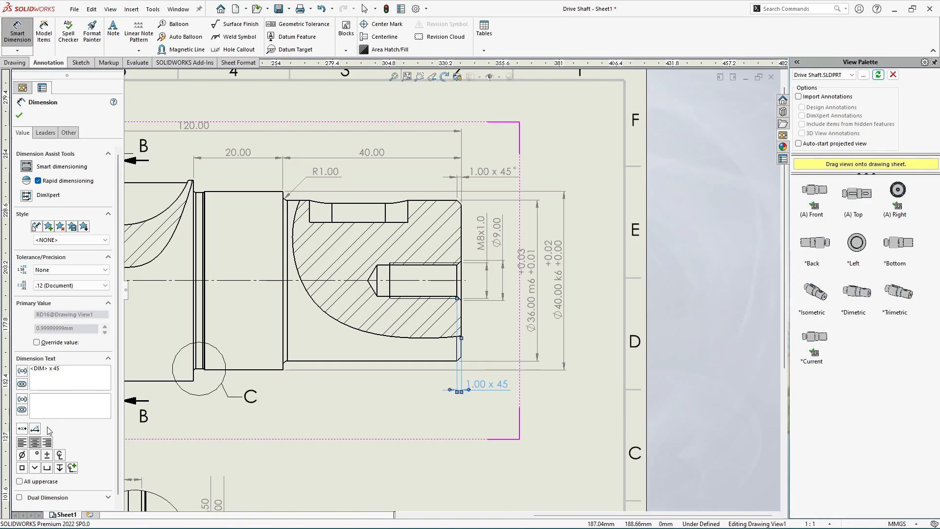
{"action": "left_click", "coordinate": [37, 454]}
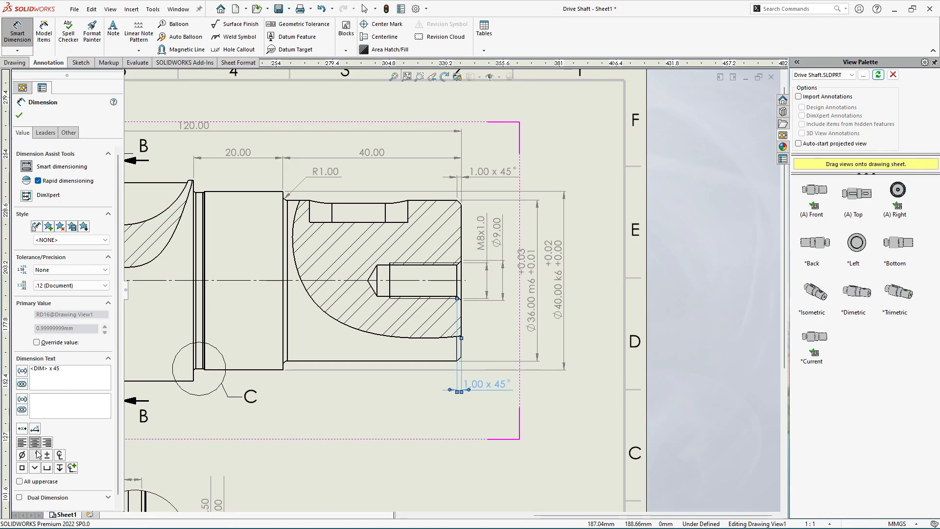
{"action": "left_click", "coordinate": [19, 116]}
{"action": "scroll", "coordinate": [450, 404], "scroll_direction": "down", "scroll_amount": 5}
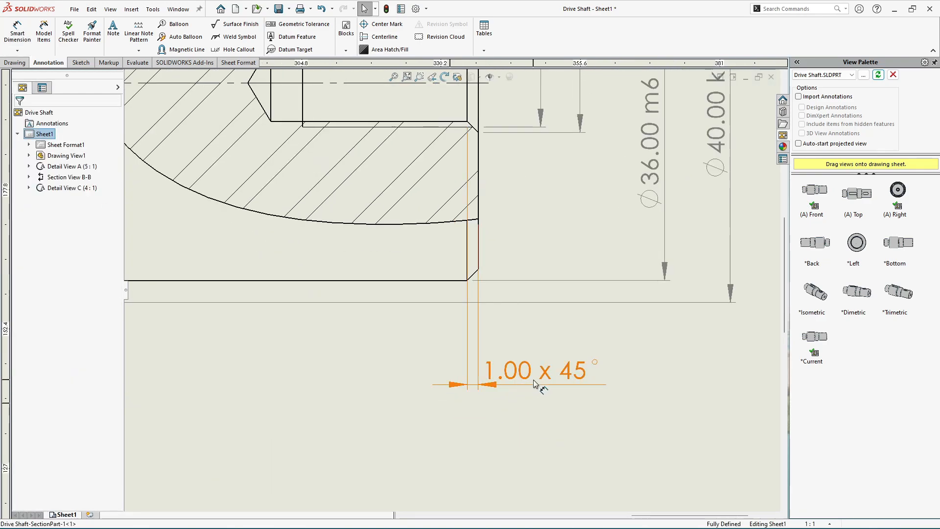
{"action": "left_click_drag", "start_coordinate": [533, 380], "coordinate": [559, 355]}
{"action": "left_click", "coordinate": [574, 414]}
Dimension the thread length of the tapped hole from the thread's inner end to the shaft end face, placing it below the countersink callout
{"action": "scroll", "coordinate": [575, 413], "scroll_direction": "up", "scroll_amount": 4}
{"action": "middle_click_drag", "start_coordinate": [462, 355], "coordinate": [553, 390]}
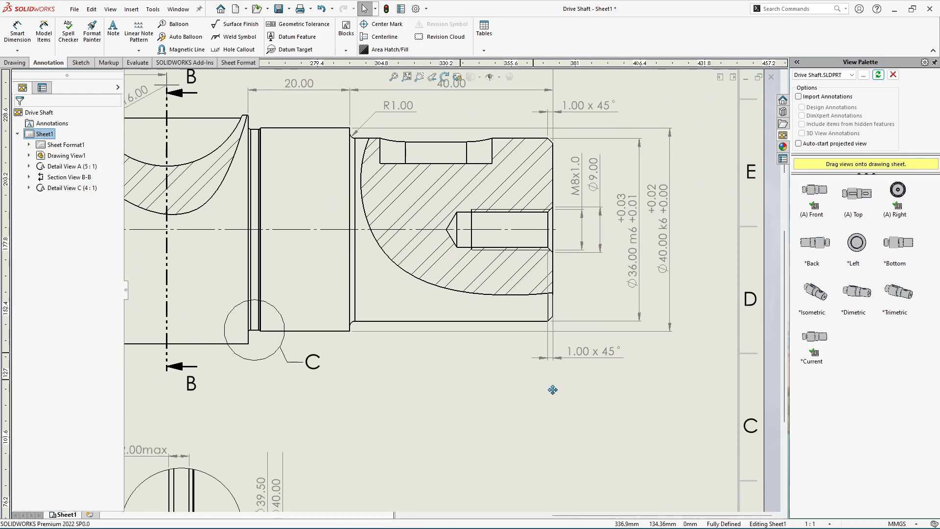
{"action": "scroll", "coordinate": [512, 217], "scroll_direction": "down", "scroll_amount": 2}
{"action": "scroll", "coordinate": [509, 251], "scroll_direction": "down", "scroll_amount": 1}
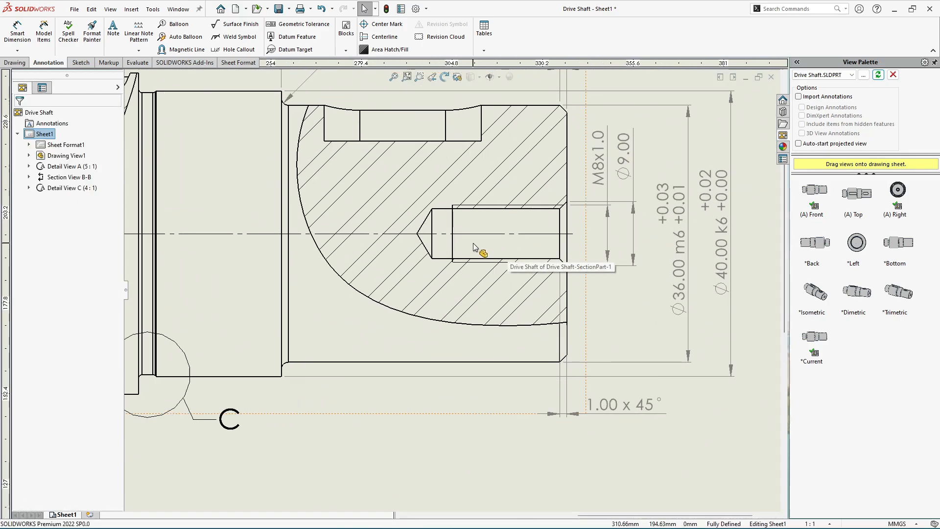
{"action": "scroll", "coordinate": [473, 243], "scroll_direction": "down", "scroll_amount": 2}
{"action": "scroll", "coordinate": [451, 237], "scroll_direction": "up", "scroll_amount": 1}
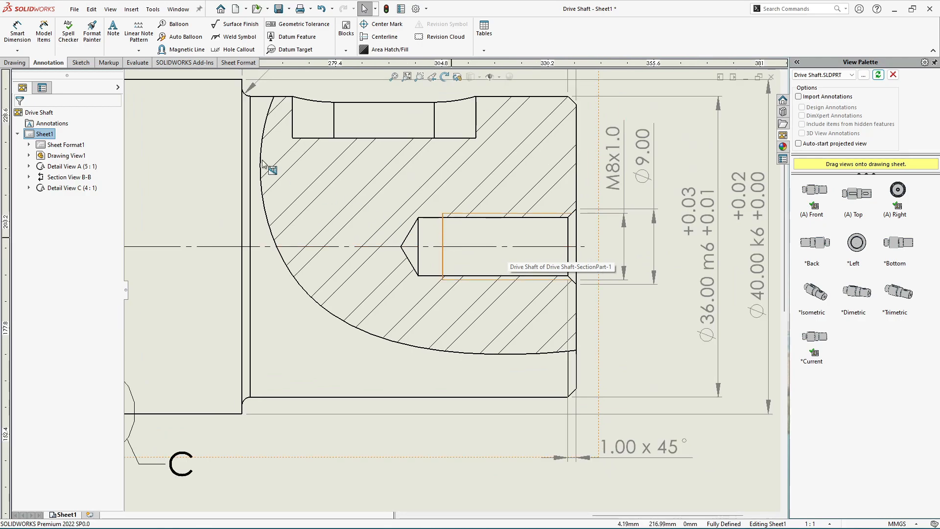
{"action": "left_click", "coordinate": [17, 29]}
{"action": "scroll", "coordinate": [431, 242], "scroll_direction": "down", "scroll_amount": 2}
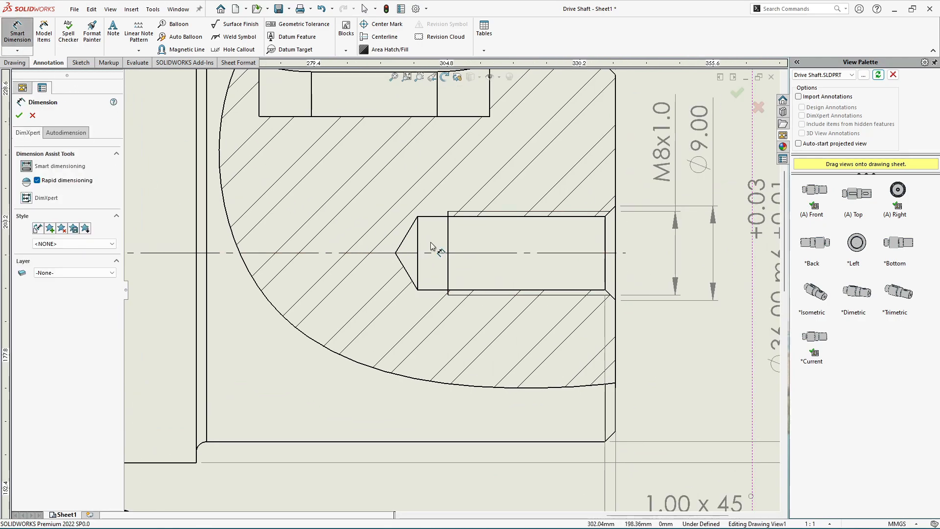
{"action": "left_click", "coordinate": [448, 278]}
{"action": "scroll", "coordinate": [520, 284], "scroll_direction": "down", "scroll_amount": 1}
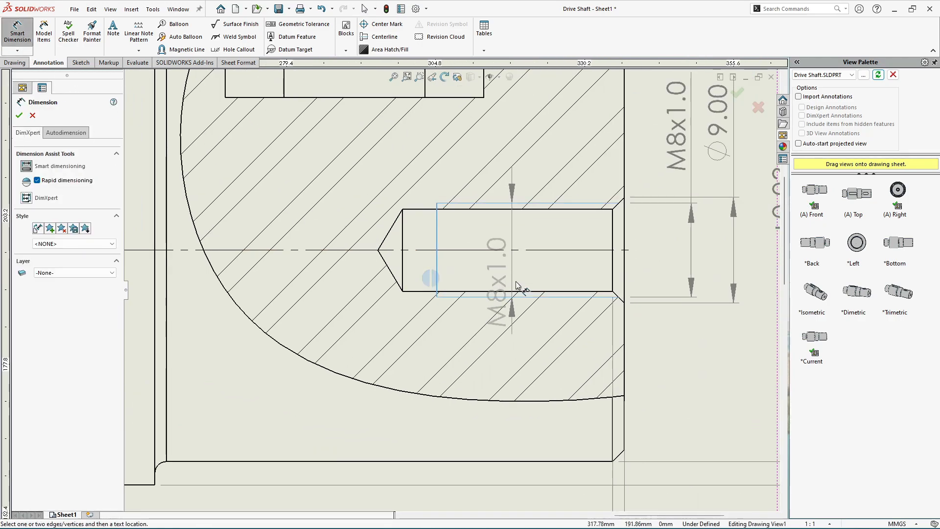
{"action": "scroll", "coordinate": [602, 276], "scroll_direction": "down", "scroll_amount": 1}
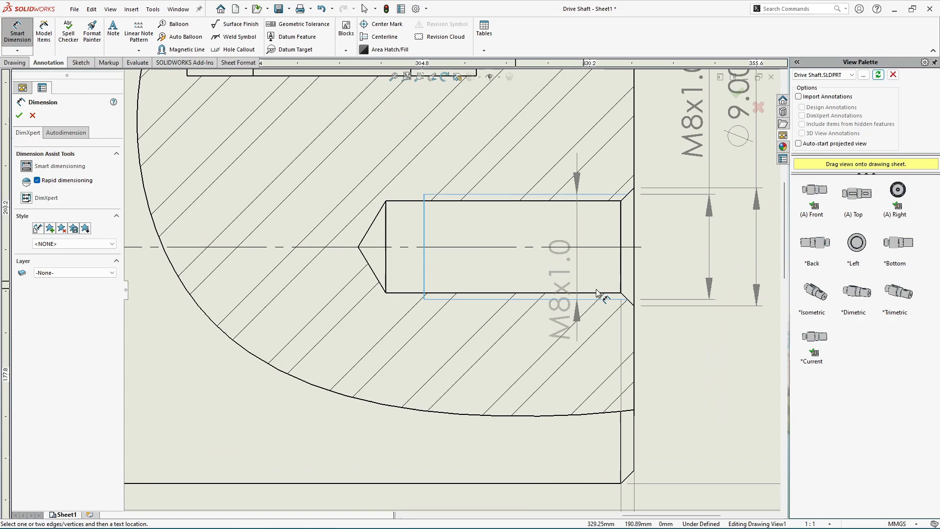
{"action": "left_click", "coordinate": [636, 289]}
{"action": "left_click", "coordinate": [637, 292]}
{"action": "scroll", "coordinate": [451, 290], "scroll_direction": "up", "scroll_amount": 10}
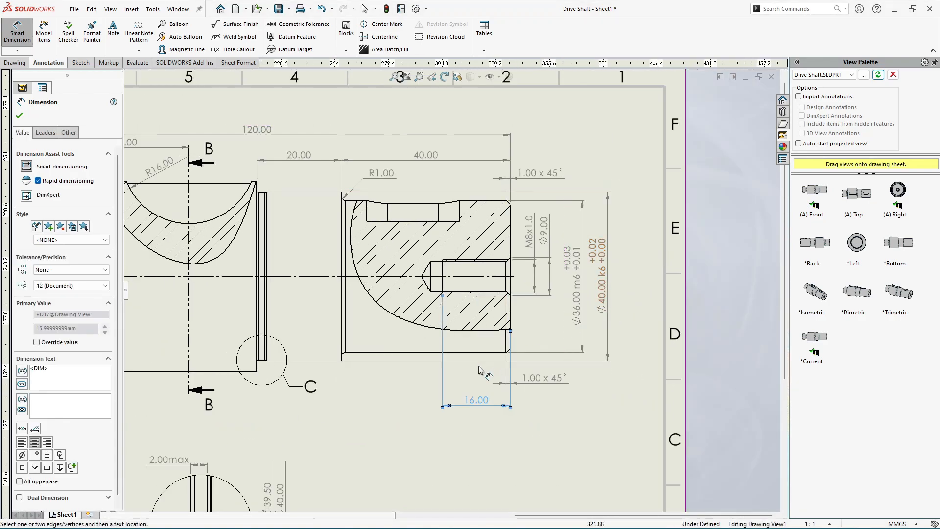
{"action": "scroll", "coordinate": [436, 325], "scroll_direction": "down", "scroll_amount": 5}
{"action": "key", "text": "Escape"}
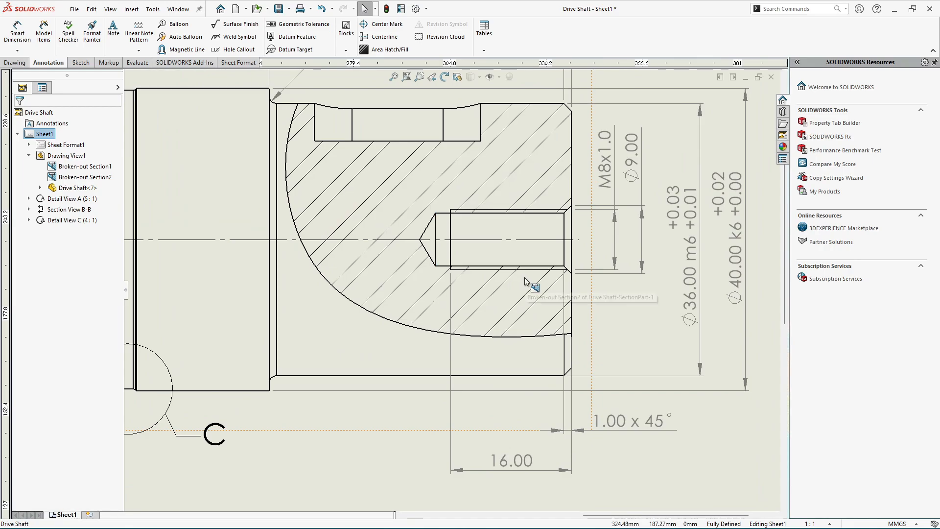
Dimension the drilled hole's cylindrical depth from the base of its conical tip to the shaft end face, placing it below the thread length
{"action": "scroll", "coordinate": [518, 280], "scroll_direction": "up", "scroll_amount": 3}
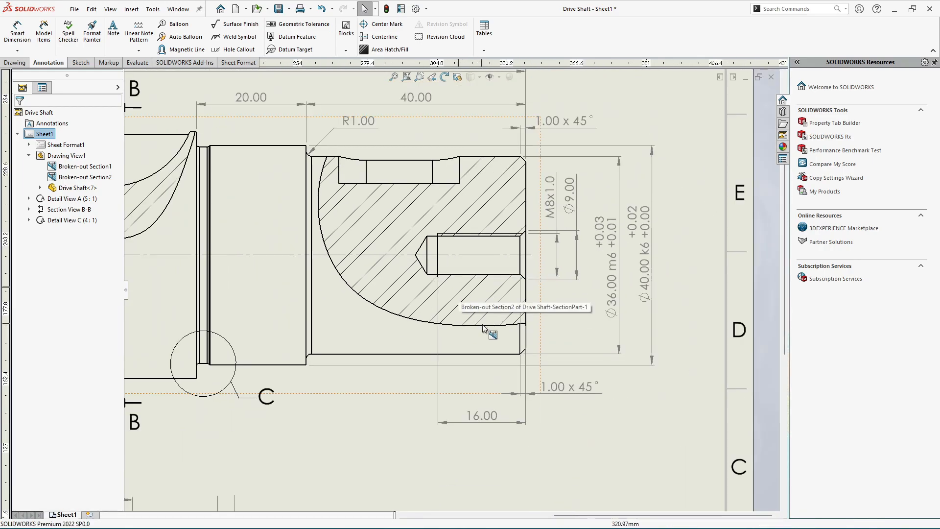
{"action": "scroll", "coordinate": [483, 328], "scroll_direction": "down", "scroll_amount": 1}
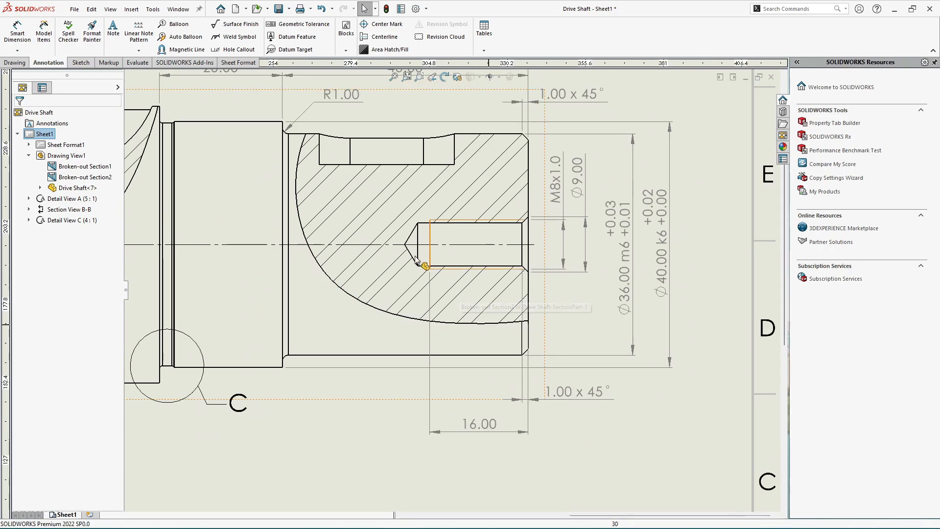
{"action": "left_click", "coordinate": [19, 32]}
{"action": "scroll", "coordinate": [380, 179], "scroll_direction": "down", "scroll_amount": 3}
{"action": "left_click", "coordinate": [435, 280]}
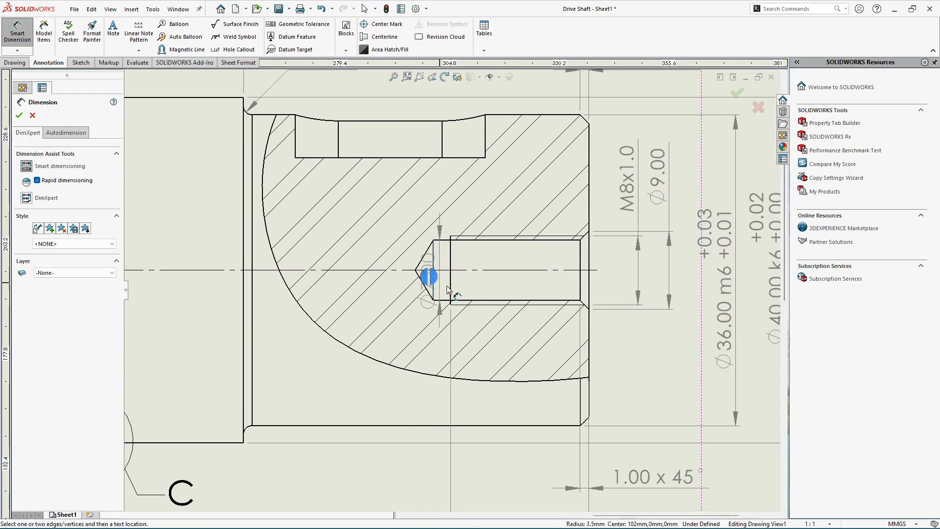
{"action": "scroll", "coordinate": [583, 286], "scroll_direction": "down", "scroll_amount": 1}
{"action": "left_click", "coordinate": [585, 286]}
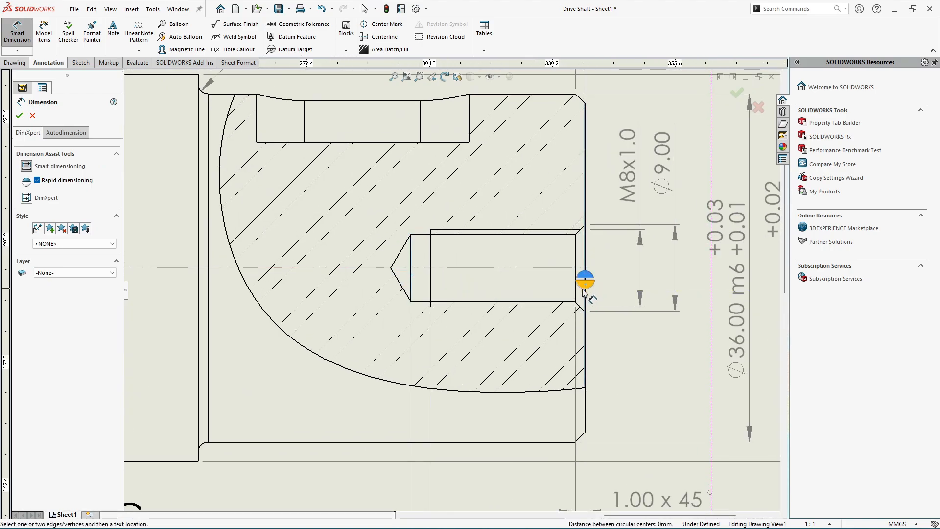
{"action": "left_click", "coordinate": [586, 287]}
{"action": "scroll", "coordinate": [581, 295], "scroll_direction": "up", "scroll_amount": 5}
{"action": "scroll", "coordinate": [472, 435], "scroll_direction": "down", "scroll_amount": 3}
{"action": "key", "text": "Escape"}
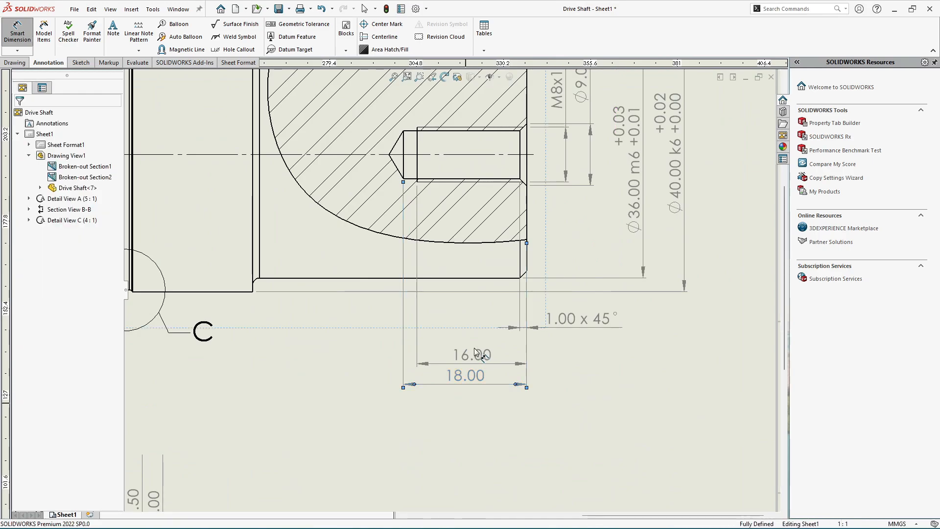
Move the countersink callout, thread length and drill depth dimensions up so they stack closely below the shaft end
{"action": "scroll", "coordinate": [462, 382], "scroll_direction": "down", "scroll_amount": 3}
{"action": "left_click_drag", "start_coordinate": [628, 307], "coordinate": [626, 300]}
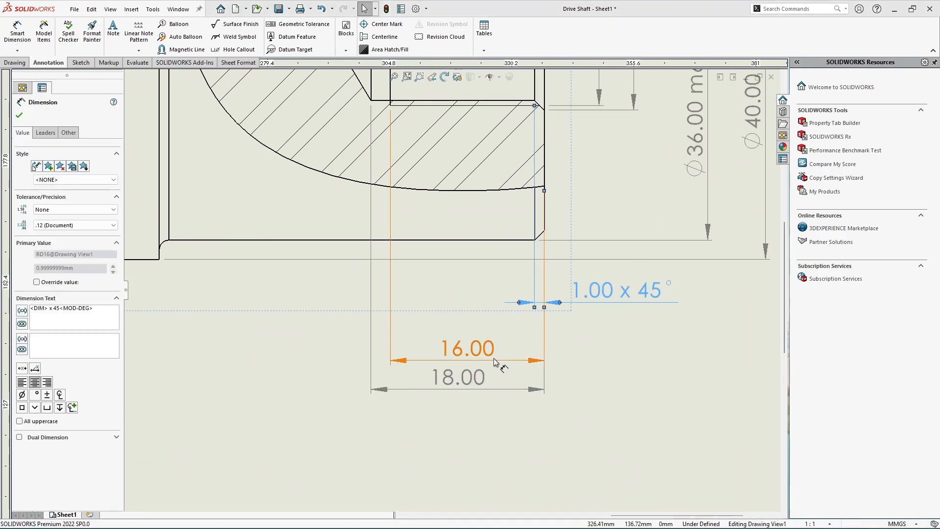
{"action": "left_click_drag", "start_coordinate": [481, 351], "coordinate": [479, 341]}
{"action": "left_click_drag", "start_coordinate": [475, 378], "coordinate": [477, 356]}
{"action": "left_click", "coordinate": [536, 395]}
Dimension the countersink's included angle between its two sloped edges, placing it beyond the shaft end face
{"action": "scroll", "coordinate": [548, 386], "scroll_direction": "up", "scroll_amount": 3}
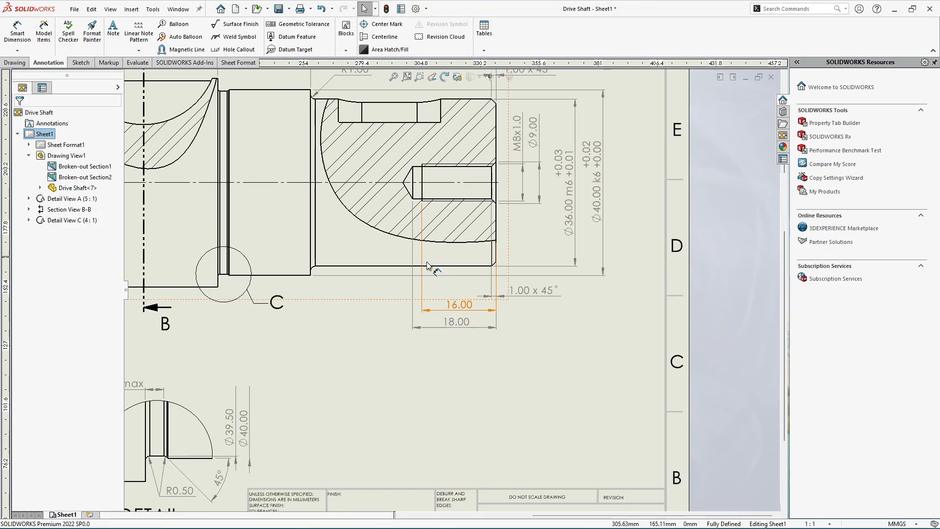
{"action": "scroll", "coordinate": [538, 261], "scroll_direction": "down", "scroll_amount": 3}
{"action": "scroll", "coordinate": [529, 252], "scroll_direction": "down", "scroll_amount": 2}
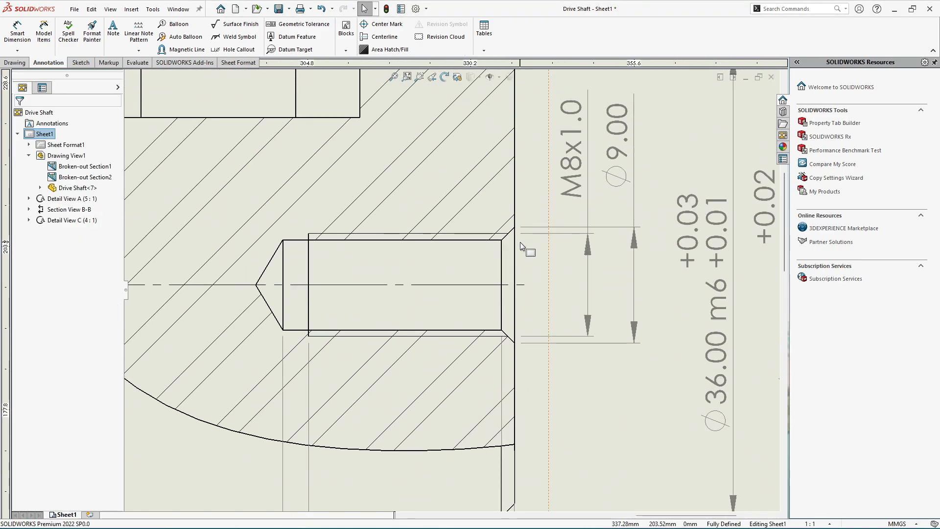
{"action": "scroll", "coordinate": [520, 241], "scroll_direction": "down", "scroll_amount": 2}
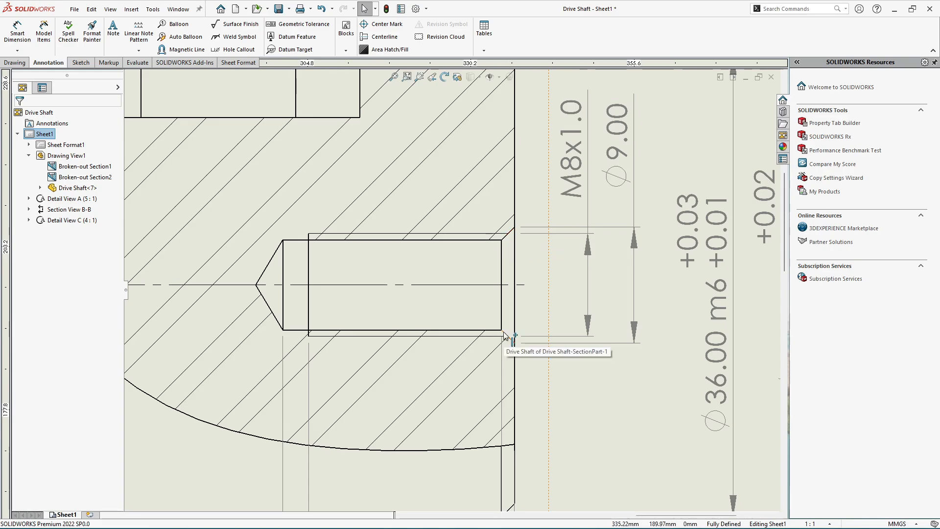
{"action": "scroll", "coordinate": [518, 236], "scroll_direction": "up", "scroll_amount": 2}
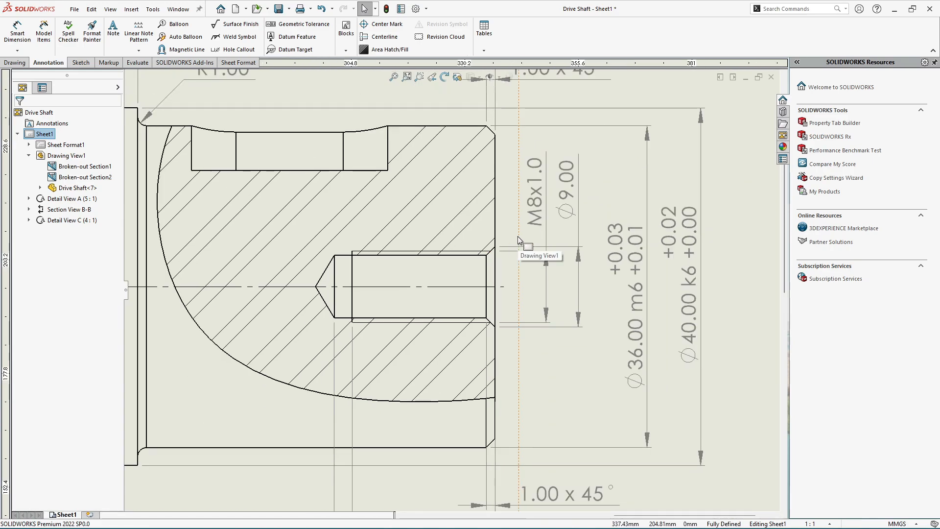
{"action": "left_click", "coordinate": [21, 40]}
{"action": "scroll", "coordinate": [485, 271], "scroll_direction": "down", "scroll_amount": 3}
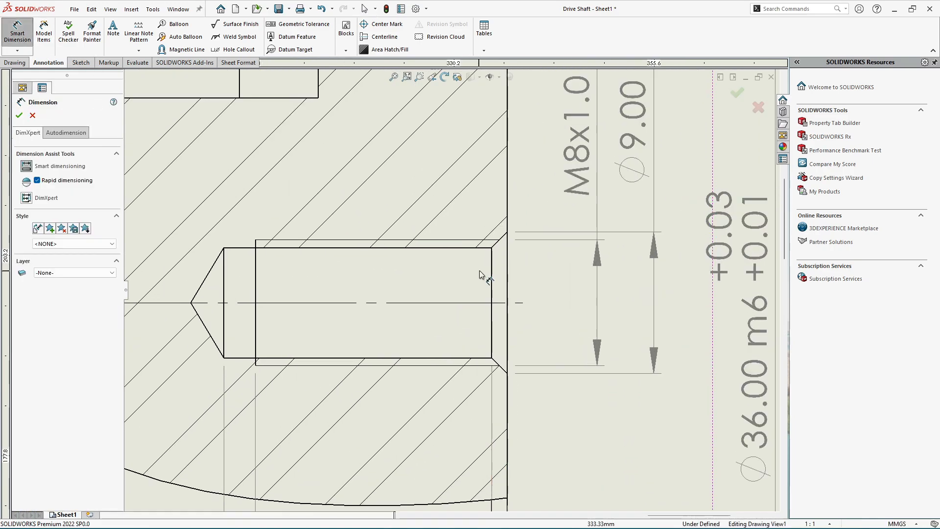
{"action": "left_click", "coordinate": [498, 247]}
{"action": "scroll", "coordinate": [495, 327], "scroll_direction": "down", "scroll_amount": 2}
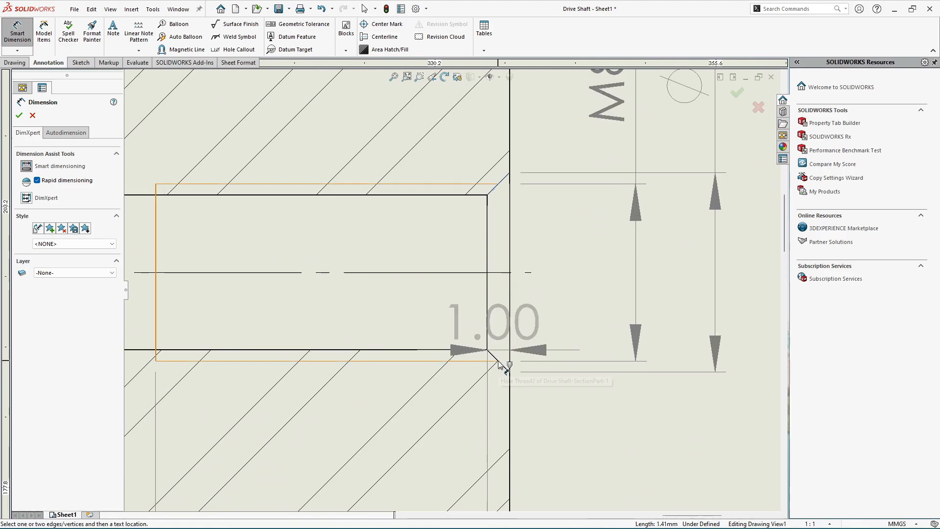
{"action": "left_click", "coordinate": [497, 358]}
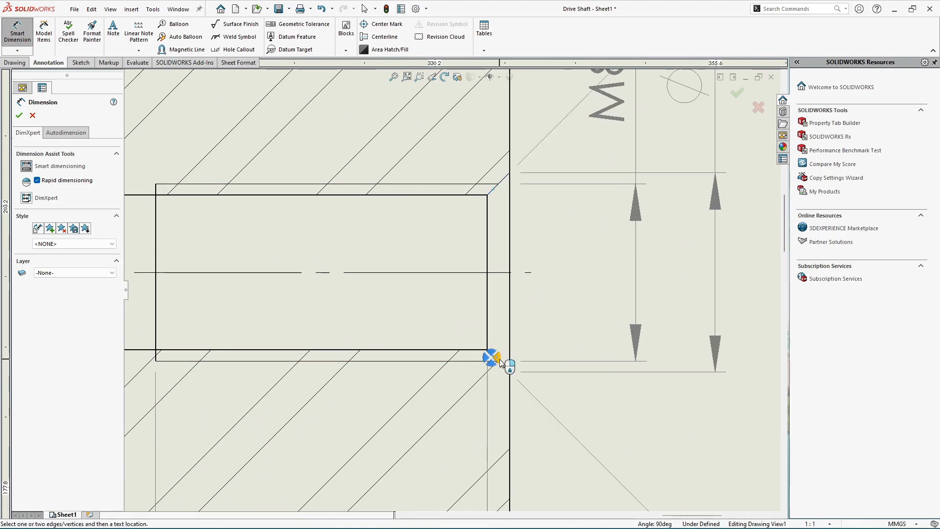
{"action": "left_click", "coordinate": [500, 362]}
{"action": "scroll", "coordinate": [501, 362], "scroll_direction": "up", "scroll_amount": 5}
{"action": "key", "text": "Escape"}
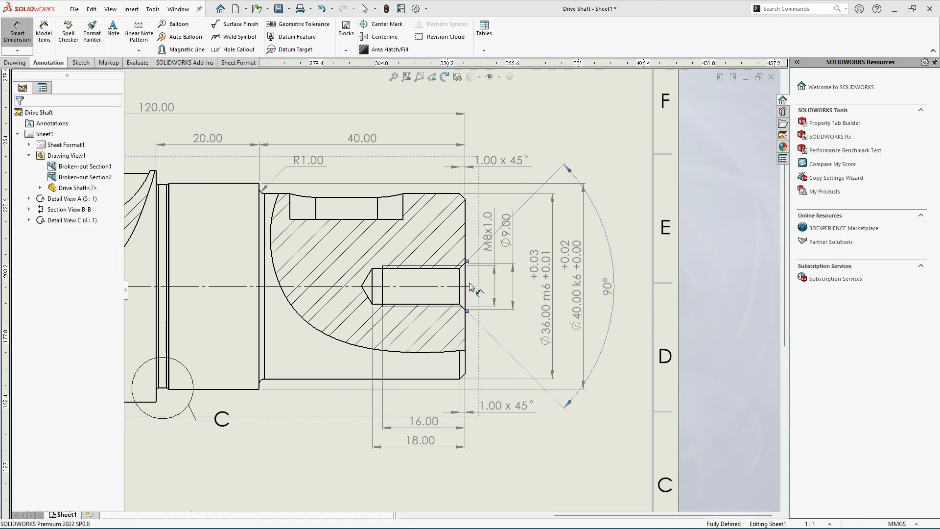
Move the vertical diameter and thread dimensions outward from the shaft end, and place the countersink angle dimension close to the hole's mouth
{"action": "scroll", "coordinate": [459, 277], "scroll_direction": "down", "scroll_amount": 2}
{"action": "left_click_drag", "start_coordinate": [622, 308], "coordinate": [680, 309]}
{"action": "left_click_drag", "start_coordinate": [579, 303], "coordinate": [632, 292]}
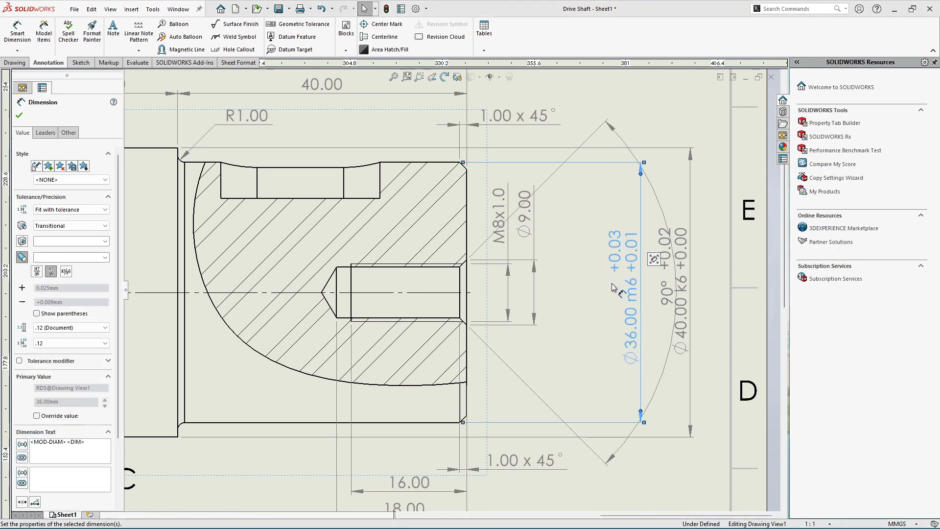
{"action": "left_click_drag", "start_coordinate": [523, 224], "coordinate": [535, 227]}
{"action": "left_click_drag", "start_coordinate": [666, 274], "coordinate": [483, 300]}
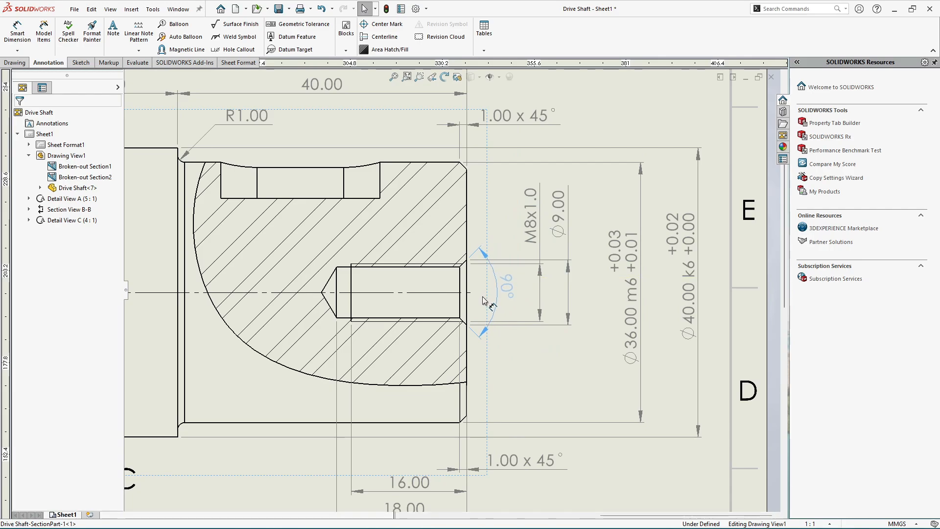
{"action": "key", "text": "Escape"}
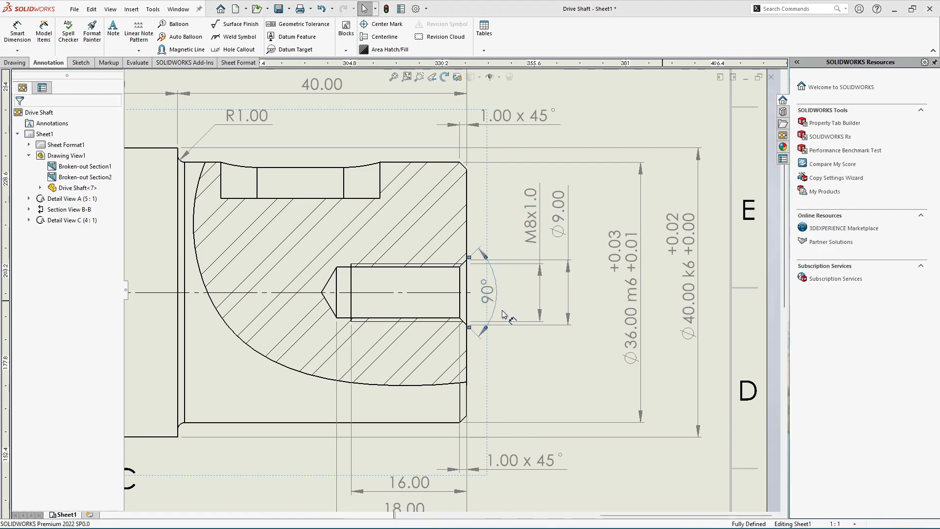
Move the tapped hole's thread callout and the countersink diameter inward, just outside the countersink angle dimension
{"action": "scroll", "coordinate": [455, 289], "scroll_direction": "up", "scroll_amount": 2}
{"action": "scroll", "coordinate": [443, 279], "scroll_direction": "down", "scroll_amount": 4}
{"action": "left_click_drag", "start_coordinate": [534, 272], "coordinate": [495, 272]}
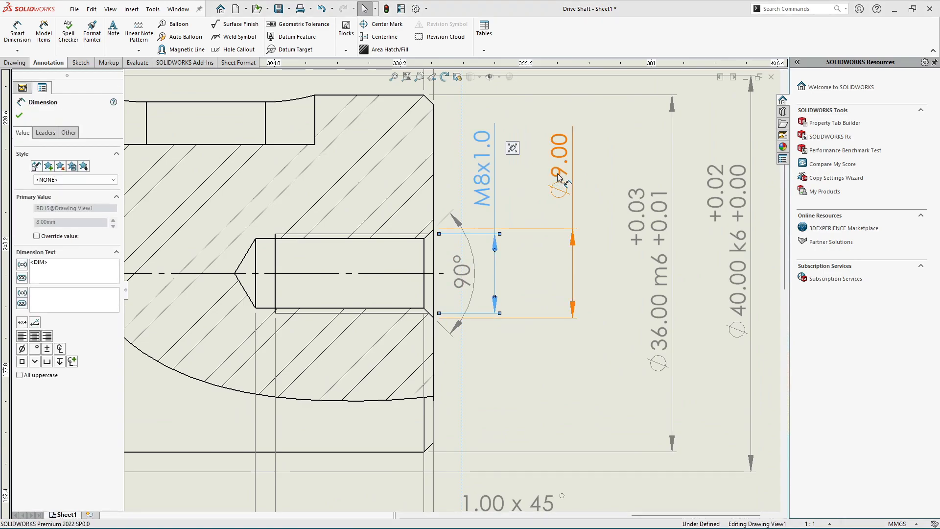
{"action": "left_click_drag", "start_coordinate": [558, 177], "coordinate": [516, 174]}
{"action": "key", "text": "Escape"}
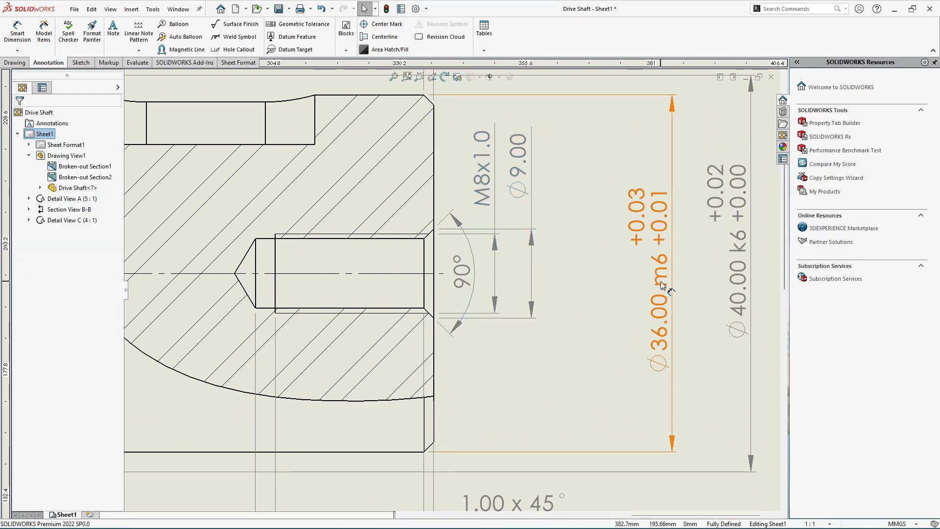
Move the 36.00 m6 and 40.00 k6 diameter dimensions inward, closer to the countersink diameter dimension beyond the shaft end
{"action": "left_click_drag", "start_coordinate": [662, 285], "coordinate": [580, 287]}
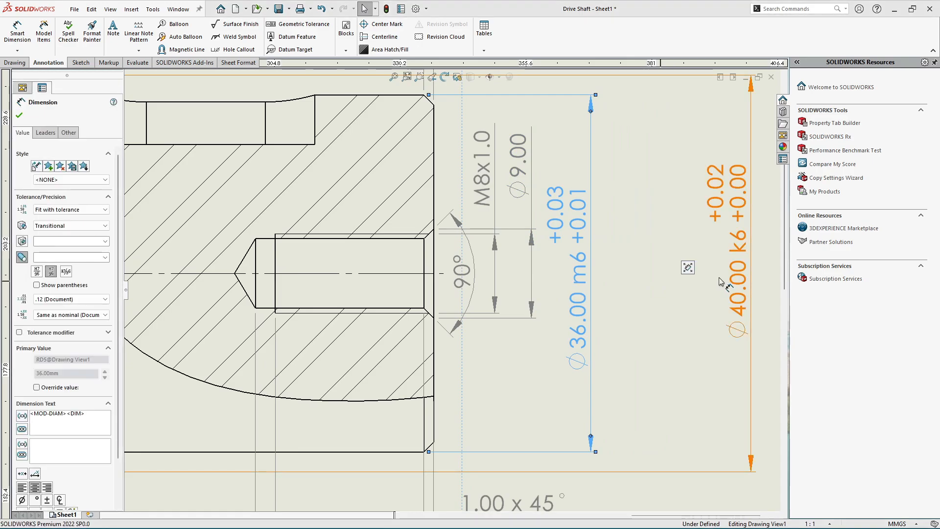
{"action": "left_click_drag", "start_coordinate": [719, 282], "coordinate": [636, 298]}
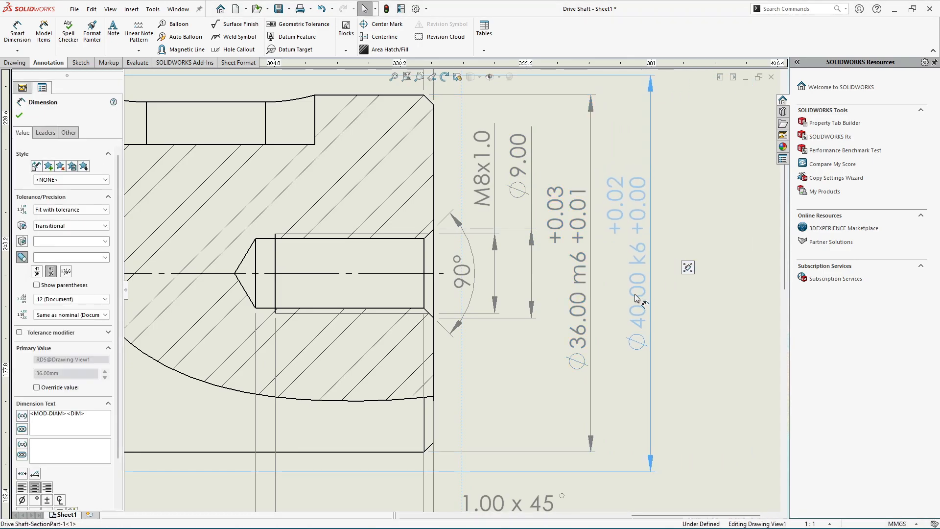
{"action": "left_click", "coordinate": [711, 319]}
{"action": "scroll", "coordinate": [712, 318], "scroll_direction": "up", "scroll_amount": 3}
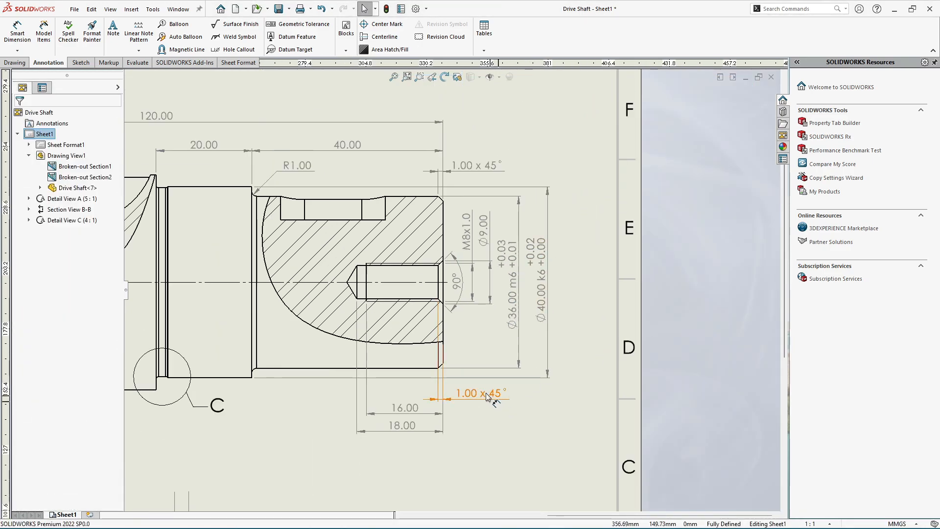
Examine the shaft end's dimensions and the keyway in the broken-out section to find what still needs dimensioning
{"action": "scroll", "coordinate": [288, 330], "scroll_direction": "down", "scroll_amount": 2}
{"action": "scroll", "coordinate": [451, 295], "scroll_direction": "up", "scroll_amount": 2}
{"action": "scroll", "coordinate": [272, 388], "scroll_direction": "down", "scroll_amount": 2}
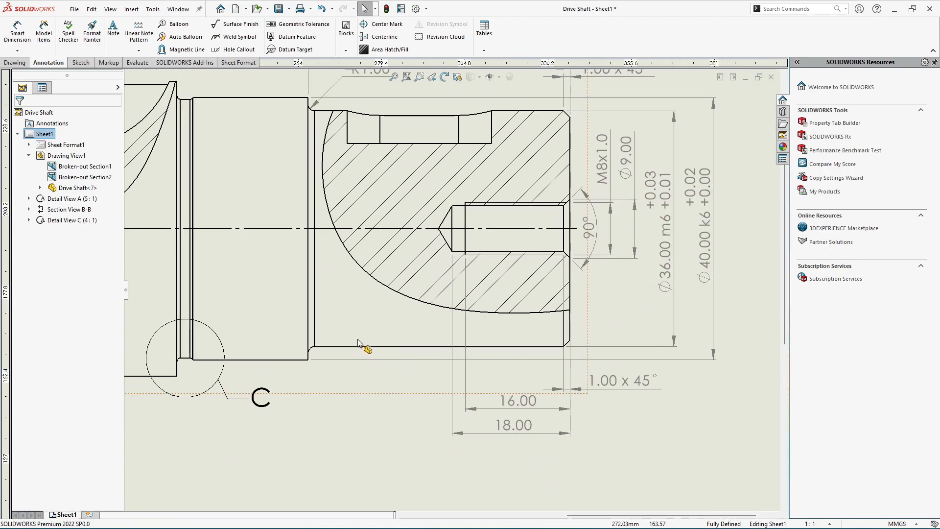
{"action": "scroll", "coordinate": [440, 275], "scroll_direction": "up", "scroll_amount": 3}
{"action": "scroll", "coordinate": [507, 272], "scroll_direction": "down", "scroll_amount": 4}
{"action": "scroll", "coordinate": [511, 276], "scroll_direction": "up", "scroll_amount": 2}
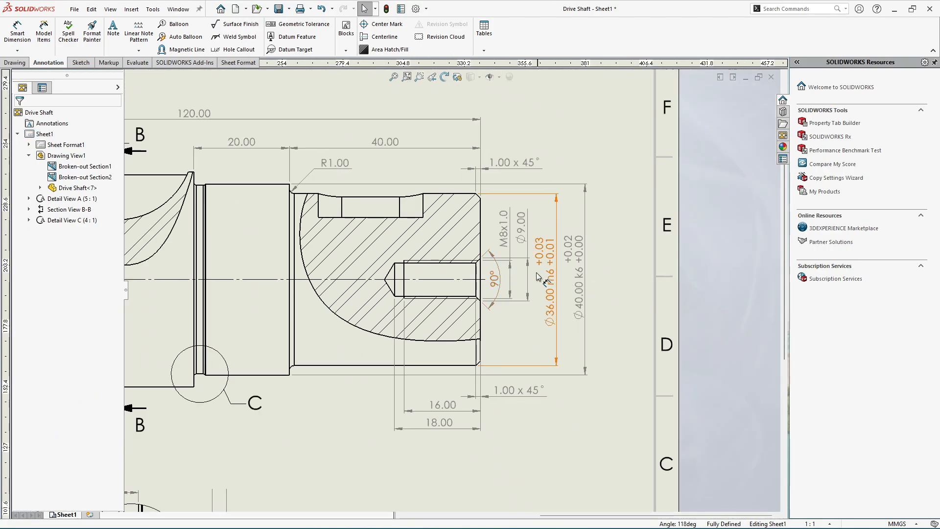
{"action": "scroll", "coordinate": [538, 277], "scroll_direction": "up", "scroll_amount": 5}
{"action": "scroll", "coordinate": [492, 285], "scroll_direction": "down", "scroll_amount": 4}
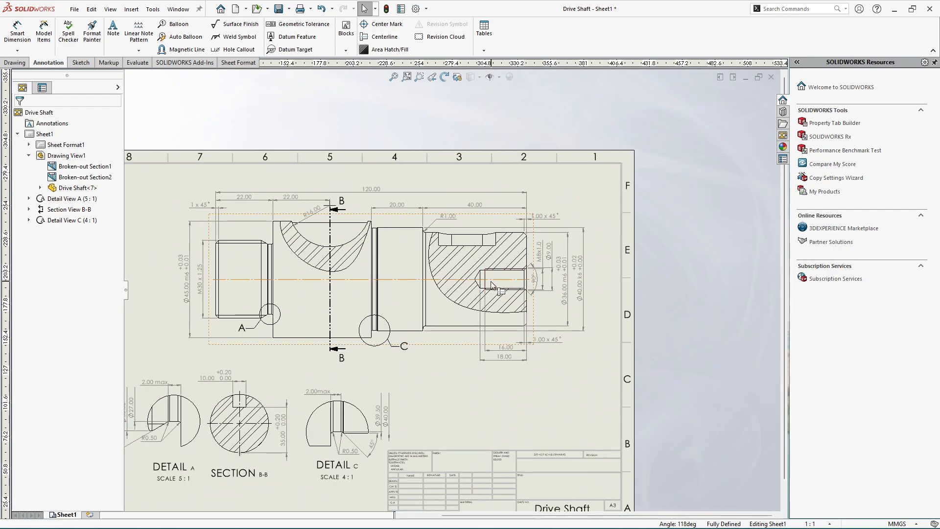
{"action": "scroll", "coordinate": [492, 285], "scroll_direction": "down", "scroll_amount": 1}
{"action": "scroll", "coordinate": [436, 236], "scroll_direction": "down", "scroll_amount": 3}
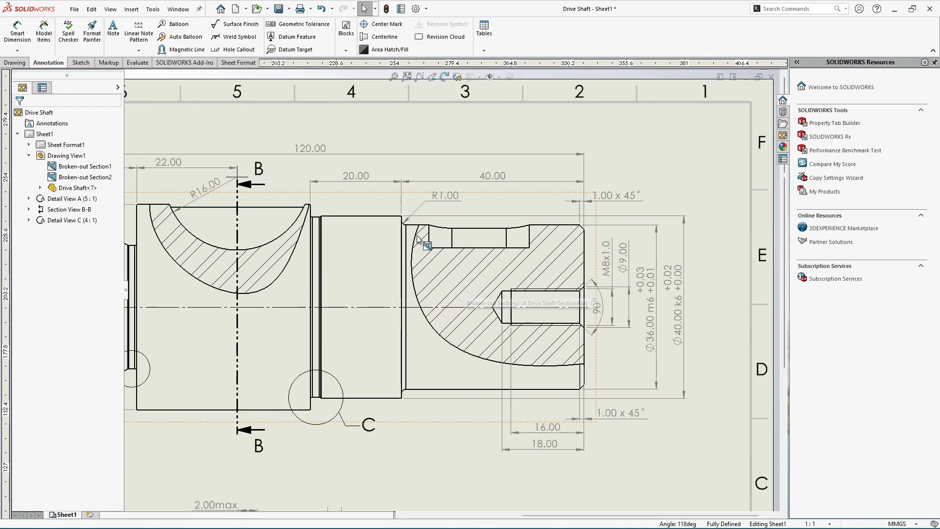
{"action": "scroll", "coordinate": [436, 236], "scroll_direction": "up", "scroll_amount": 1}
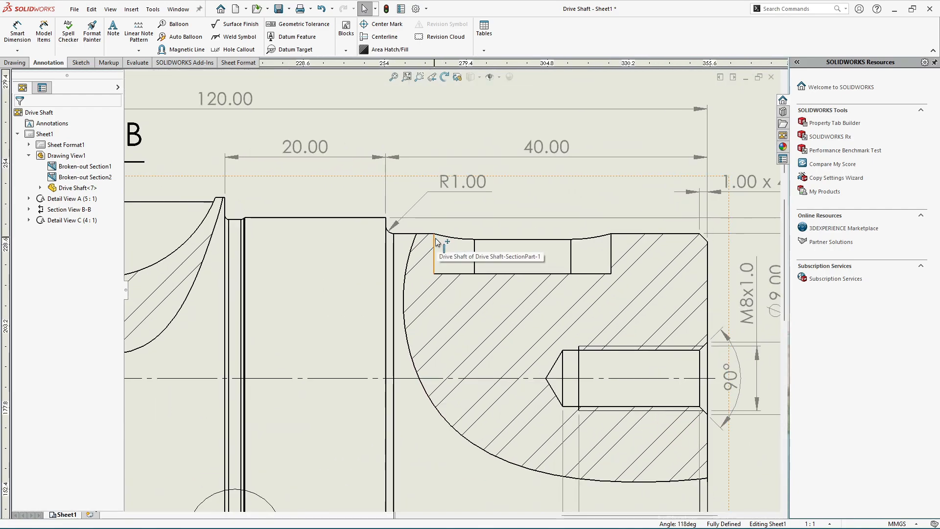
{"action": "scroll", "coordinate": [621, 259], "scroll_direction": "up", "scroll_amount": 2}
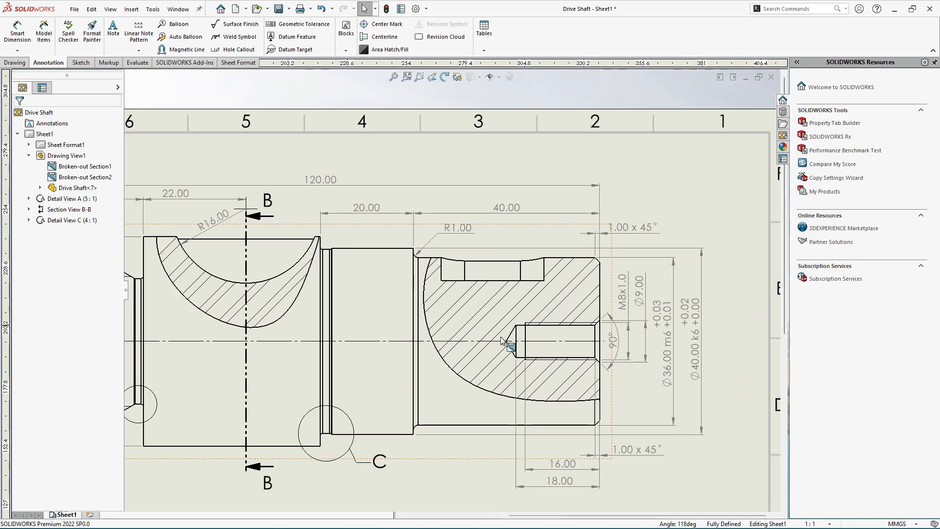
{"action": "scroll", "coordinate": [502, 339], "scroll_direction": "up", "scroll_amount": 3}
{"action": "scroll", "coordinate": [539, 274], "scroll_direction": "down", "scroll_amount": 3}
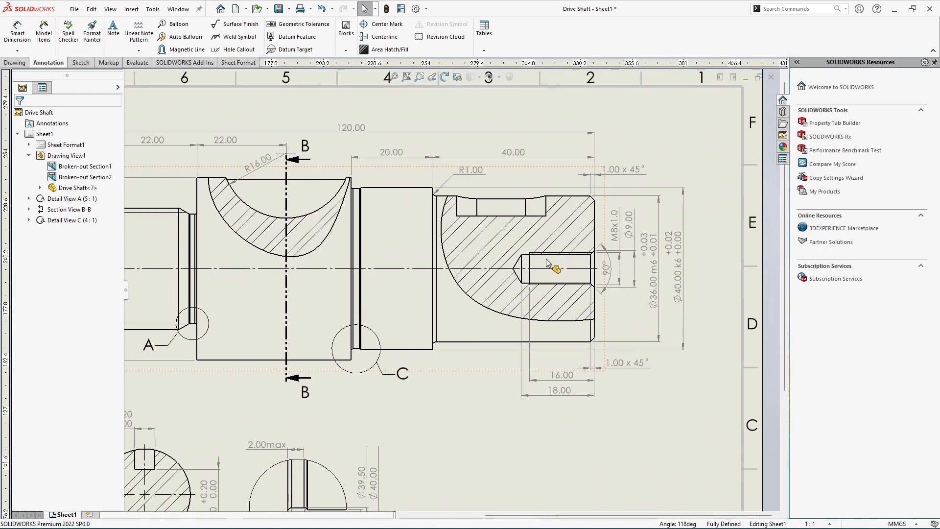
{"action": "middle_click_drag", "start_coordinate": [527, 208], "coordinate": [520, 242]}
{"action": "scroll", "coordinate": [520, 240], "scroll_direction": "down", "scroll_amount": 2}
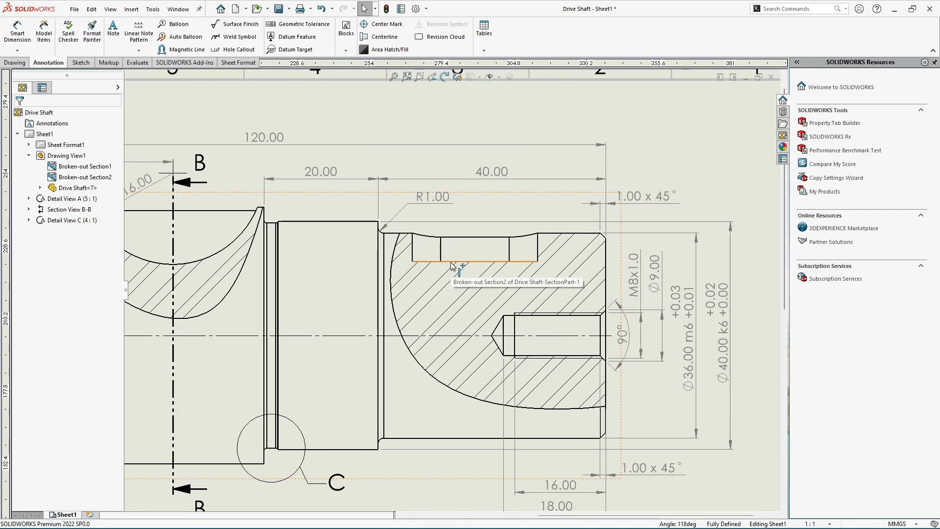
{"action": "scroll", "coordinate": [494, 263], "scroll_direction": "up", "scroll_amount": 5}
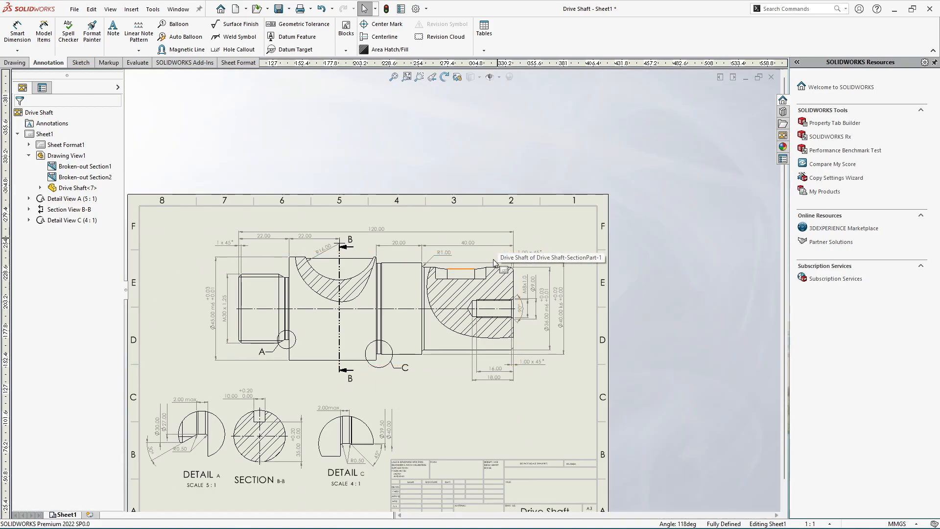
{"action": "scroll", "coordinate": [487, 282], "scroll_direction": "down", "scroll_amount": 3}
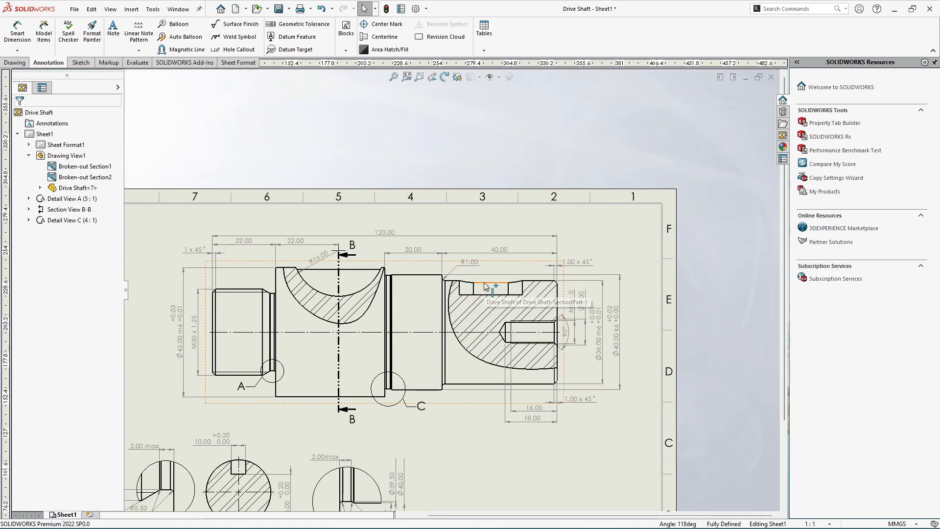
Create an auxiliary view unfolded from the keyway's floor edge and place it above the main view, outside the sheet
{"action": "left_click", "coordinate": [15, 62]}
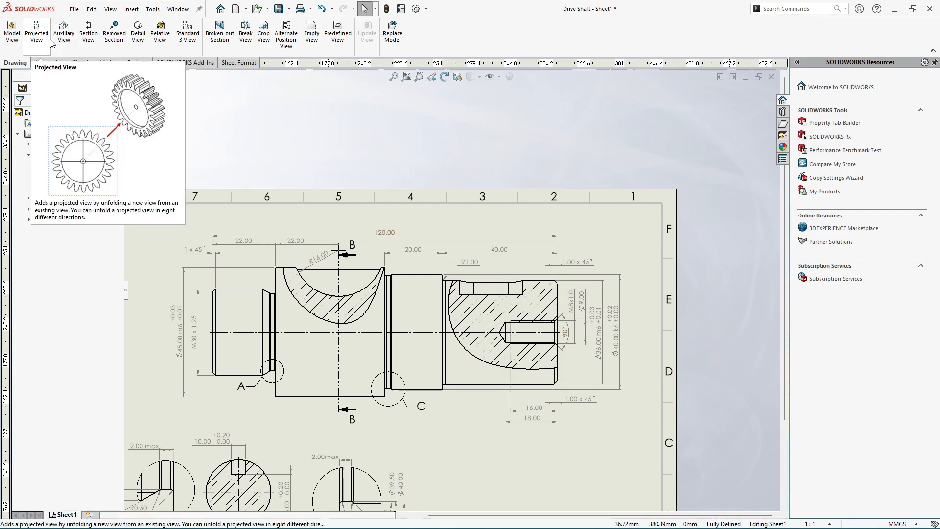
{"action": "left_click", "coordinate": [64, 32]}
{"action": "scroll", "coordinate": [428, 304], "scroll_direction": "down", "scroll_amount": 3}
{"action": "scroll", "coordinate": [547, 297], "scroll_direction": "down", "scroll_amount": 1}
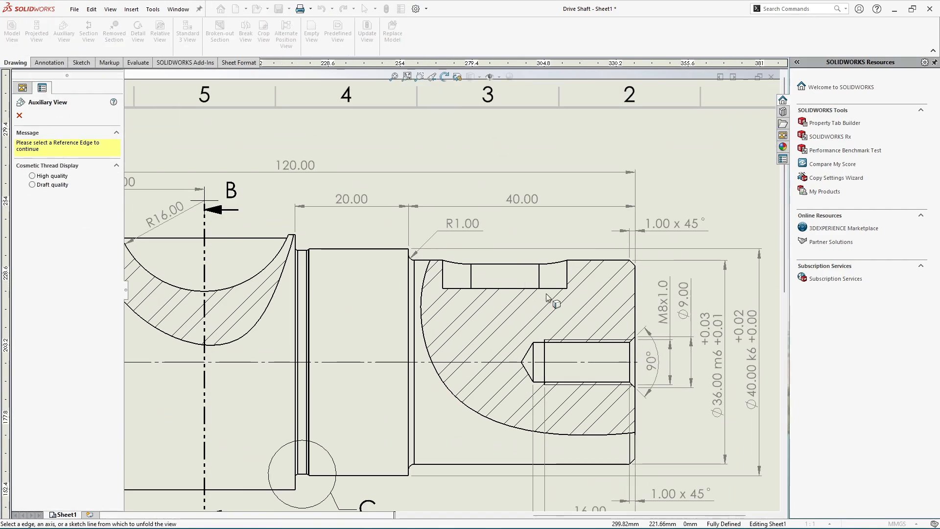
{"action": "left_click", "coordinate": [512, 292]}
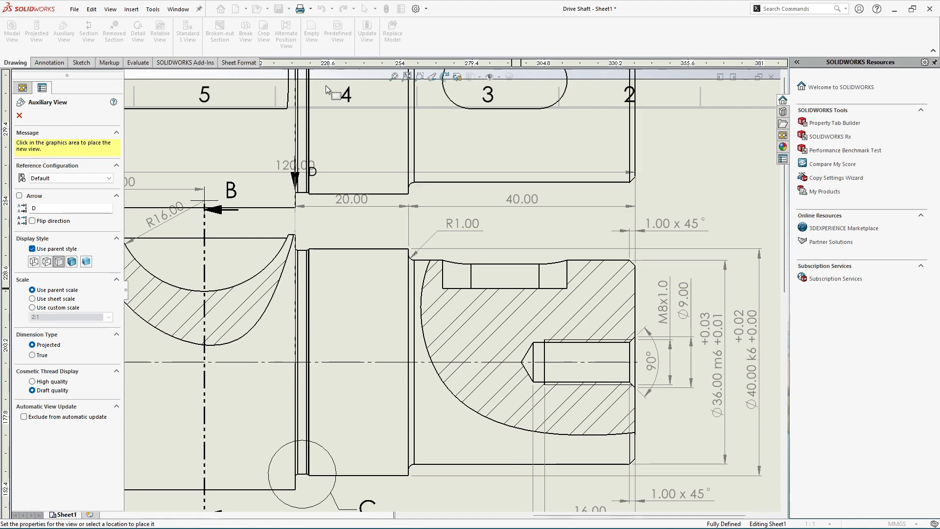
{"action": "scroll", "coordinate": [325, 86], "scroll_direction": "up", "scroll_amount": 3}
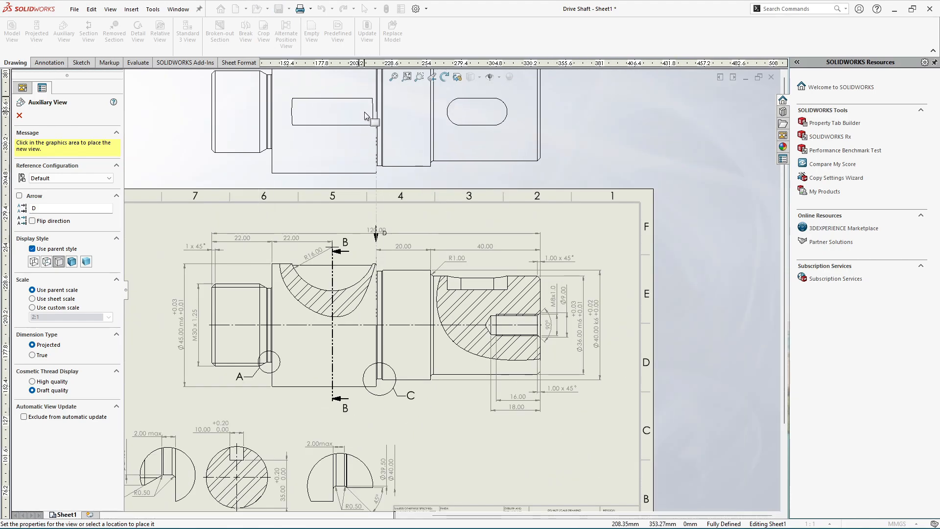
{"action": "left_click", "coordinate": [365, 116]}
{"action": "left_click", "coordinate": [21, 117]}
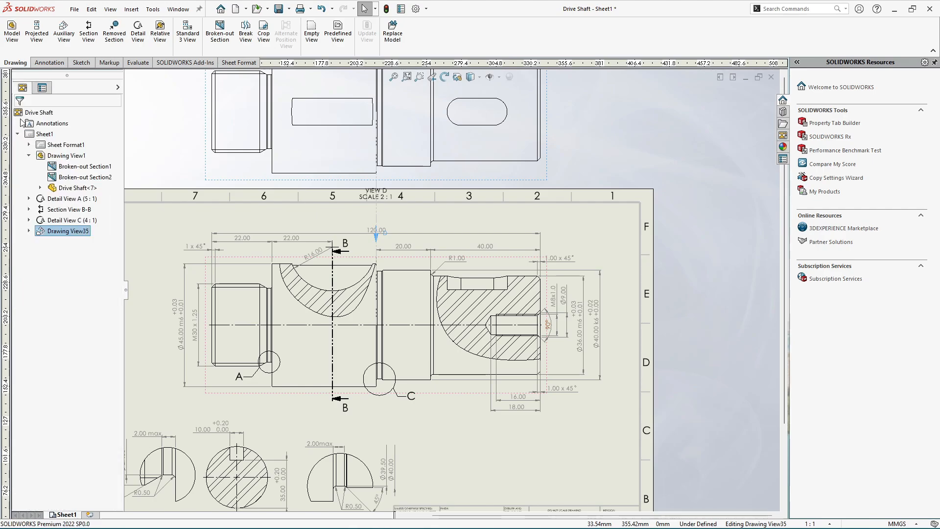
Examine the shaft end's keyway slot in the new auxiliary view
{"action": "key", "text": "z"}
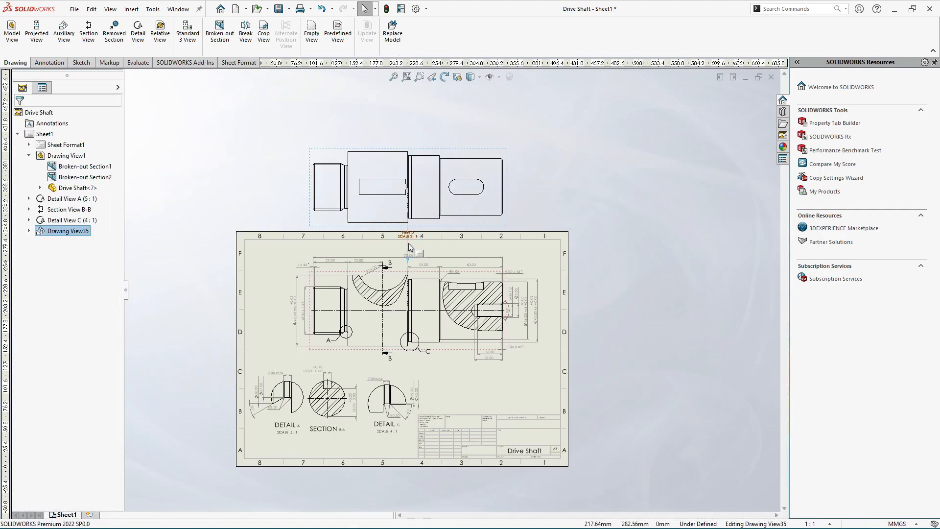
{"action": "scroll", "coordinate": [431, 247], "scroll_direction": "down", "scroll_amount": 3}
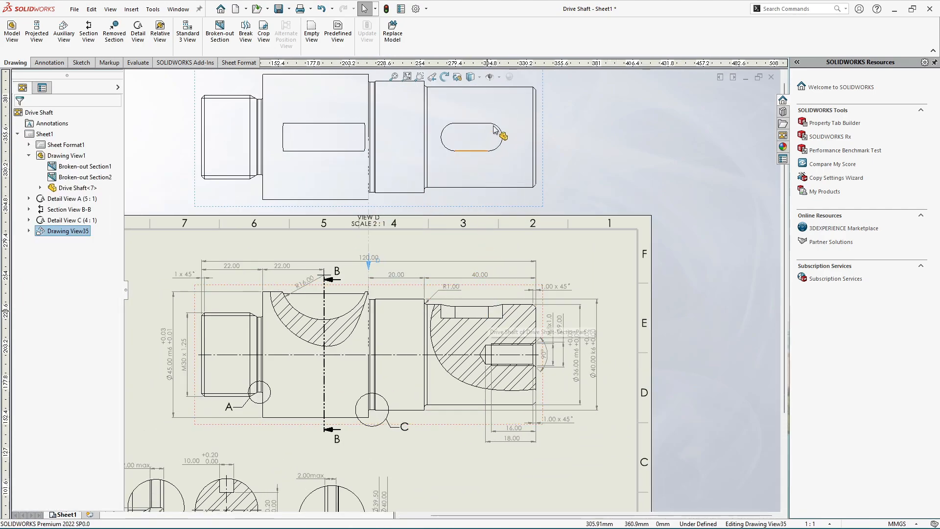
{"action": "scroll", "coordinate": [494, 130], "scroll_direction": "down", "scroll_amount": 2}
{"action": "key", "text": "z"}
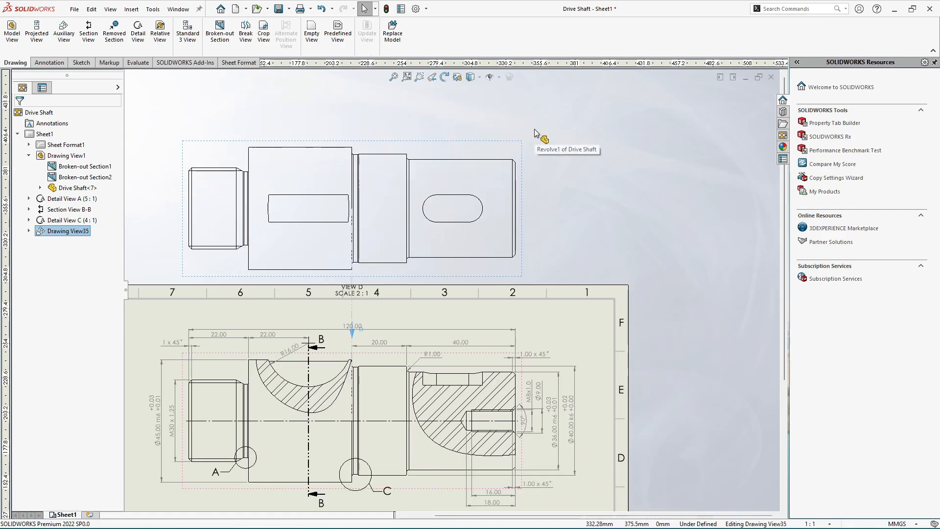
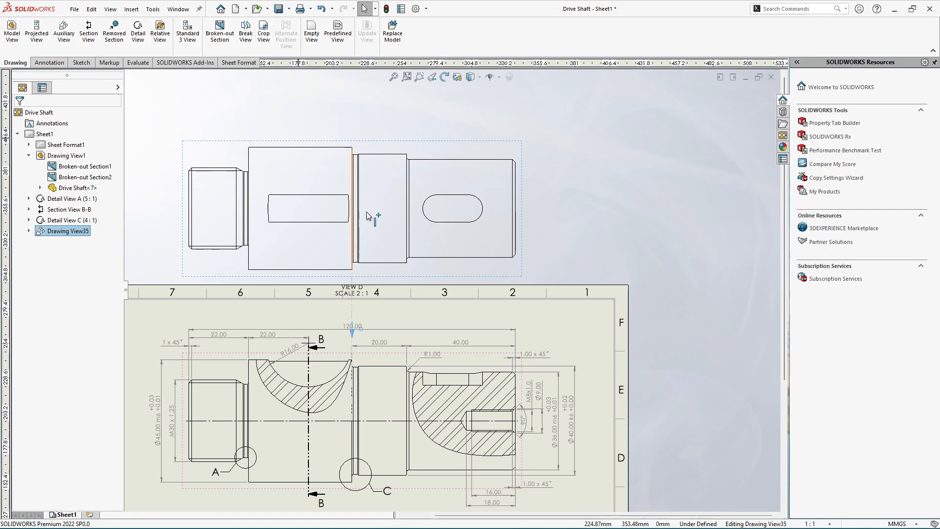
{"action": "scroll", "coordinate": [408, 236], "scroll_direction": "down", "scroll_amount": 3}
{"action": "left_click", "coordinate": [646, 206]}
{"action": "scroll", "coordinate": [528, 148], "scroll_direction": "down", "scroll_amount": 2}
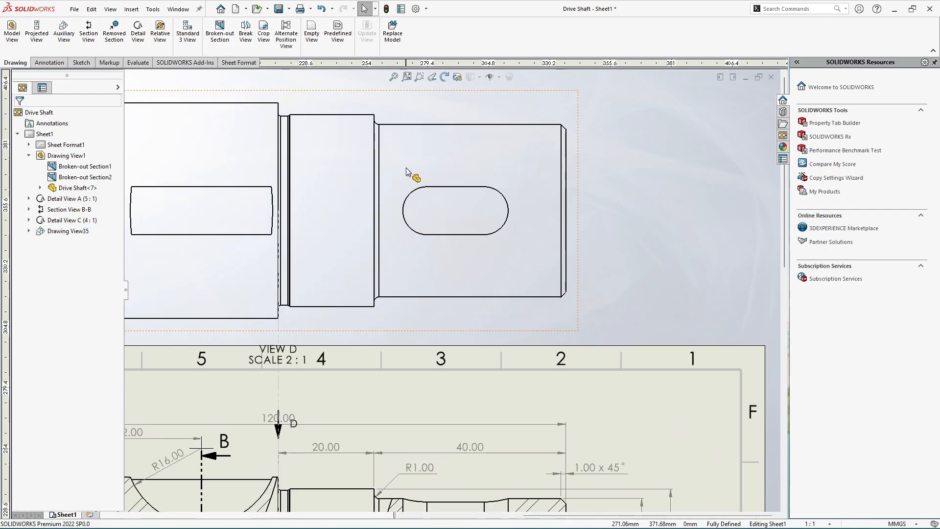
{"action": "key", "text": "z"}
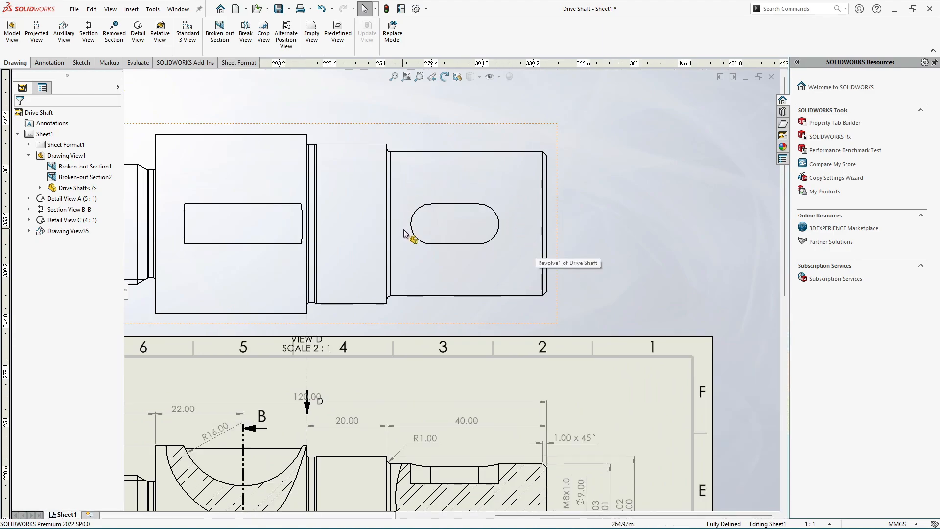
Sketch a closed spline around the rounded keyway slot on the shaft end in the auxiliary view
{"action": "left_click", "coordinate": [78, 63]}
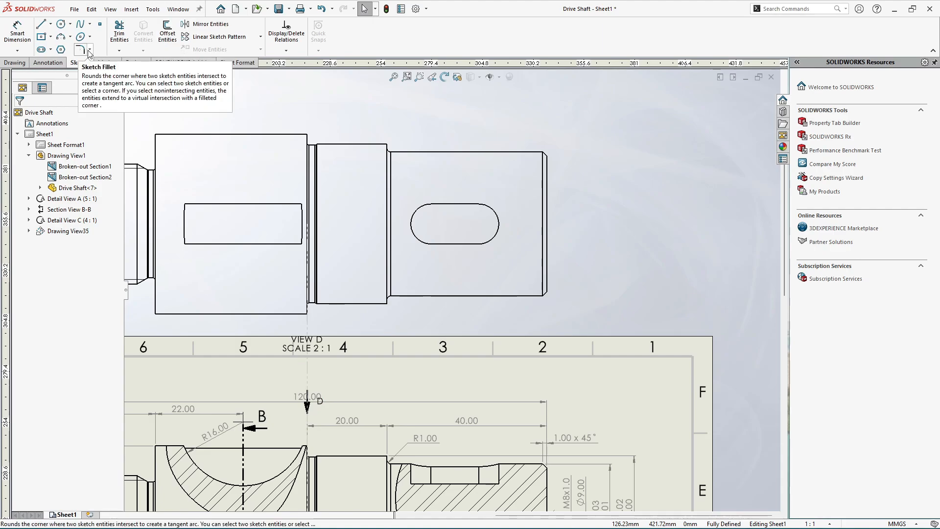
{"action": "left_click", "coordinate": [89, 23]}
{"action": "left_click", "coordinate": [83, 39]}
{"action": "scroll", "coordinate": [409, 133], "scroll_direction": "down", "scroll_amount": 1}
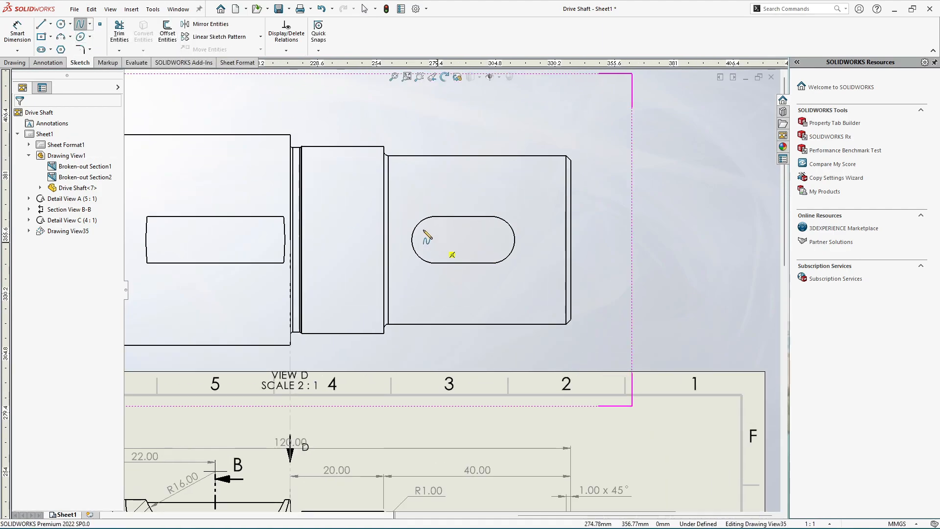
{"action": "left_click", "coordinate": [397, 215]}
{"action": "left_click", "coordinate": [420, 279]}
{"action": "left_click", "coordinate": [522, 277]}
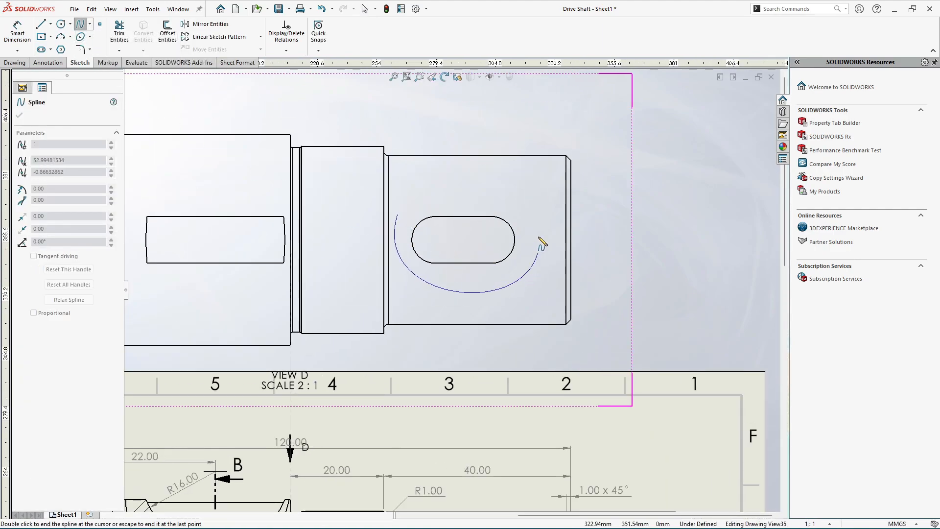
{"action": "left_click", "coordinate": [537, 239]}
{"action": "left_click", "coordinate": [398, 215]}
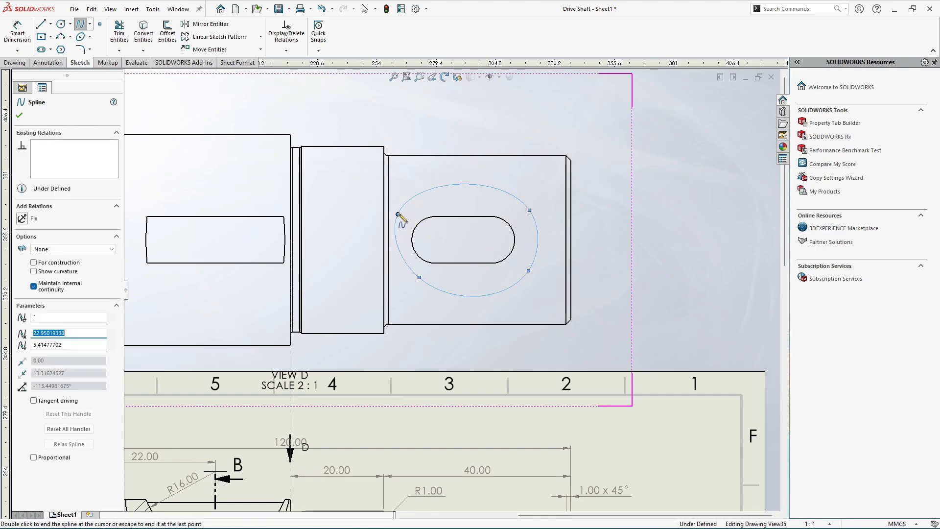
{"action": "key", "text": "Escape"}
Crop the auxiliary view to the closed spline so only the rounded keyway slot is shown
{"action": "scroll", "coordinate": [450, 289], "scroll_direction": "up", "scroll_amount": 2}
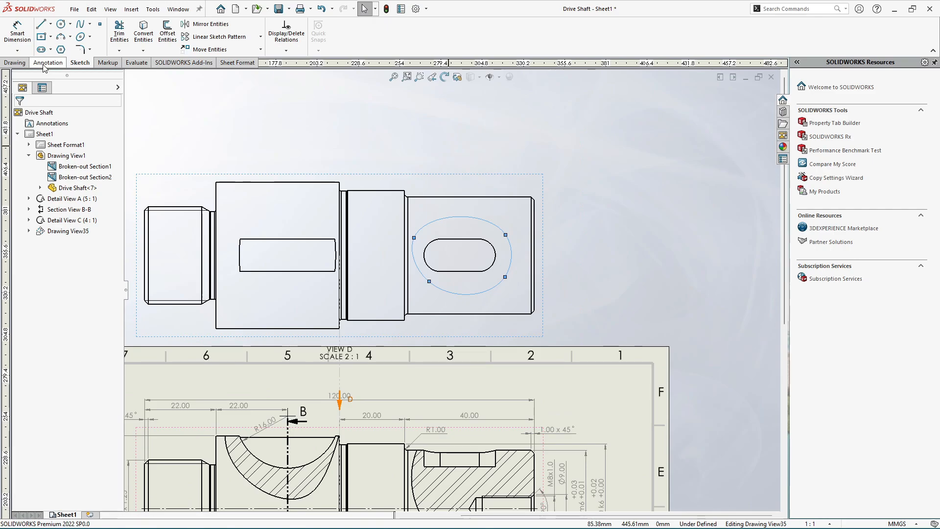
{"action": "left_click", "coordinate": [15, 62]}
{"action": "left_click", "coordinate": [263, 47]}
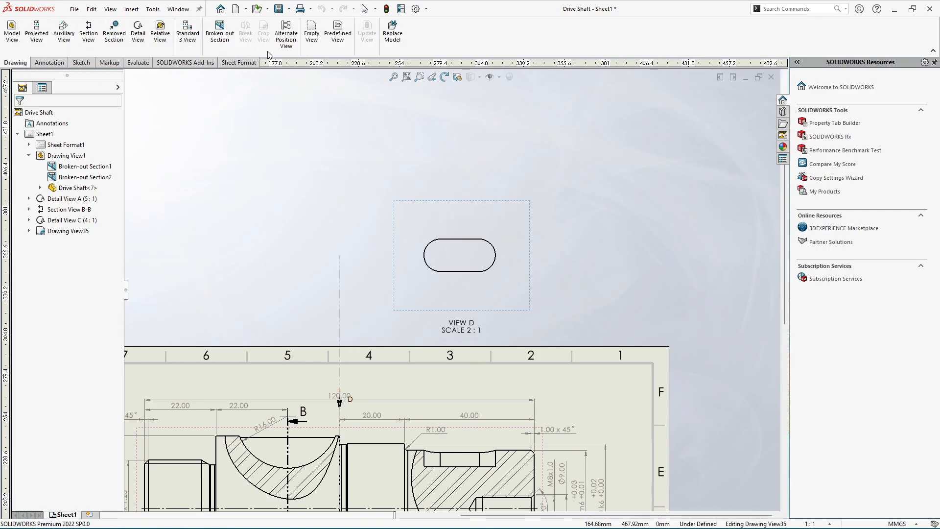
{"action": "scroll", "coordinate": [480, 318], "scroll_direction": "down", "scroll_amount": 3}
{"action": "scroll", "coordinate": [539, 227], "scroll_direction": "up", "scroll_amount": 5}
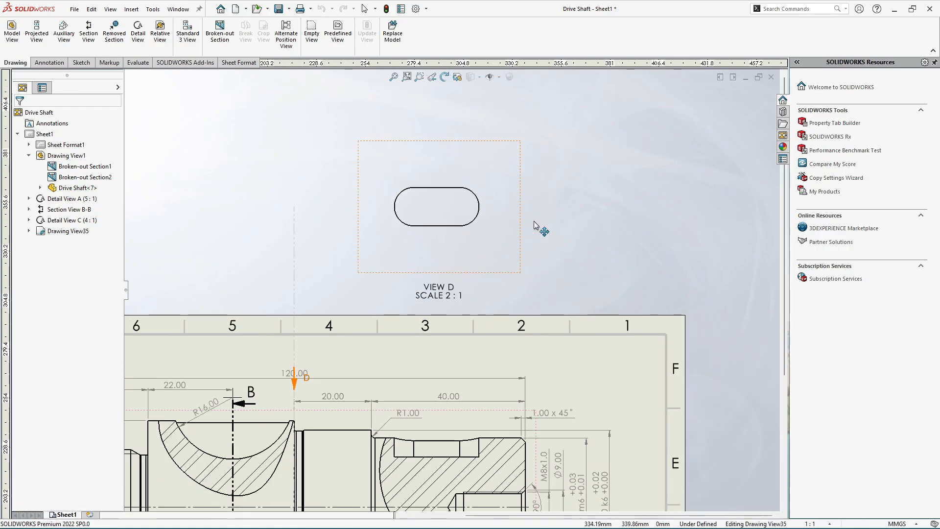
Move the cropped keyway view onto the sheet, into the free area between the drill depth dimension and the title block
{"action": "scroll", "coordinate": [507, 218], "scroll_direction": "down", "scroll_amount": 3}
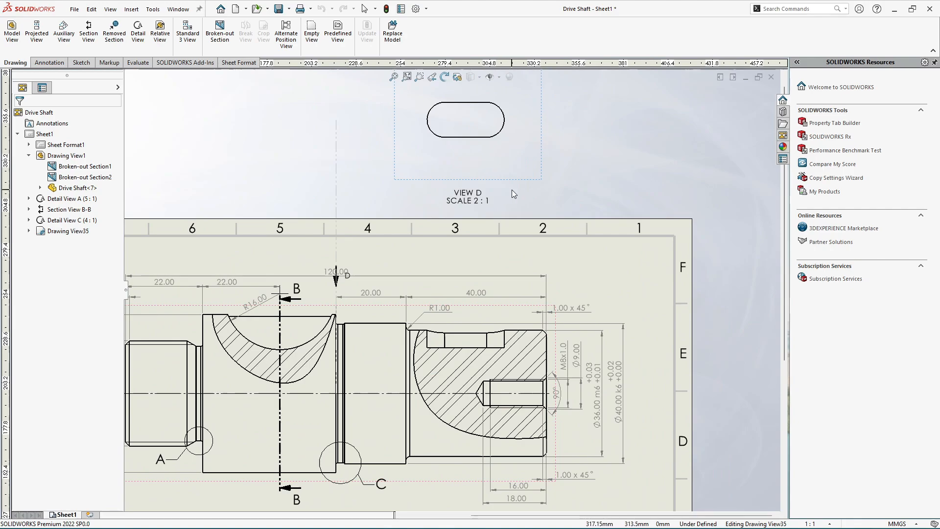
{"action": "scroll", "coordinate": [512, 189], "scroll_direction": "up", "scroll_amount": 4}
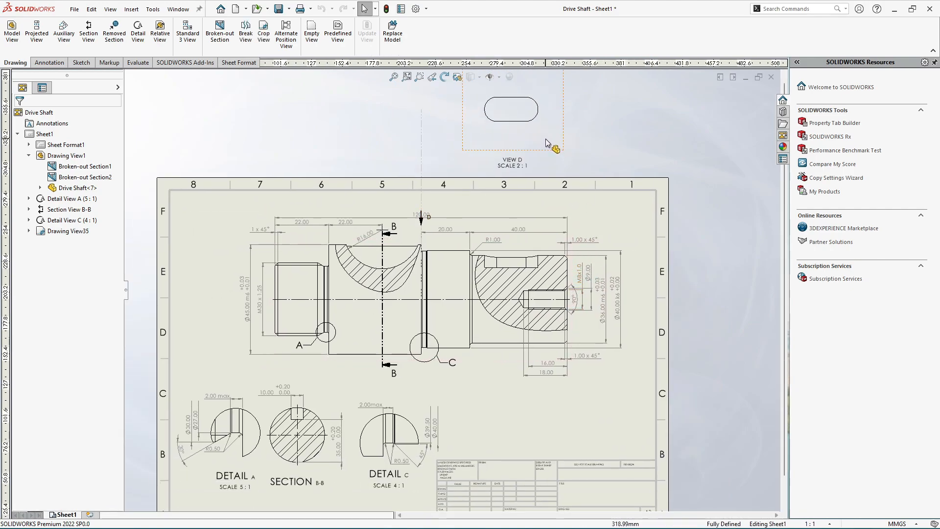
{"action": "left_click", "coordinate": [547, 155]}
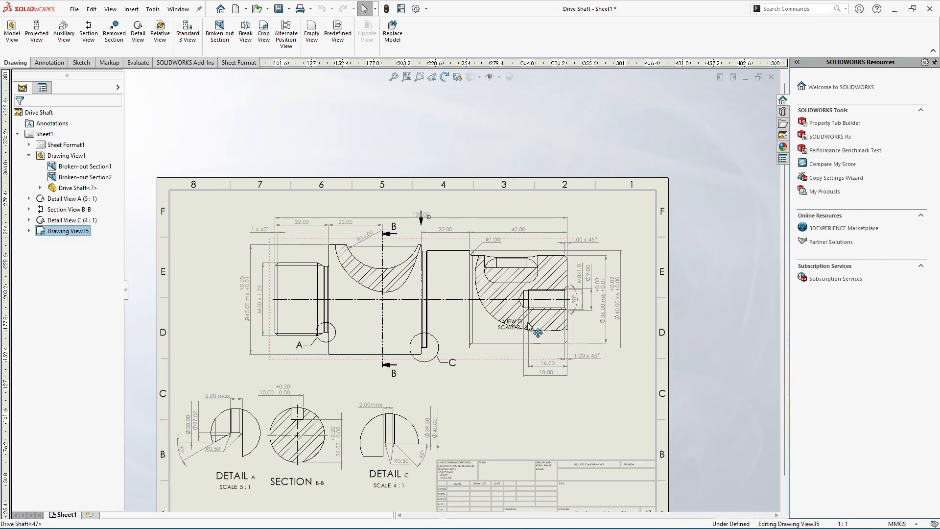
{"action": "left_click_drag", "start_coordinate": [529, 327], "coordinate": [525, 389]}
{"action": "left_click_drag", "start_coordinate": [525, 430], "coordinate": [524, 459]}
{"action": "scroll", "coordinate": [530, 420], "scroll_direction": "up", "scroll_amount": 2}
{"action": "scroll", "coordinate": [524, 463], "scroll_direction": "down", "scroll_amount": 6}
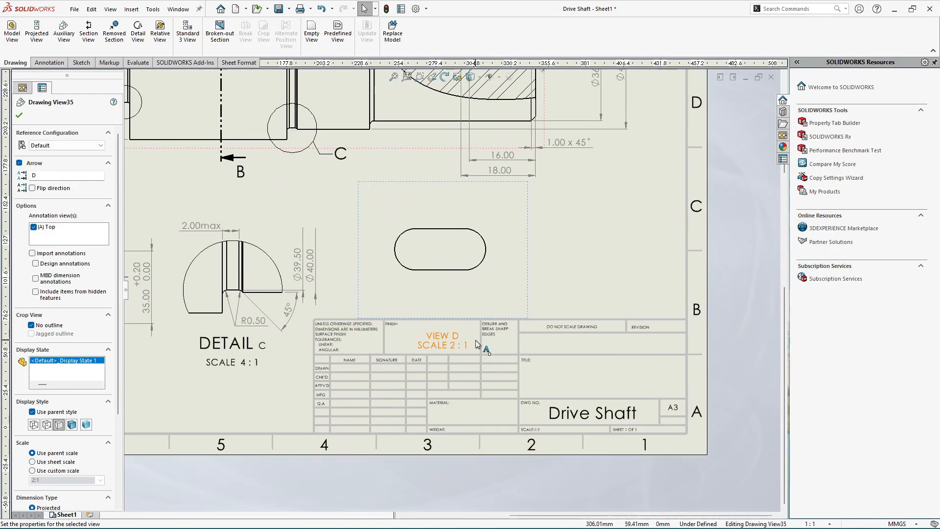
Move the VIEW D label with its scale up out of the title block to just below the keyway slot
{"action": "left_click", "coordinate": [439, 346]}
{"action": "left_click_drag", "start_coordinate": [439, 346], "coordinate": [440, 289]}
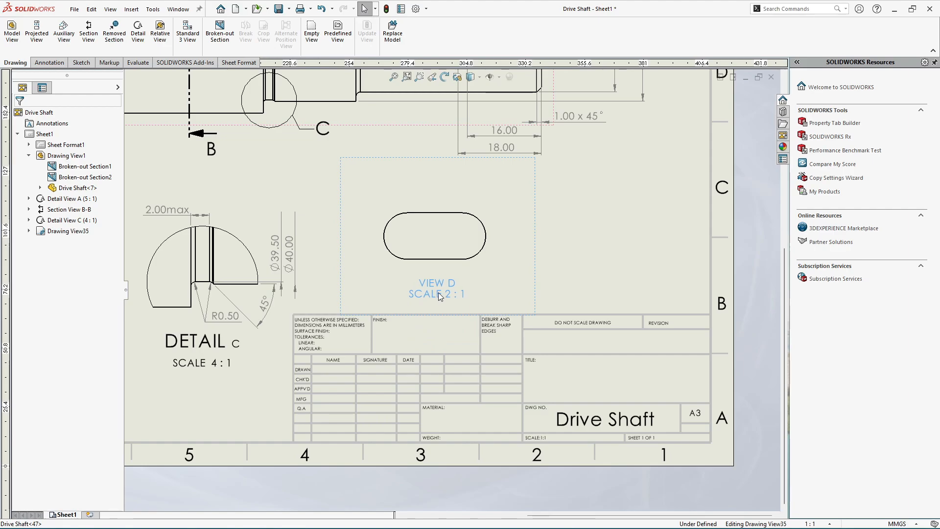
{"action": "left_click", "coordinate": [594, 257]}
Move the 120.00 overall length dimension higher above the shaft so it clears the view D arrow
{"action": "scroll", "coordinate": [594, 264], "scroll_direction": "up", "scroll_amount": 1}
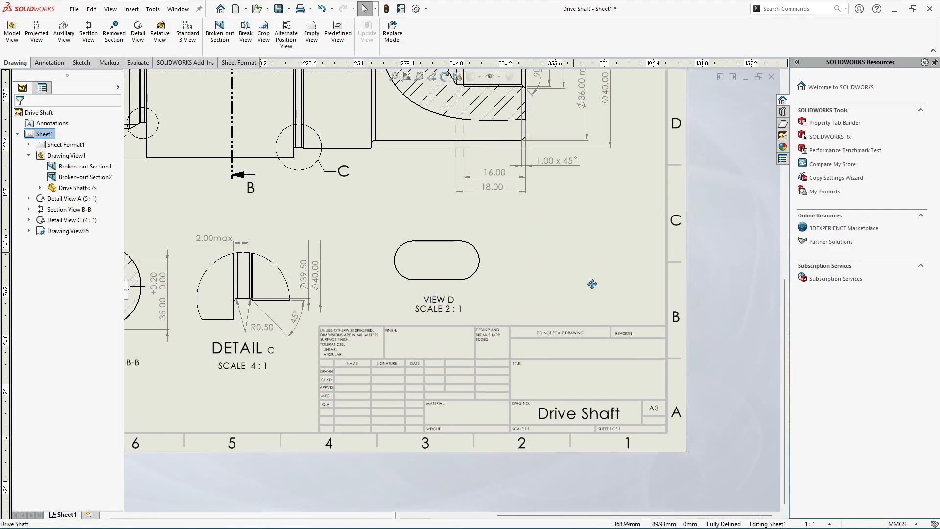
{"action": "scroll", "coordinate": [661, 359], "scroll_direction": "up", "scroll_amount": 4}
{"action": "scroll", "coordinate": [421, 176], "scroll_direction": "down", "scroll_amount": 5}
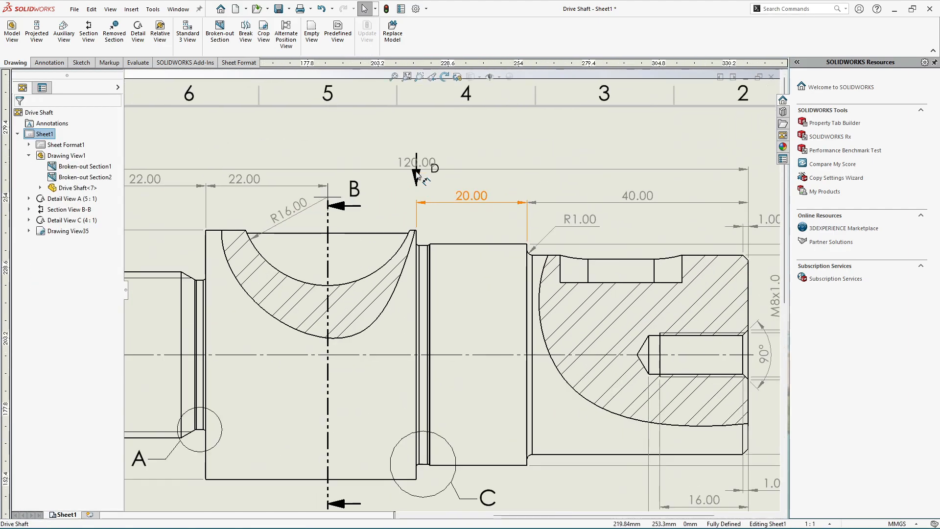
{"action": "left_click", "coordinate": [415, 170]}
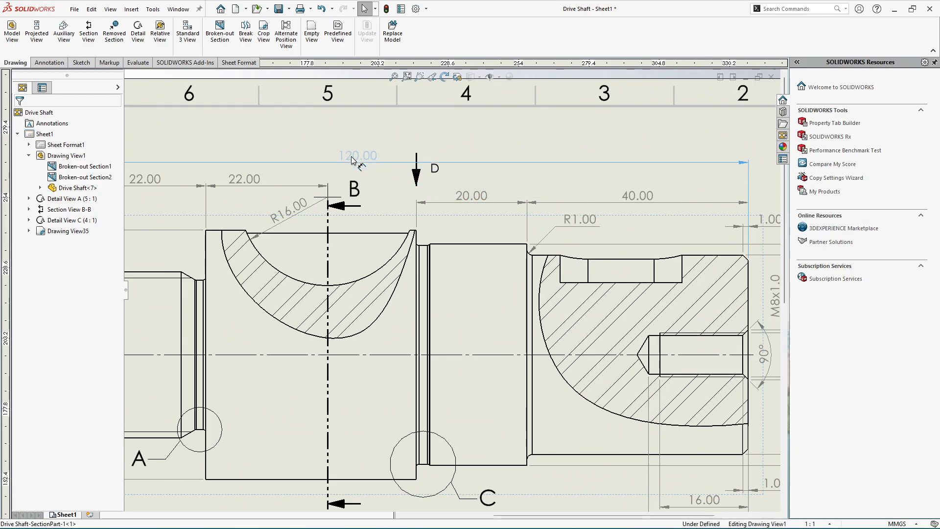
{"action": "left_click", "coordinate": [433, 170]}
{"action": "scroll", "coordinate": [404, 206], "scroll_direction": "up", "scroll_amount": 5}
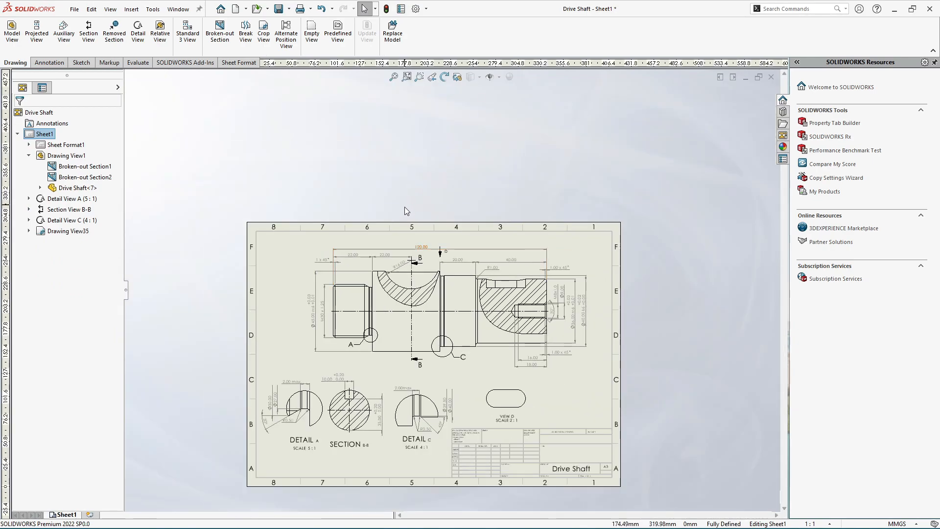
{"action": "scroll", "coordinate": [406, 205], "scroll_direction": "down", "scroll_amount": 3}
{"action": "left_click_drag", "start_coordinate": [440, 280], "coordinate": [443, 268]}
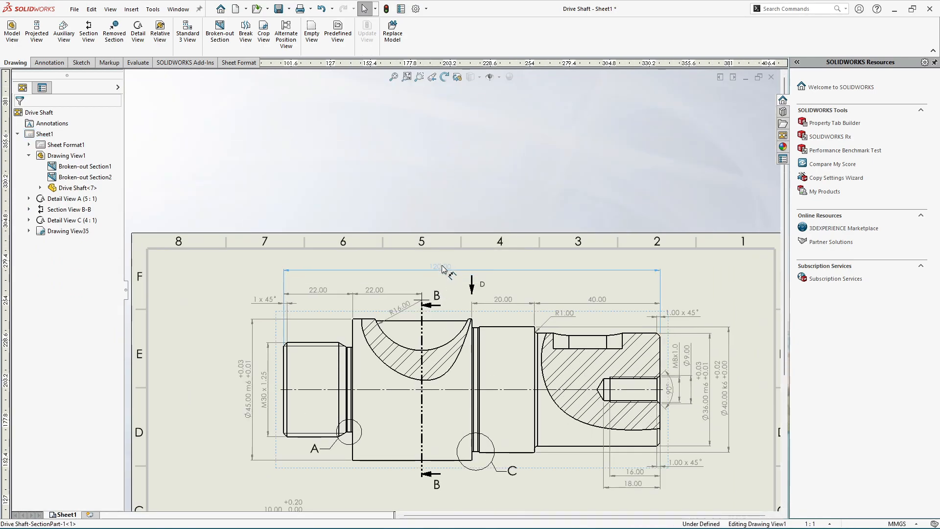
{"action": "left_click", "coordinate": [414, 197]}
Examine the view D arrow above the shaft and the matching VIEW D keyway view
{"action": "scroll", "coordinate": [467, 296], "scroll_direction": "up", "scroll_amount": 3}
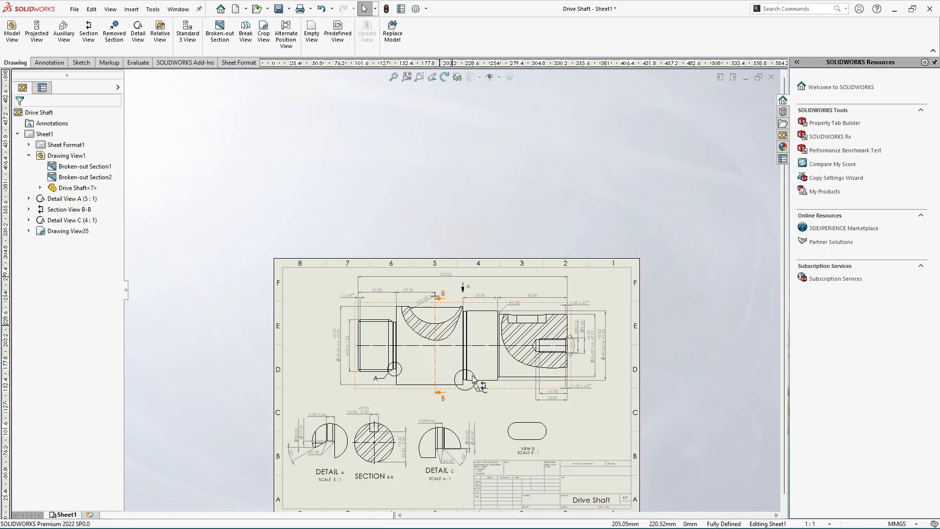
{"action": "scroll", "coordinate": [485, 392], "scroll_direction": "down", "scroll_amount": 2}
{"action": "scroll", "coordinate": [468, 243], "scroll_direction": "down", "scroll_amount": 2}
{"action": "scroll", "coordinate": [451, 244], "scroll_direction": "down", "scroll_amount": 1}
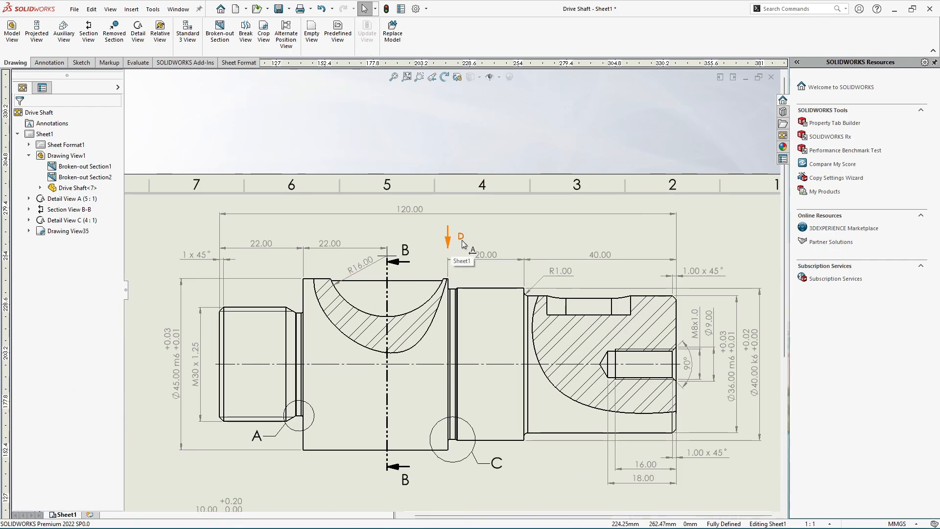
{"action": "scroll", "coordinate": [464, 244], "scroll_direction": "up", "scroll_amount": 3}
{"action": "scroll", "coordinate": [510, 379], "scroll_direction": "down", "scroll_amount": 4}
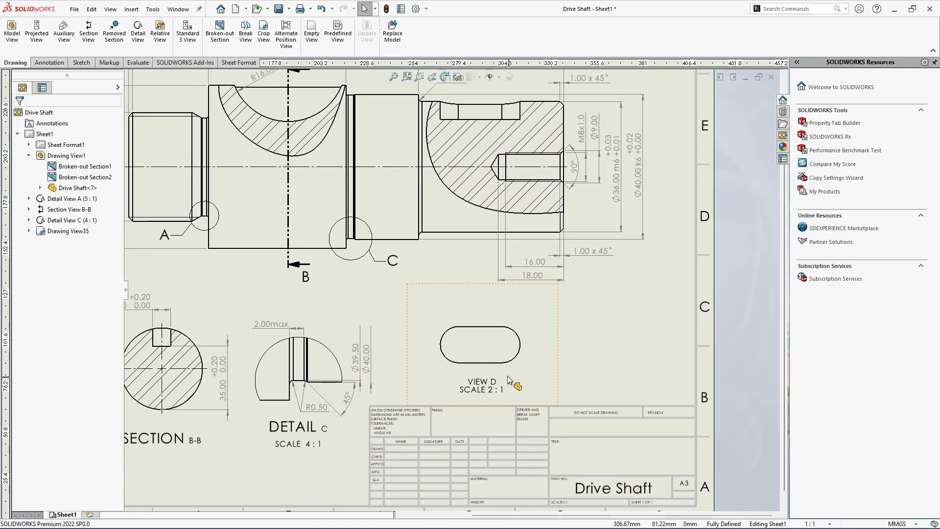
{"action": "scroll", "coordinate": [507, 379], "scroll_direction": "down", "scroll_amount": 1}
{"action": "scroll", "coordinate": [504, 375], "scroll_direction": "down", "scroll_amount": 1}
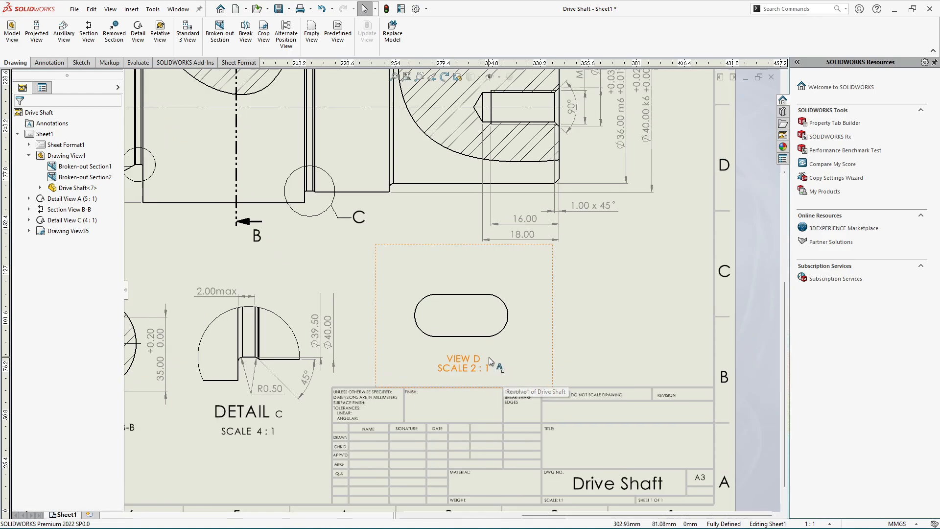
Add slot center marks at the centers of both rounded ends of the keyway in View D
{"action": "left_click", "coordinate": [49, 63]}
{"action": "left_click", "coordinate": [386, 24]}
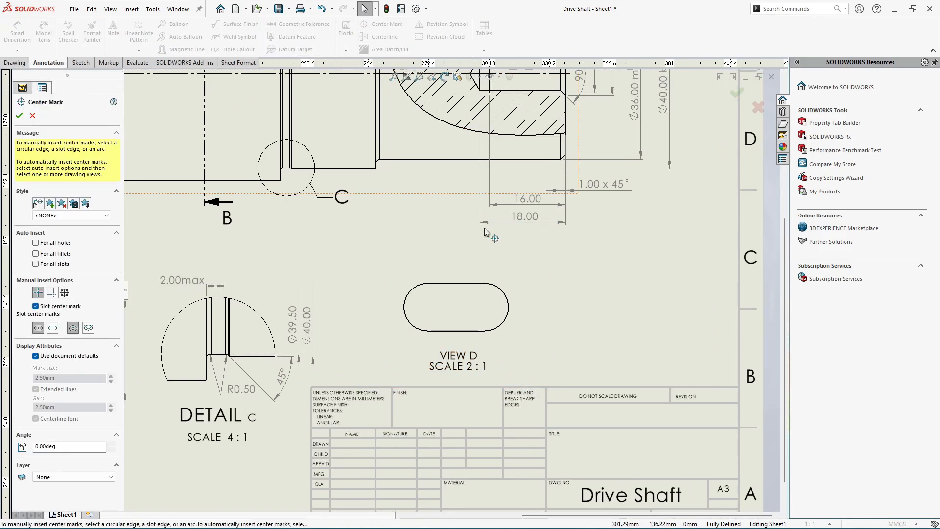
{"action": "left_click", "coordinate": [501, 294]}
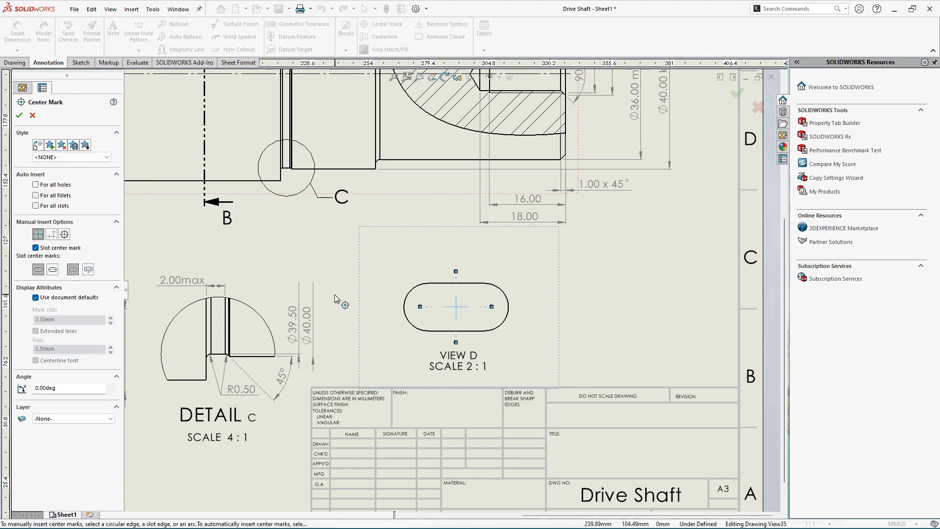
{"action": "scroll", "coordinate": [389, 334], "scroll_direction": "down", "scroll_amount": 3}
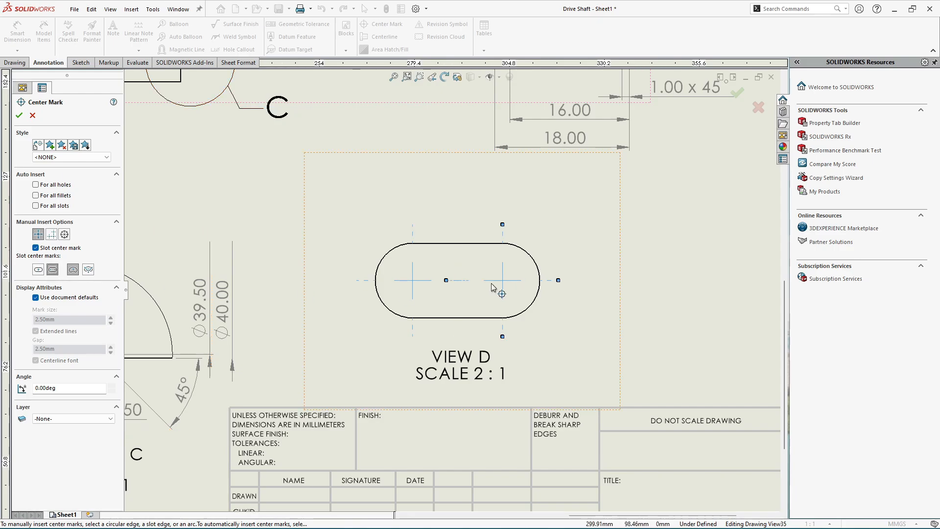
{"action": "left_click", "coordinate": [19, 115]}
{"action": "left_click", "coordinate": [674, 262]}
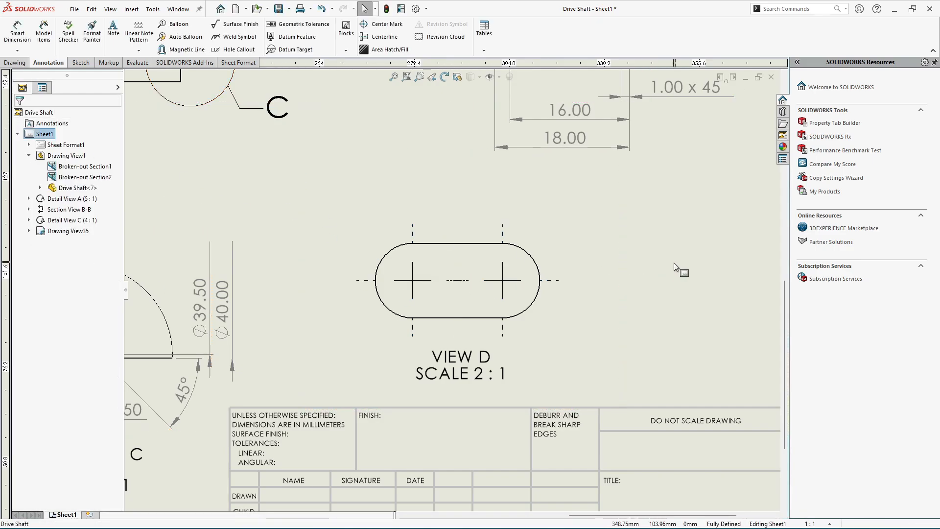
Dimension the radius of the keyway slot's right end arc in View D
{"action": "scroll", "coordinate": [673, 263], "scroll_direction": "up", "scroll_amount": 2}
{"action": "scroll", "coordinate": [524, 286], "scroll_direction": "down", "scroll_amount": 1}
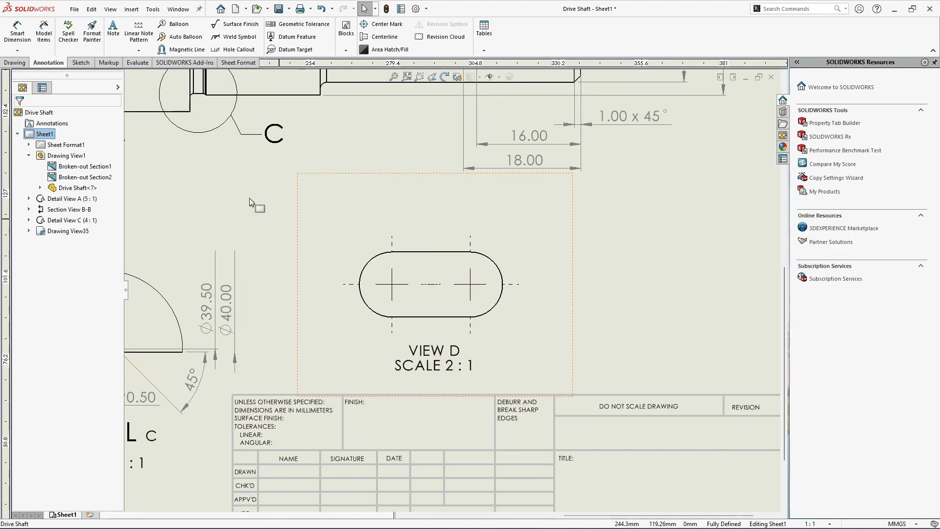
{"action": "left_click", "coordinate": [27, 40]}
{"action": "scroll", "coordinate": [489, 282], "scroll_direction": "down", "scroll_amount": 1}
{"action": "left_click", "coordinate": [497, 270]}
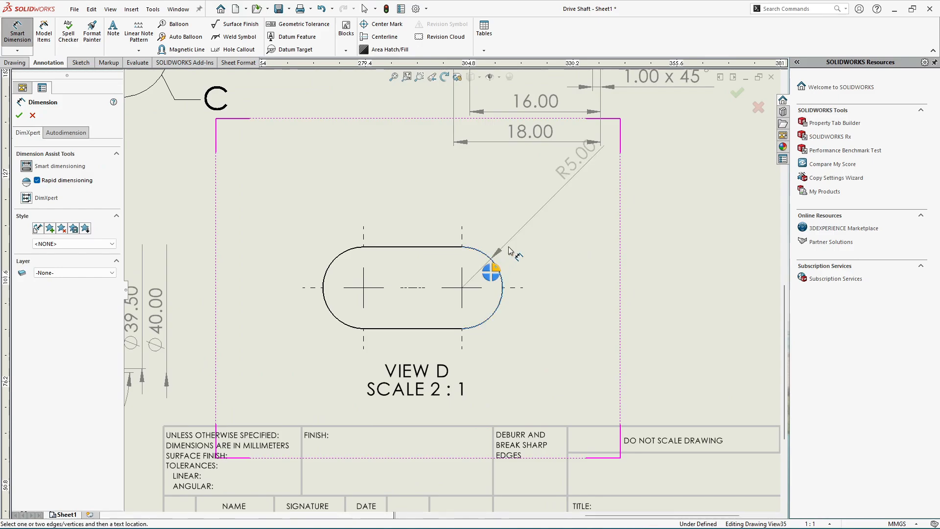
{"action": "left_click", "coordinate": [539, 222]}
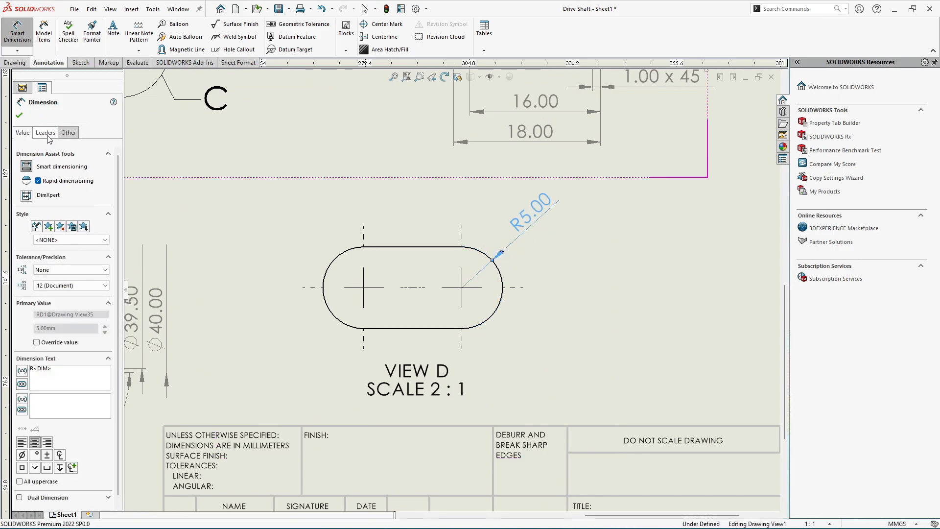
Give the slot radius dimension a custom text position with a broken leader and horizontal text, and place it close to the arc
{"action": "left_click", "coordinate": [55, 352]}
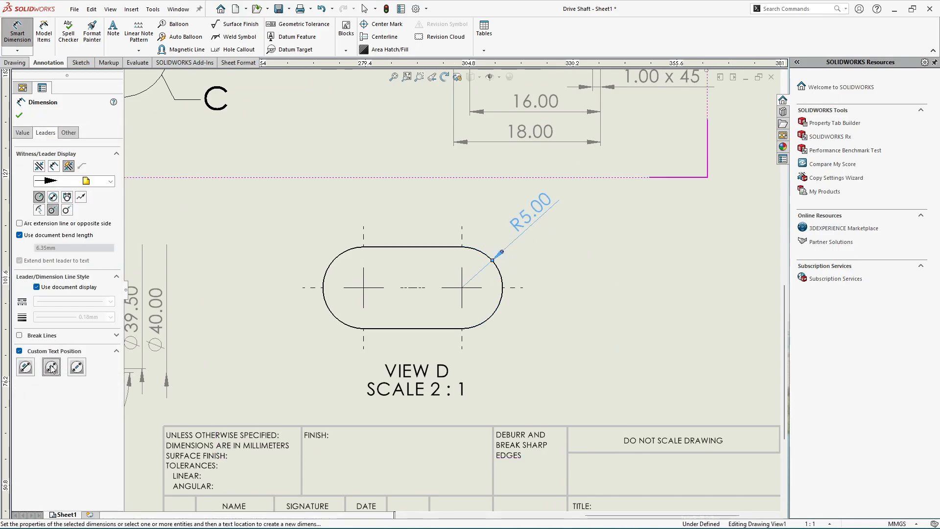
{"action": "left_click", "coordinate": [52, 367]}
{"action": "left_click", "coordinate": [20, 115]}
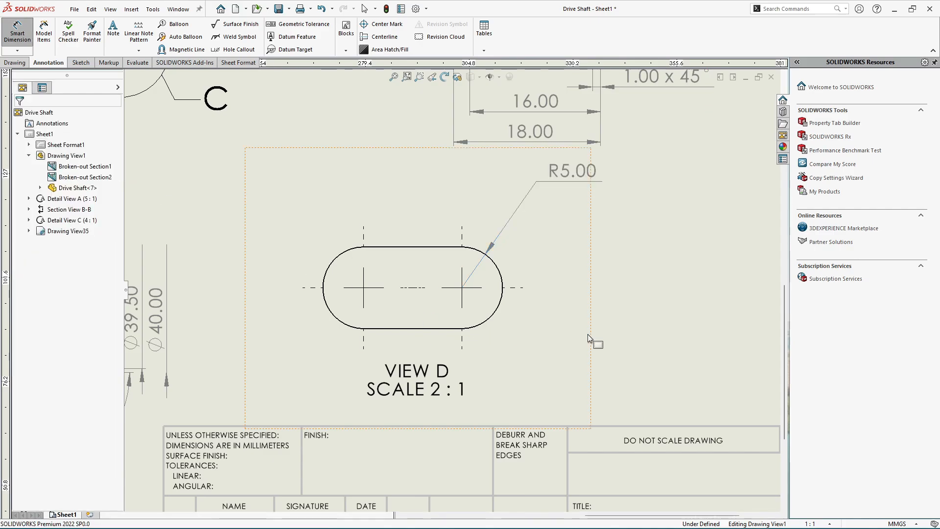
{"action": "mouse_move", "coordinate": [538, 220]}
{"action": "left_mouse_down"}
{"action": "mouse_move", "coordinate": [555, 214]}
{"action": "mouse_move", "coordinate": [540, 216]}
{"action": "left_mouse_up"}
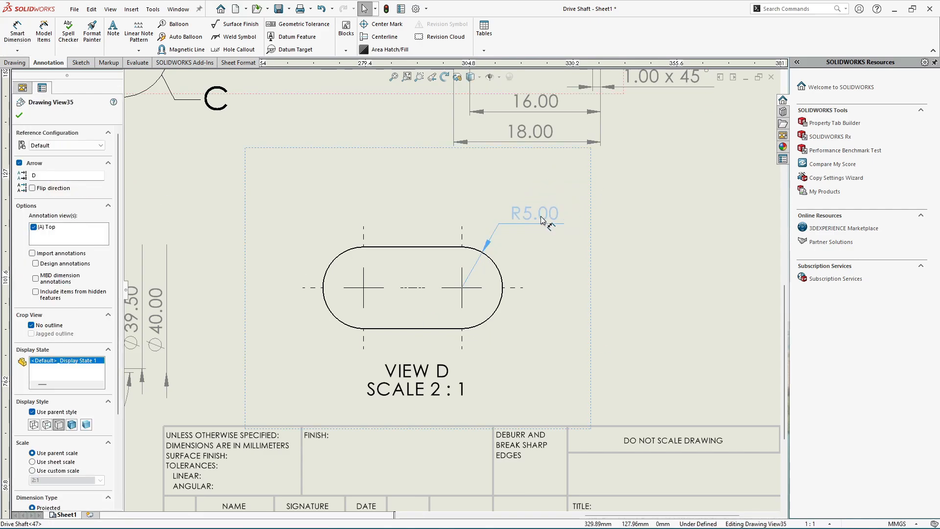
{"action": "left_click", "coordinate": [654, 268]}
Dimension the distance between the keyway slot's two end arcs and place it above the slot
{"action": "scroll", "coordinate": [447, 299], "scroll_direction": "up", "scroll_amount": 2}
{"action": "scroll", "coordinate": [417, 309], "scroll_direction": "down", "scroll_amount": 1}
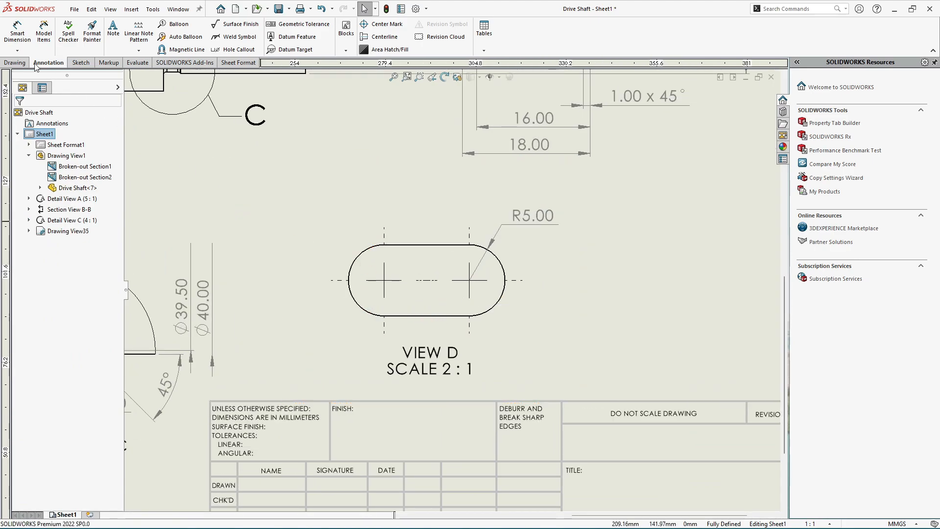
{"action": "left_click", "coordinate": [17, 31]}
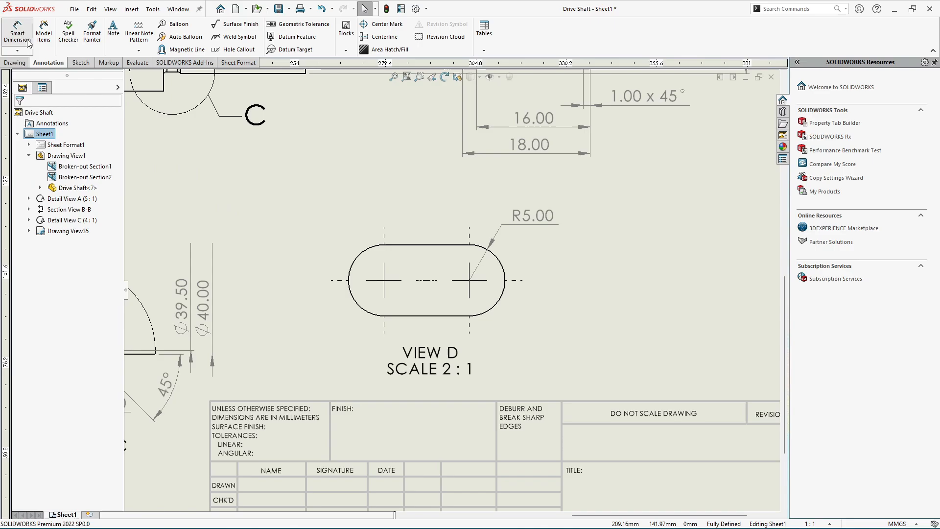
{"action": "left_click", "coordinate": [364, 256]}
{"action": "left_click", "coordinate": [496, 256]}
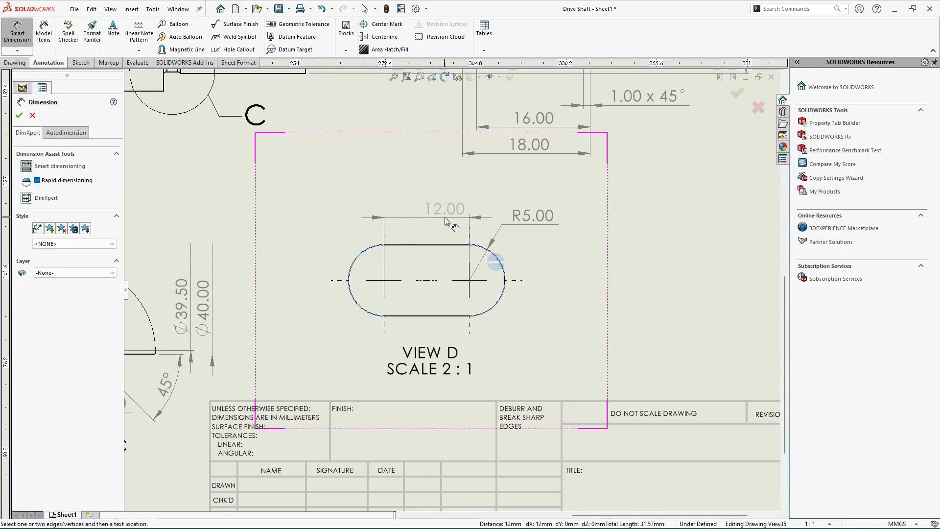
{"action": "left_click", "coordinate": [445, 219]}
Set the first and second arc conditions of the slot length dimension to Max so it spans the slot's full length
{"action": "scroll", "coordinate": [424, 252], "scroll_direction": "down", "scroll_amount": 2}
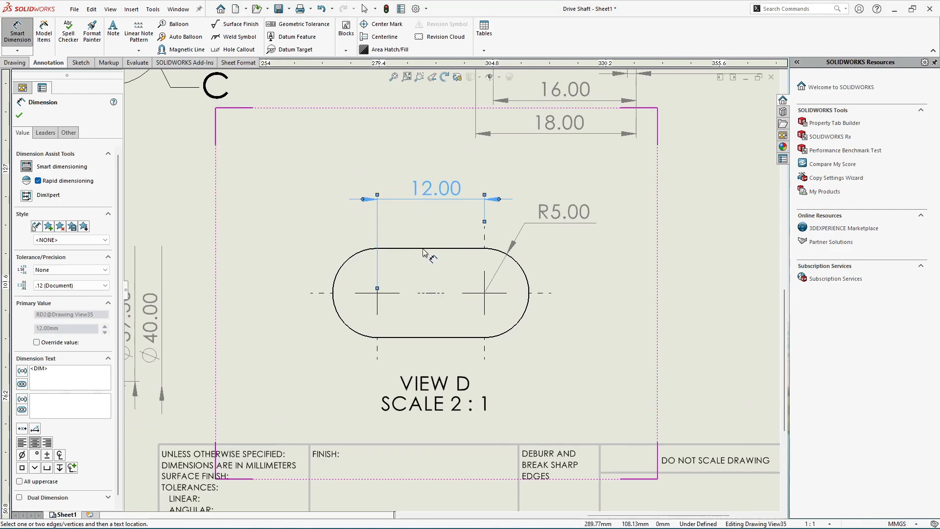
{"action": "scroll", "coordinate": [431, 260], "scroll_direction": "up", "scroll_amount": 2}
{"action": "scroll", "coordinate": [434, 186], "scroll_direction": "down", "scroll_amount": 3}
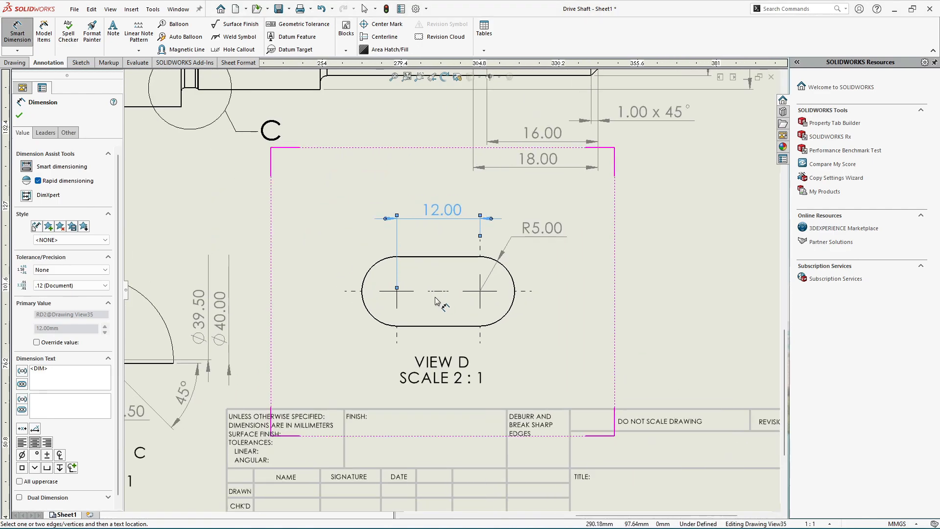
{"action": "scroll", "coordinate": [436, 300], "scroll_direction": "down", "scroll_amount": 1}
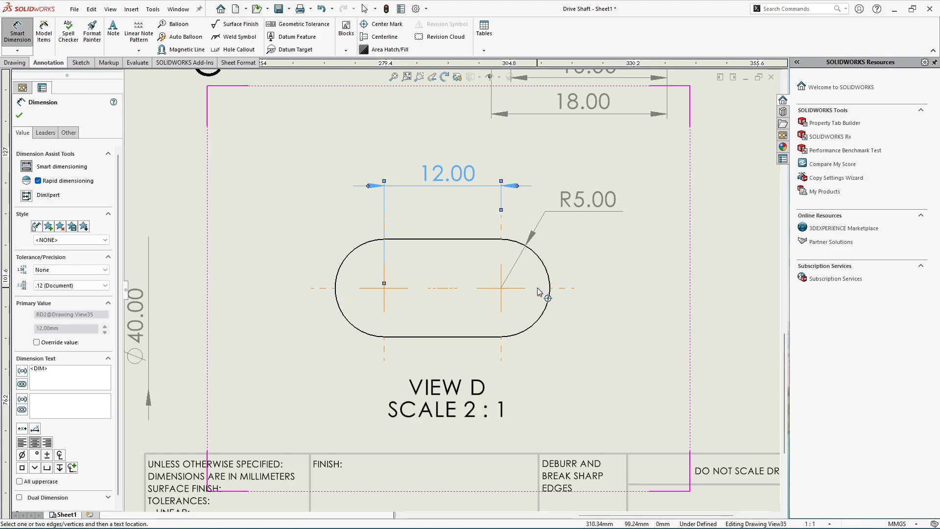
{"action": "scroll", "coordinate": [539, 291], "scroll_direction": "up", "scroll_amount": 2}
{"action": "scroll", "coordinate": [371, 235], "scroll_direction": "down", "scroll_amount": 1}
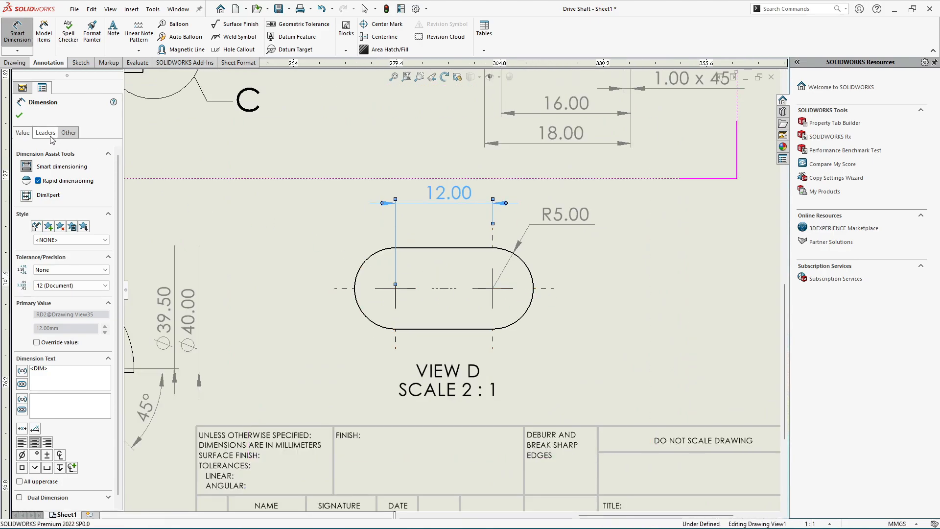
{"action": "left_click", "coordinate": [50, 137]}
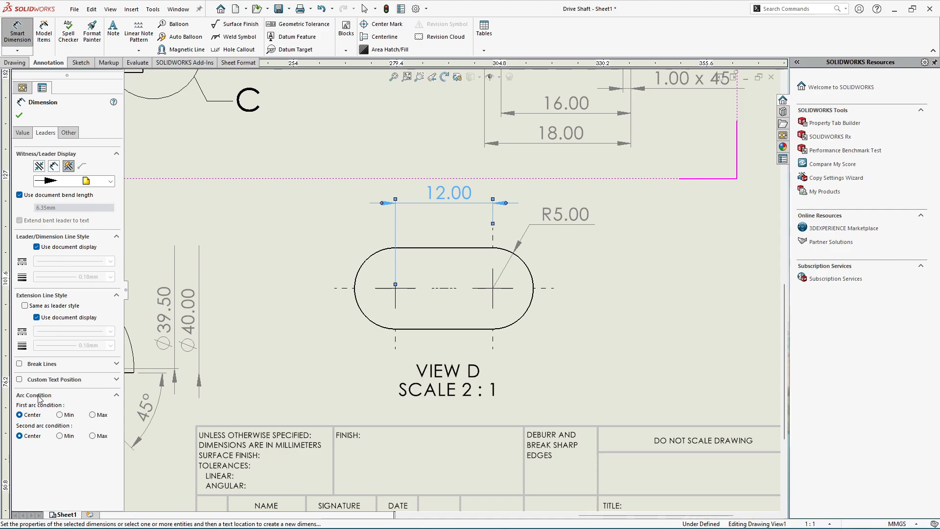
{"action": "left_click", "coordinate": [94, 415]}
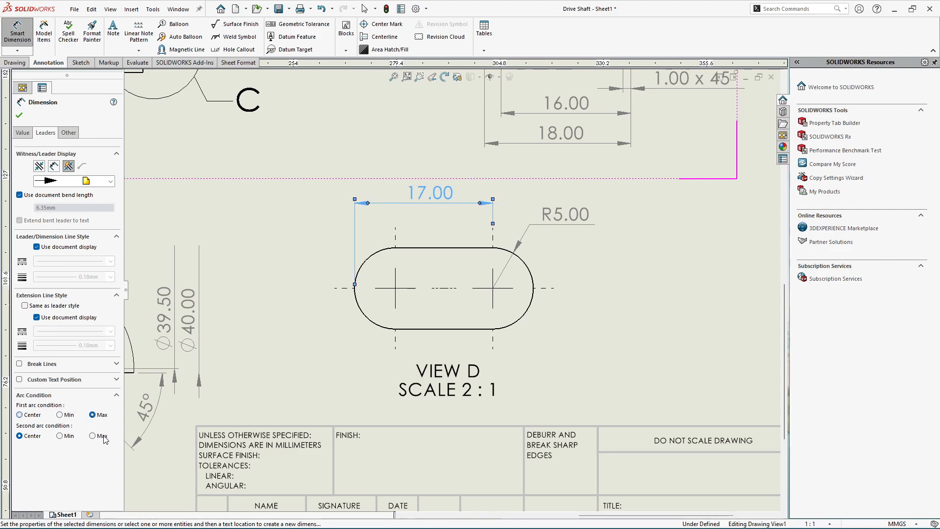
{"action": "left_click", "coordinate": [102, 436]}
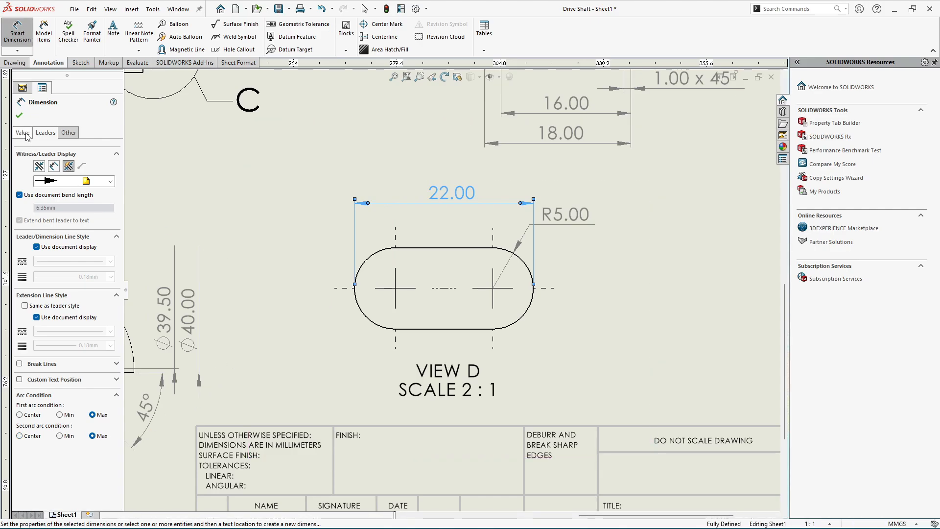
{"action": "left_click", "coordinate": [256, 183]}
Move the slot length dimension closer above the slot and the radius dimension below the slot's right end
{"action": "left_click_drag", "start_coordinate": [443, 196], "coordinate": [445, 221]}
{"action": "left_click_drag", "start_coordinate": [568, 218], "coordinate": [570, 342]}
{"action": "left_click", "coordinate": [689, 330]}
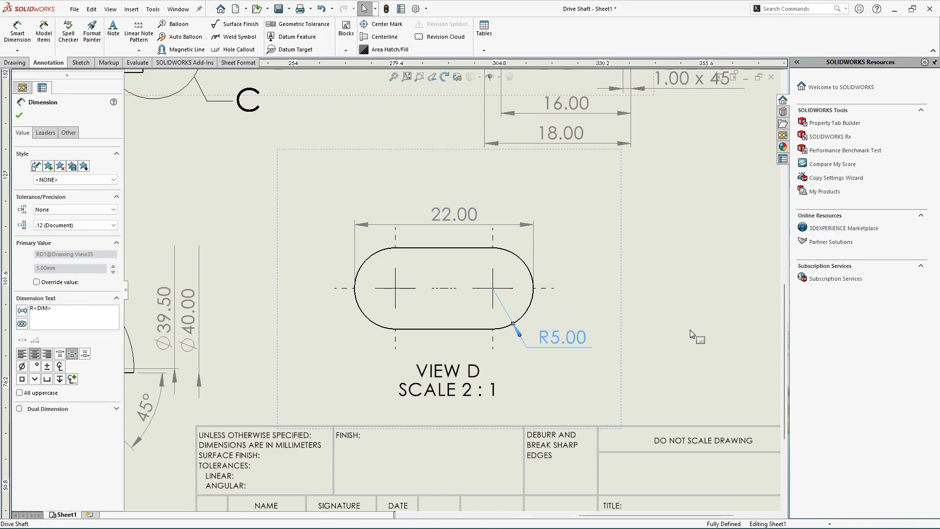
Examine the dimensioned View D and the keyway pocket in the shaft end's broken-out section
{"action": "key", "text": "f"}
{"action": "scroll", "coordinate": [688, 330], "scroll_direction": "down", "scroll_amount": 3}
{"action": "scroll", "coordinate": [590, 293], "scroll_direction": "up", "scroll_amount": 3}
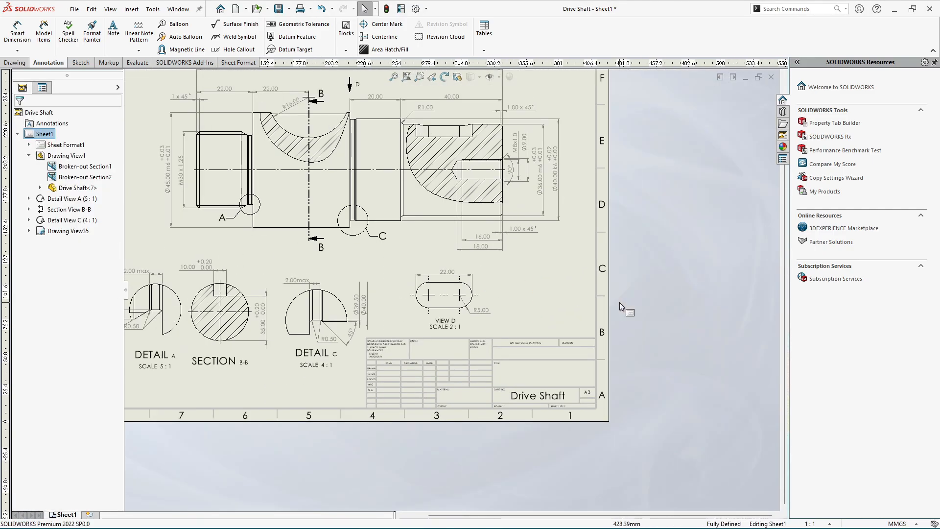
{"action": "scroll", "coordinate": [618, 302], "scroll_direction": "down", "scroll_amount": 2}
{"action": "scroll", "coordinate": [426, 142], "scroll_direction": "down", "scroll_amount": 2}
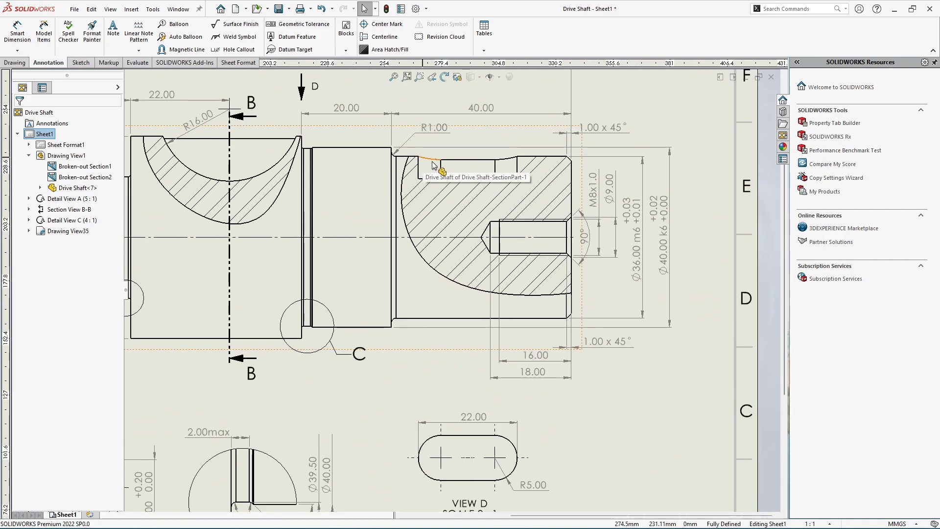
{"action": "scroll", "coordinate": [460, 168], "scroll_direction": "down", "scroll_amount": 3}
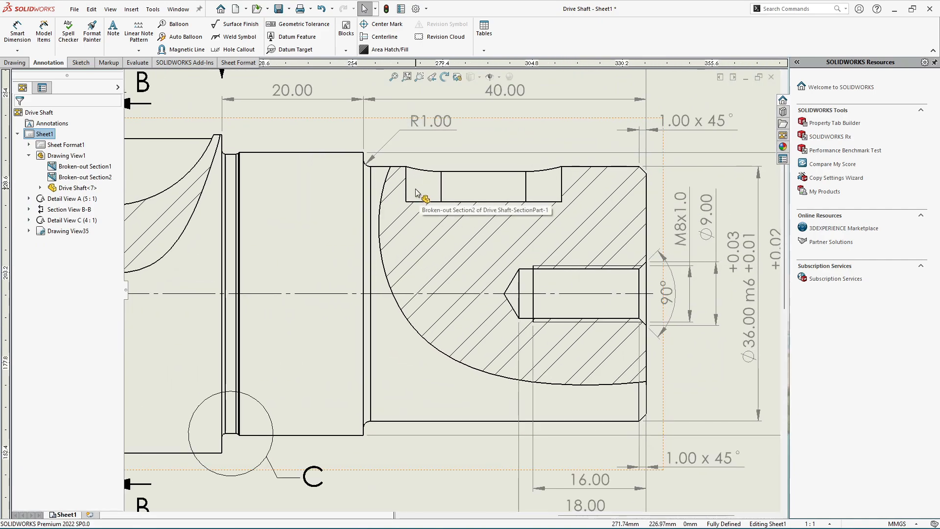
{"action": "scroll", "coordinate": [409, 186], "scroll_direction": "up", "scroll_amount": 2}
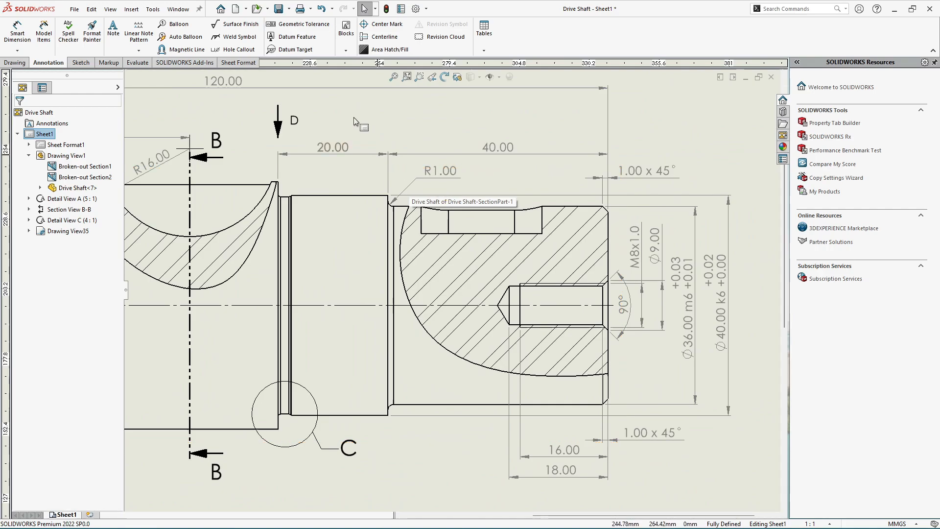
Dimension the keyway pocket's depth from the shaft end's upper edge to the pocket floor and place it above the pocket's right end
{"action": "scroll", "coordinate": [354, 116], "scroll_direction": "down", "scroll_amount": 2}
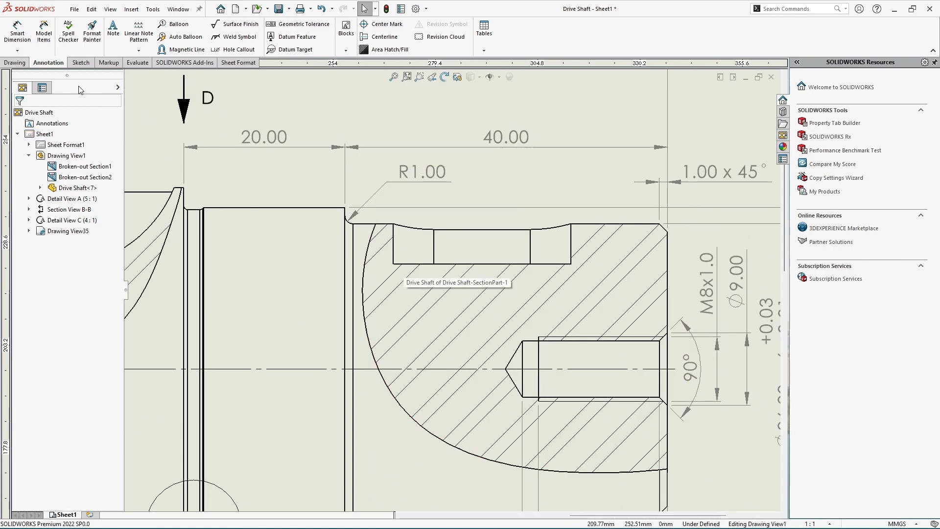
{"action": "left_click", "coordinate": [21, 33]}
{"action": "scroll", "coordinate": [358, 205], "scroll_direction": "down", "scroll_amount": 2}
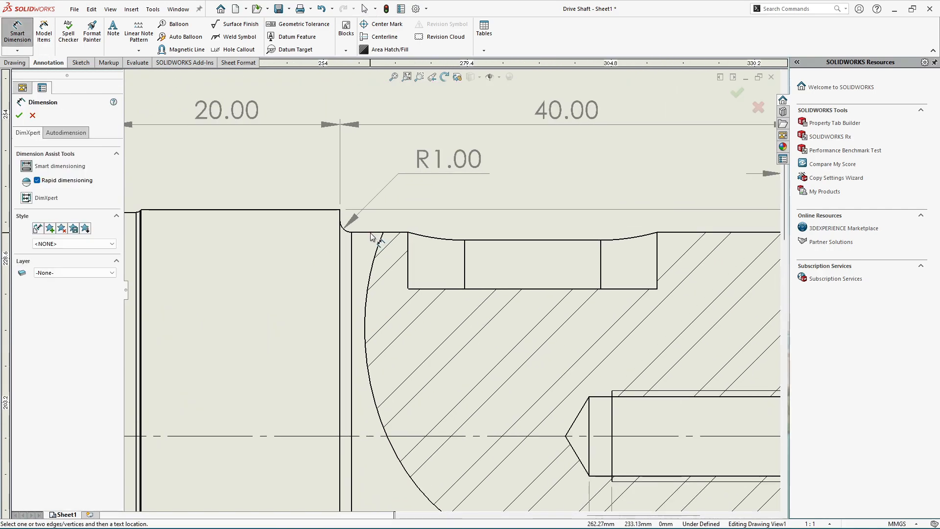
{"action": "left_click", "coordinate": [372, 233]}
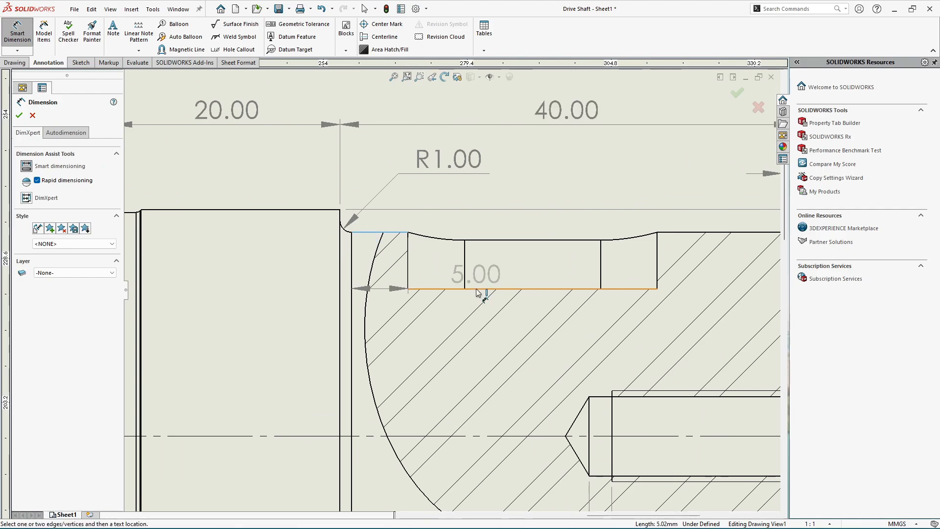
{"action": "left_click", "coordinate": [477, 290]}
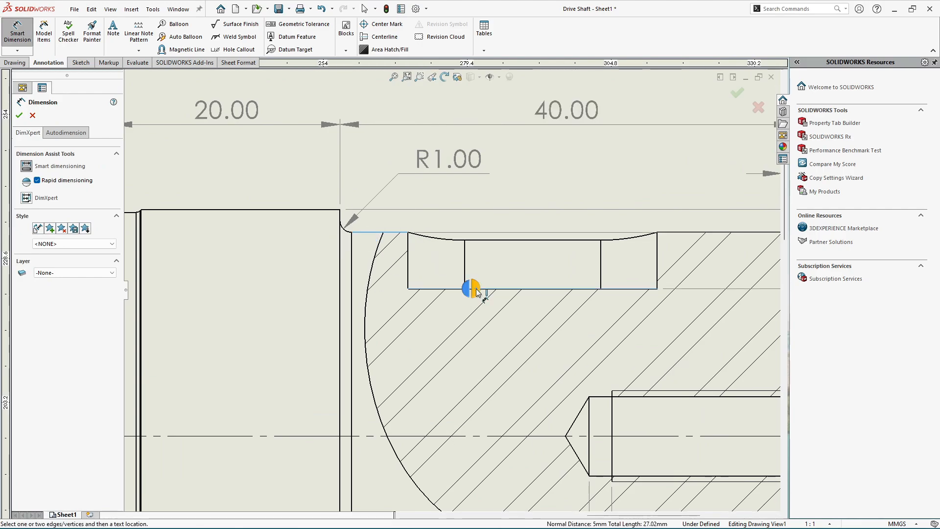
{"action": "left_click", "coordinate": [476, 289]}
{"action": "scroll", "coordinate": [453, 290], "scroll_direction": "up", "scroll_amount": 3}
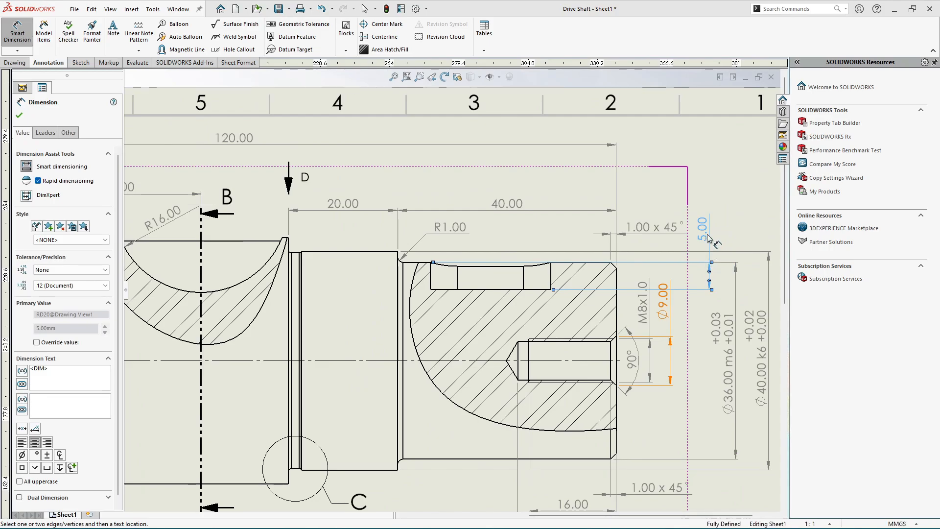
{"action": "left_click_drag", "start_coordinate": [708, 238], "coordinate": [566, 239]}
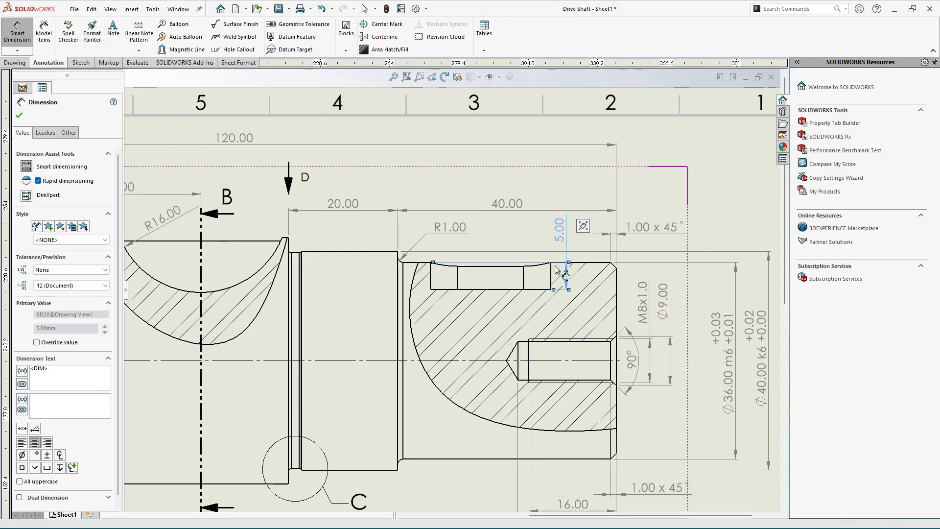
Give the keyway depth dimension a custom text position with a broken leader and horizontal text
{"action": "left_click", "coordinate": [46, 133]}
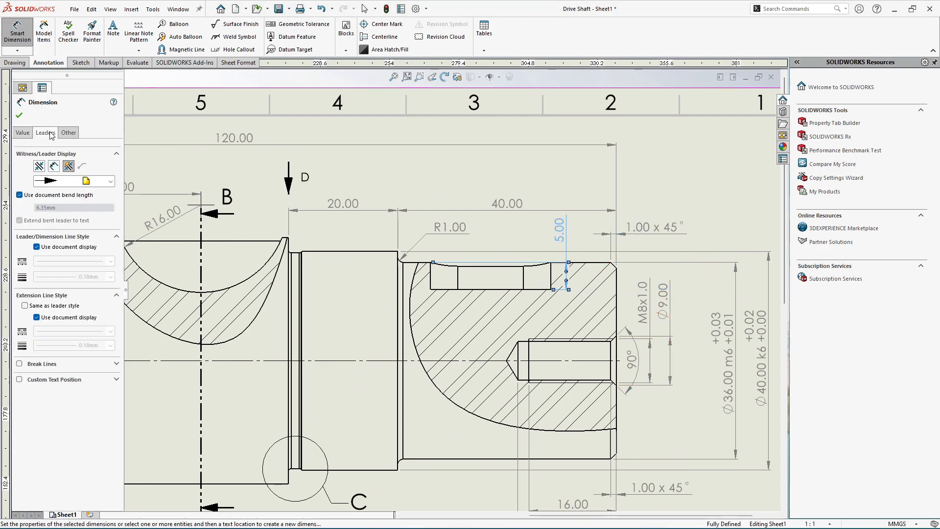
{"action": "left_click", "coordinate": [45, 379]}
{"action": "left_click", "coordinate": [52, 399]}
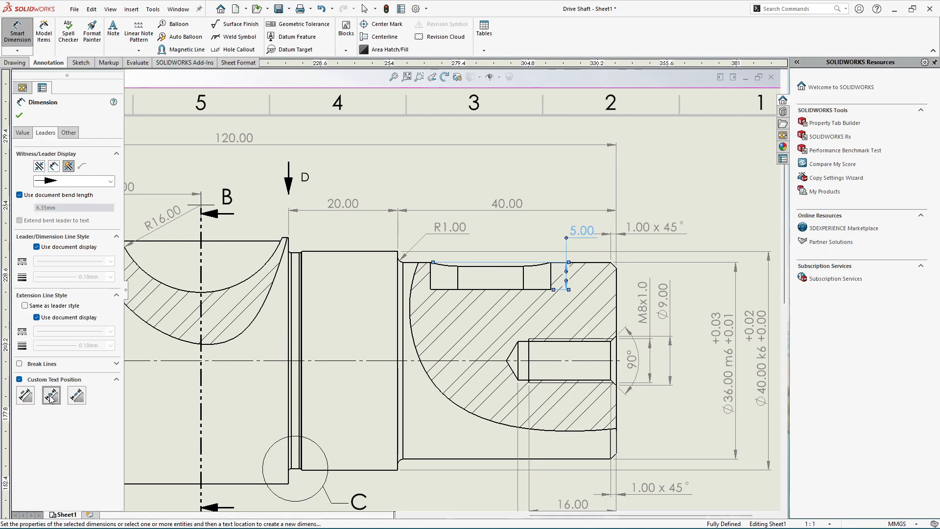
{"action": "left_click", "coordinate": [20, 116]}
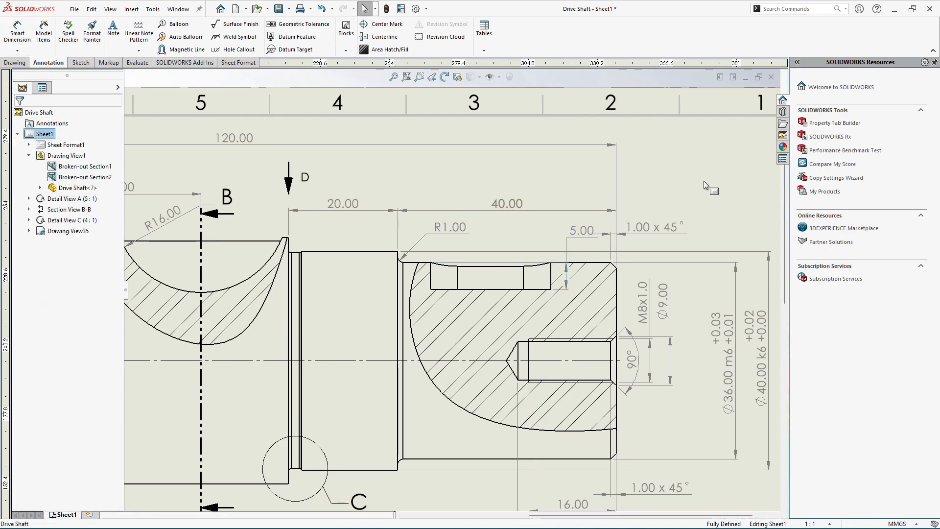
Apply a bilateral tolerance of +0.20 / 0.00 to the keyway depth dimension in the main view
{"action": "scroll", "coordinate": [639, 220], "scroll_direction": "down", "scroll_amount": 2}
{"action": "left_click_drag", "start_coordinate": [568, 243], "coordinate": [557, 237]}
{"action": "scroll", "coordinate": [424, 302], "scroll_direction": "down", "scroll_amount": 1}
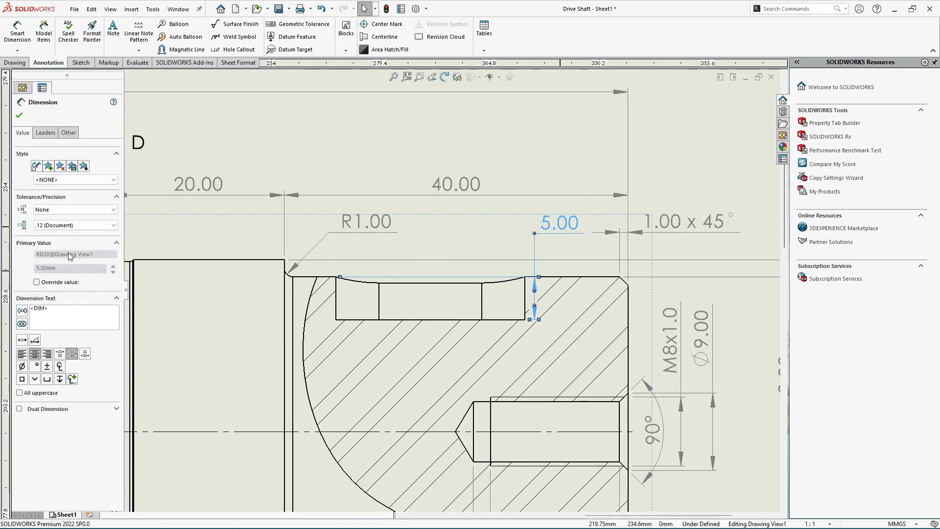
{"action": "left_click", "coordinate": [55, 210]}
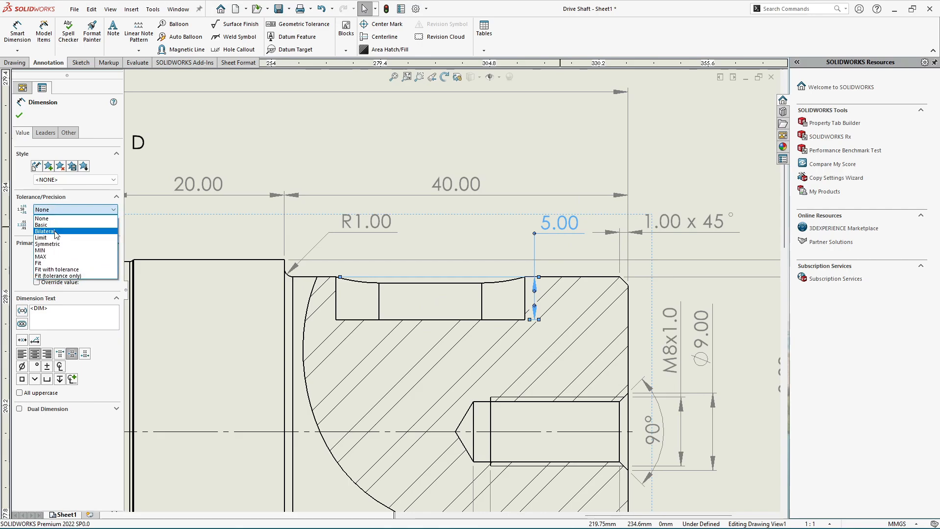
{"action": "left_click", "coordinate": [56, 231]}
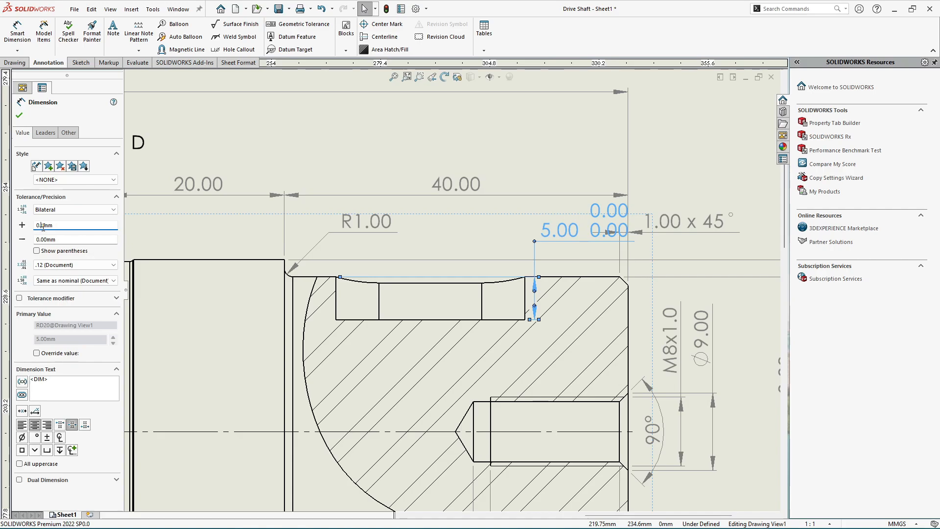
{"action": "left_click", "coordinate": [19, 115]}
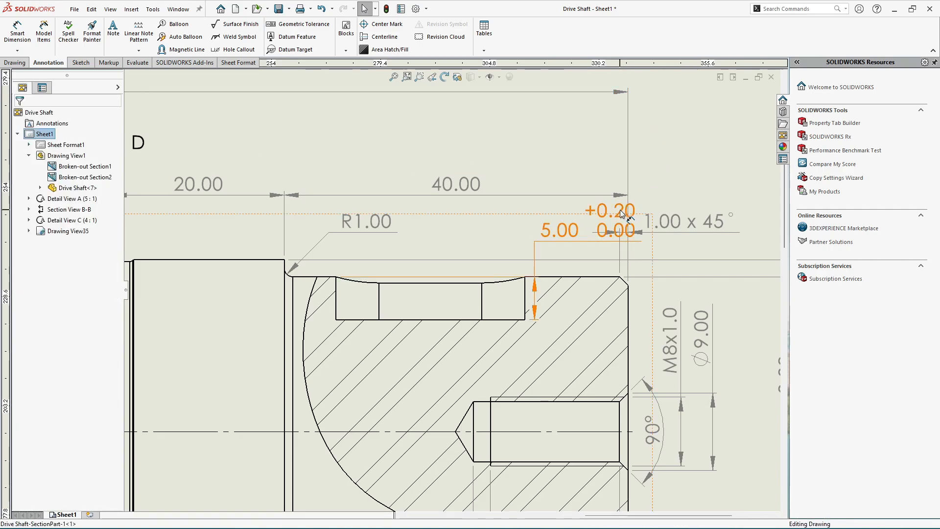
Move the toleranced keyway depth dimension left so it sits above the middle of the pocket, clear of the chamfer dimension
{"action": "left_click_drag", "start_coordinate": [620, 209], "coordinate": [508, 211]}
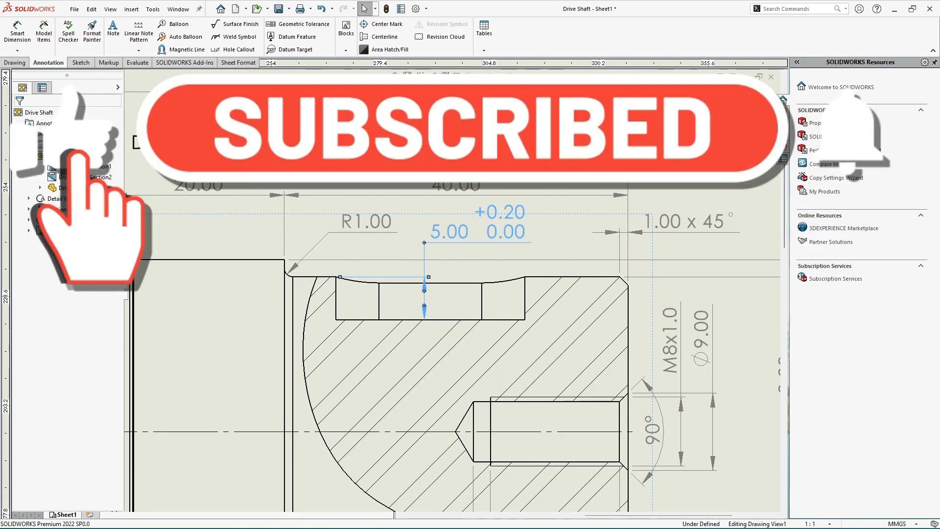
{"action": "scroll", "coordinate": [450, 289], "scroll_direction": "up", "scroll_amount": 5}
{"action": "left_click", "coordinate": [617, 228]}
{"action": "scroll", "coordinate": [274, 353], "scroll_direction": "down", "scroll_amount": 1}
{"action": "scroll", "coordinate": [483, 274], "scroll_direction": "down", "scroll_amount": 4}
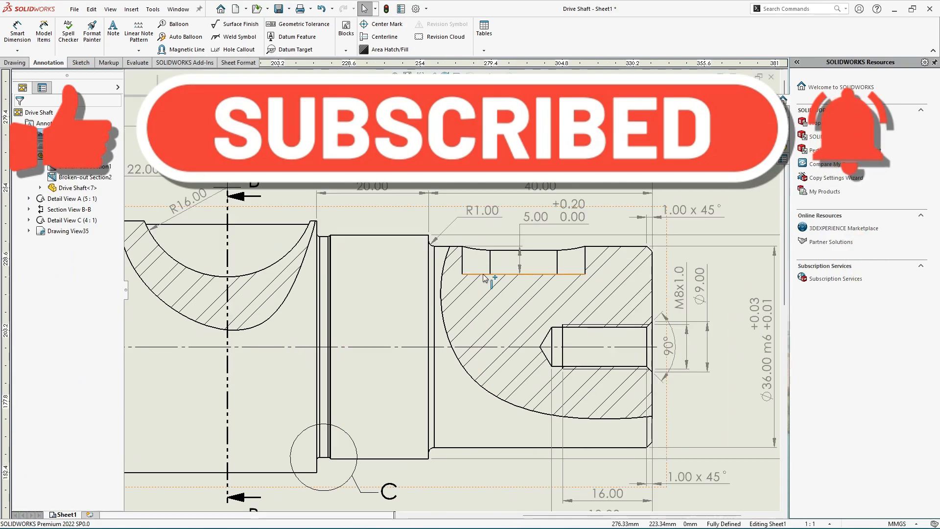
{"action": "scroll", "coordinate": [563, 246], "scroll_direction": "up", "scroll_amount": 2}
{"action": "scroll", "coordinate": [636, 270], "scroll_direction": "up", "scroll_amount": 4}
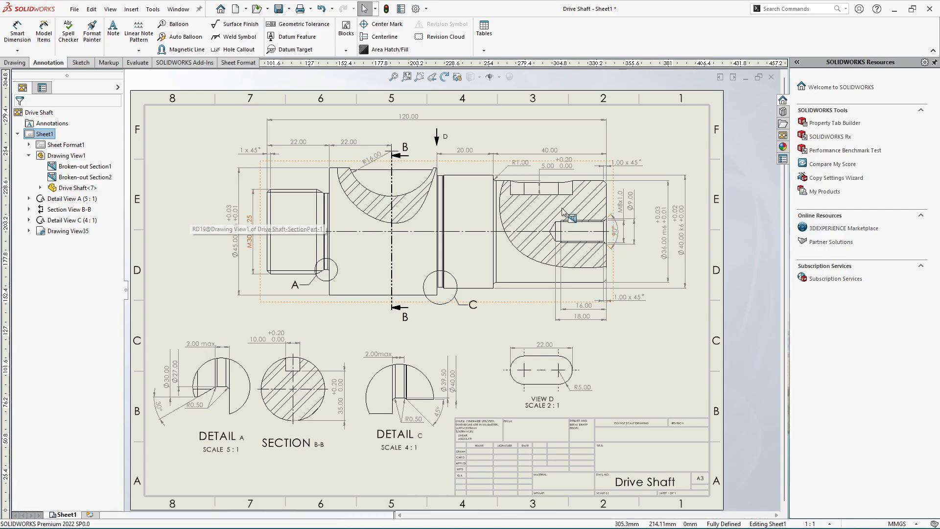
{"action": "scroll", "coordinate": [606, 177], "scroll_direction": "down", "scroll_amount": 1}
{"action": "scroll", "coordinate": [563, 212], "scroll_direction": "up", "scroll_amount": 1}
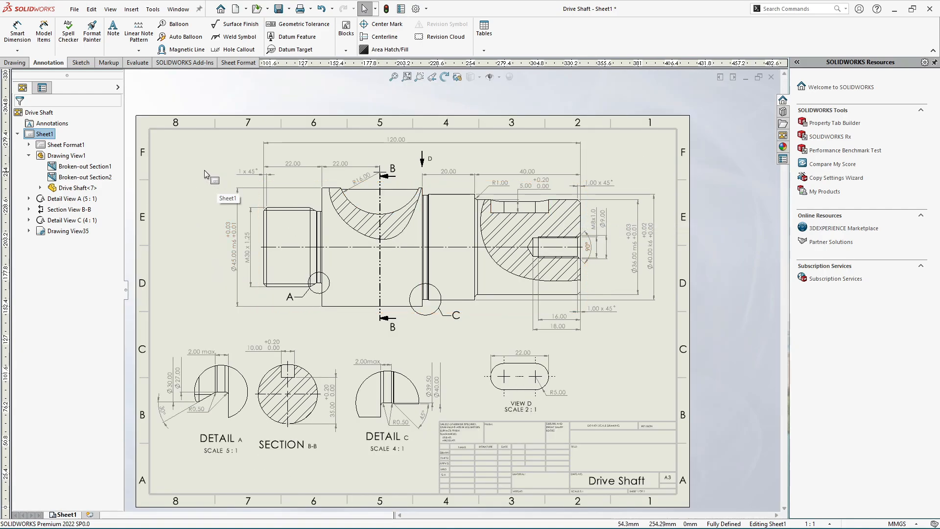
Place a machining-required surface finish symbol with roughness 3.2 on the upper edge of the M30 threaded end
{"action": "left_click", "coordinate": [20, 63]}
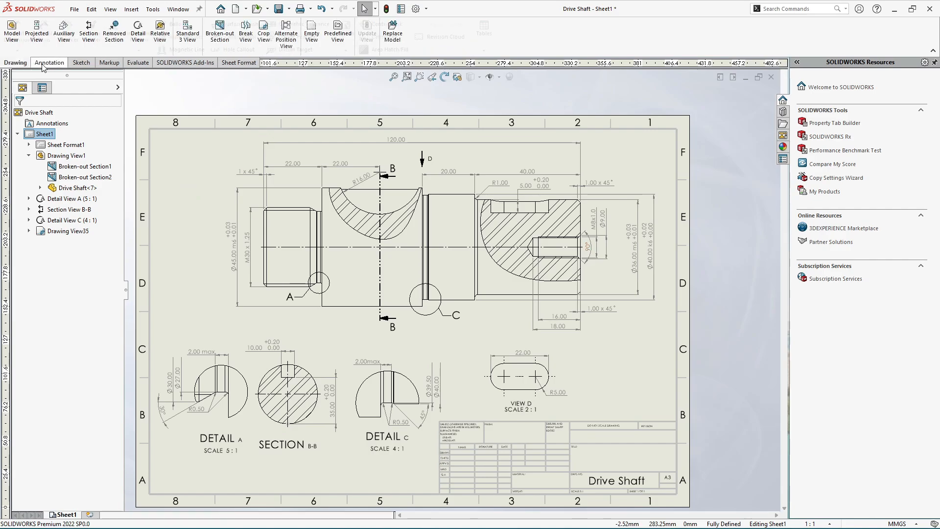
{"action": "left_click", "coordinate": [43, 67]}
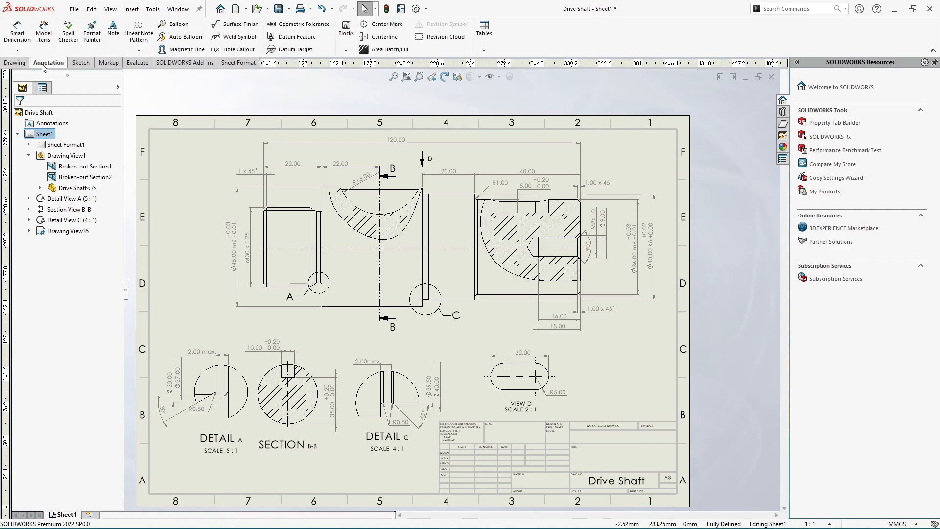
{"action": "left_click", "coordinate": [249, 28]}
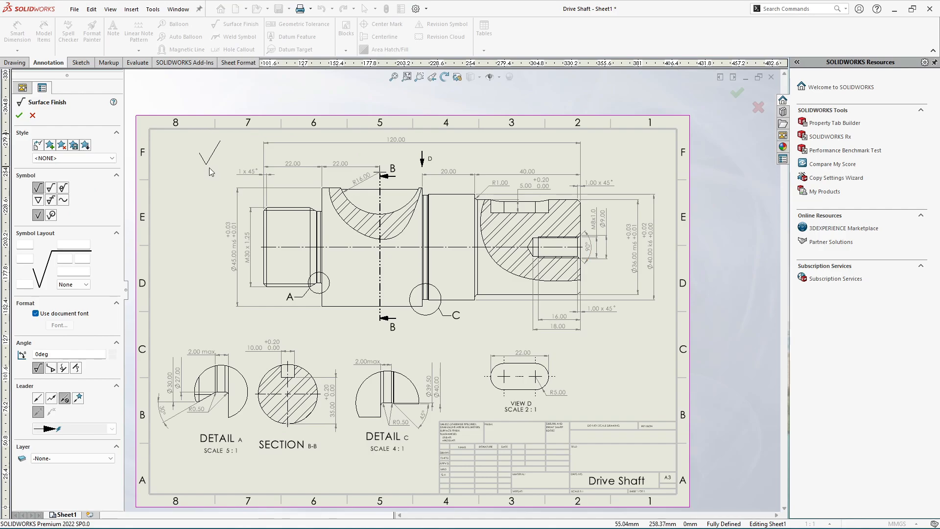
{"action": "scroll", "coordinate": [235, 181], "scroll_direction": "down", "scroll_amount": 2}
{"action": "scroll", "coordinate": [323, 235], "scroll_direction": "down", "scroll_amount": 2}
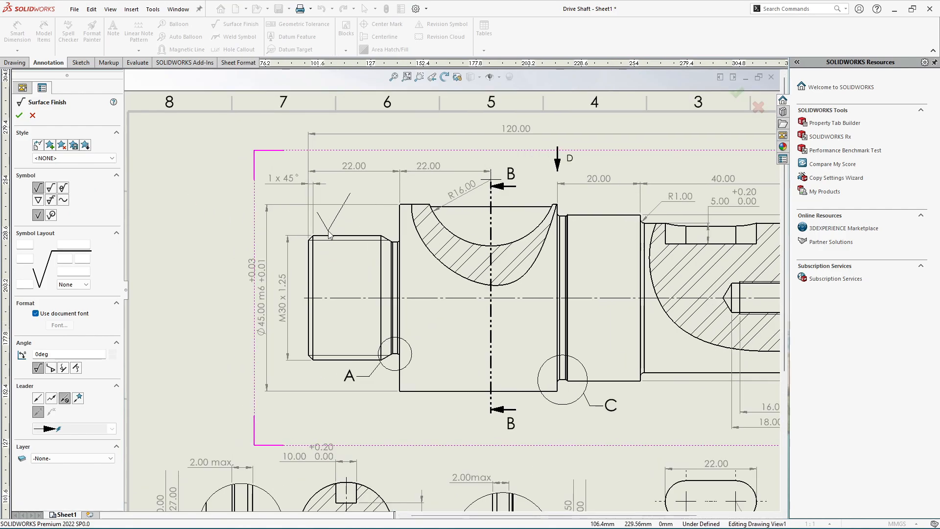
{"action": "scroll", "coordinate": [328, 235], "scroll_direction": "up", "scroll_amount": 2}
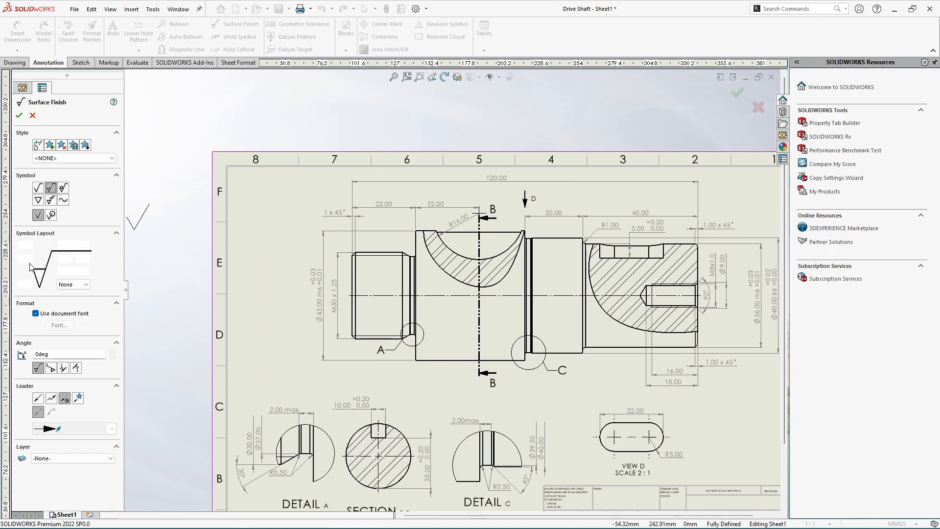
{"action": "left_click", "coordinate": [26, 257]}
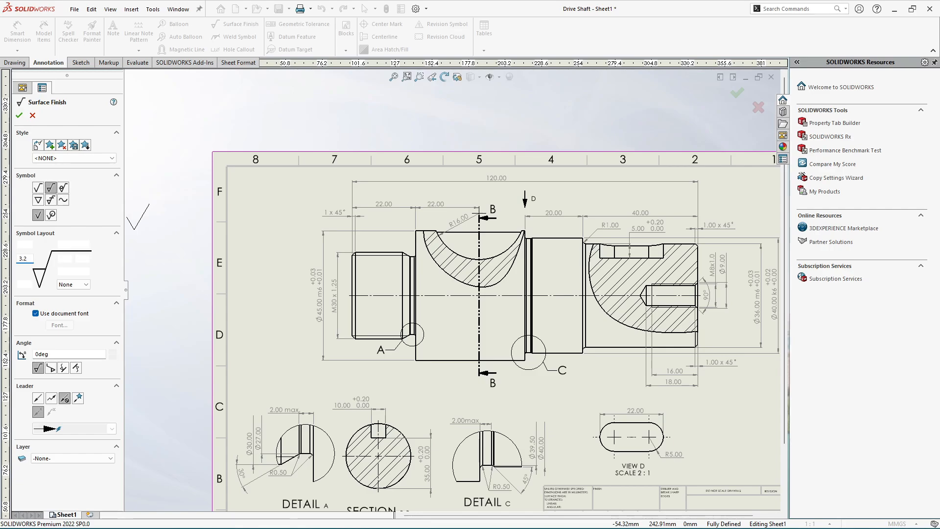
{"action": "type", "text": "3.2"}
{"action": "scroll", "coordinate": [274, 257], "scroll_direction": "down", "scroll_amount": 2}
{"action": "scroll", "coordinate": [384, 244], "scroll_direction": "down", "scroll_amount": 2}
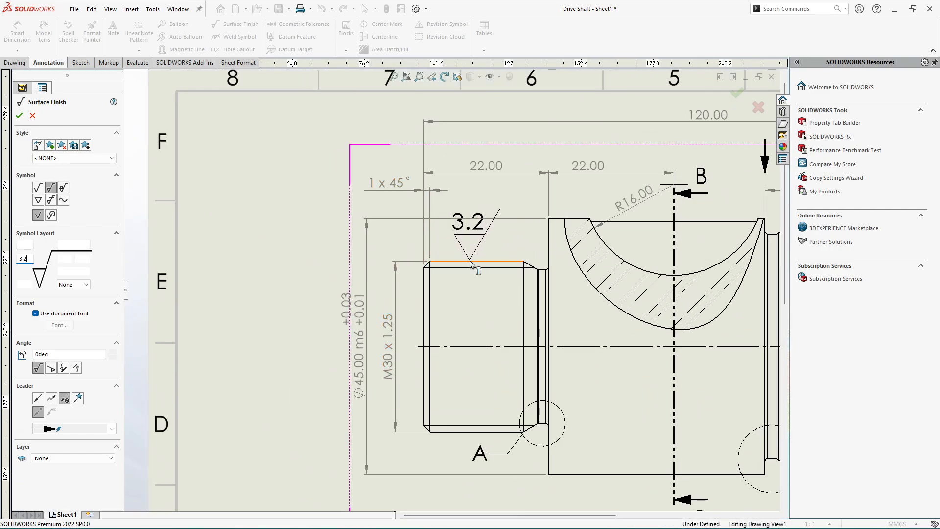
{"action": "left_click", "coordinate": [444, 256]}
{"action": "scroll", "coordinate": [415, 265], "scroll_direction": "up", "scroll_amount": 3}
{"action": "key", "text": "Escape"}
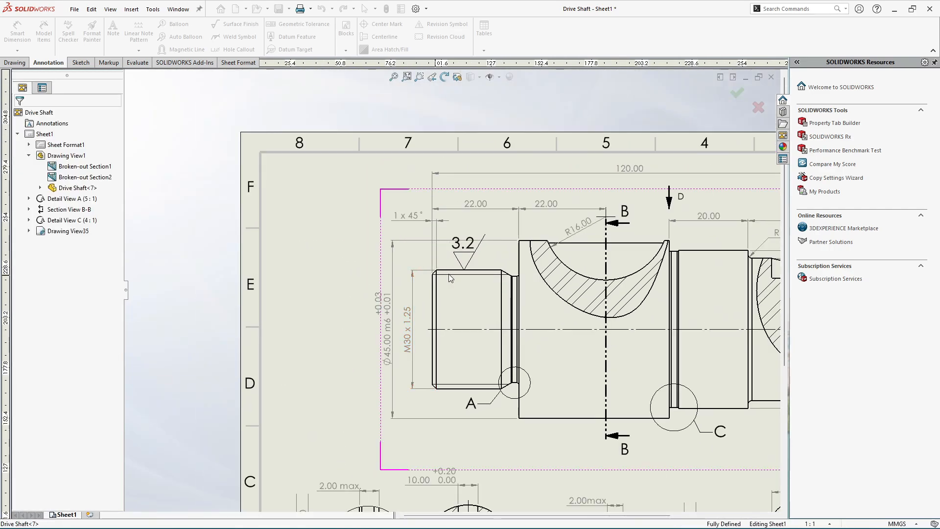
Move the 3.2 surface finish symbol left of the threaded end, onto an extension line from its upper edge
{"action": "scroll", "coordinate": [448, 274], "scroll_direction": "down", "scroll_amount": 4}
{"action": "left_click_drag", "start_coordinate": [455, 264], "coordinate": [226, 258]}
{"action": "key", "text": "Escape"}
{"action": "scroll", "coordinate": [225, 255], "scroll_direction": "up", "scroll_amount": 4}
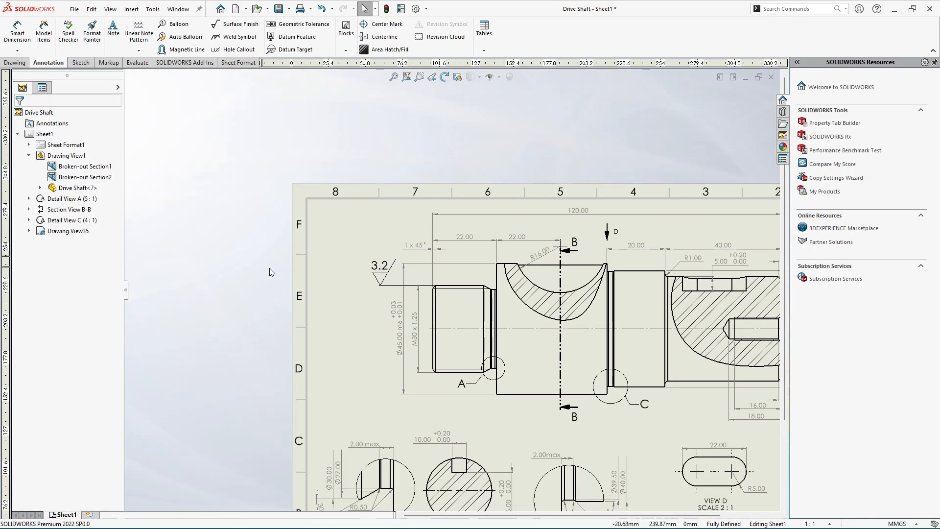
Place a second machining-required surface finish symbol with roughness 3.2 on the lower edge of the 45 mm diameter section
{"action": "scroll", "coordinate": [269, 269], "scroll_direction": "down", "scroll_amount": 2}
{"action": "scroll", "coordinate": [416, 290], "scroll_direction": "down", "scroll_amount": 2}
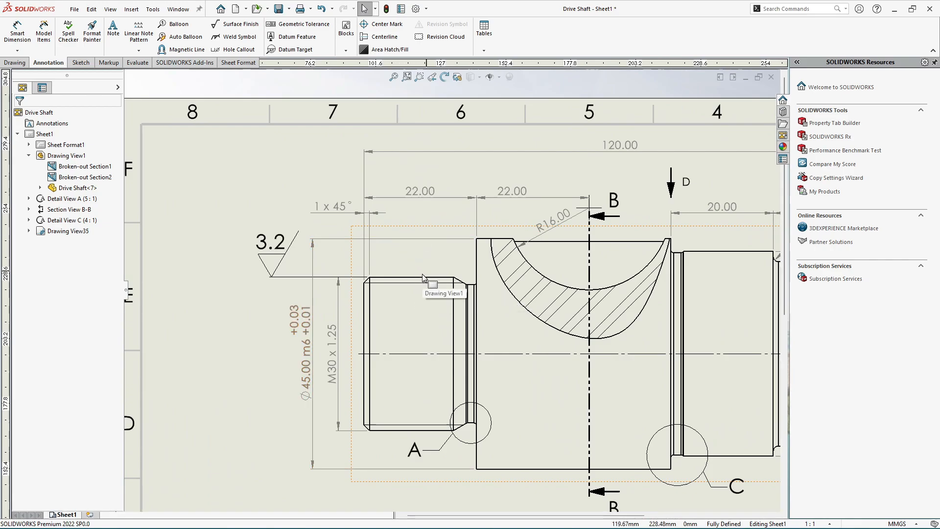
{"action": "scroll", "coordinate": [423, 277], "scroll_direction": "up", "scroll_amount": 3}
{"action": "scroll", "coordinate": [503, 325], "scroll_direction": "down", "scroll_amount": 1}
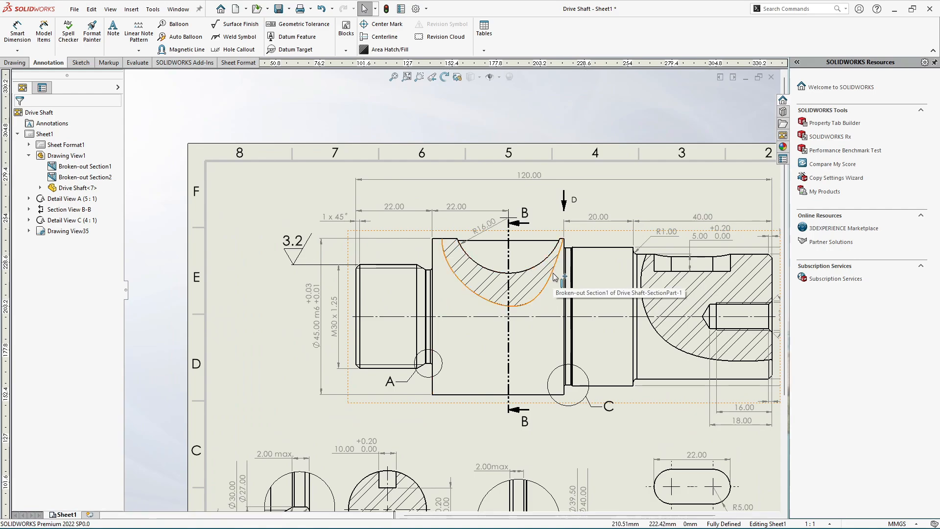
{"action": "scroll", "coordinate": [439, 351], "scroll_direction": "down", "scroll_amount": 1}
{"action": "scroll", "coordinate": [422, 324], "scroll_direction": "up", "scroll_amount": 1}
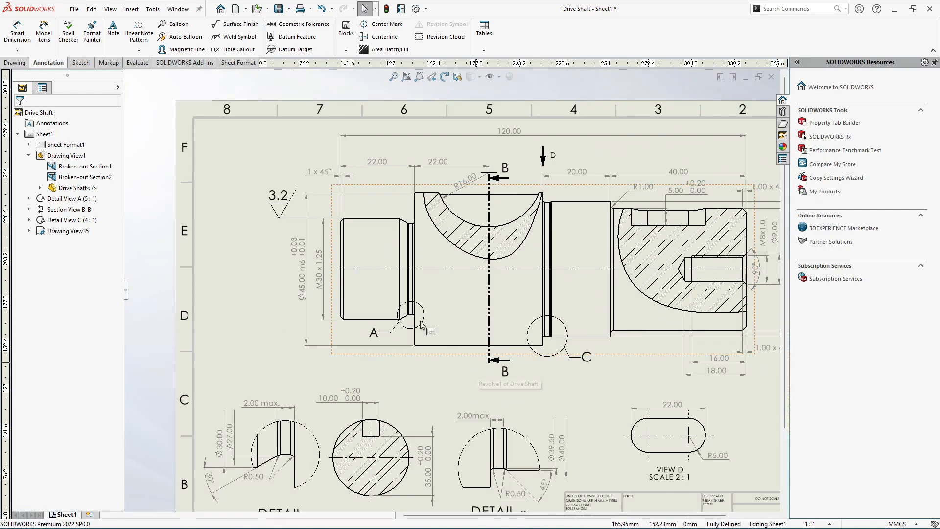
{"action": "left_click", "coordinate": [235, 24]}
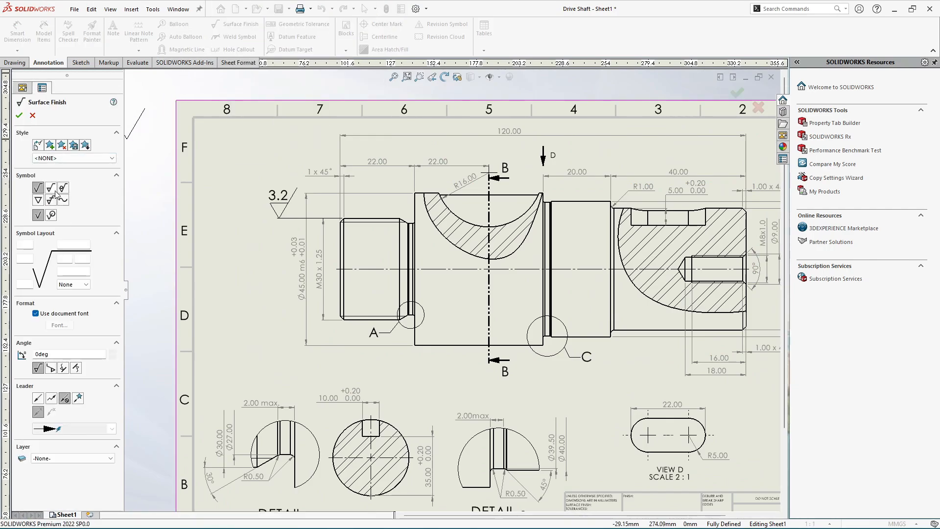
{"action": "type", "text": "3"}
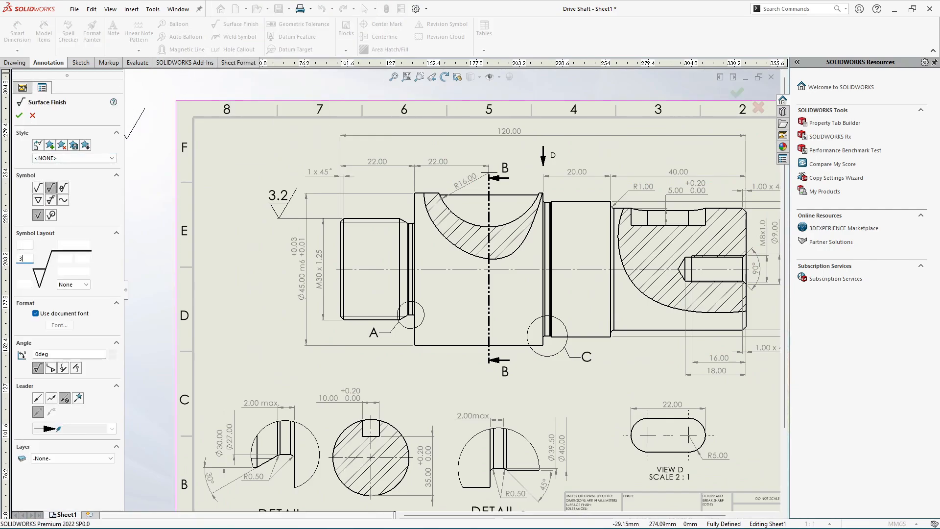
{"action": "type", "text": ".2"}
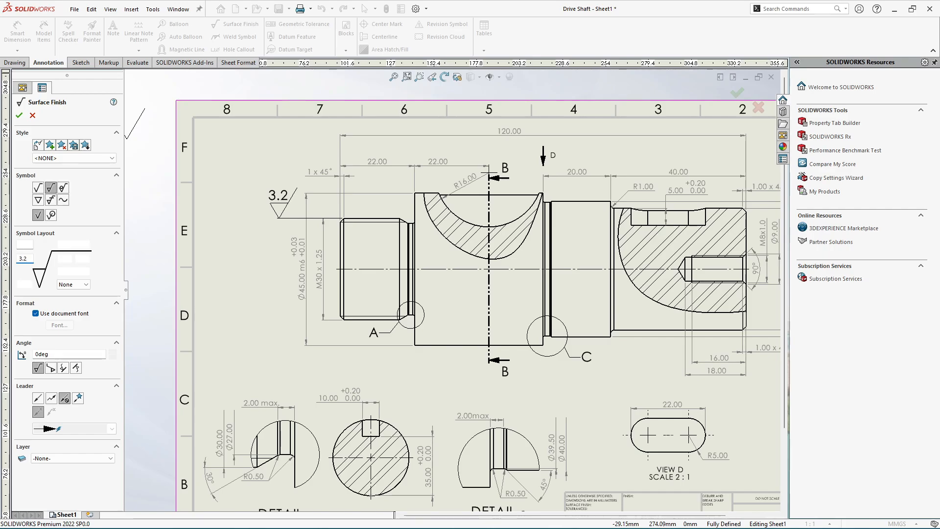
{"action": "left_click", "coordinate": [457, 346]}
{"action": "scroll", "coordinate": [453, 289], "scroll_direction": "up", "scroll_amount": 3}
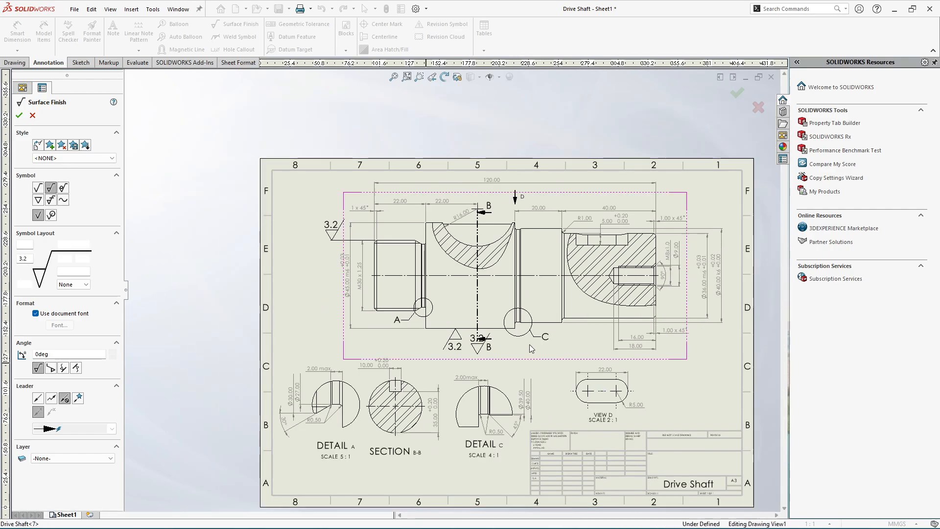
Place a machining-required surface finish symbol with roughness 1.6 on the 40 mm diameter section's lower edge, and move it right onto that edge's extension line
{"action": "scroll", "coordinate": [558, 294], "scroll_direction": "down", "scroll_amount": 4}
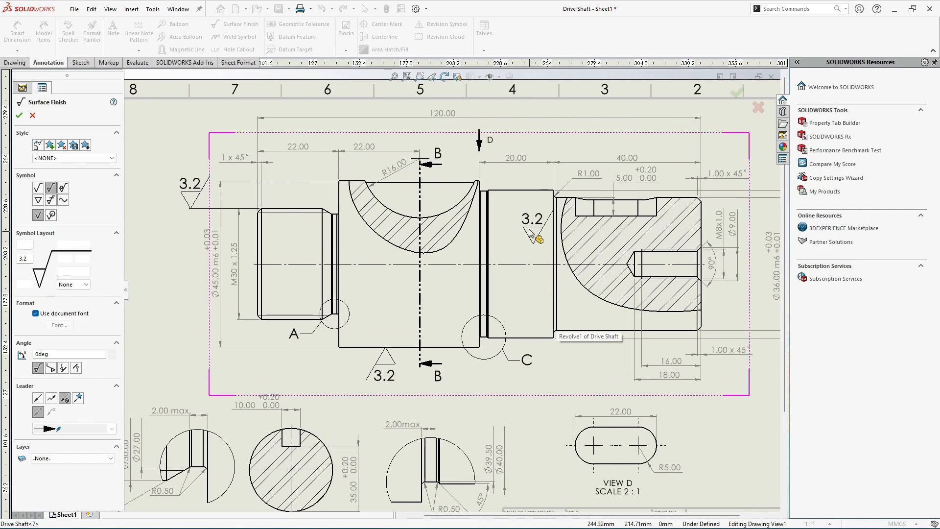
{"action": "scroll", "coordinate": [450, 290], "scroll_direction": "up", "scroll_amount": 2}
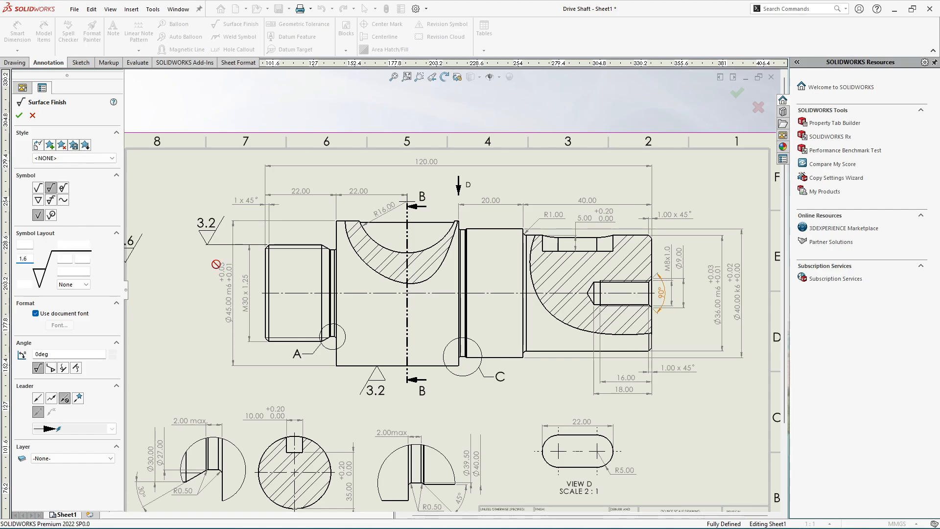
{"action": "scroll", "coordinate": [431, 240], "scroll_direction": "down", "scroll_amount": 2}
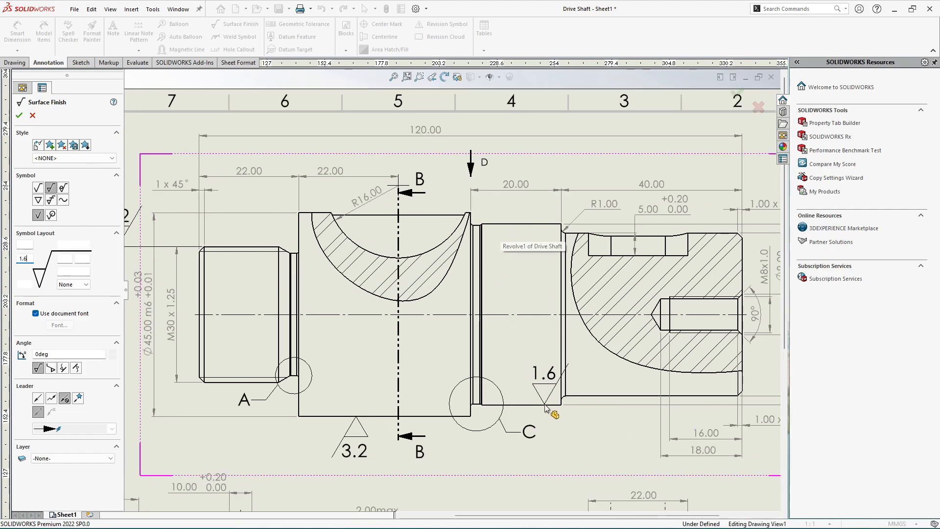
{"action": "left_click", "coordinate": [558, 421]}
{"action": "key", "text": "Escape"}
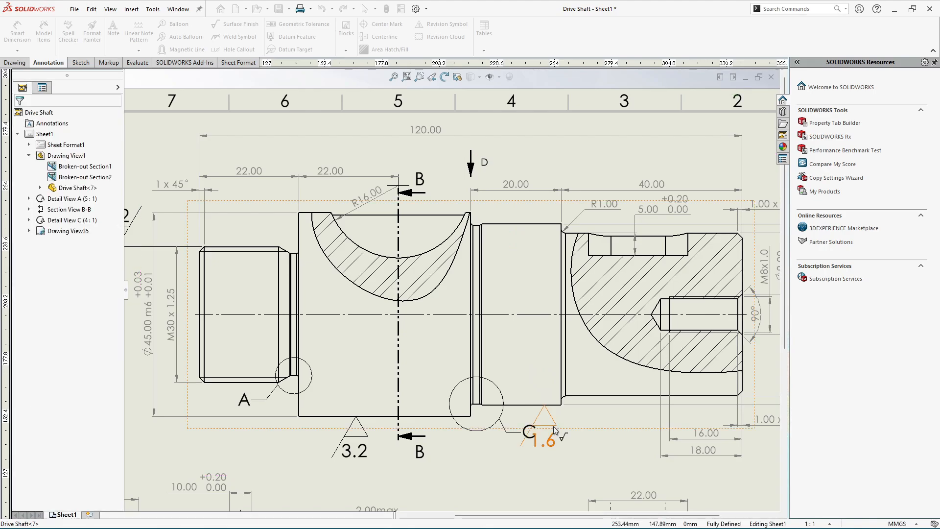
{"action": "left_click", "coordinate": [528, 460]}
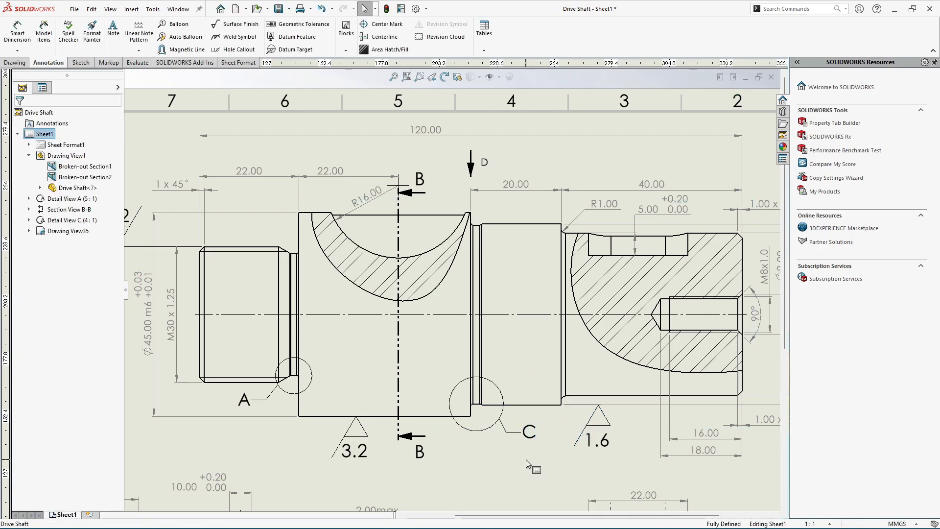
Place a machining-required surface finish symbol with roughness 3.2 on the keyed end's upper edge, and move it onto the extension line beyond the shaft end
{"action": "scroll", "coordinate": [523, 426], "scroll_direction": "up", "scroll_amount": 1}
{"action": "scroll", "coordinate": [522, 429], "scroll_direction": "up", "scroll_amount": 2}
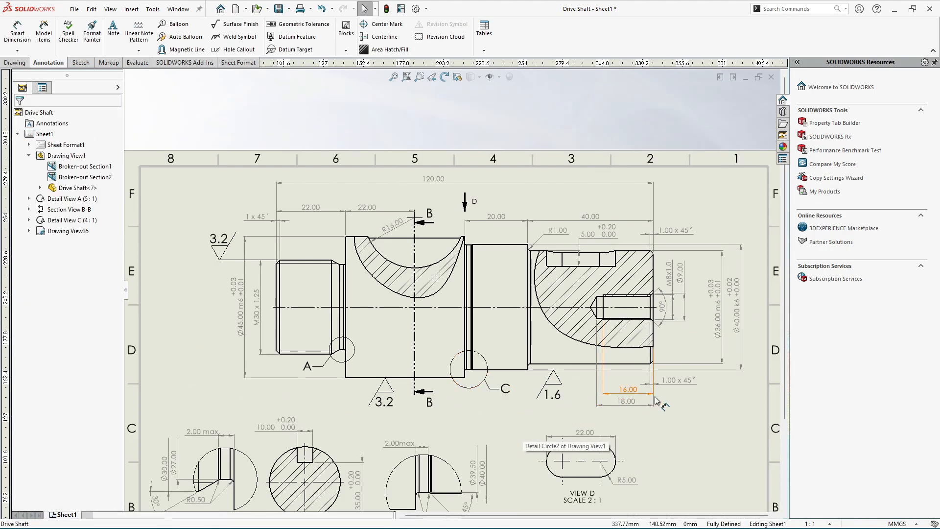
{"action": "scroll", "coordinate": [654, 394], "scroll_direction": "down", "scroll_amount": 2}
{"action": "scroll", "coordinate": [612, 224], "scroll_direction": "down", "scroll_amount": 1}
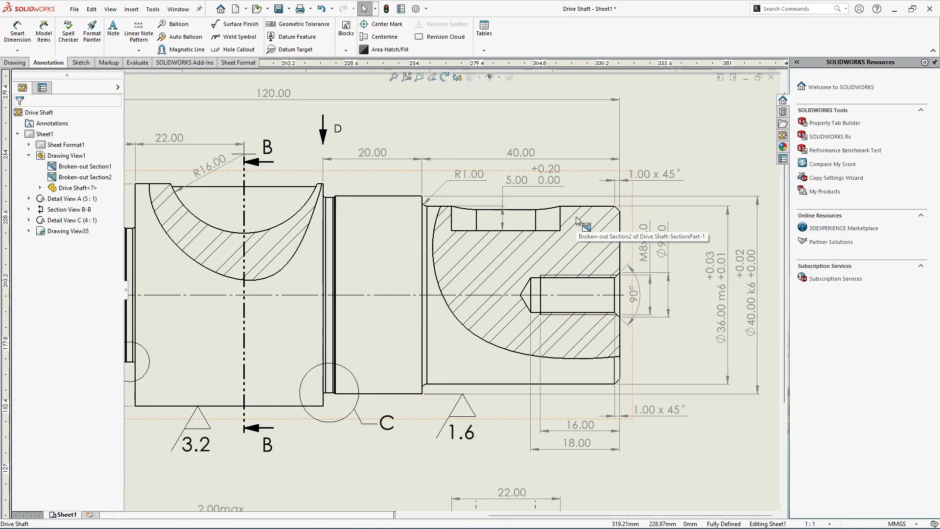
{"action": "scroll", "coordinate": [571, 225], "scroll_direction": "up", "scroll_amount": 1}
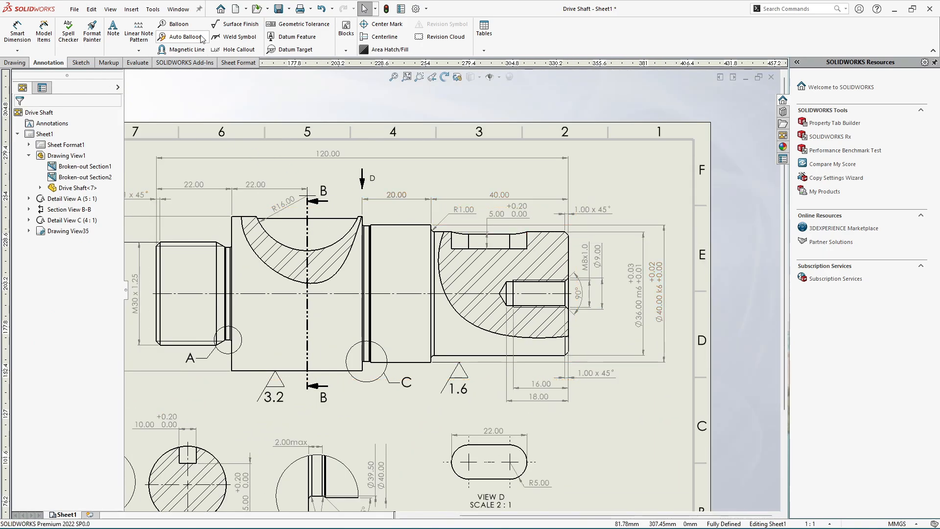
{"action": "left_click", "coordinate": [234, 24]}
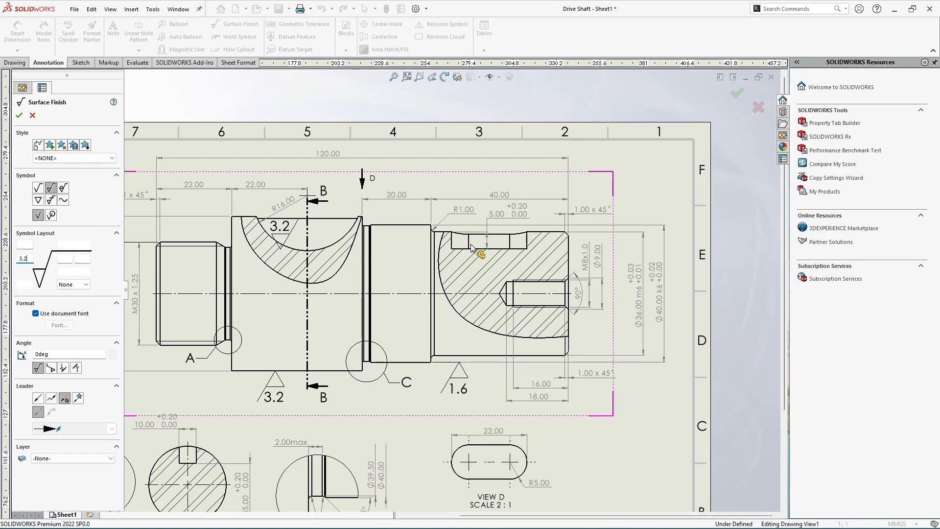
{"action": "scroll", "coordinate": [558, 231], "scroll_direction": "down", "scroll_amount": 4}
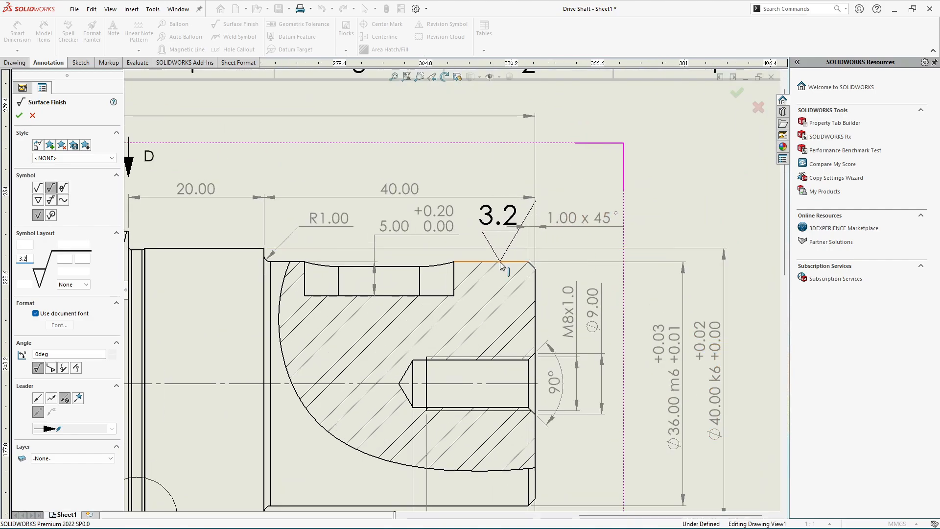
{"action": "left_click", "coordinate": [502, 266]}
{"action": "key", "text": "Escape"}
{"action": "left_click_drag", "start_coordinate": [515, 253], "coordinate": [671, 253]}
{"action": "left_click", "coordinate": [633, 155]}
Review the main shaft view, checking the threaded end, the 45 mm diameter section, the length dimensions and the surface finish symbols
{"action": "scroll", "coordinate": [636, 187], "scroll_direction": "up", "scroll_amount": 5}
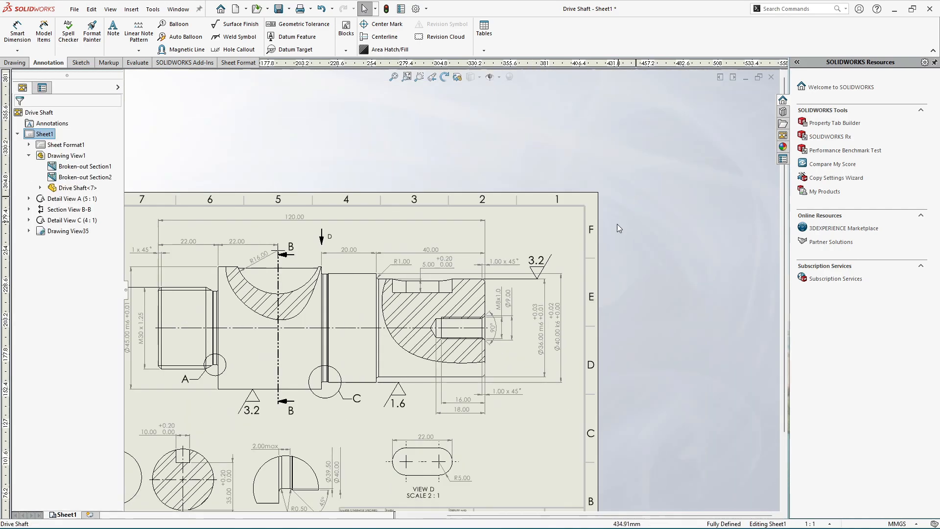
{"action": "scroll", "coordinate": [461, 376], "scroll_direction": "up", "scroll_amount": 3}
{"action": "key", "text": "f"}
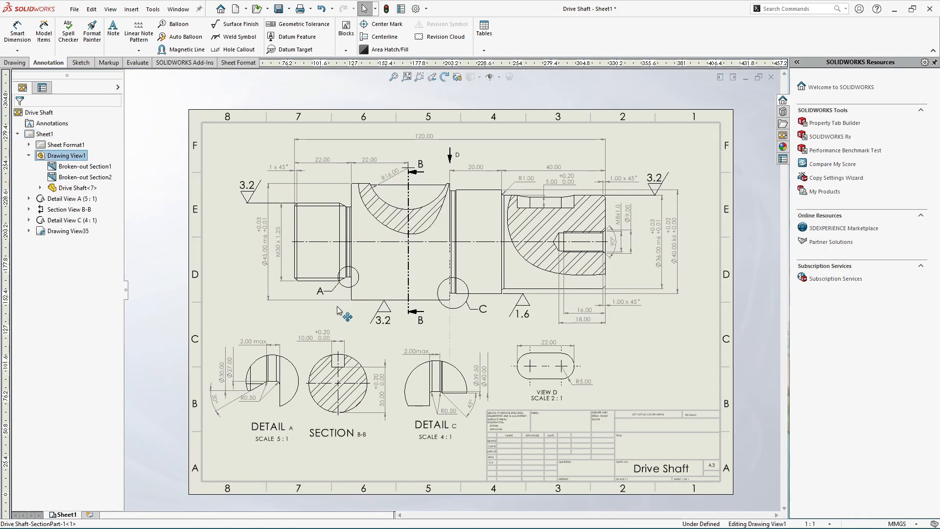
{"action": "left_click", "coordinate": [337, 311]}
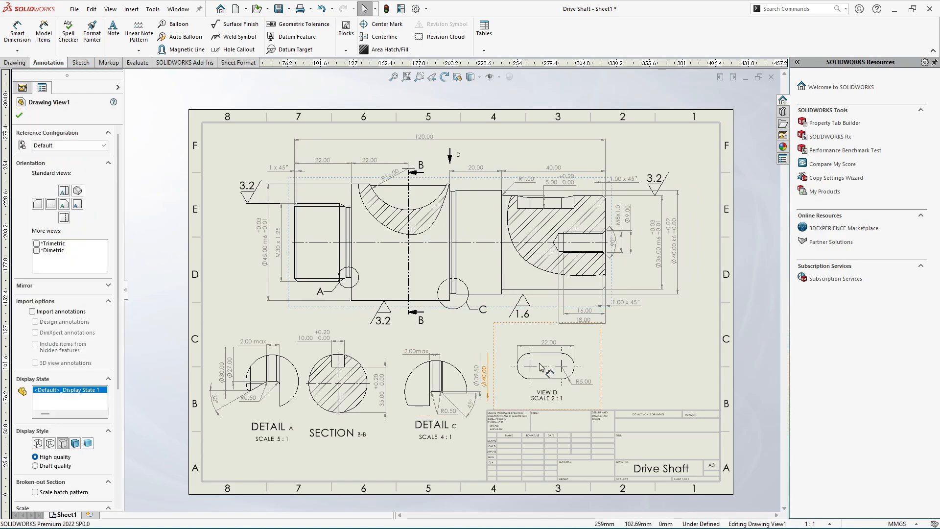
{"action": "left_click", "coordinate": [623, 359]}
{"action": "scroll", "coordinate": [624, 359], "scroll_direction": "down", "scroll_amount": 3}
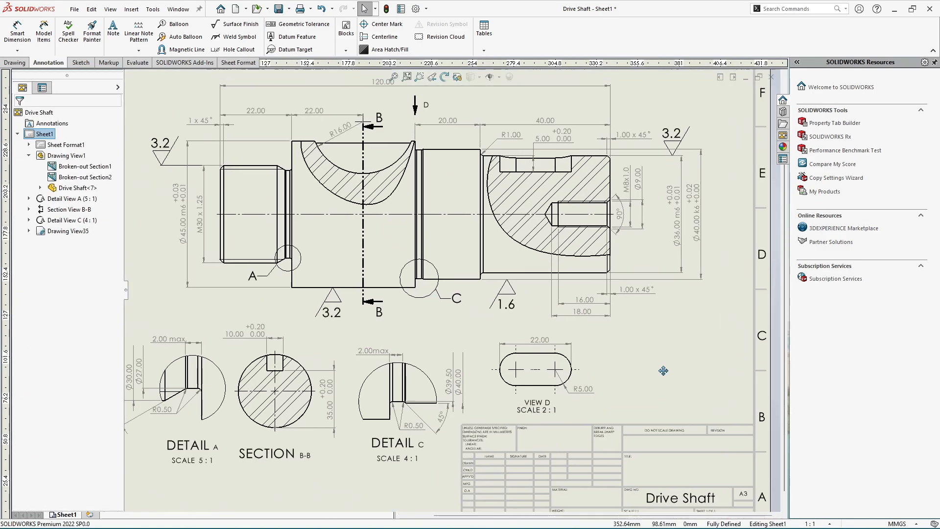
{"action": "scroll", "coordinate": [392, 179], "scroll_direction": "down", "scroll_amount": 4}
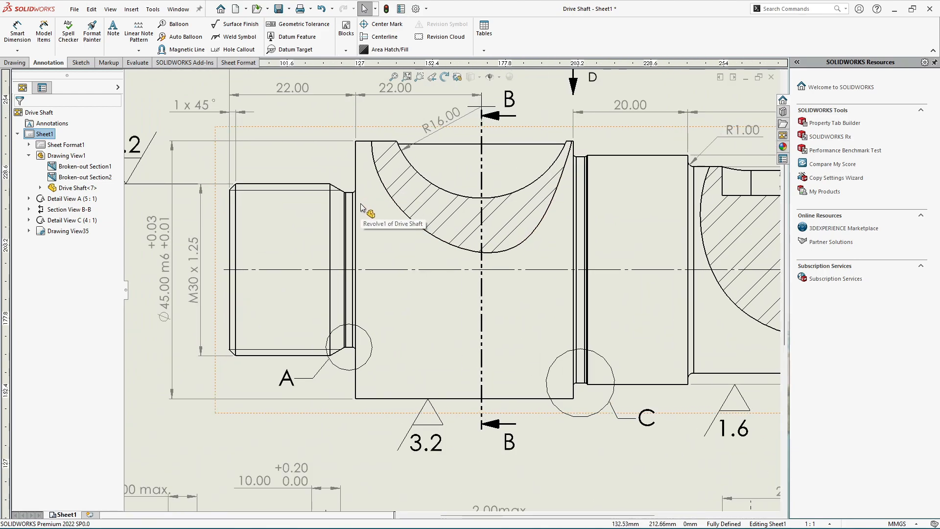
{"action": "scroll", "coordinate": [361, 206], "scroll_direction": "up", "scroll_amount": 4}
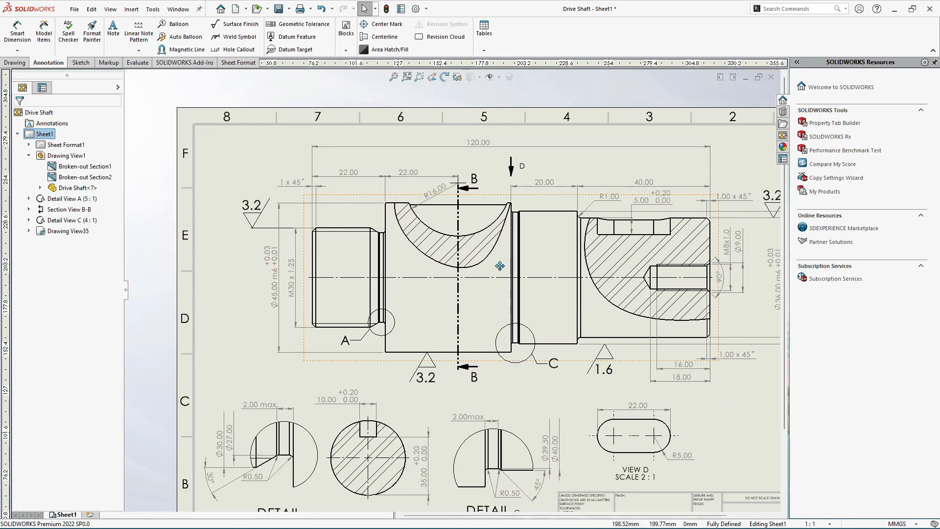
{"action": "scroll", "coordinate": [316, 252], "scroll_direction": "down", "scroll_amount": 1}
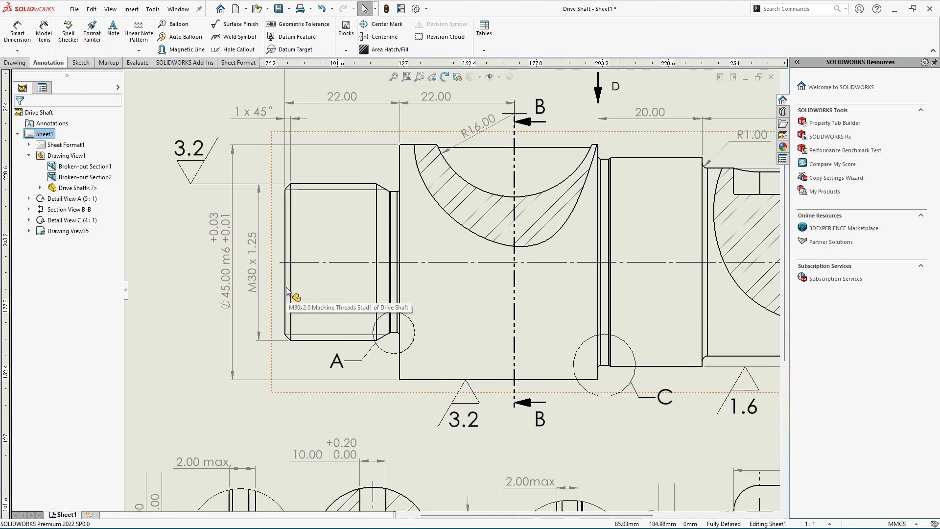
{"action": "scroll", "coordinate": [251, 259], "scroll_direction": "down", "scroll_amount": 2}
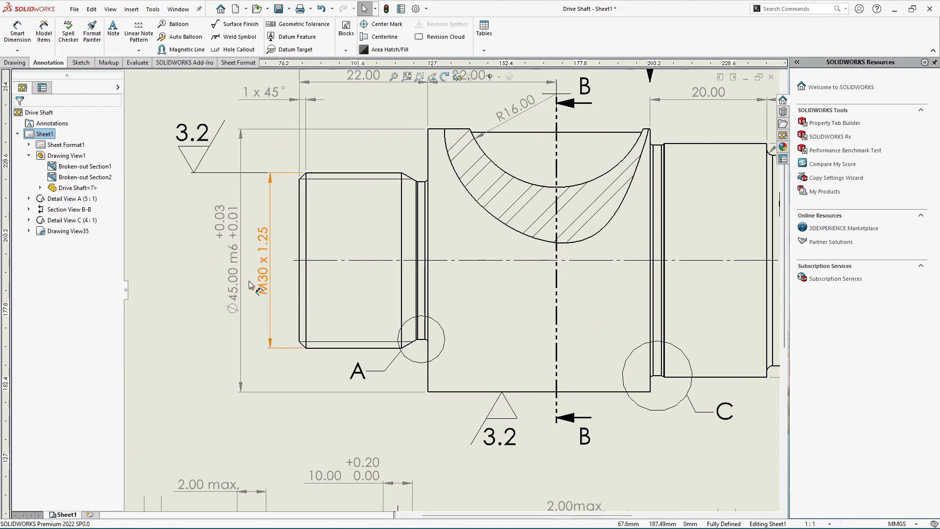
{"action": "scroll", "coordinate": [260, 267], "scroll_direction": "down", "scroll_amount": 1}
{"action": "scroll", "coordinate": [268, 272], "scroll_direction": "up", "scroll_amount": 3}
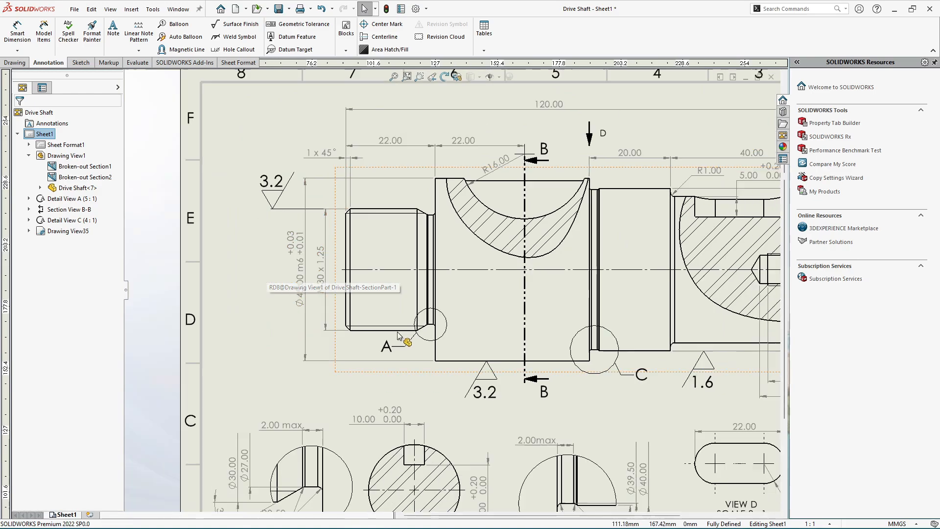
{"action": "scroll", "coordinate": [429, 287], "scroll_direction": "down", "scroll_amount": 2}
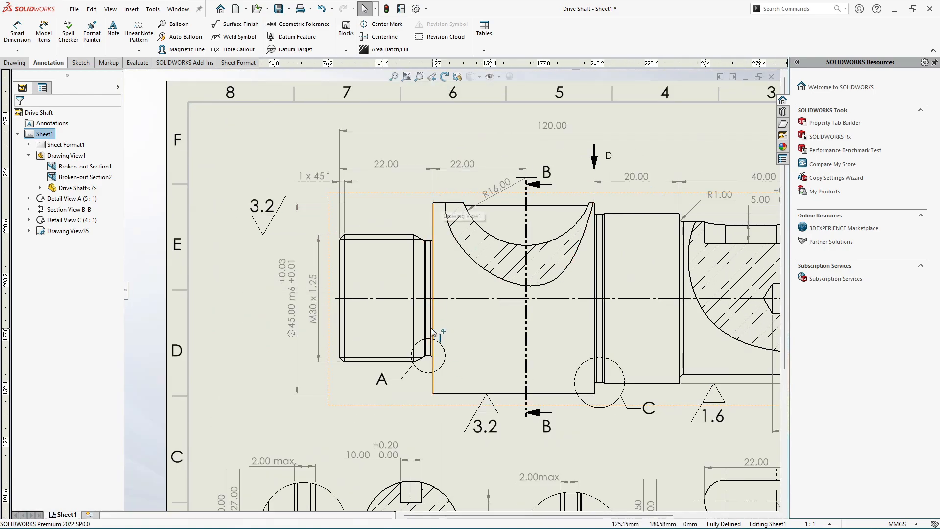
{"action": "scroll", "coordinate": [430, 304], "scroll_direction": "up", "scroll_amount": 2}
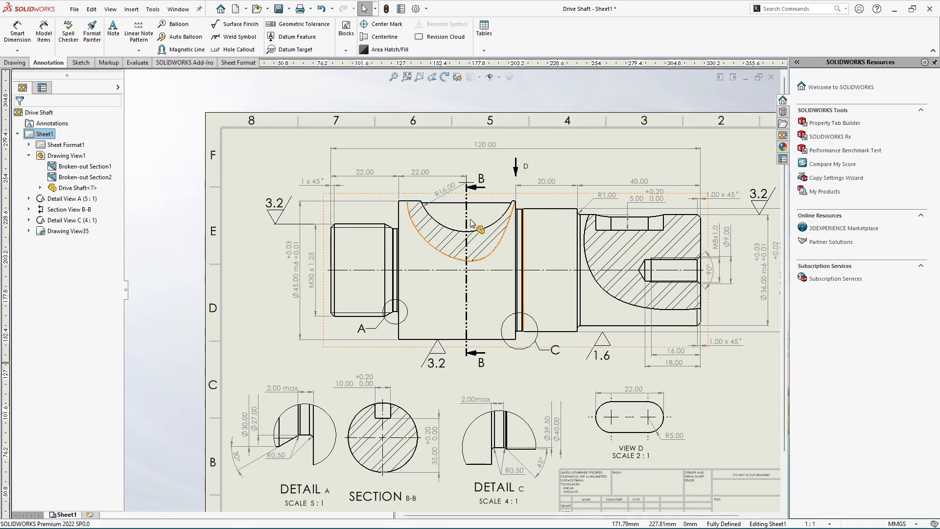
{"action": "scroll", "coordinate": [463, 201], "scroll_direction": "down", "scroll_amount": 1}
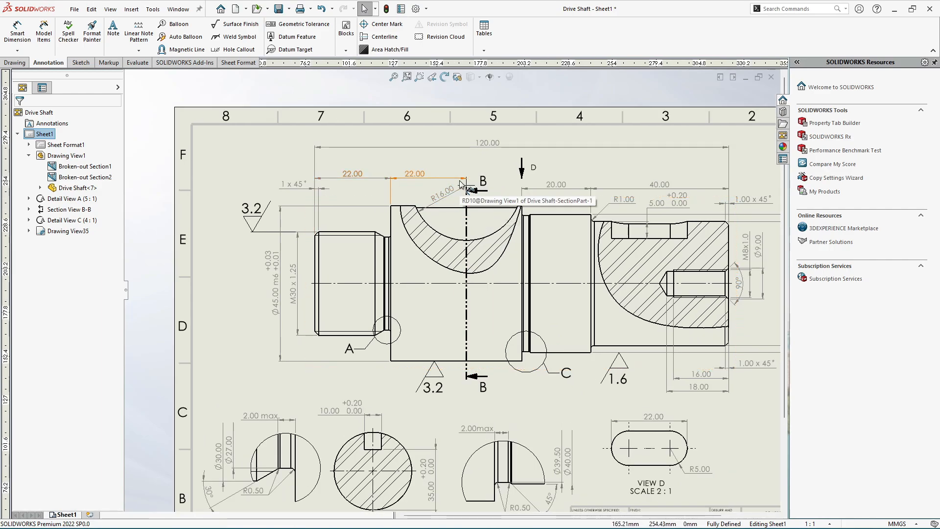
{"action": "scroll", "coordinate": [494, 160], "scroll_direction": "down", "scroll_amount": 1}
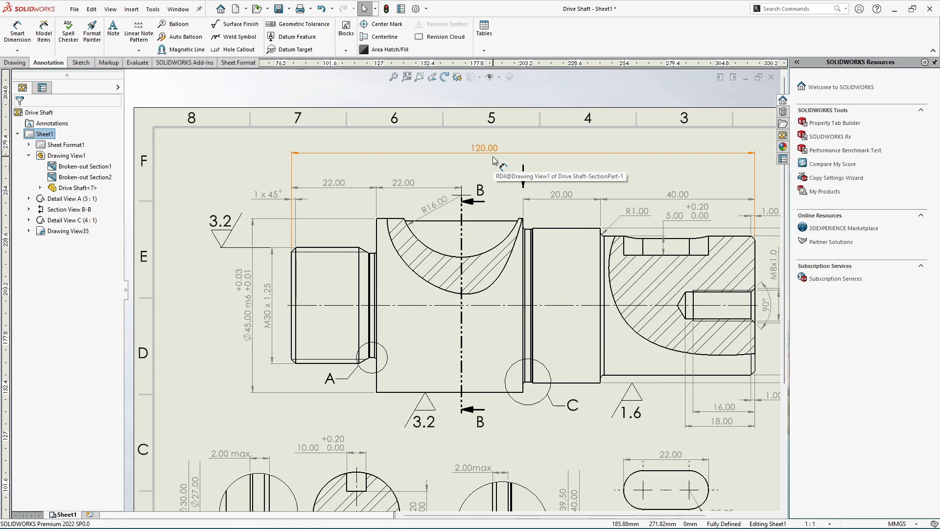
{"action": "scroll", "coordinate": [368, 209], "scroll_direction": "up", "scroll_amount": 1}
{"action": "scroll", "coordinate": [514, 365], "scroll_direction": "up", "scroll_amount": 1}
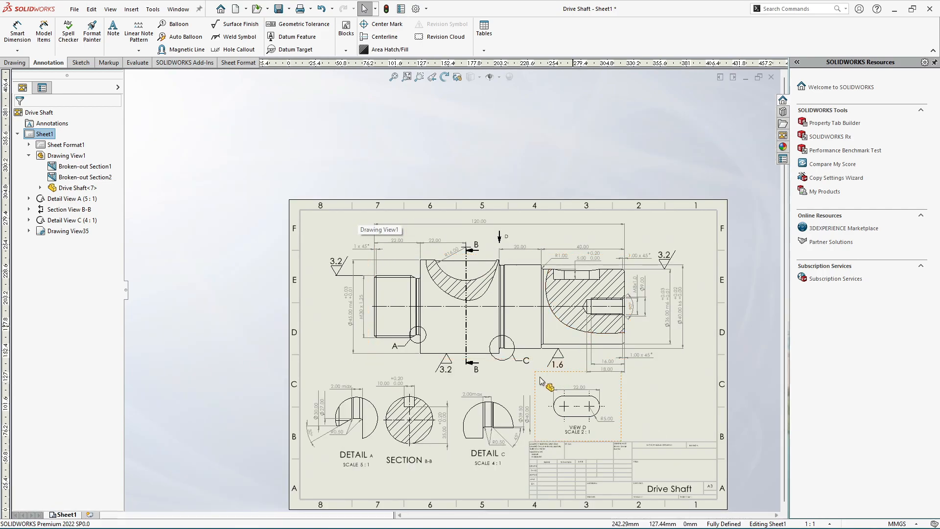
Examine the keyway, tapped hole and shaft end dimensions, View D, Detail C, Section B-B and the title block for completeness
{"action": "scroll", "coordinate": [499, 360], "scroll_direction": "down", "scroll_amount": 1}
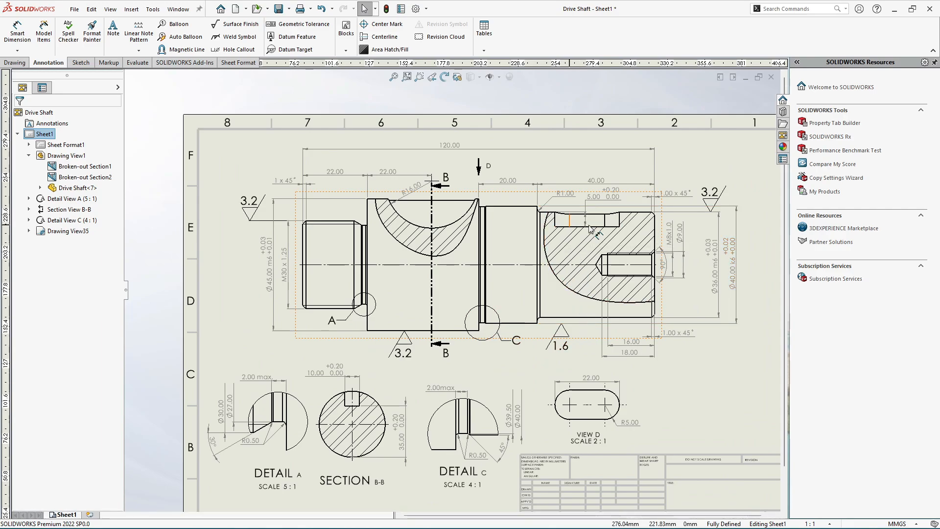
{"action": "scroll", "coordinate": [643, 238], "scroll_direction": "down", "scroll_amount": 1}
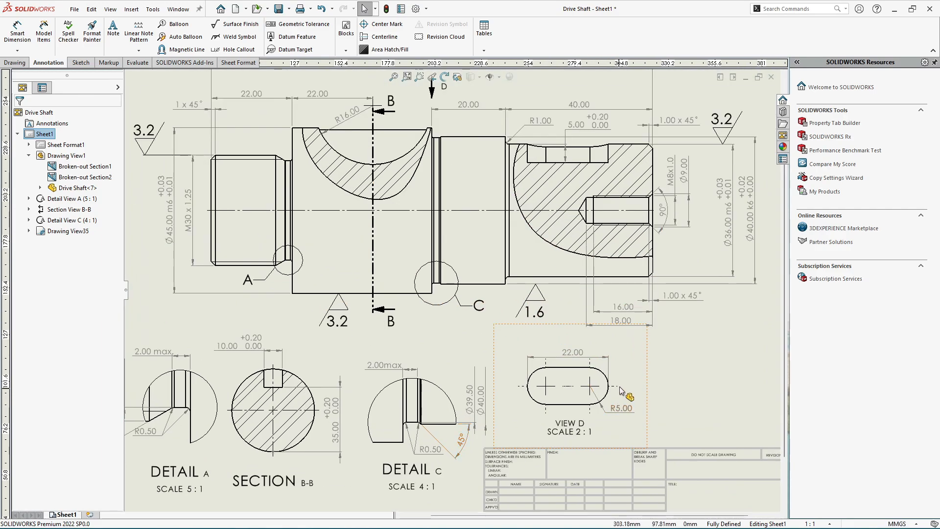
{"action": "scroll", "coordinate": [644, 239], "scroll_direction": "down", "scroll_amount": 4}
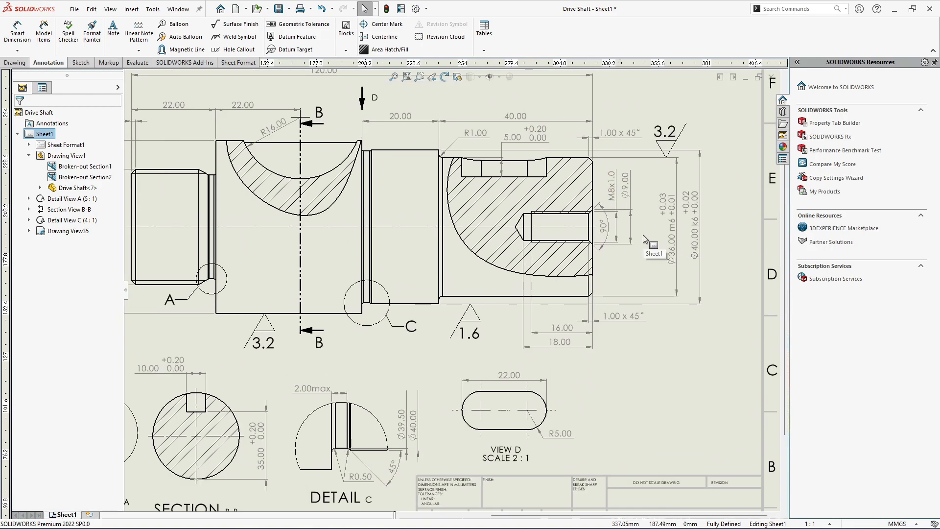
{"action": "scroll", "coordinate": [575, 310], "scroll_direction": "down", "scroll_amount": 1}
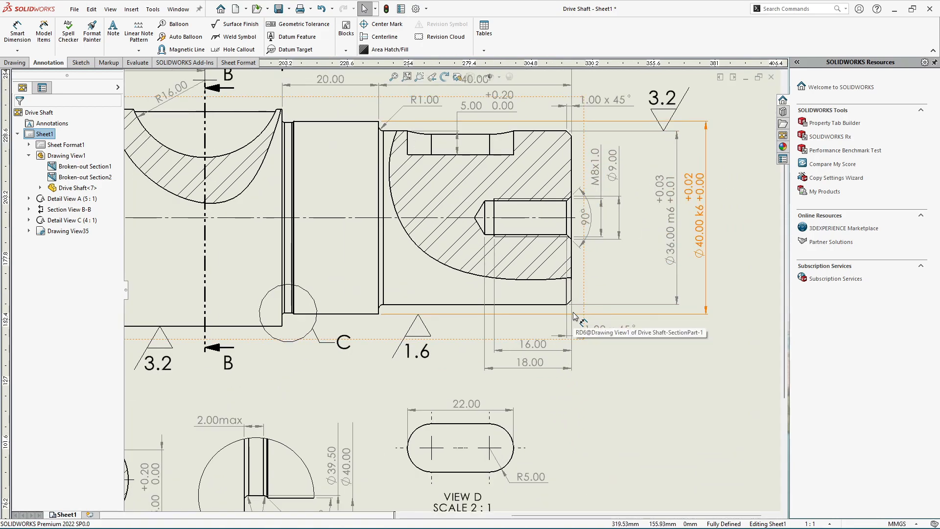
{"action": "scroll", "coordinate": [575, 316], "scroll_direction": "up", "scroll_amount": 1}
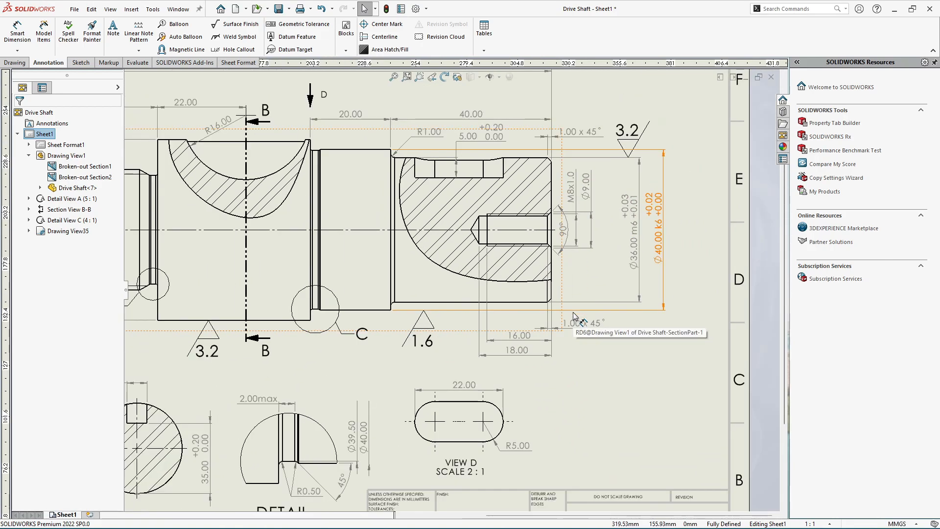
{"action": "scroll", "coordinate": [575, 315], "scroll_direction": "up", "scroll_amount": 1}
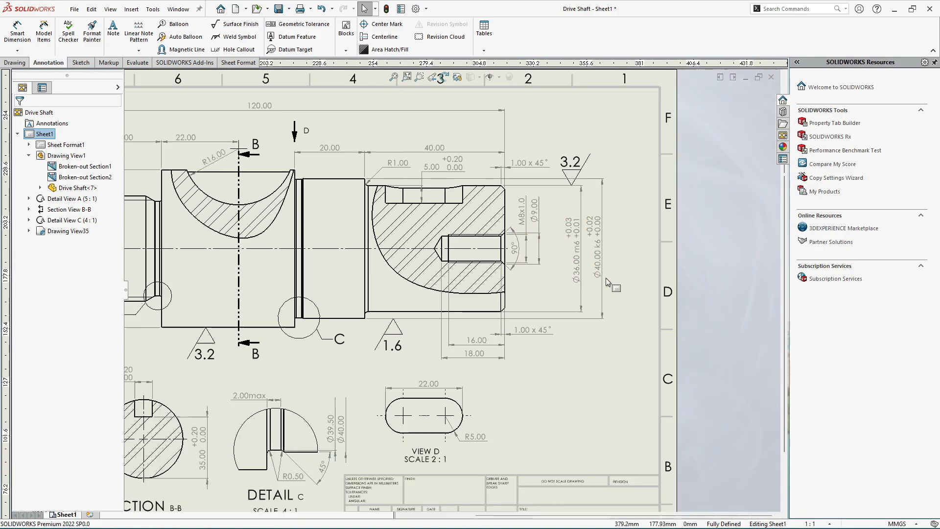
{"action": "scroll", "coordinate": [587, 262], "scroll_direction": "up", "scroll_amount": 1}
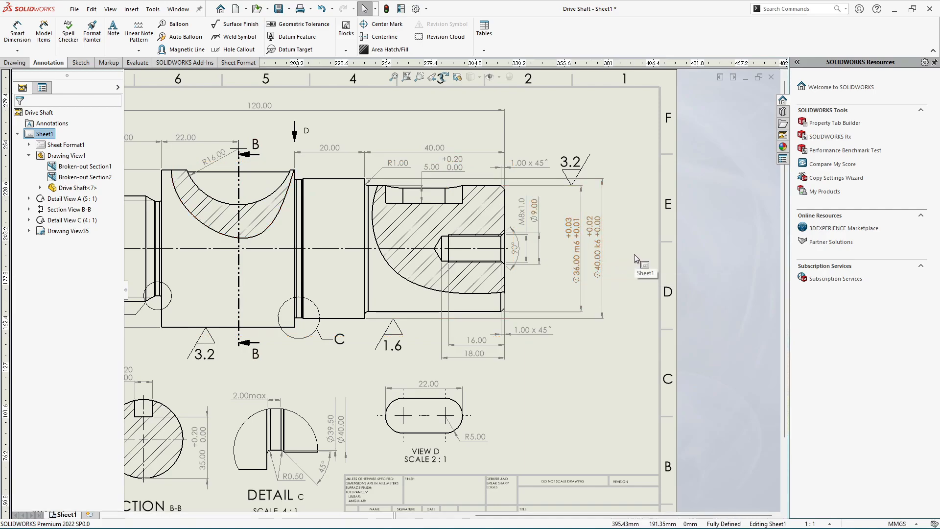
{"action": "scroll", "coordinate": [503, 319], "scroll_direction": "down", "scroll_amount": 2}
{"action": "scroll", "coordinate": [410, 431], "scroll_direction": "down", "scroll_amount": 4}
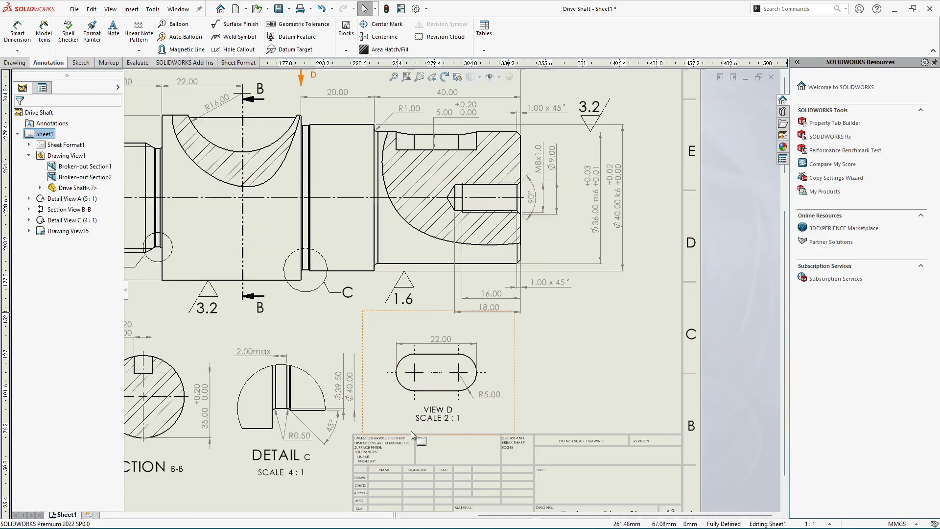
{"action": "scroll", "coordinate": [666, 311], "scroll_direction": "up", "scroll_amount": 3}
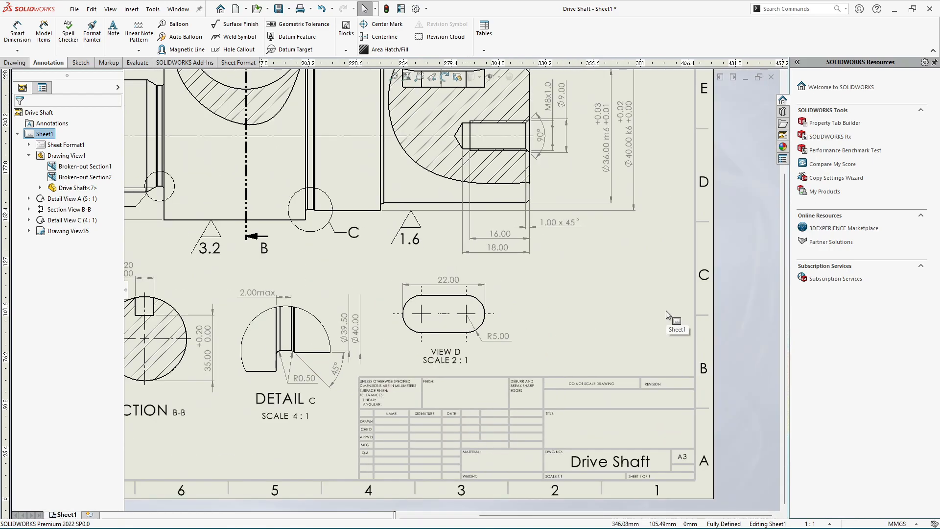
{"action": "scroll", "coordinate": [207, 338], "scroll_direction": "down", "scroll_amount": 3}
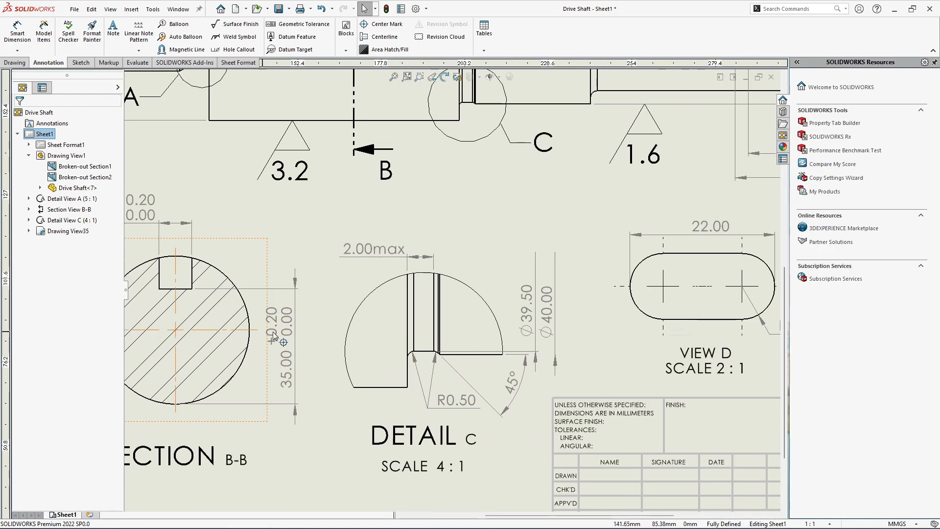
{"action": "scroll", "coordinate": [529, 335], "scroll_direction": "down", "scroll_amount": 2}
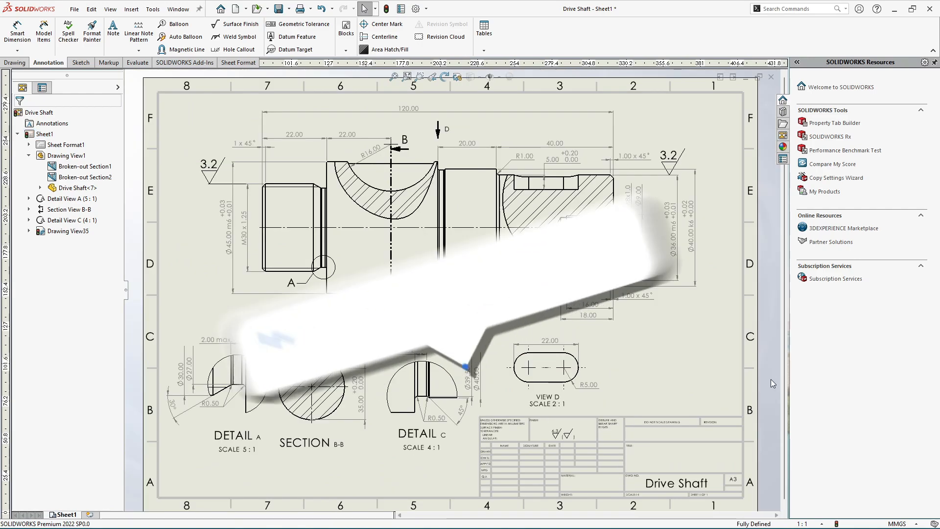